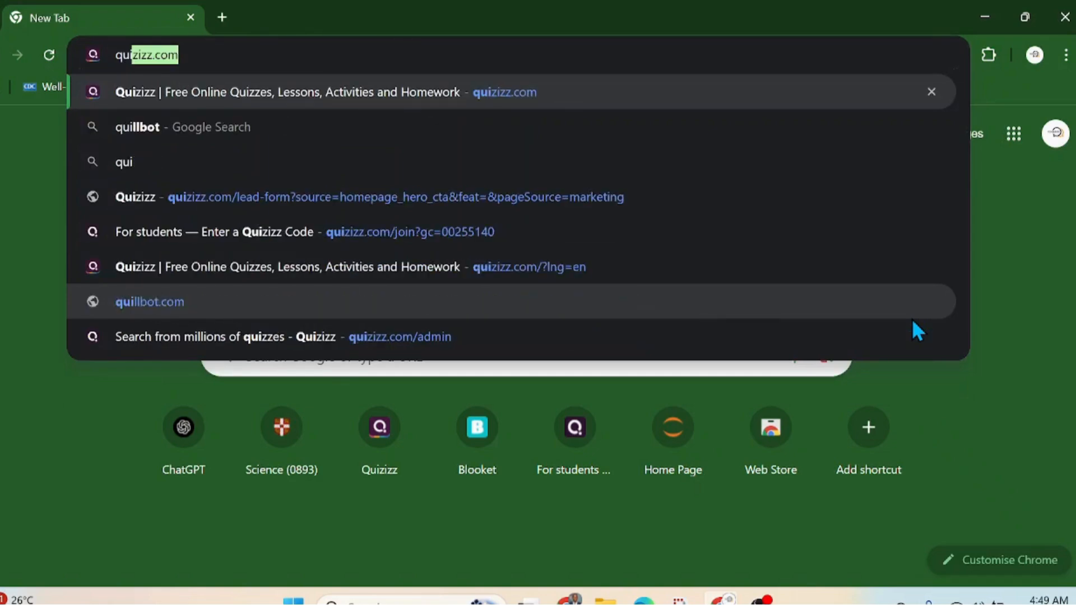
# Step: Load quizizz.com and start the free teacher sign-up
pyautogui.press('Return')
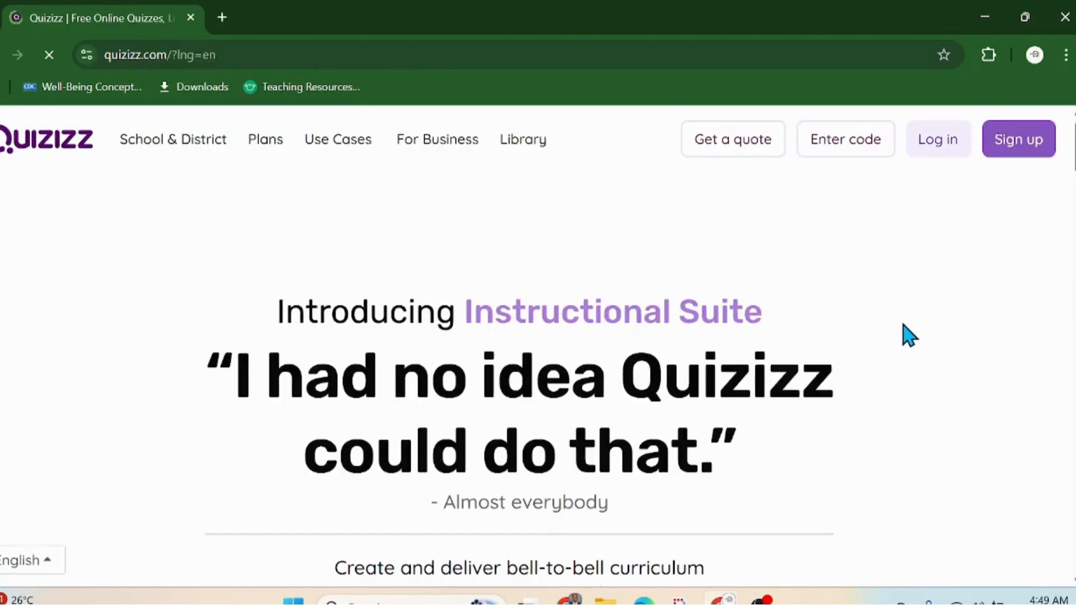
pyautogui.scroll(-5, 919, 342)
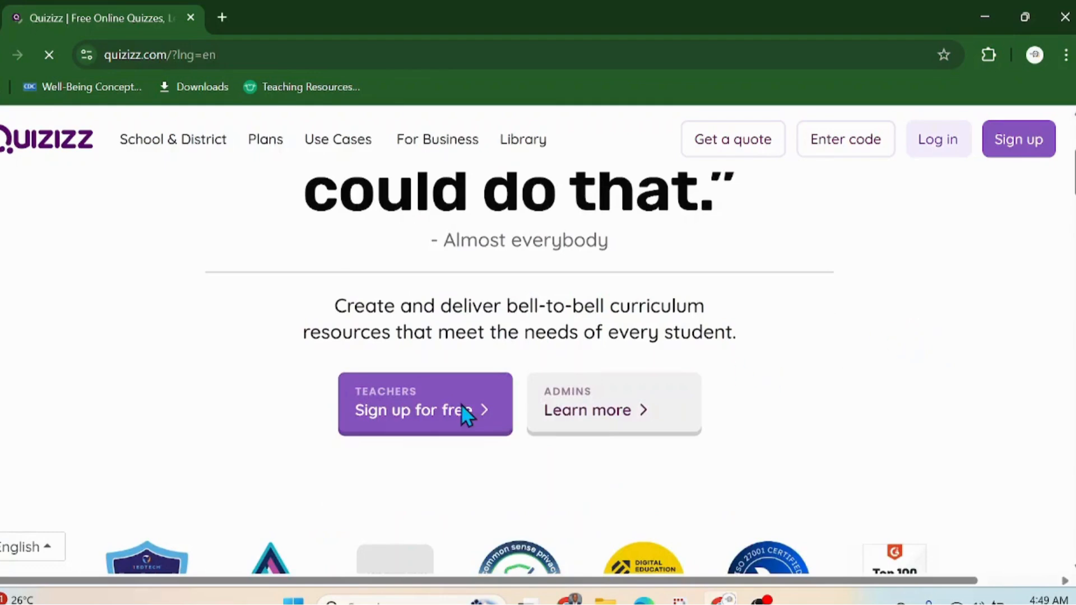
pyautogui.click(413, 415)
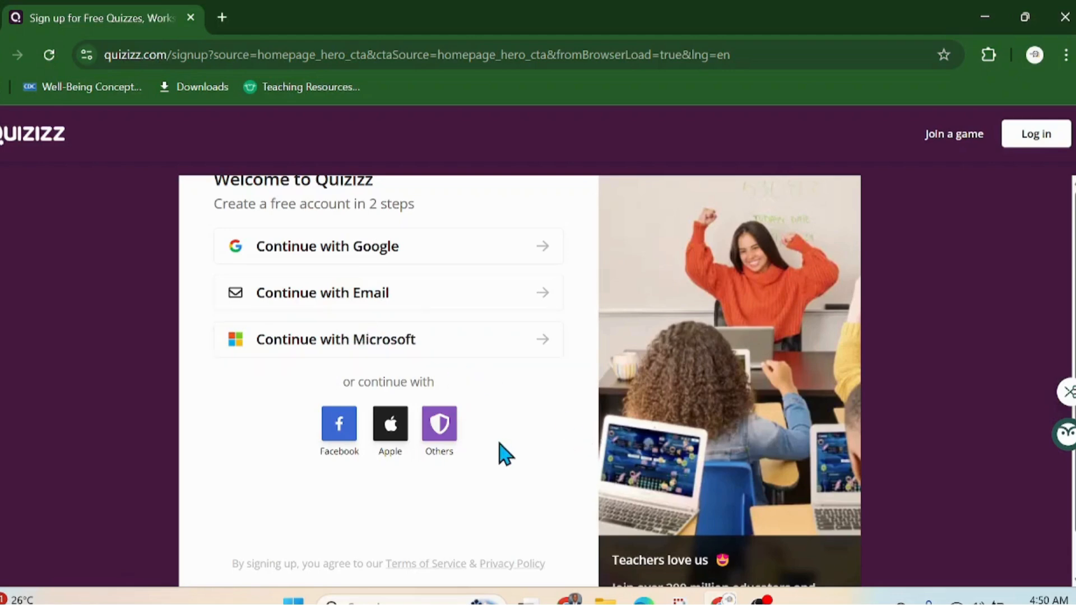
# Step: Sign up with email, entering the user's e-mail address and continuing to the usage question
pyautogui.click(332, 310)
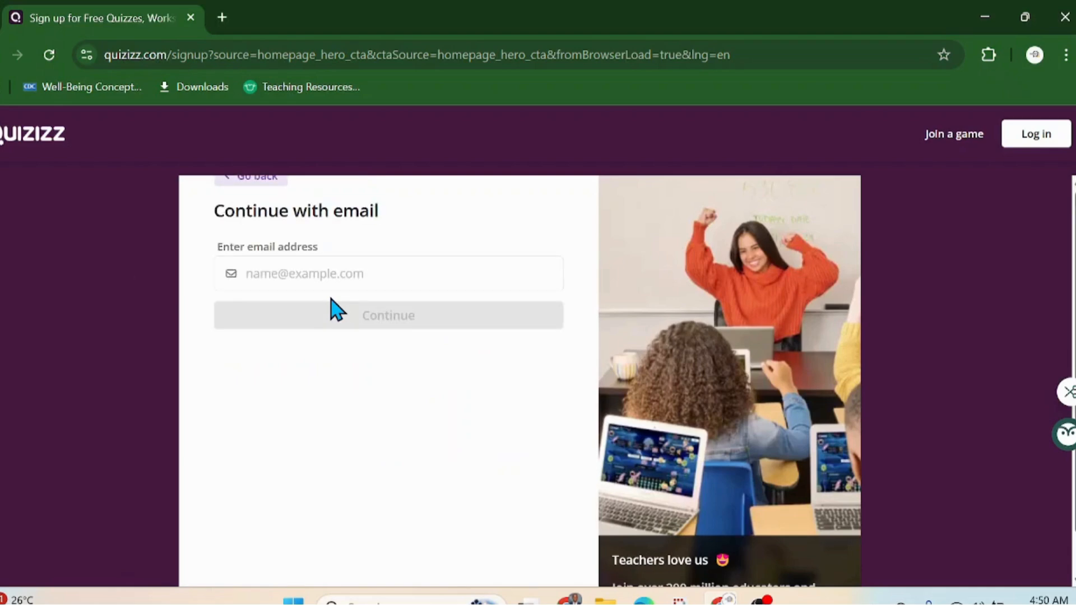
pyautogui.click(334, 279)
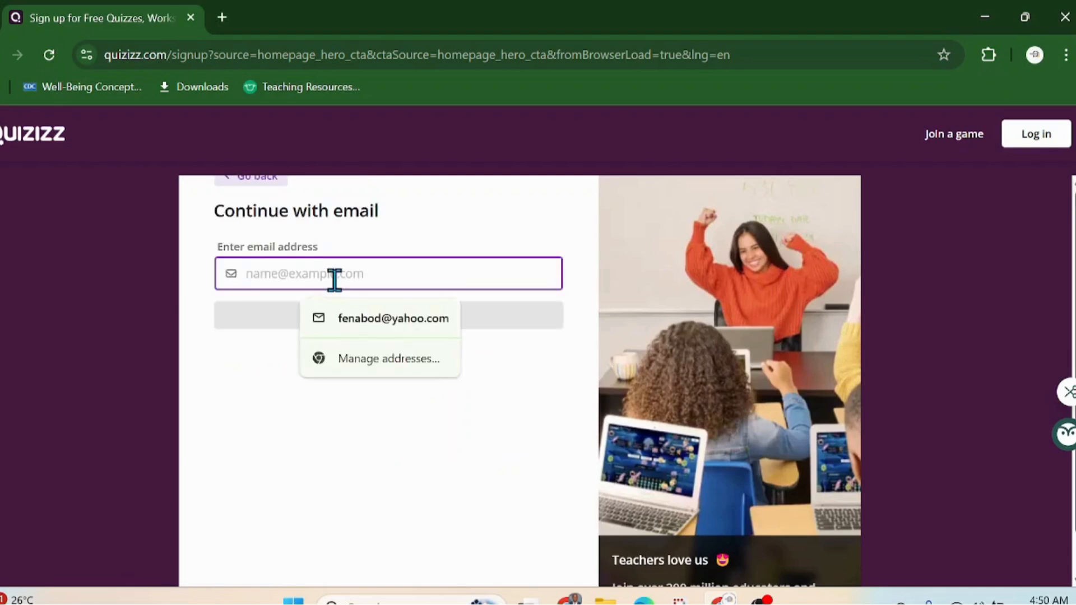
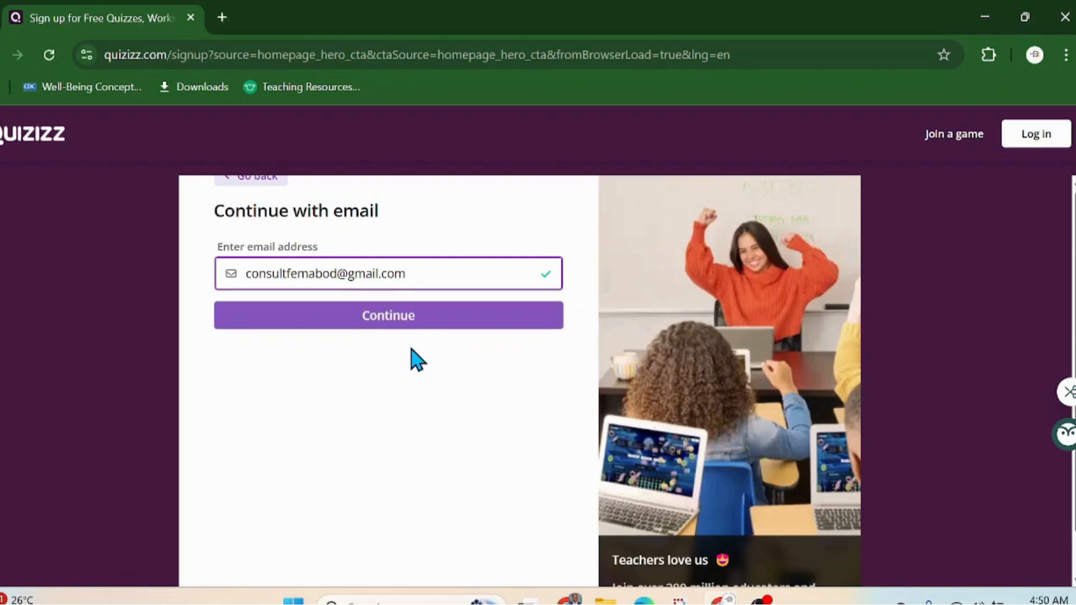
pyautogui.click(411, 325)
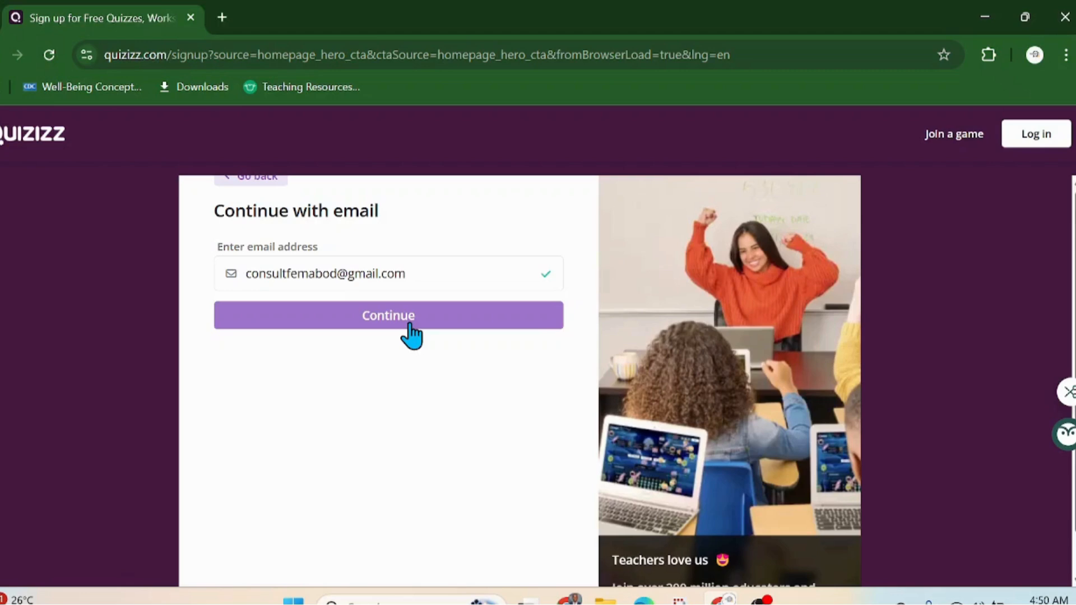
pyautogui.click(409, 324)
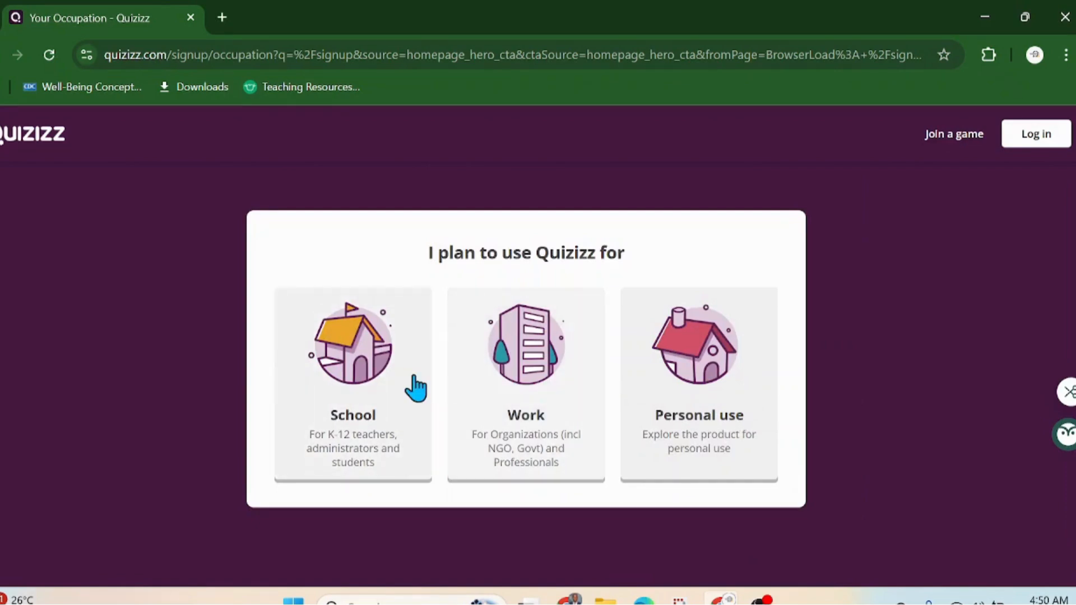
# Step: Choose School use and the teacher role to reach the account details form
pyautogui.click(374, 398)
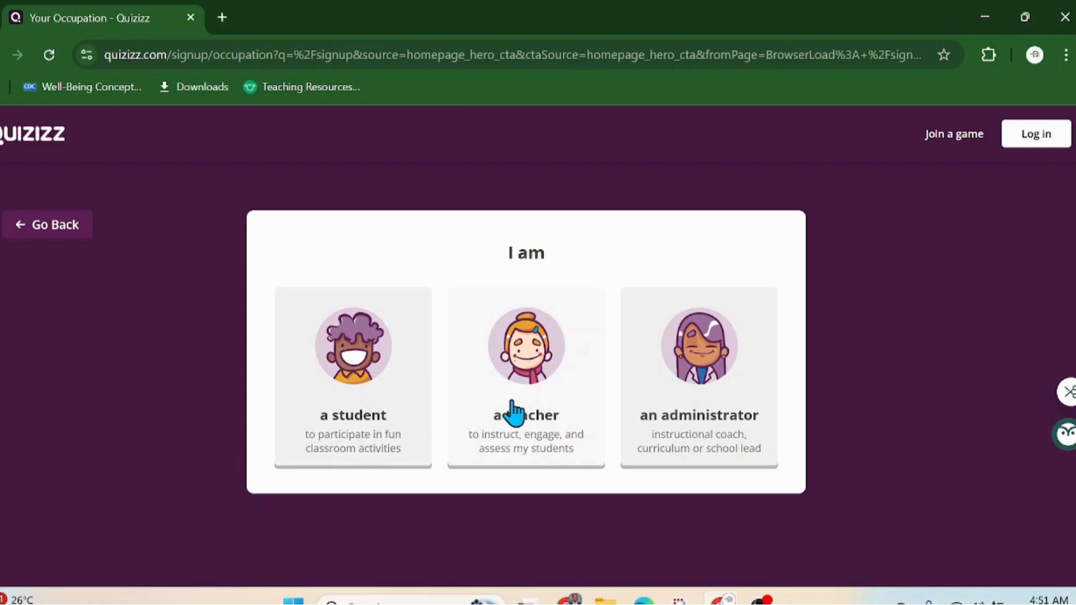
pyautogui.moveTo(720, 599)
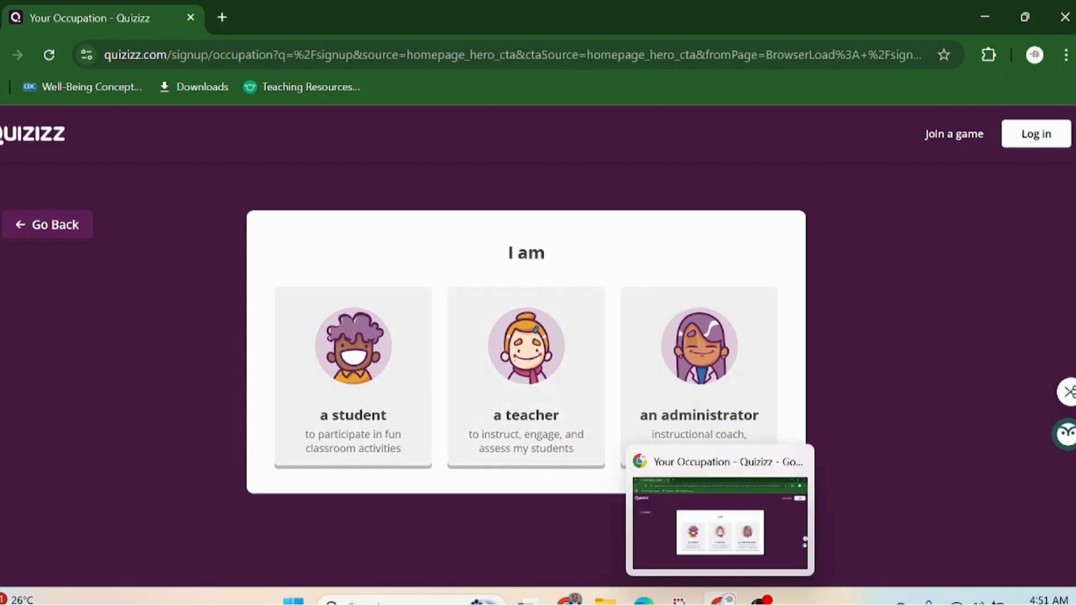
pyautogui.click(503, 413)
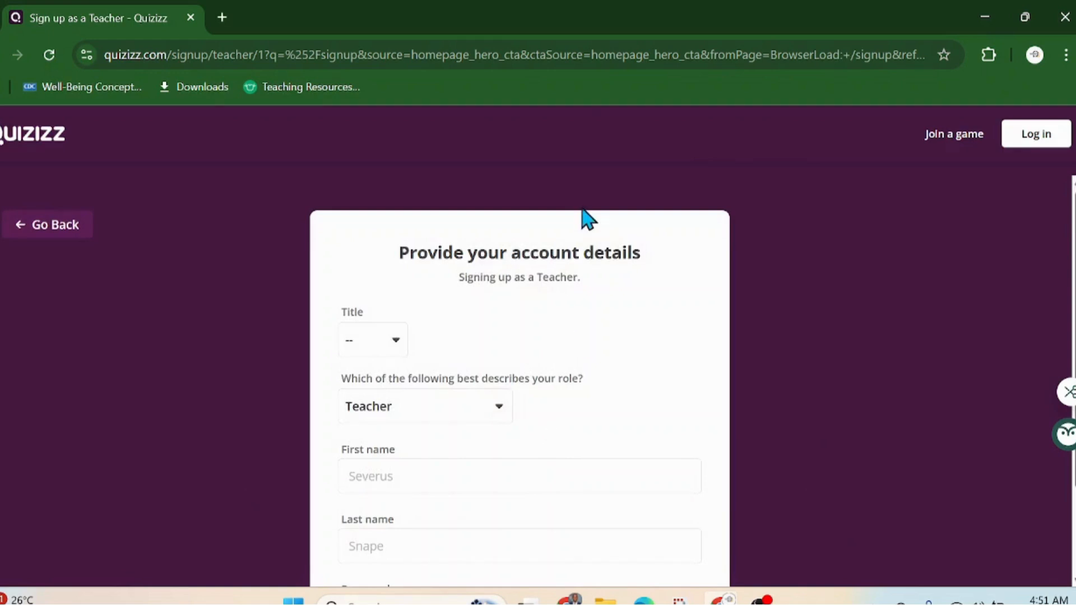
# Step: Set the title to Mr. and enter the teacher's first and last name
pyautogui.click(398, 344)
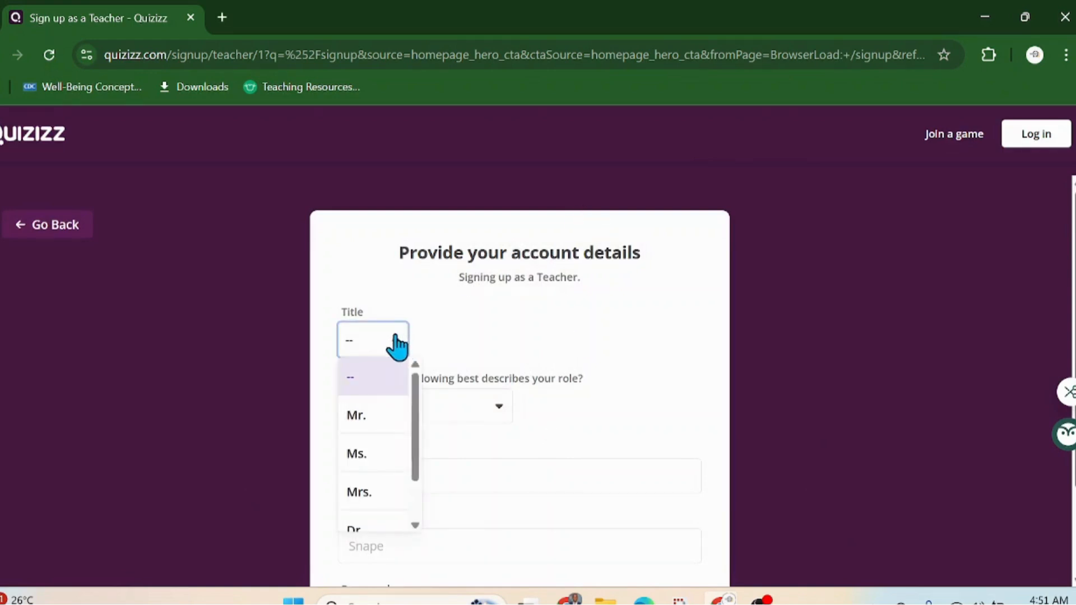
pyautogui.click(399, 427)
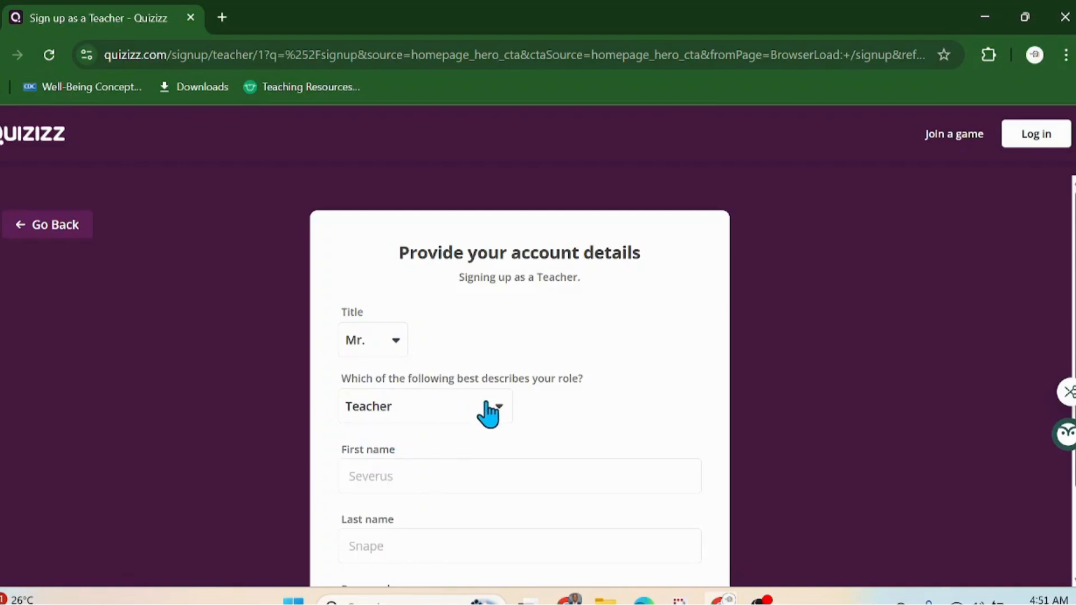
pyautogui.scroll(-2, 488, 411)
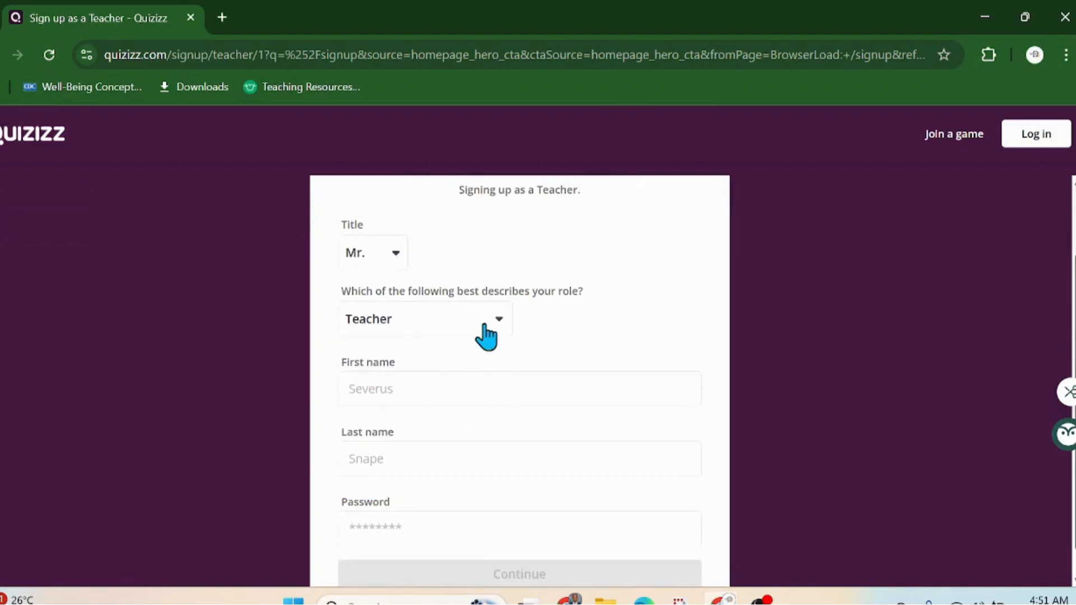
pyautogui.click(464, 392)
pyautogui.write('Fe')
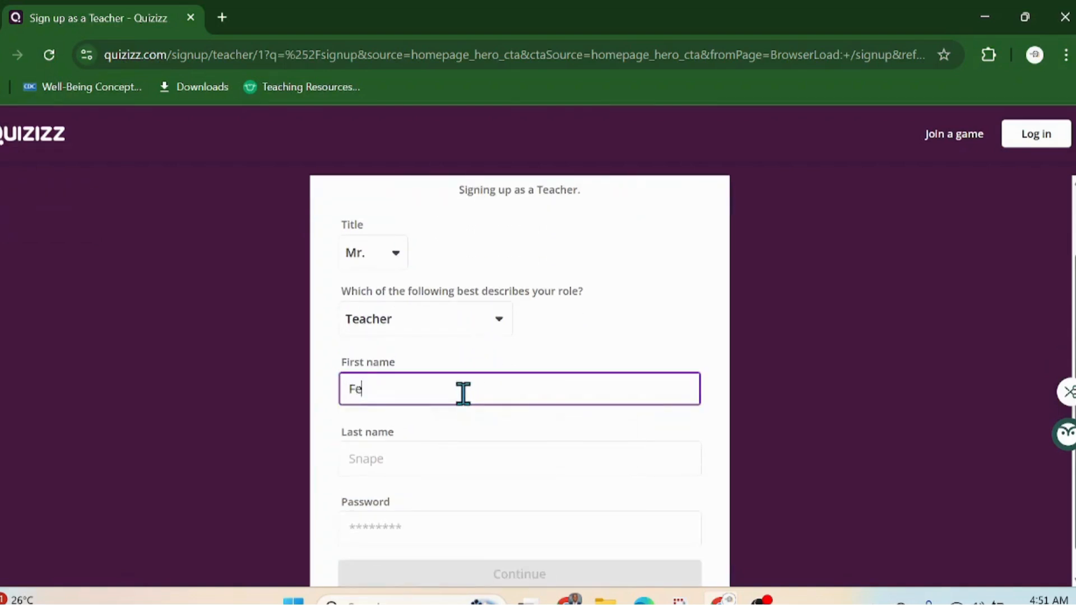
pyautogui.write('mabod')
pyautogui.click(419, 460)
pyautogui.write('Consul')
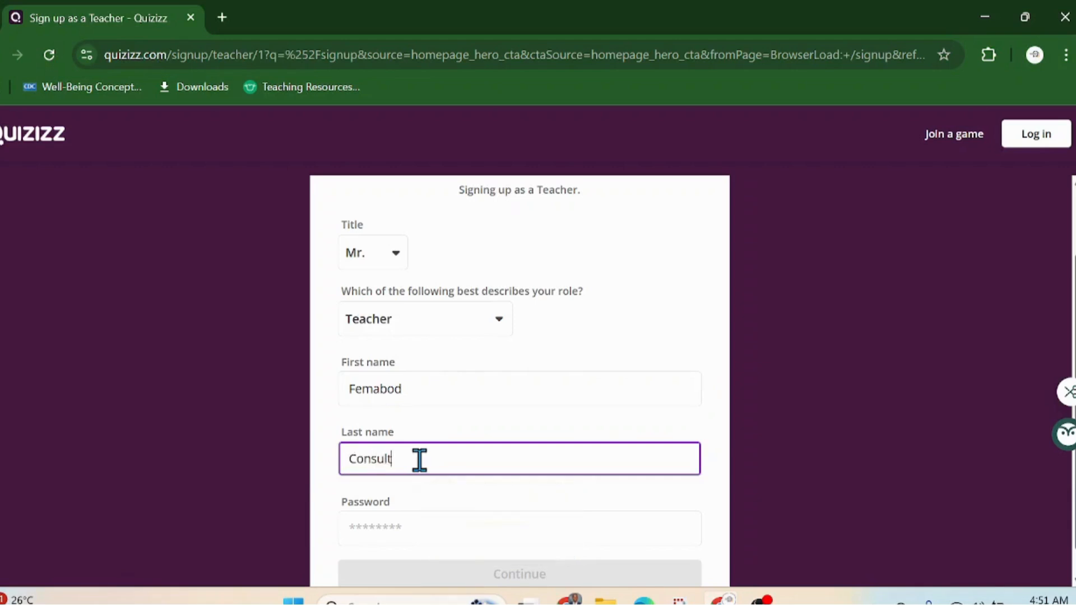
pyautogui.write('t')
# Step: Set a self-chosen account password instead of the suggested one and create the account
pyautogui.scroll(-1, 492, 367)
pyautogui.click(460, 499)
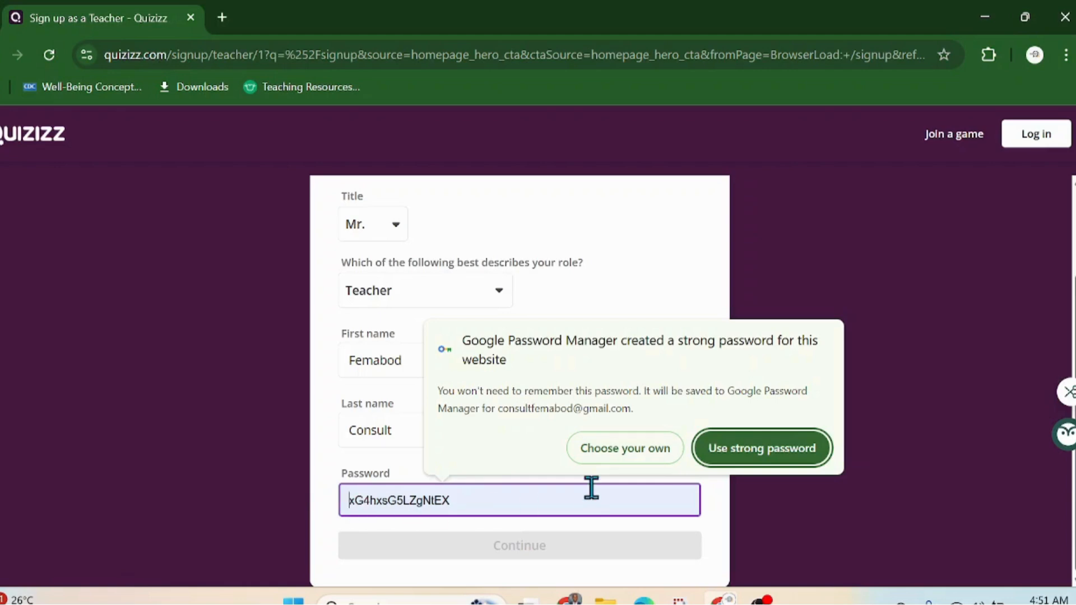
pyautogui.click(591, 457)
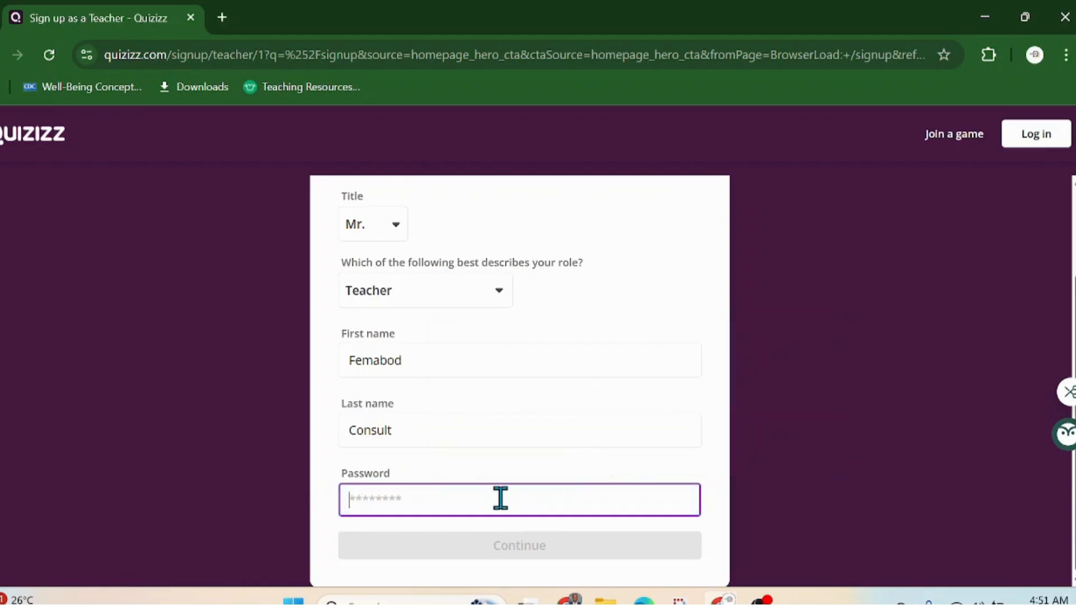
pyautogui.write('******')
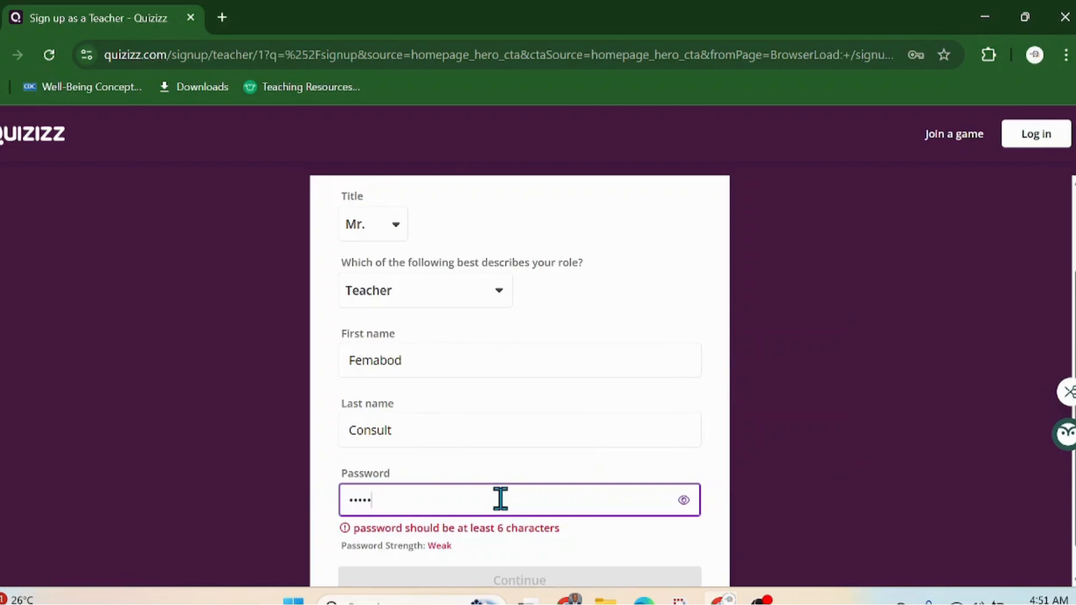
pyautogui.write('********')
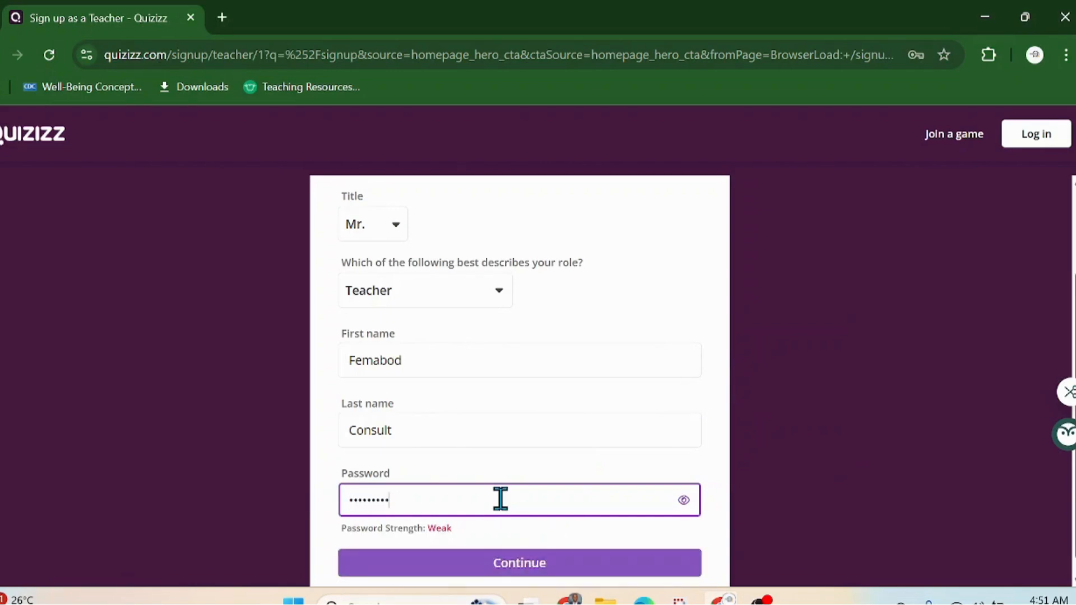
pyautogui.write('*')
pyautogui.scroll(-1, 632, 379)
pyautogui.click(548, 543)
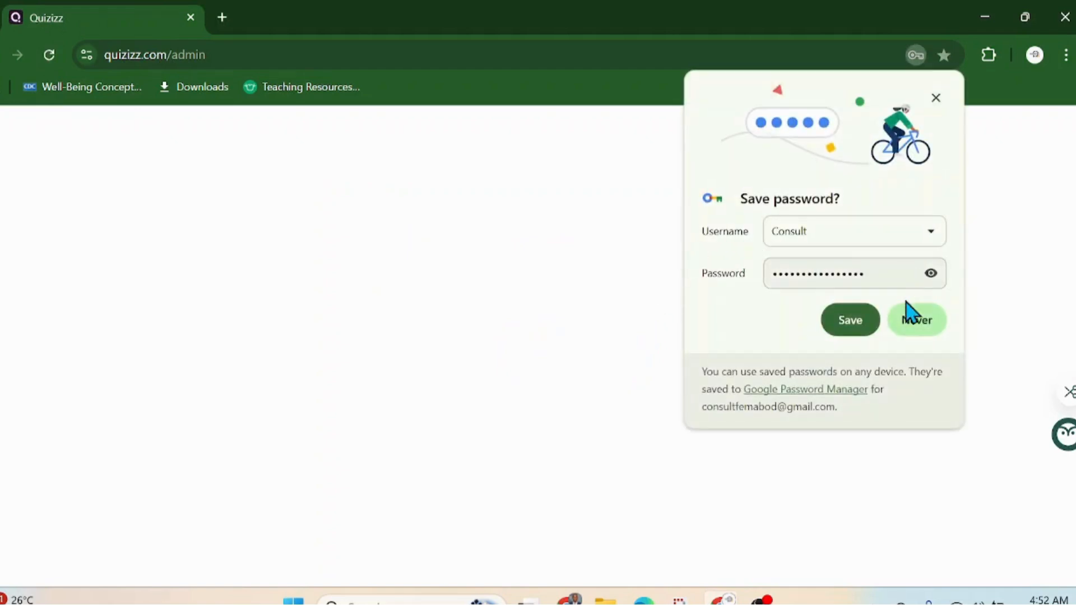
# Step: Dismiss the save-password prompt and search schools for 'Femabod EdTech Hub'
pyautogui.click(852, 326)
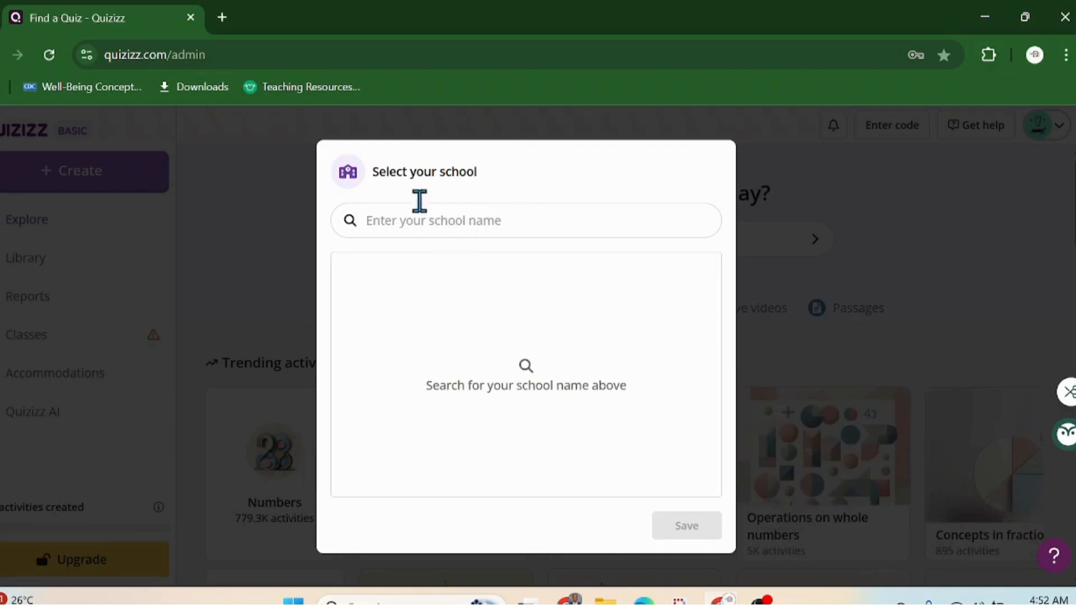
pyautogui.click(462, 221)
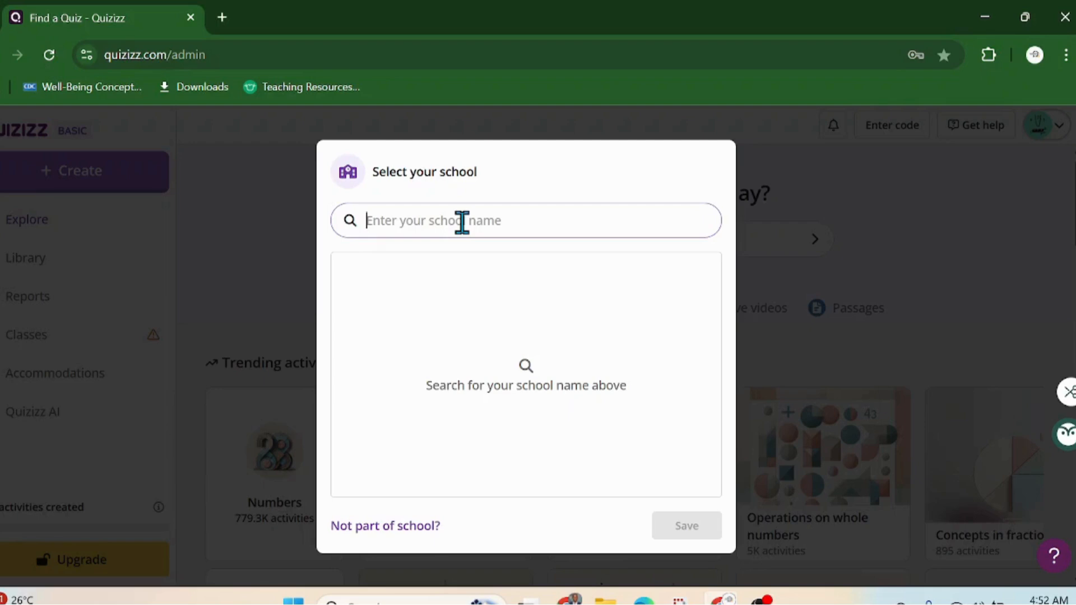
pyautogui.write('Femabd')
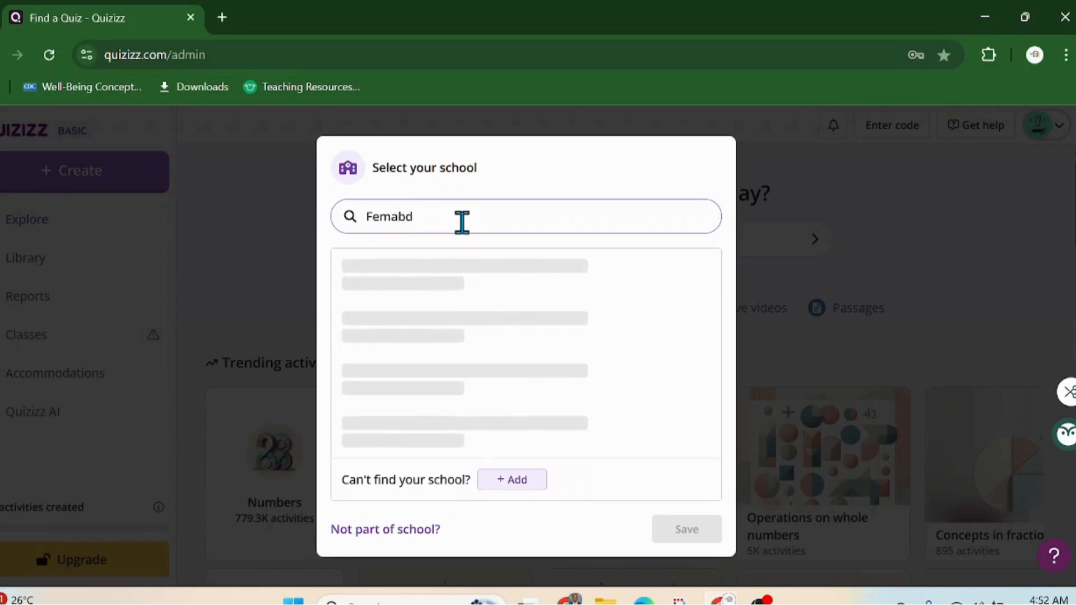
pyautogui.press('BackSpace')
pyautogui.write('od EdTech')
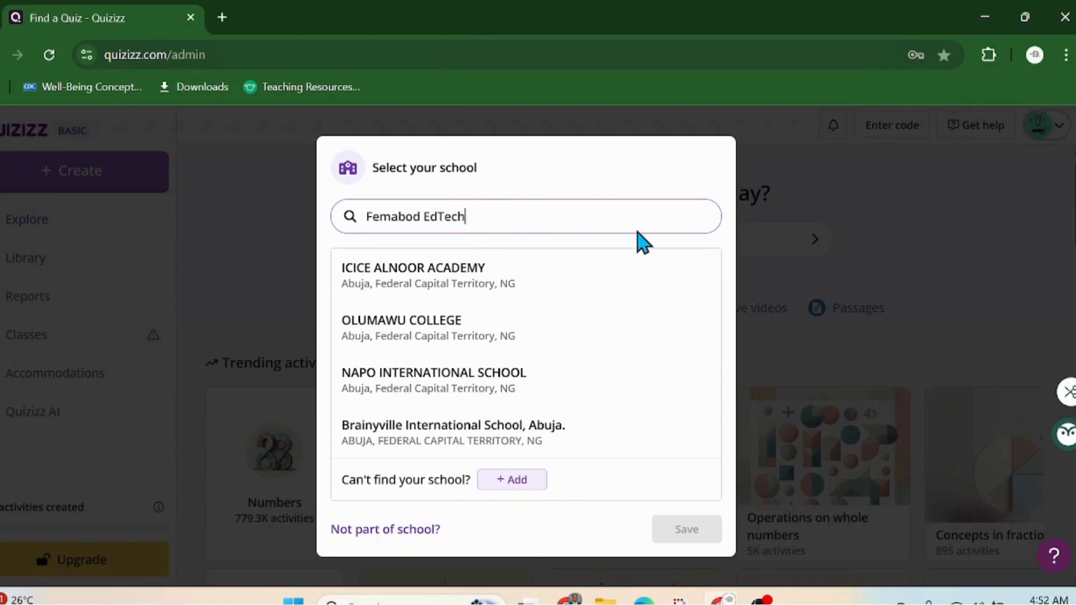
pyautogui.write('Hu')
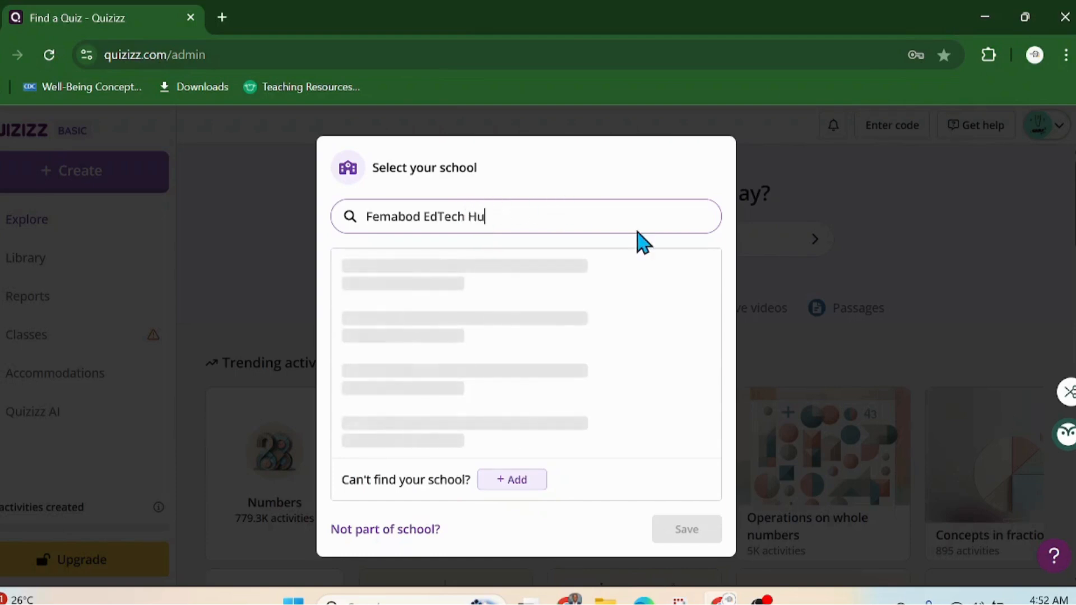
pyautogui.write('b')
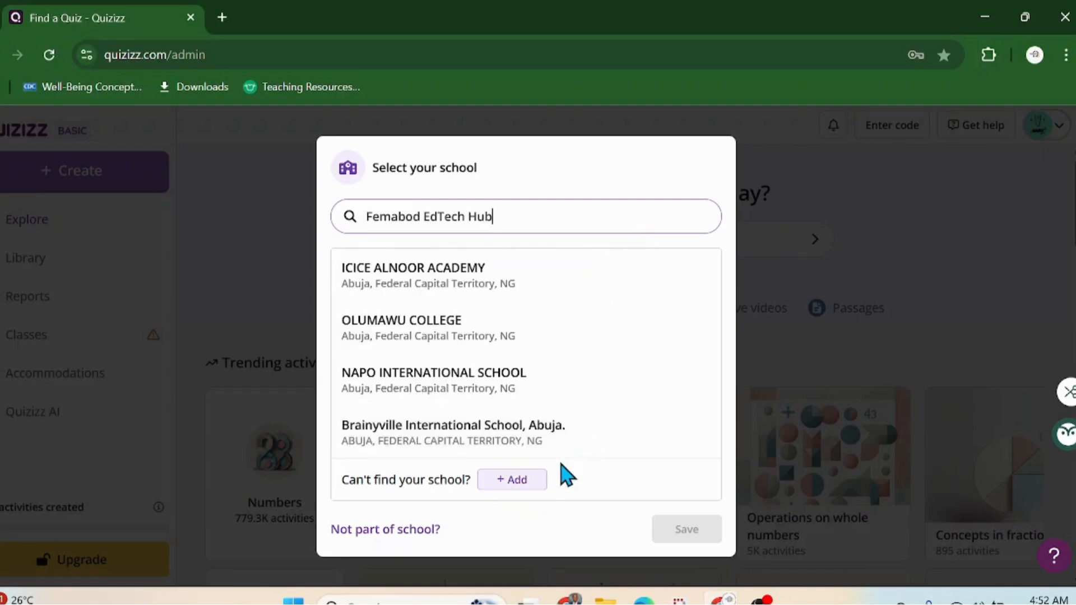
# Step: Add and save a new school 'Fembaod EdTech Hub' in Abuja, Abuja state, Nigeria
pyautogui.click(537, 483)
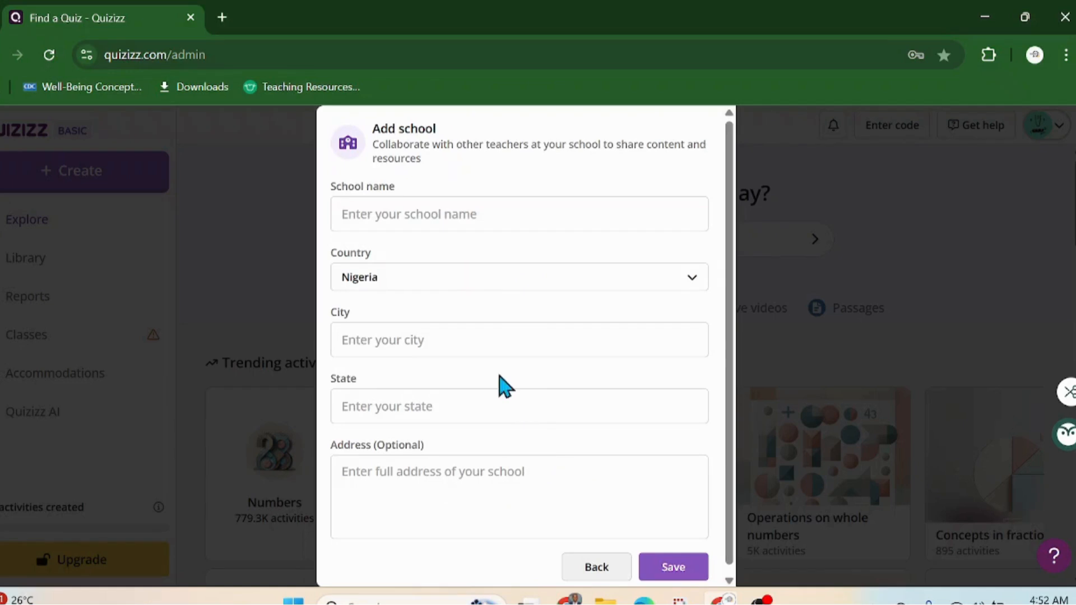
pyautogui.click(388, 212)
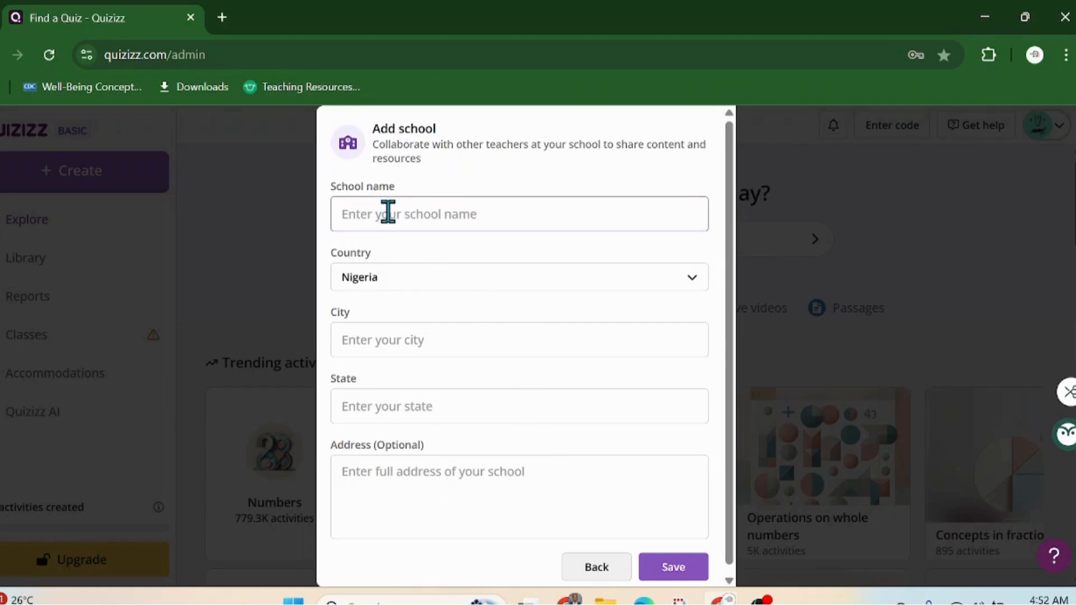
pyautogui.write('Fembag')
pyautogui.write('d ')
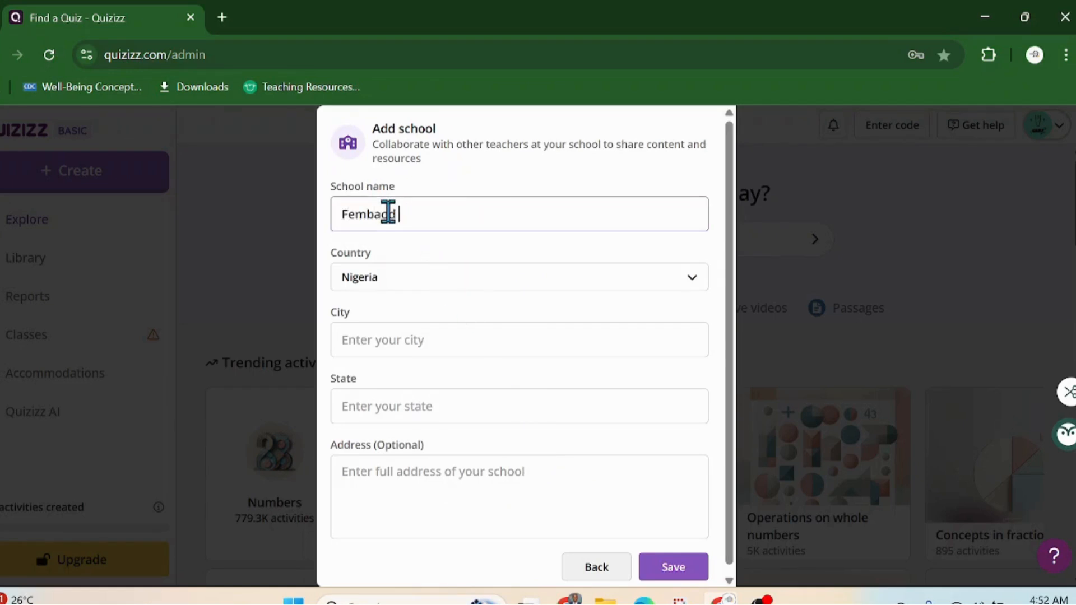
pyautogui.write('EdTech Hub')
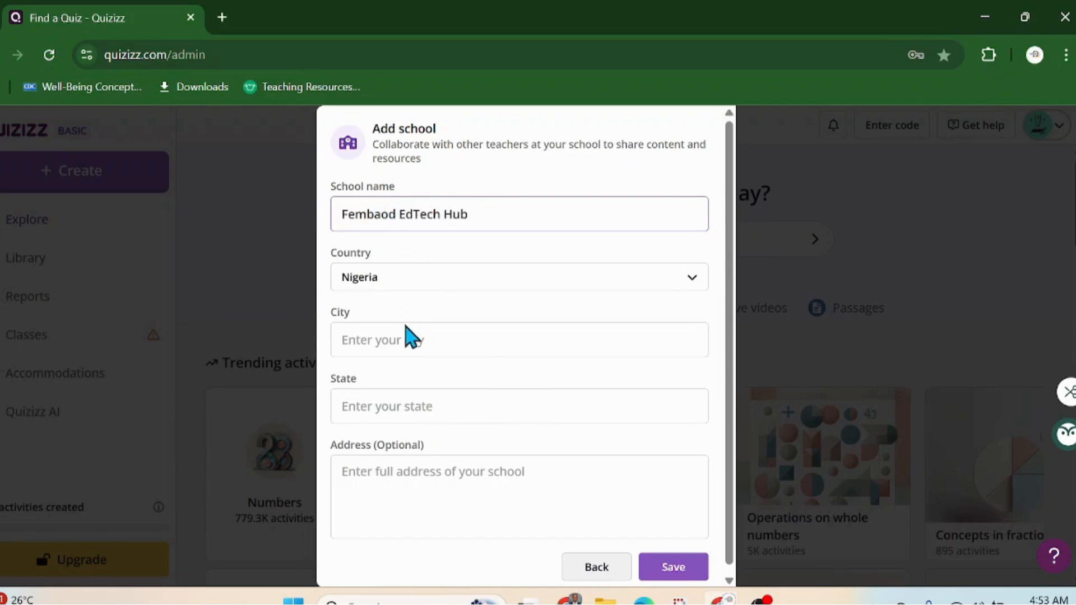
pyautogui.click(396, 359)
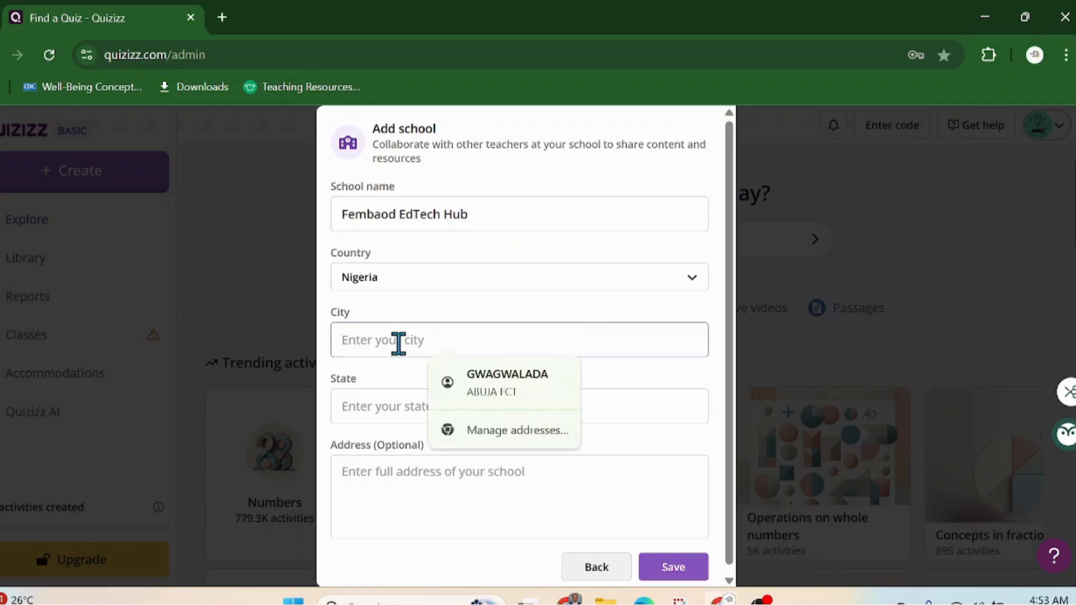
pyautogui.write('Abuja')
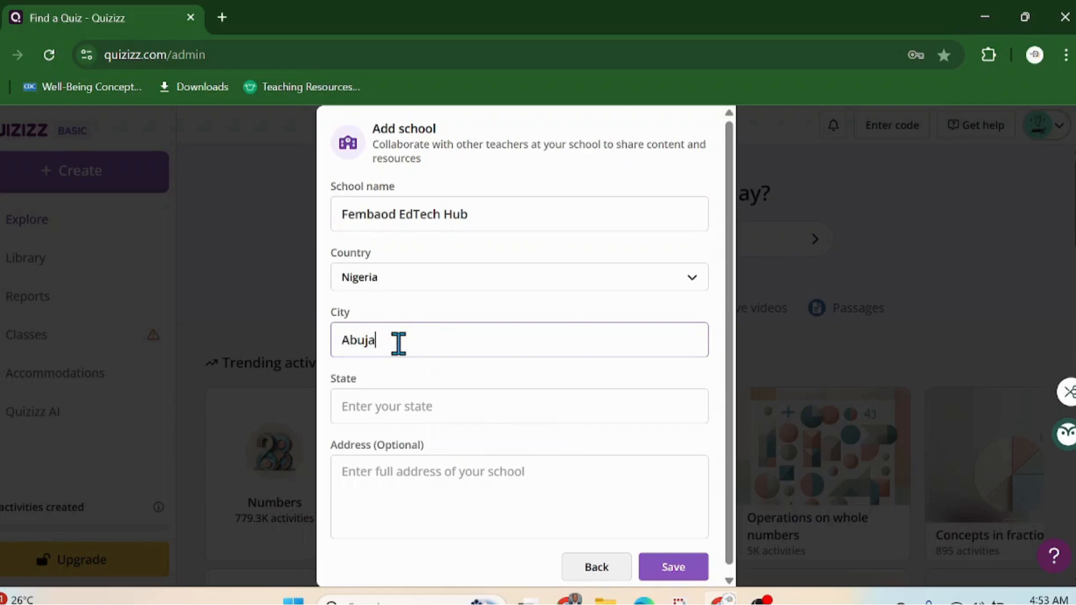
pyautogui.press('Tab')
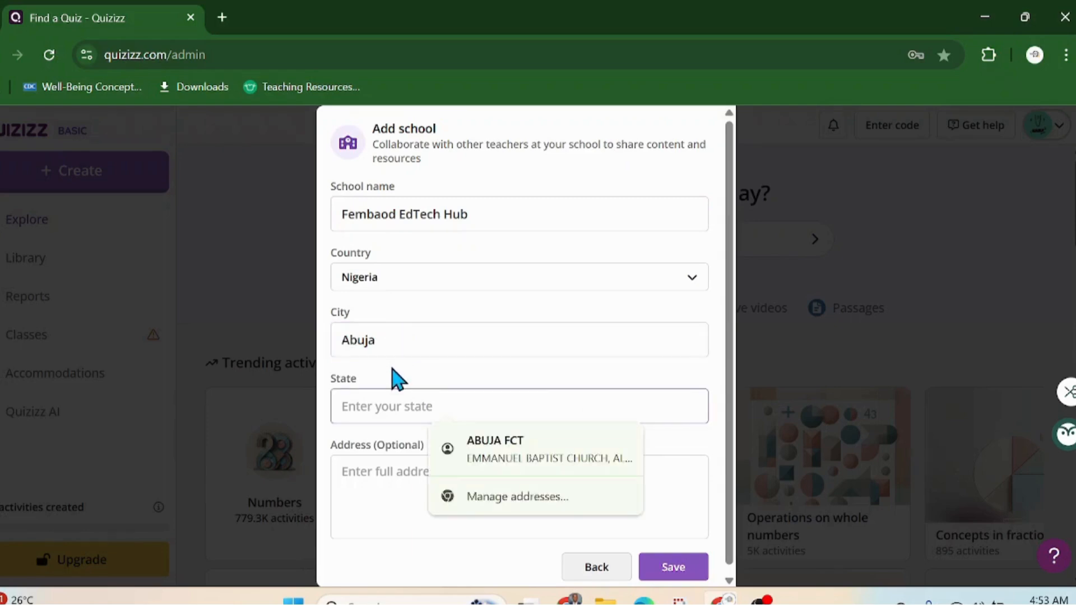
pyautogui.write('Abuja')
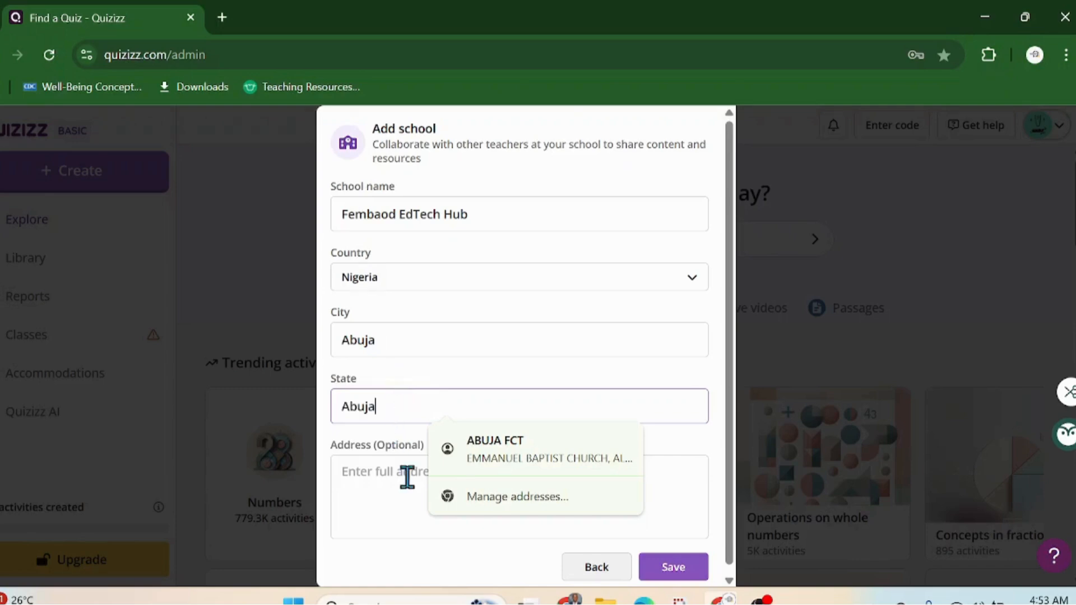
pyautogui.click(378, 486)
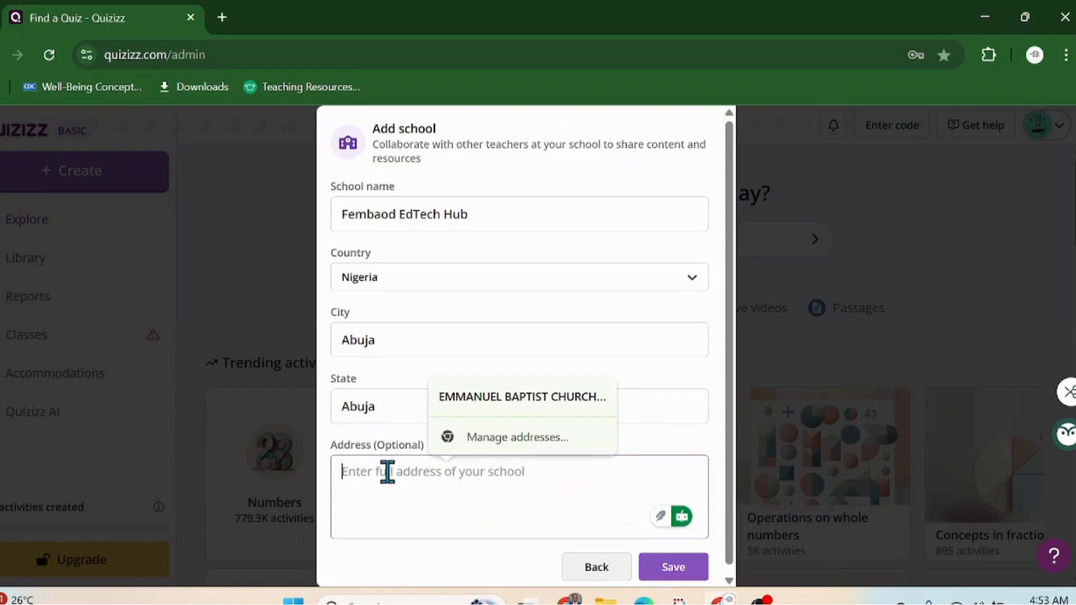
pyautogui.scroll(-1, 548, 516)
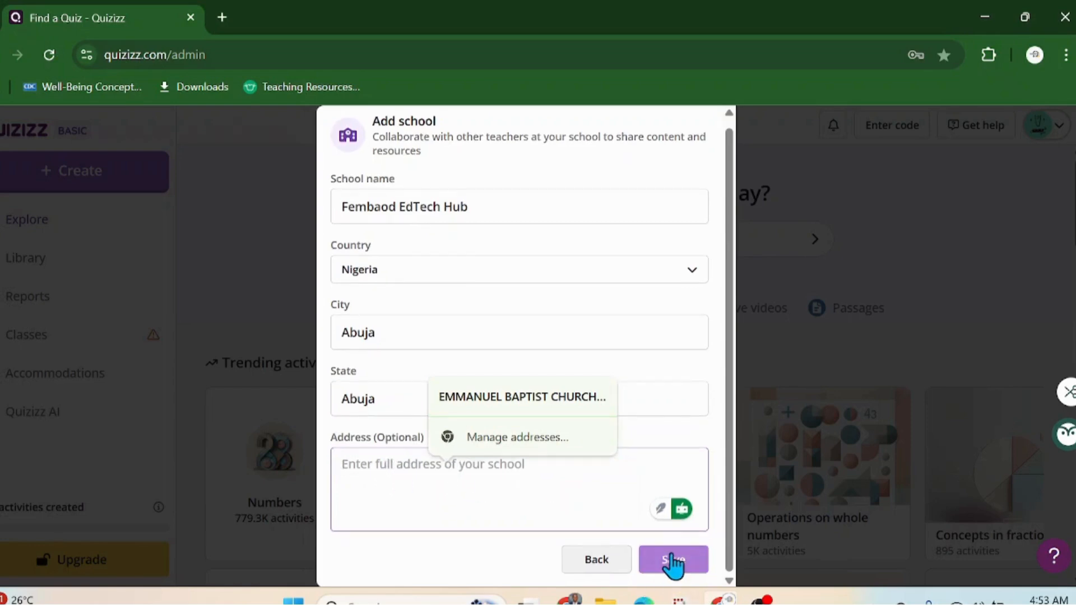
pyautogui.click(674, 559)
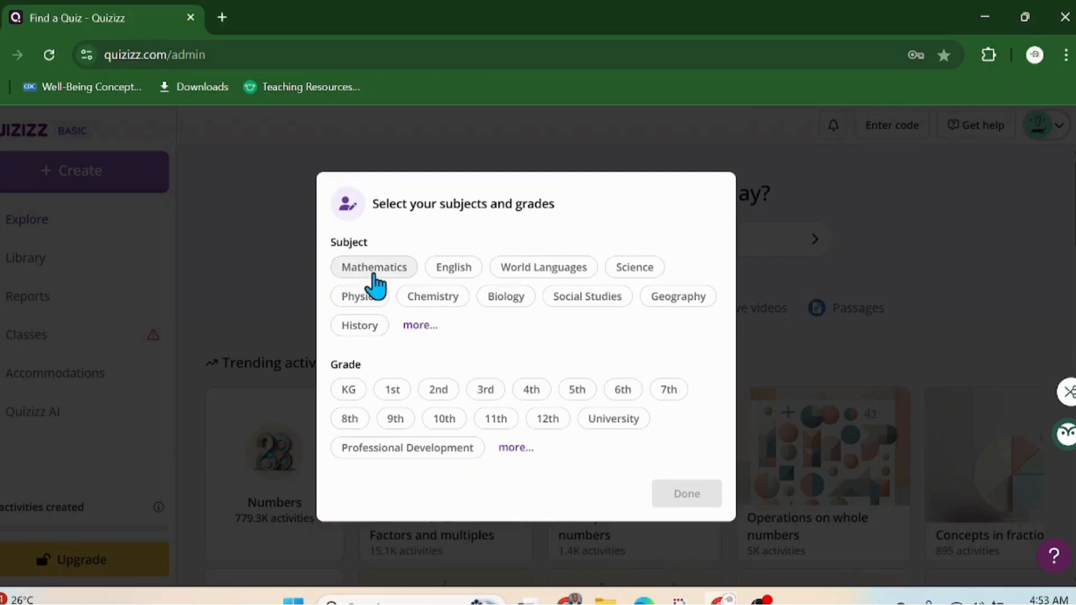
# Step: Select Mathematics, Physics, Chemistry, Biology and Science as subjects taught
pyautogui.click(371, 269)
pyautogui.click(362, 298)
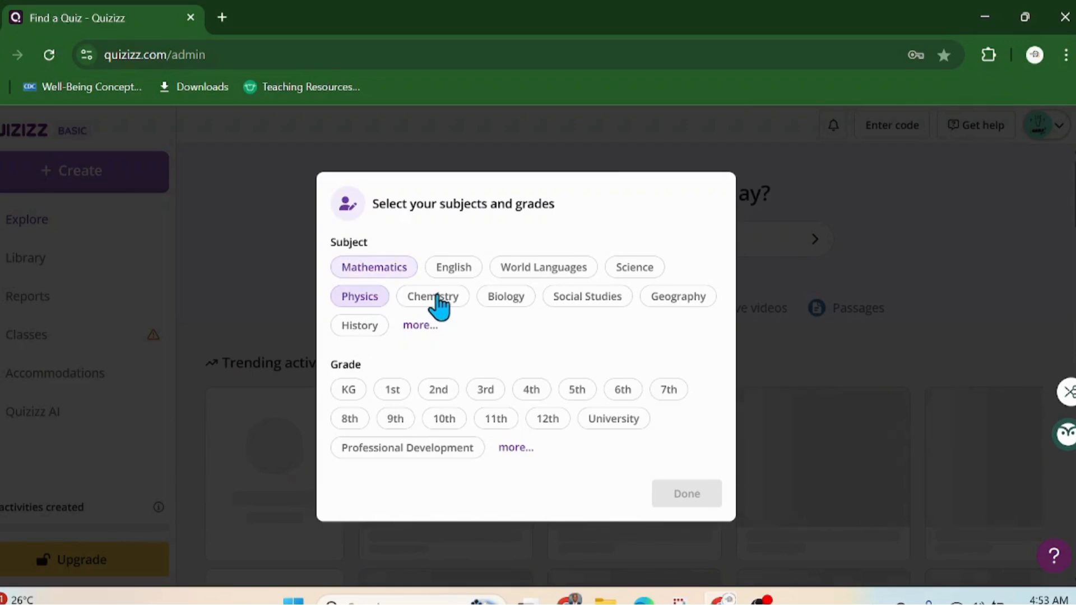
pyautogui.click(437, 300)
pyautogui.click(505, 299)
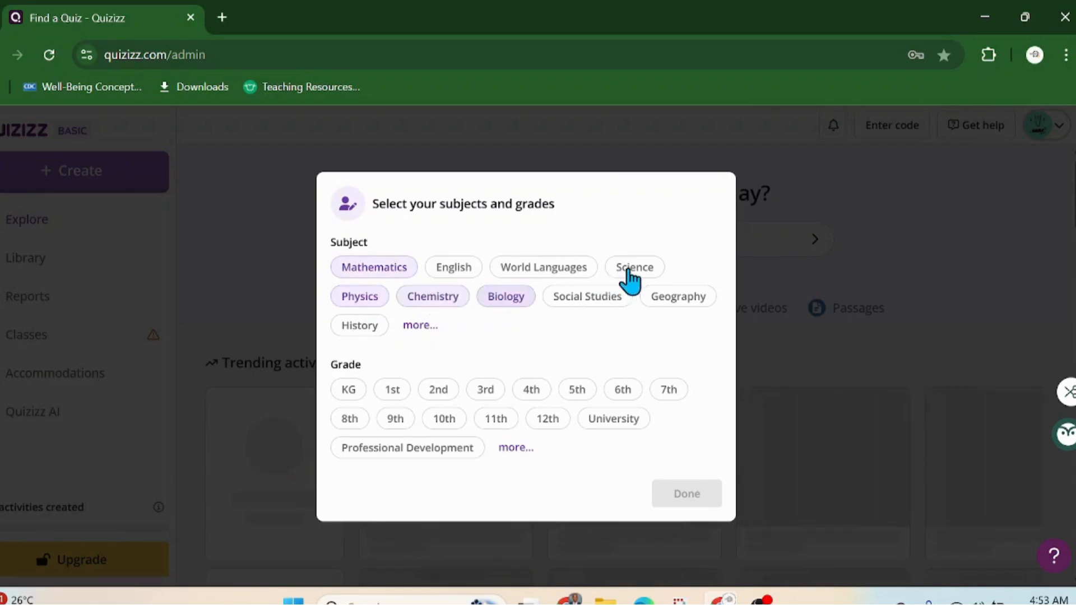
pyautogui.click(630, 275)
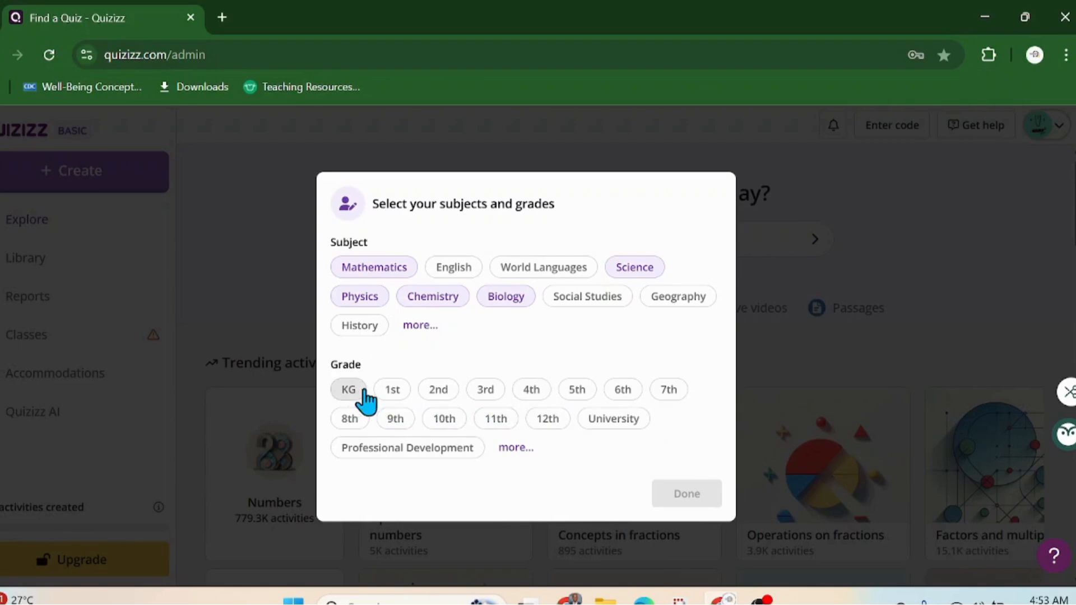
# Step: Select every grade chip from KG through 12th
pyautogui.click(354, 392)
pyautogui.click(439, 391)
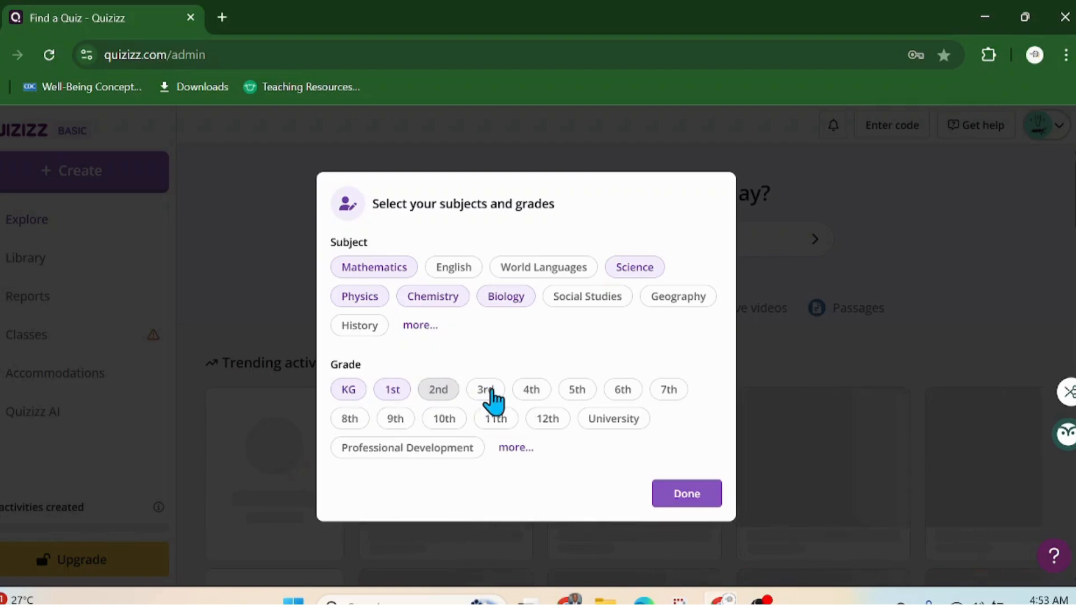
pyautogui.click(488, 392)
pyautogui.click(535, 394)
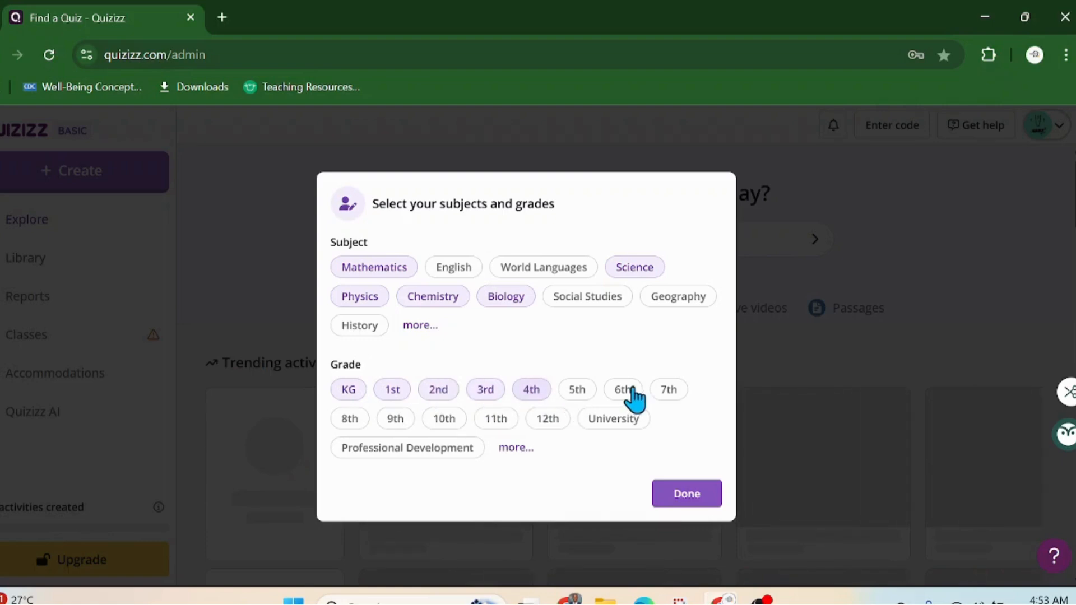
pyautogui.click(625, 393)
pyautogui.click(669, 394)
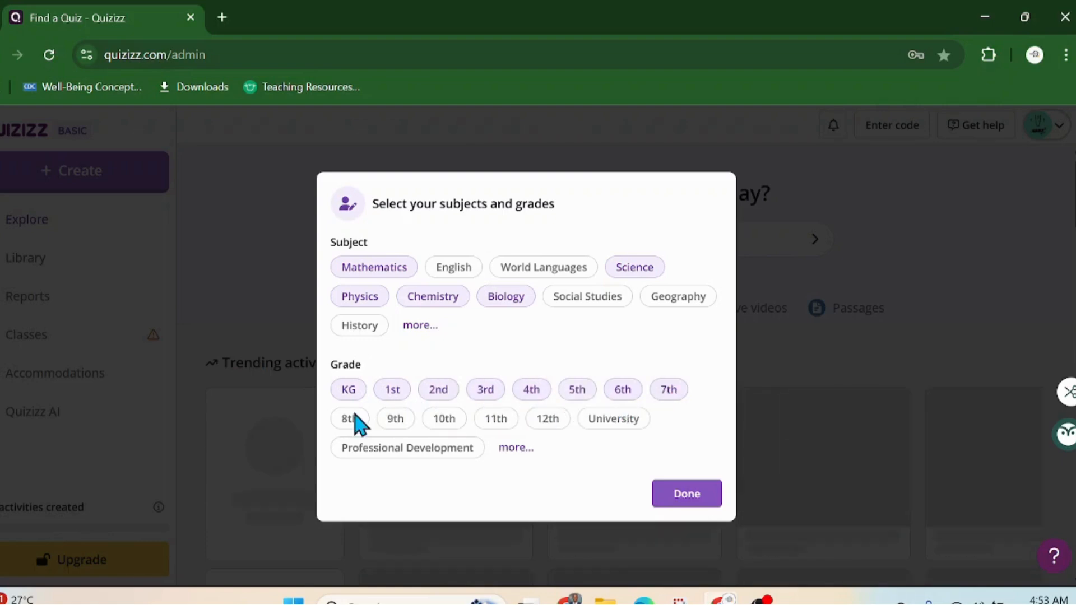
pyautogui.click(346, 421)
pyautogui.click(395, 427)
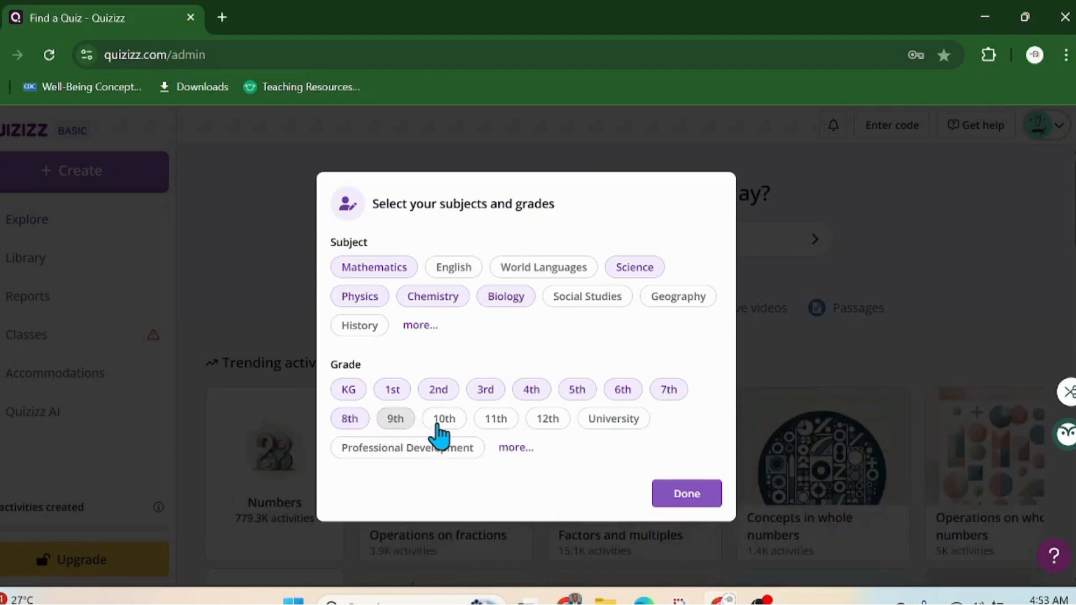
pyautogui.click(443, 427)
pyautogui.click(496, 421)
pyautogui.click(545, 420)
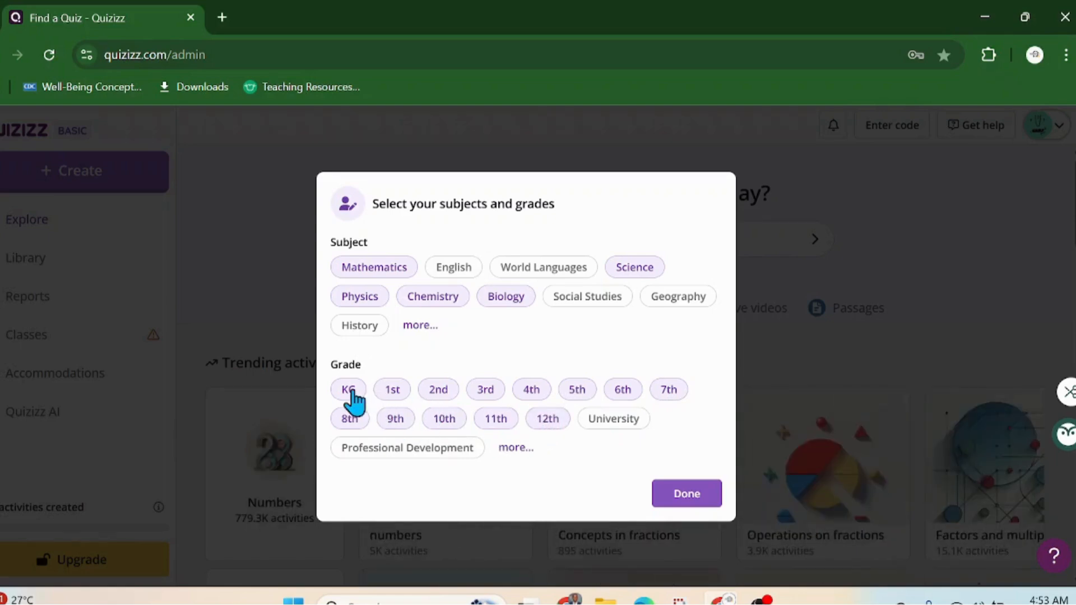
# Step: Deselect KG through 5th, keeping grades 6th–12th, and confirm the choices
pyautogui.click(395, 393)
pyautogui.click(438, 392)
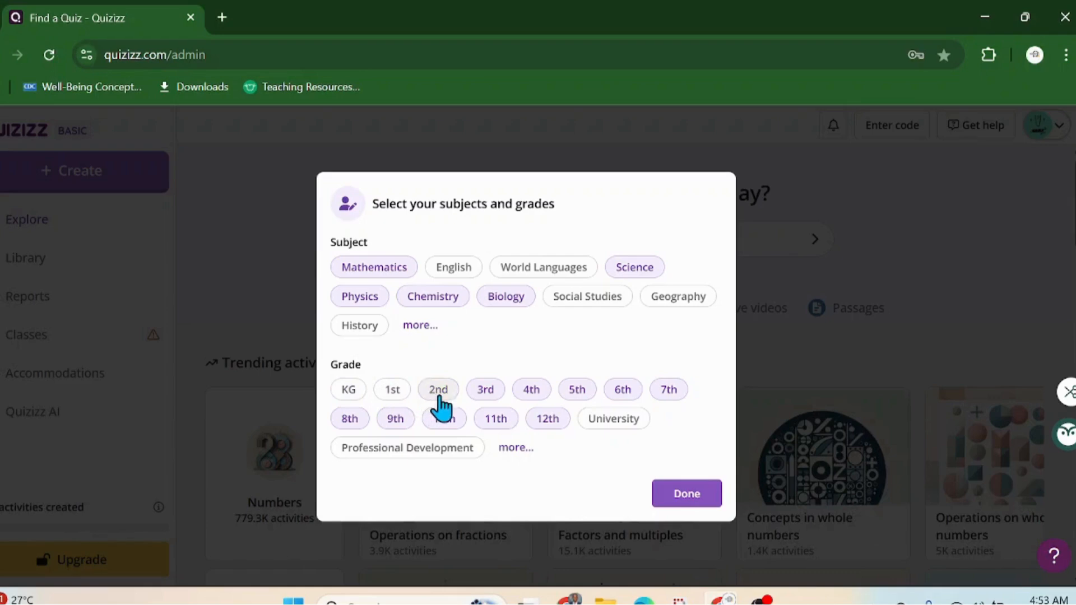
pyautogui.click(487, 394)
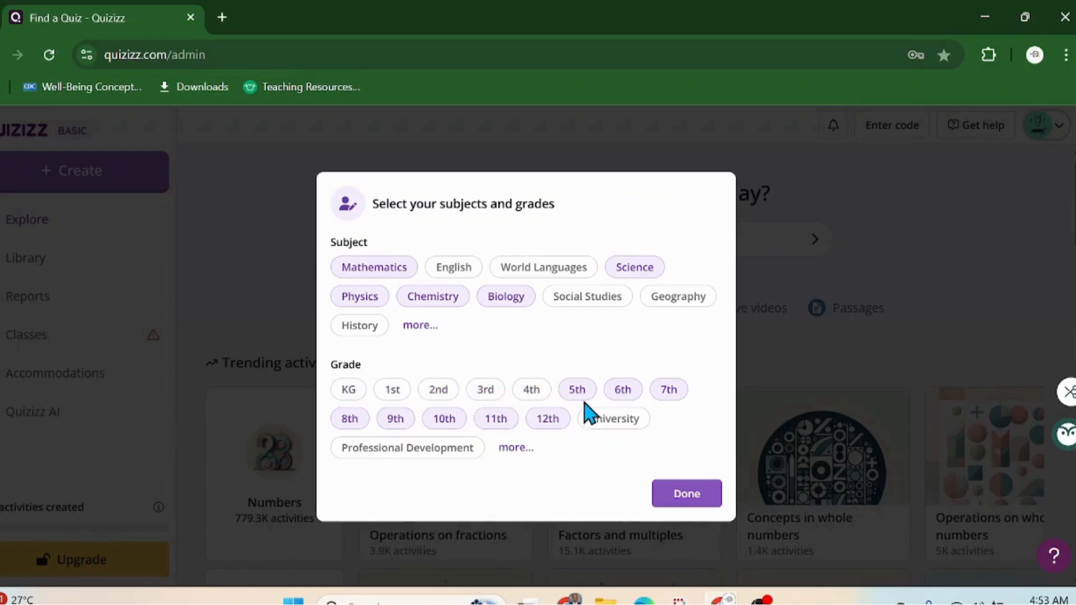
pyautogui.click(580, 391)
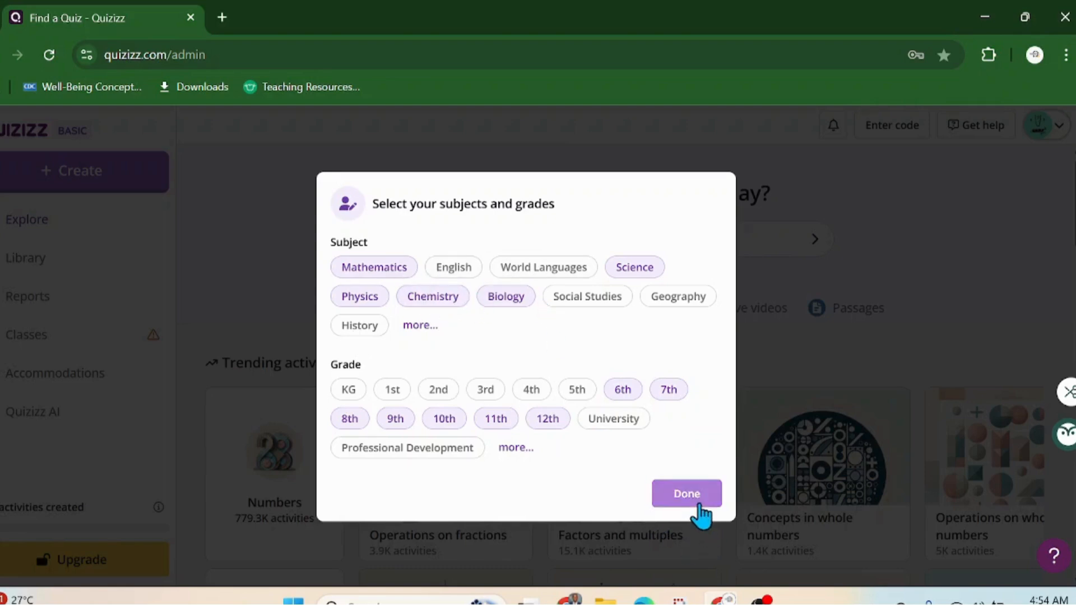
pyautogui.click(699, 504)
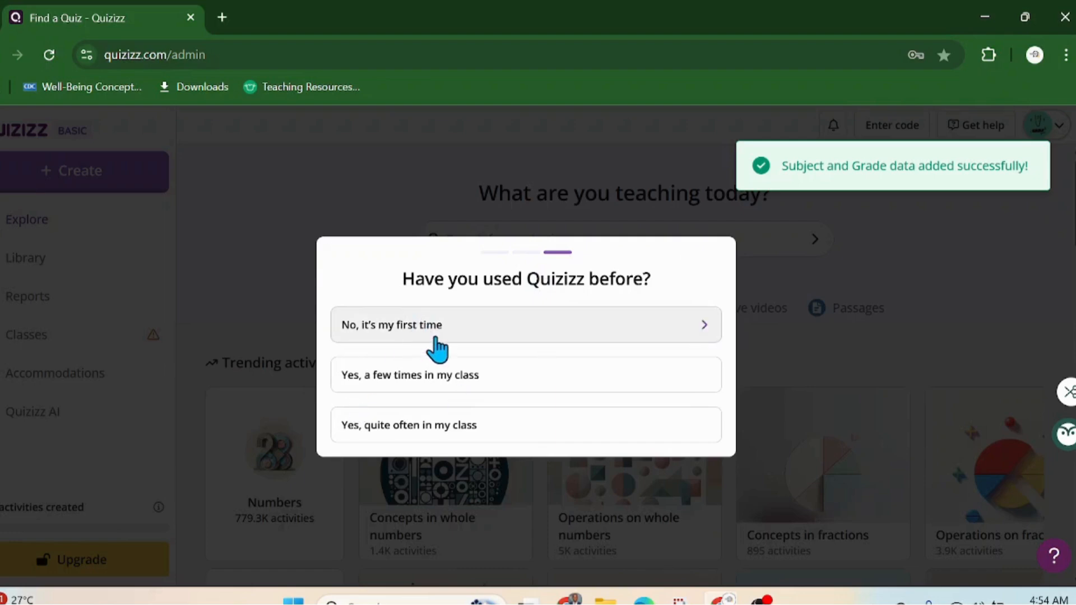
# Step: Answer onboarding: prior usage, 'Yes, I've used other tools', and 'Teacher, other department'
pyautogui.click(422, 367)
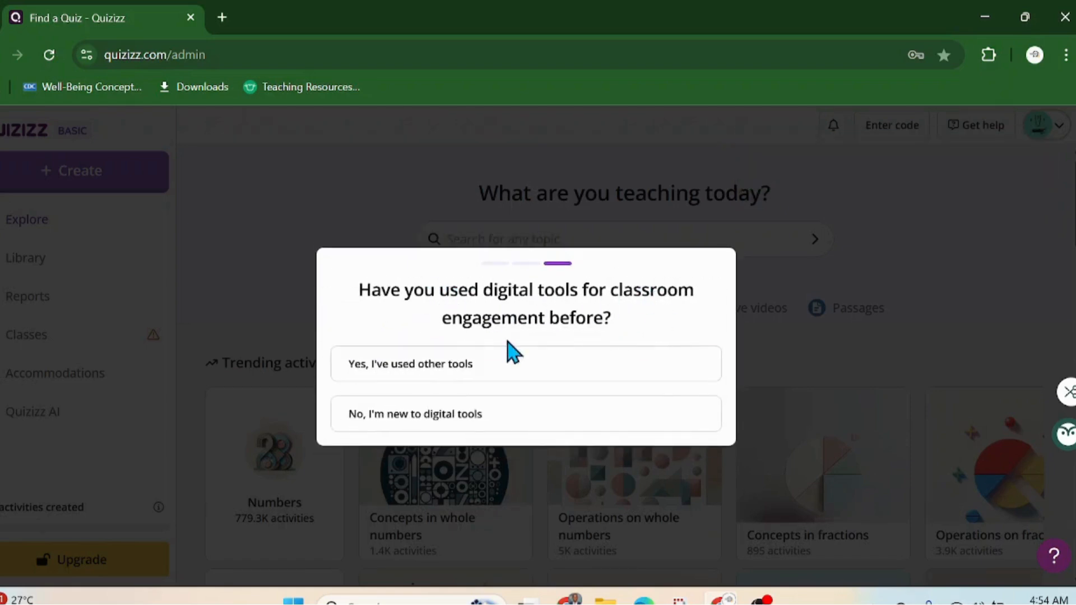
pyautogui.click(431, 373)
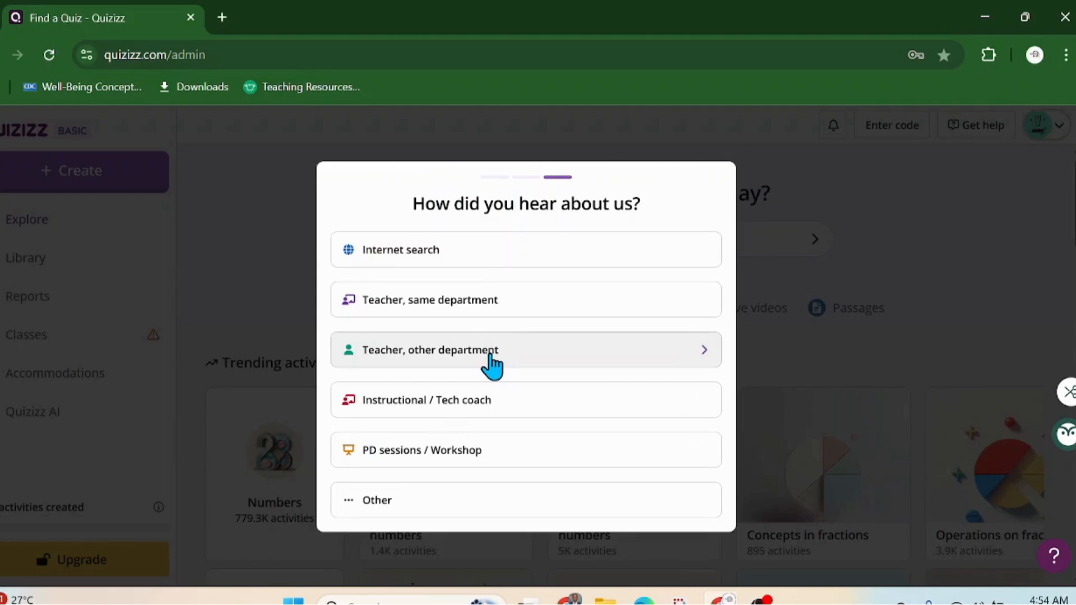
pyautogui.click(491, 360)
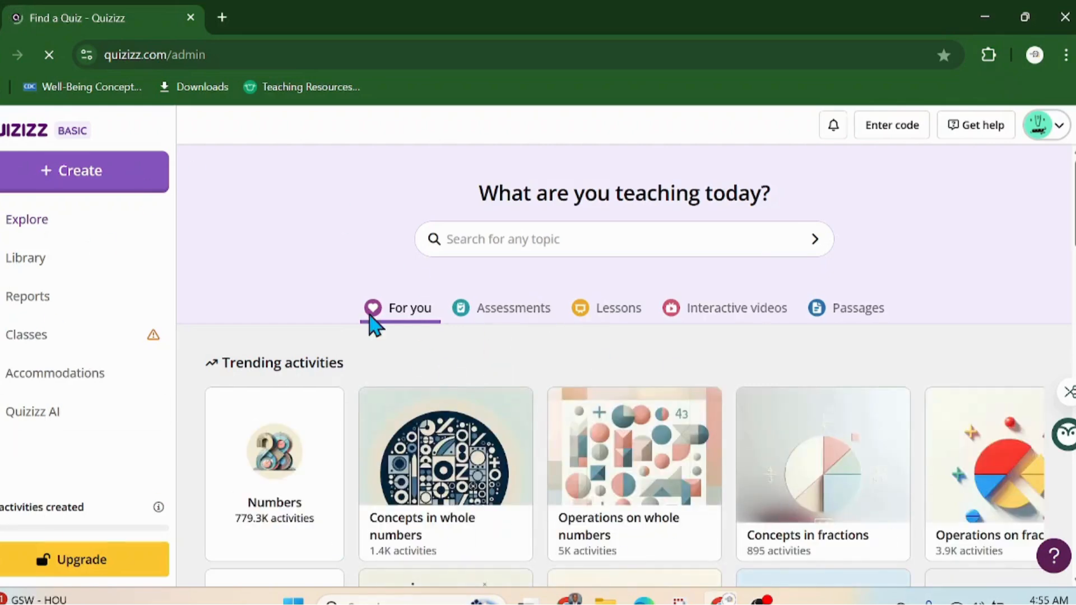
# Step: Search the Explore page for 'Algebra year 7'
pyautogui.scroll(-3, 684, 415)
pyautogui.scroll(-5, 692, 402)
pyautogui.scroll(8, 692, 401)
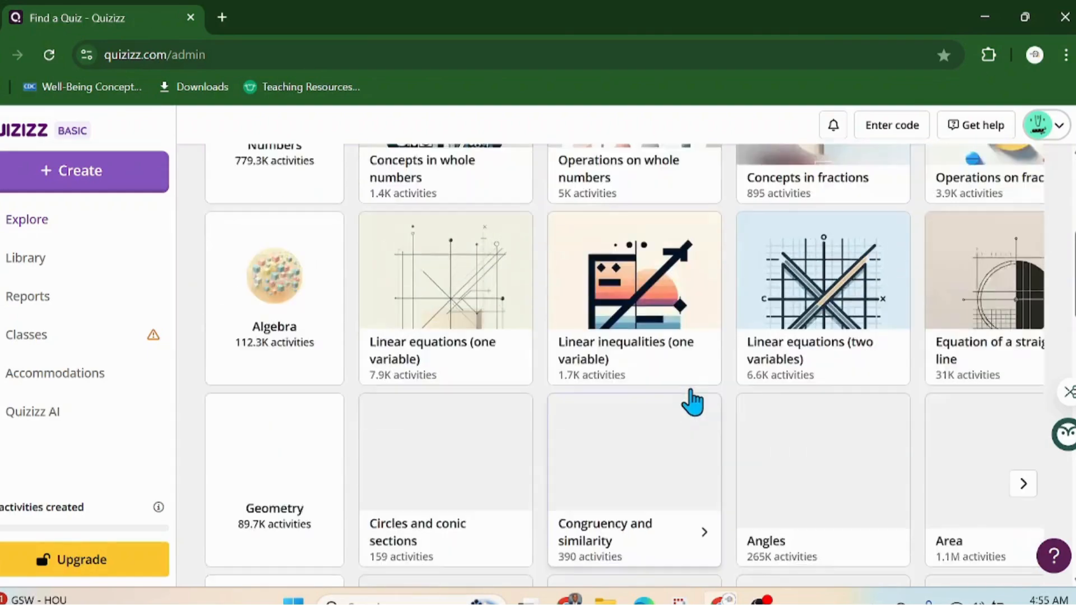
pyautogui.scroll(-2, 692, 401)
pyautogui.scroll(-3, 623, 367)
pyautogui.scroll(5, 621, 336)
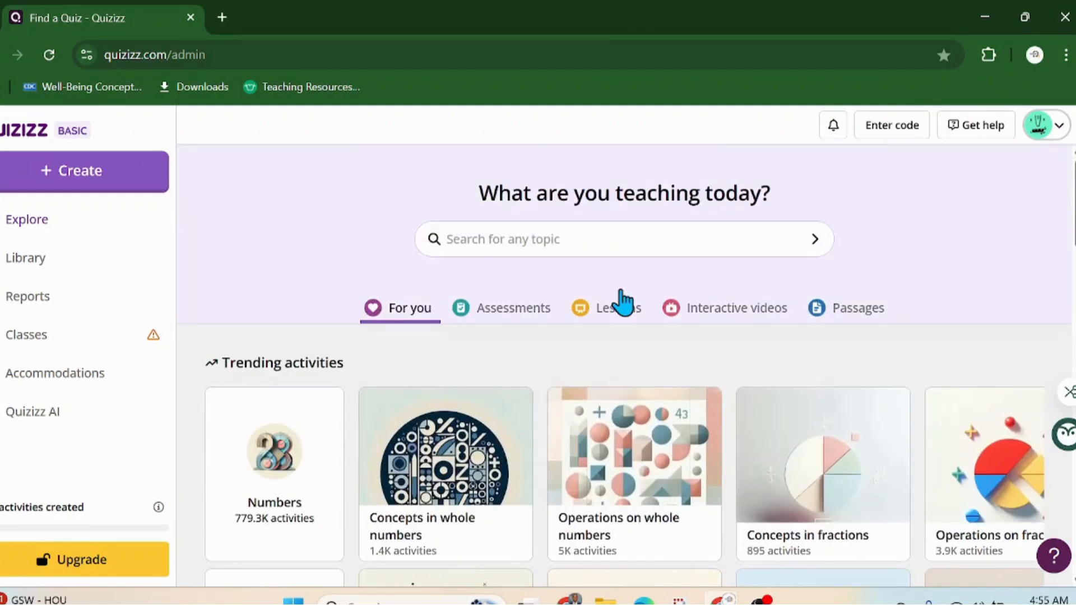
pyautogui.click(601, 238)
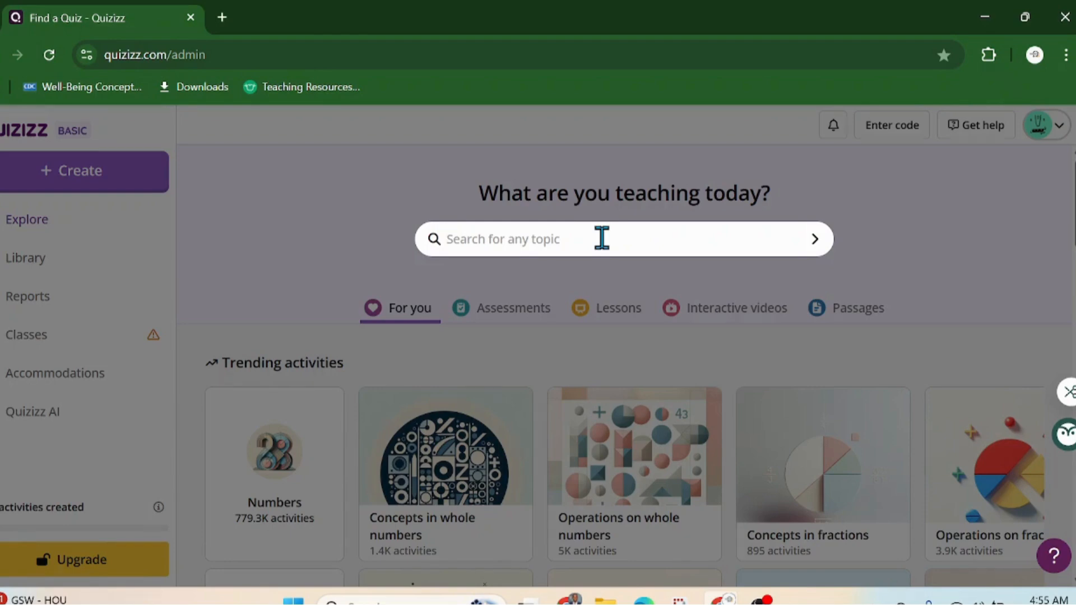
pyautogui.write('AIgebra')
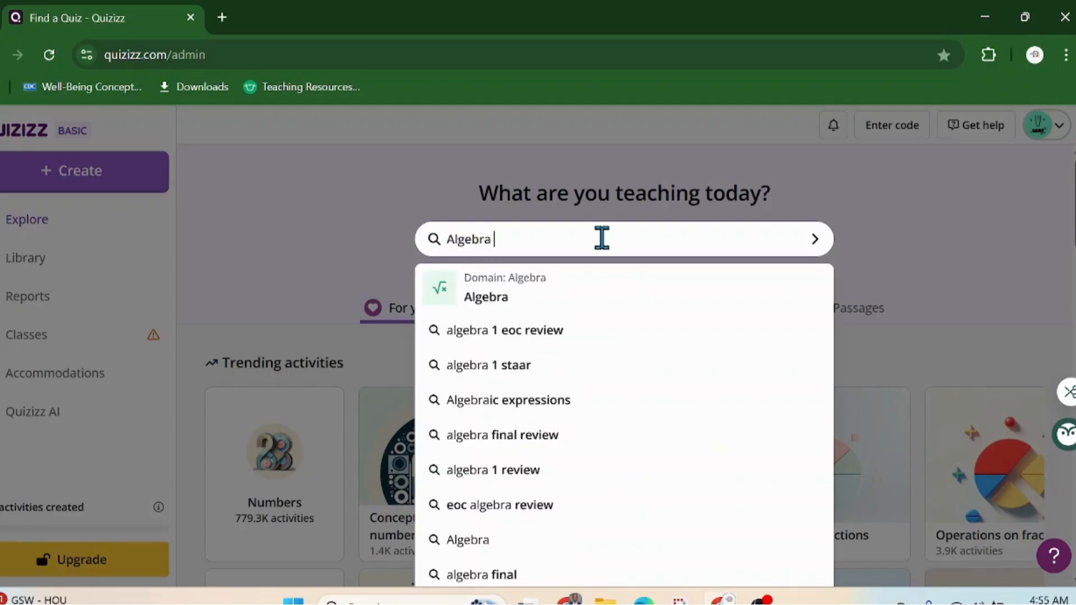
pyautogui.write(' year 7')
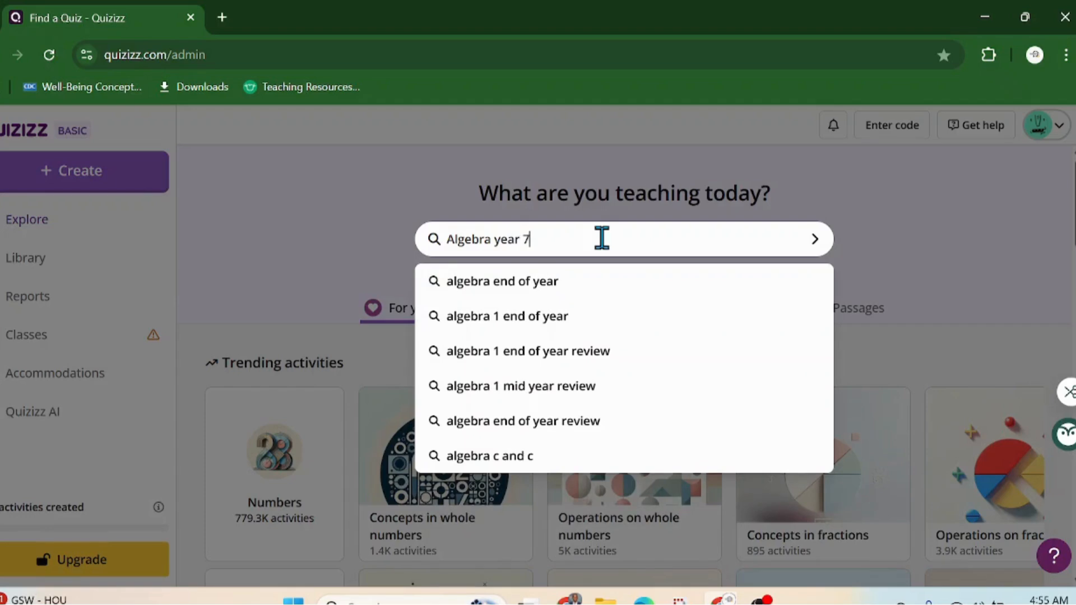
pyautogui.press('Return')
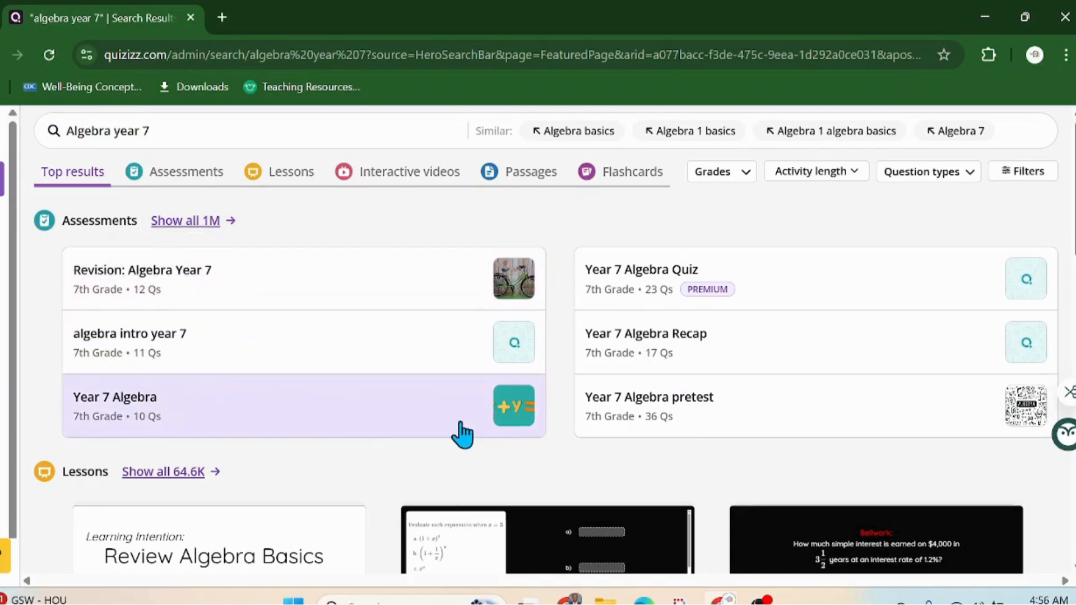
# Step: Scroll through the Algebra year 7 assessments, lessons, videos, flashcards and passages
pyautogui.scroll(-3, 461, 432)
pyautogui.scroll(-3, 474, 426)
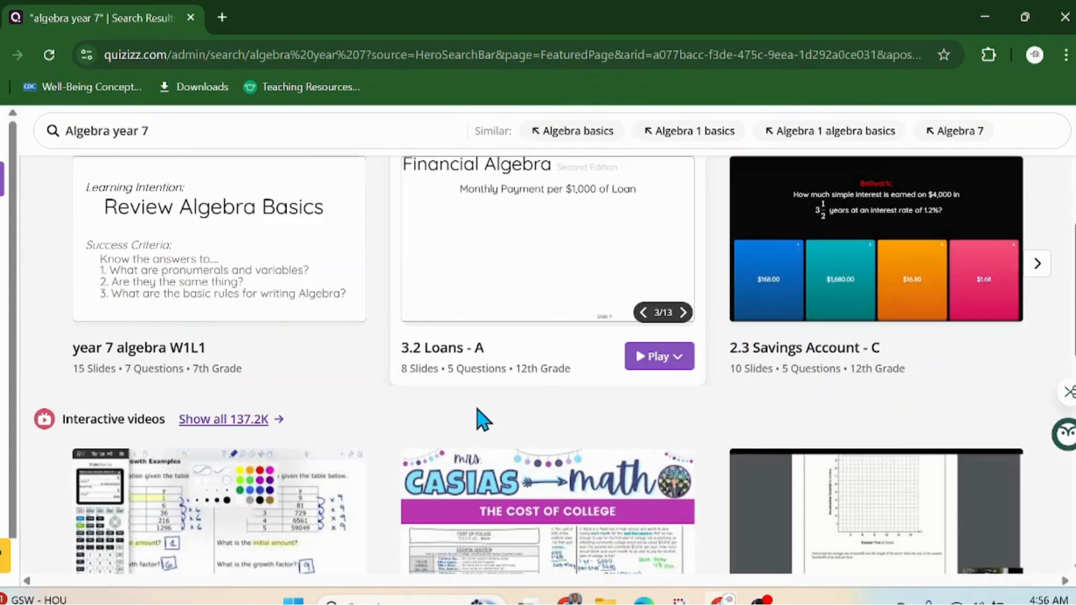
pyautogui.scroll(2, 471, 422)
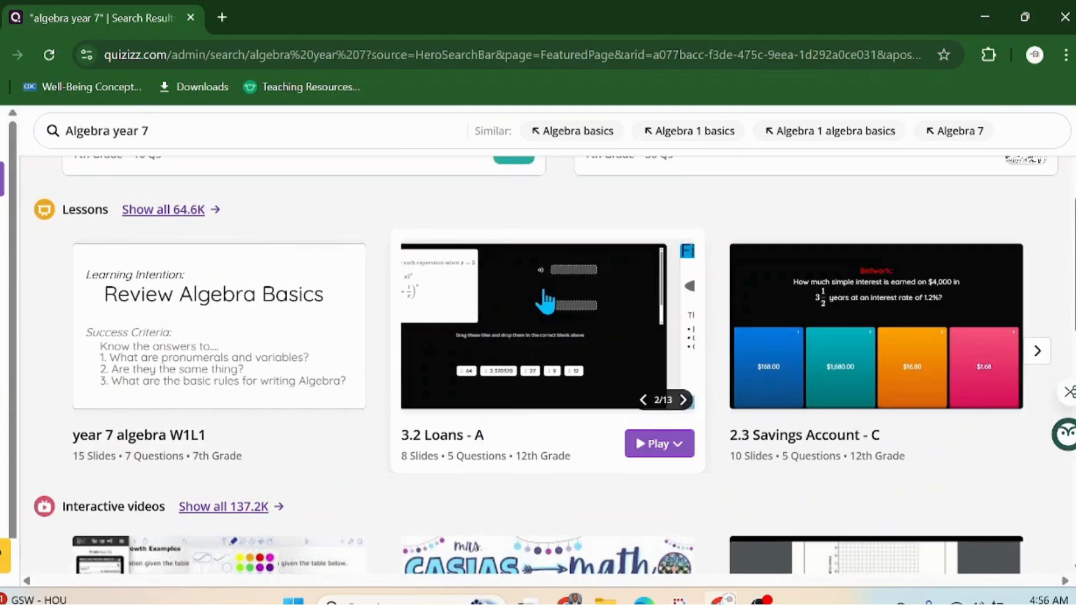
pyautogui.scroll(-3, 370, 357)
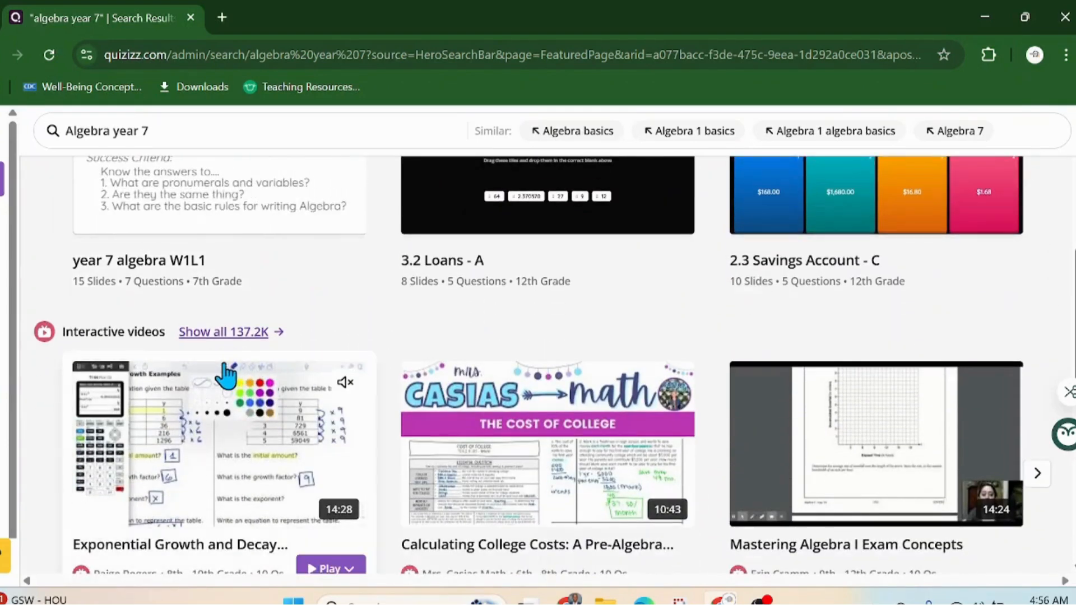
pyautogui.scroll(-4, 332, 404)
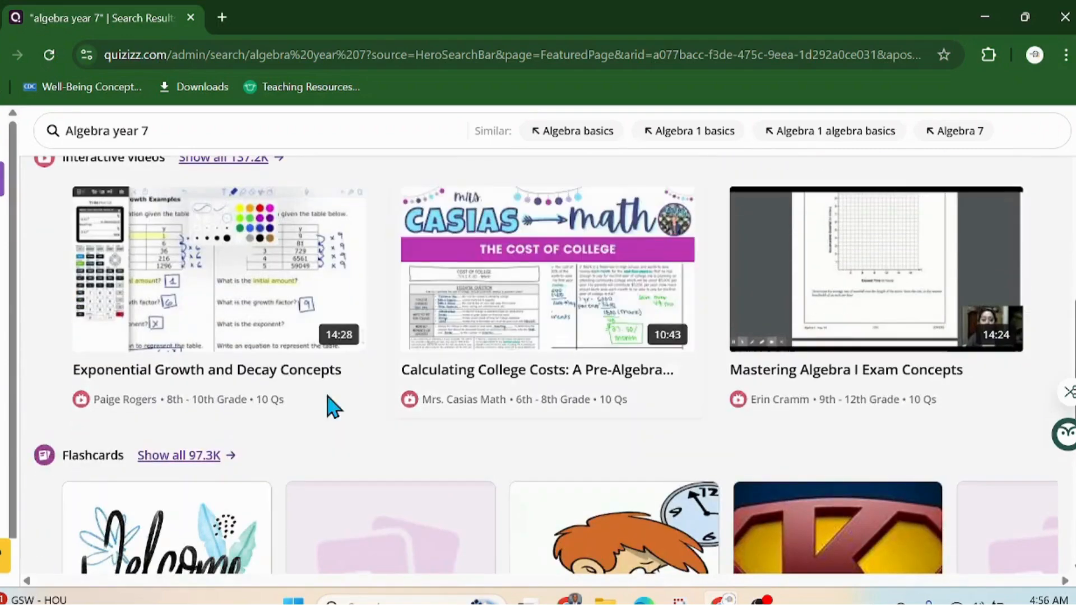
pyautogui.scroll(-2, 493, 423)
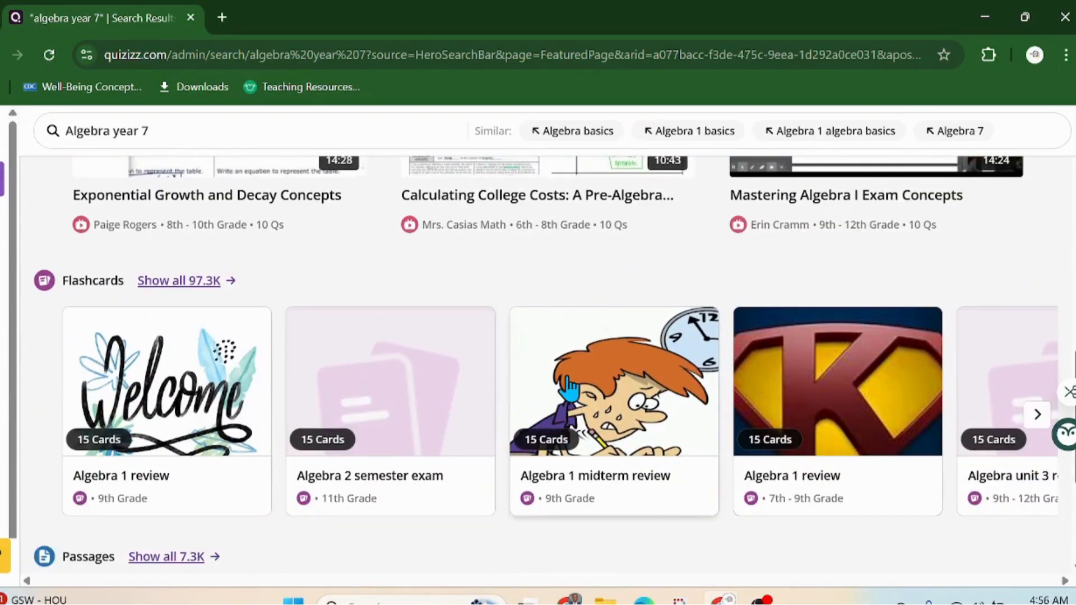
pyautogui.scroll(-3, 233, 358)
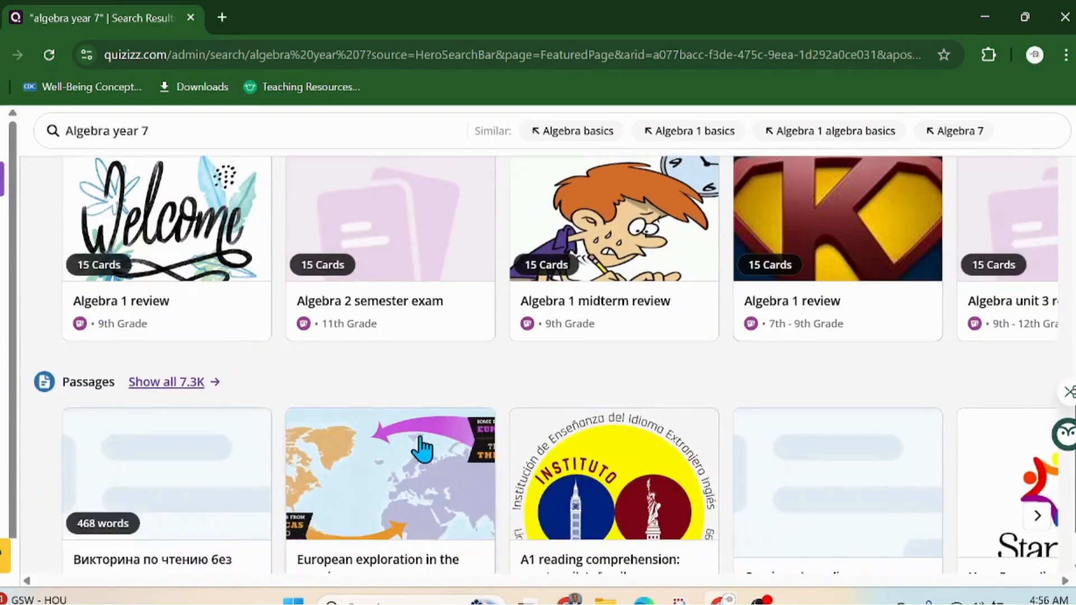
pyautogui.scroll(-1, 423, 443)
pyautogui.scroll(15, 464, 398)
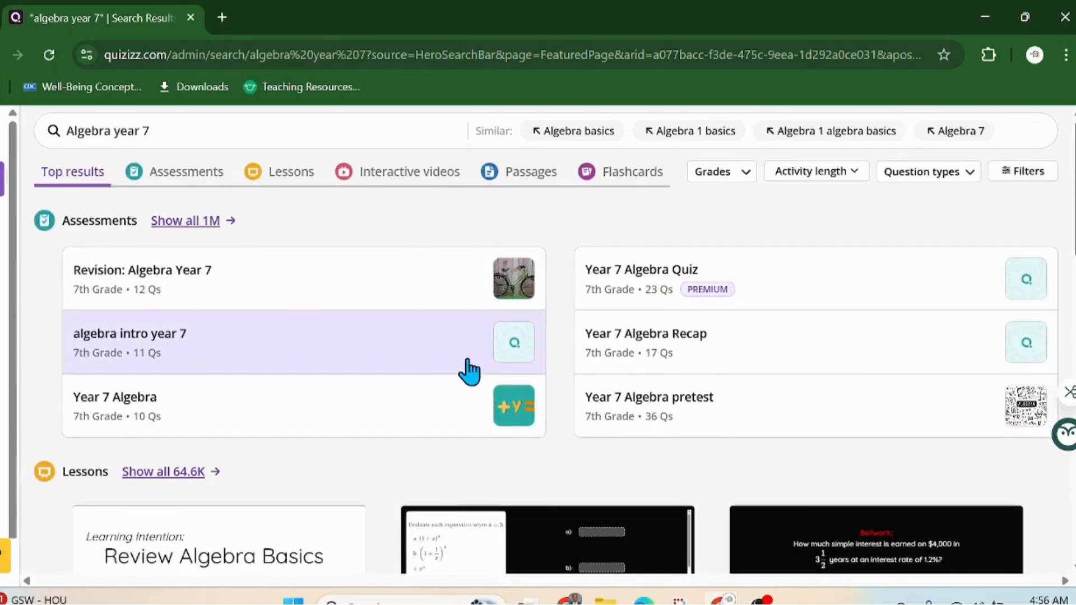
pyautogui.scroll(-5, 370, 479)
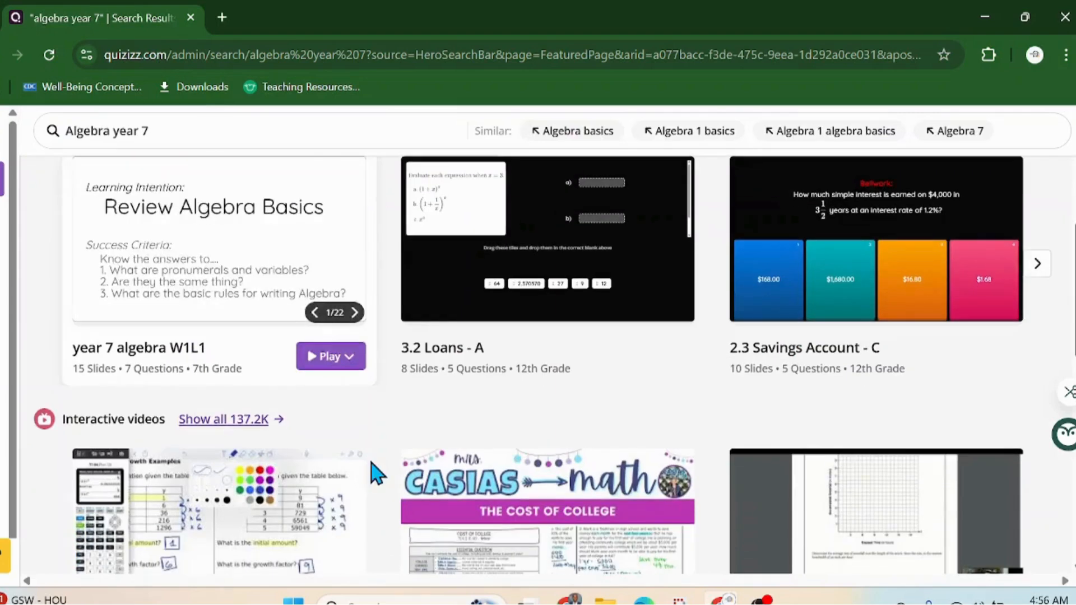
pyautogui.scroll(2, 379, 456)
pyautogui.scroll(3, 386, 456)
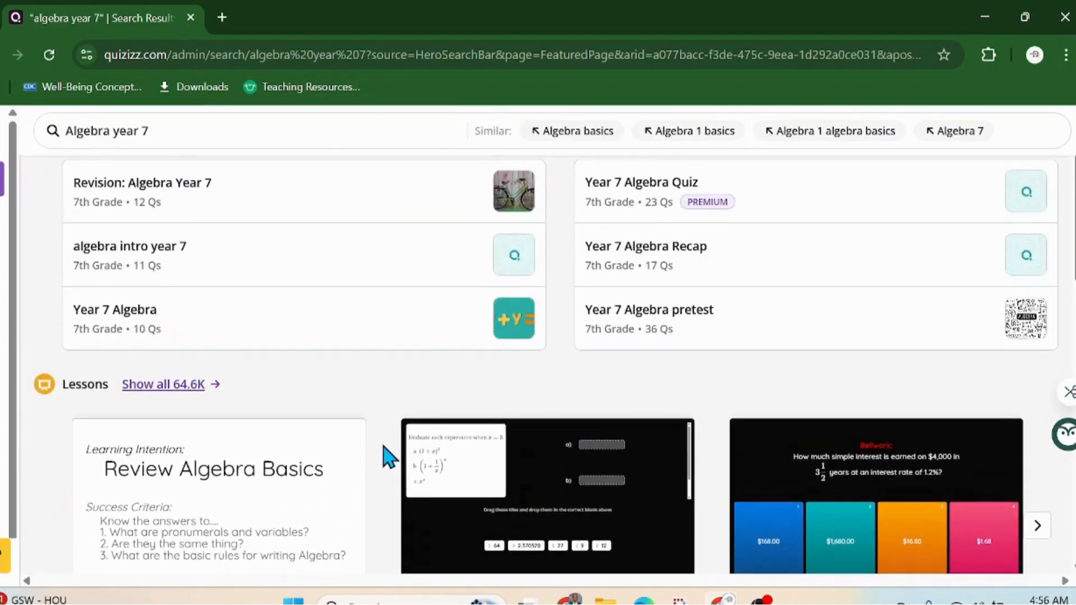
pyautogui.scroll(-1, 391, 452)
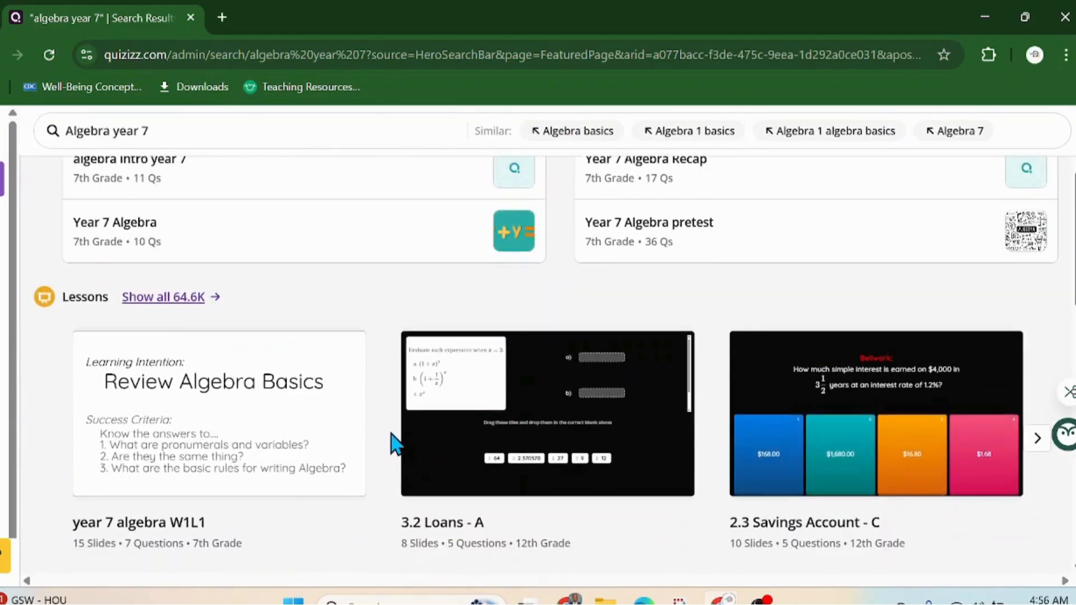
# Step: Scroll back to the top and return to the Explore home page
pyautogui.moveTo(393, 440)
pyautogui.scroll(1, 393, 442)
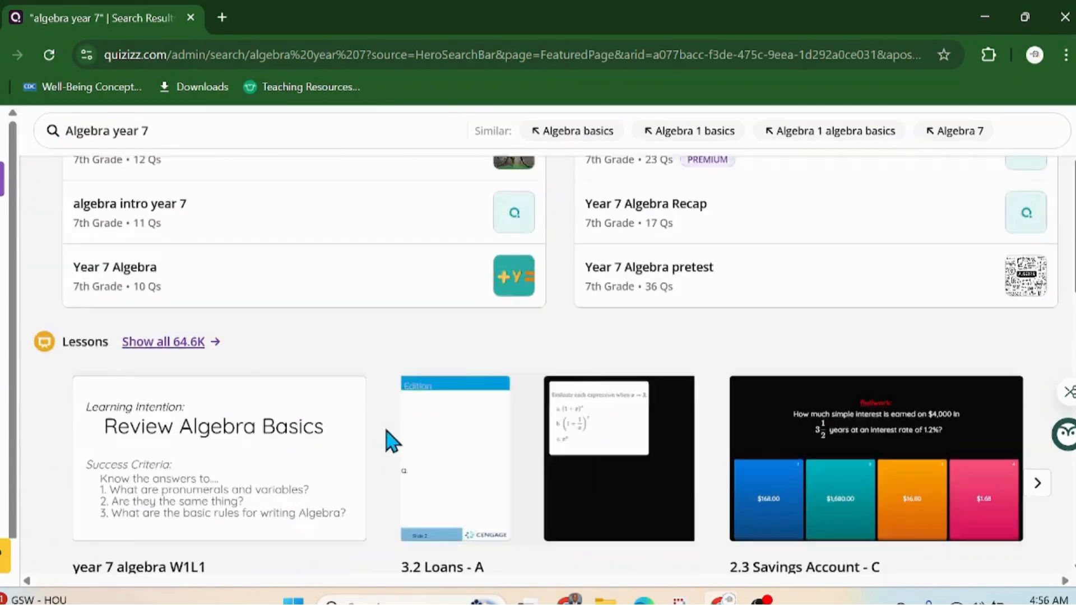
pyautogui.scroll(3, 392, 441)
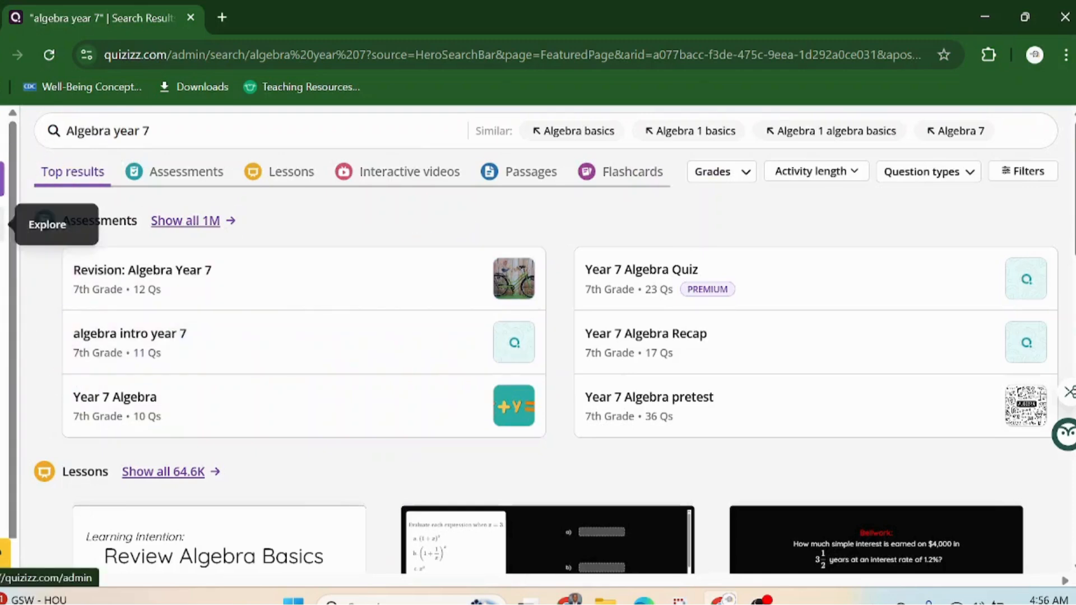
pyautogui.click(4, 223)
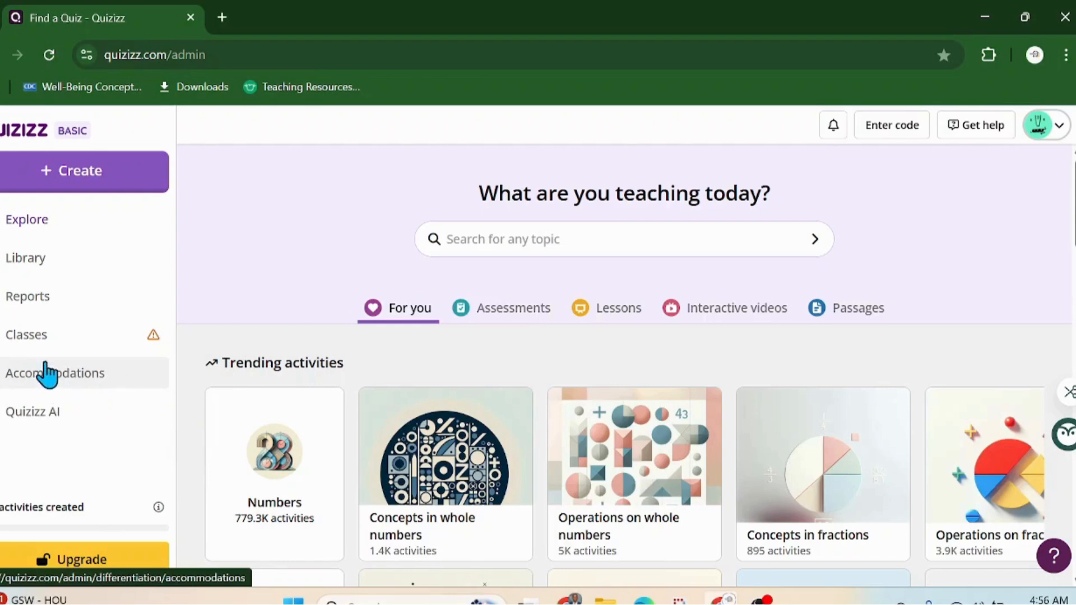
pyautogui.scroll(-1, 48, 423)
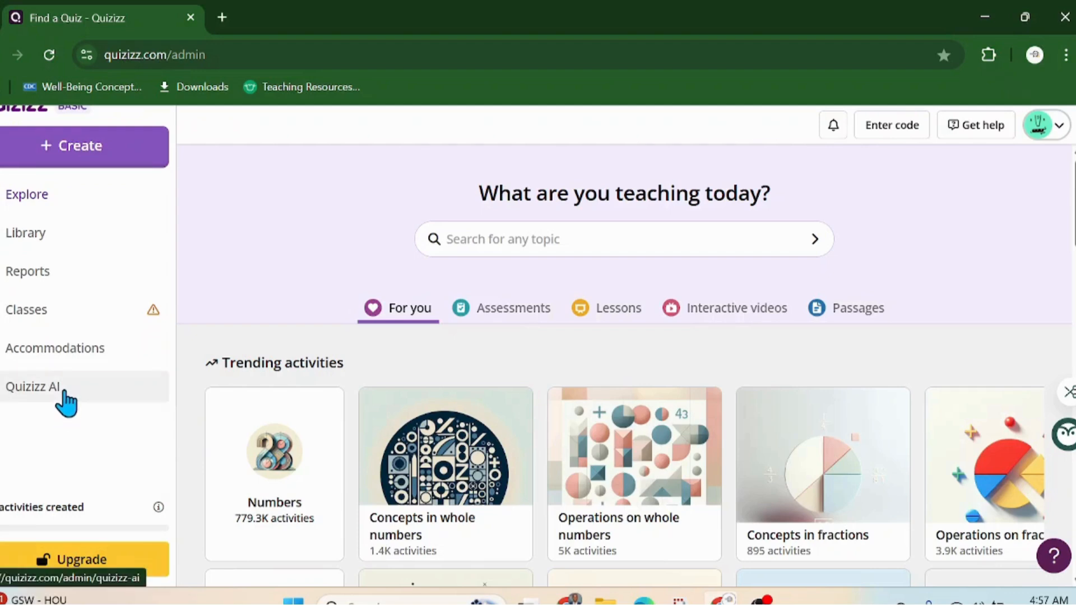
pyautogui.scroll(1, 71, 405)
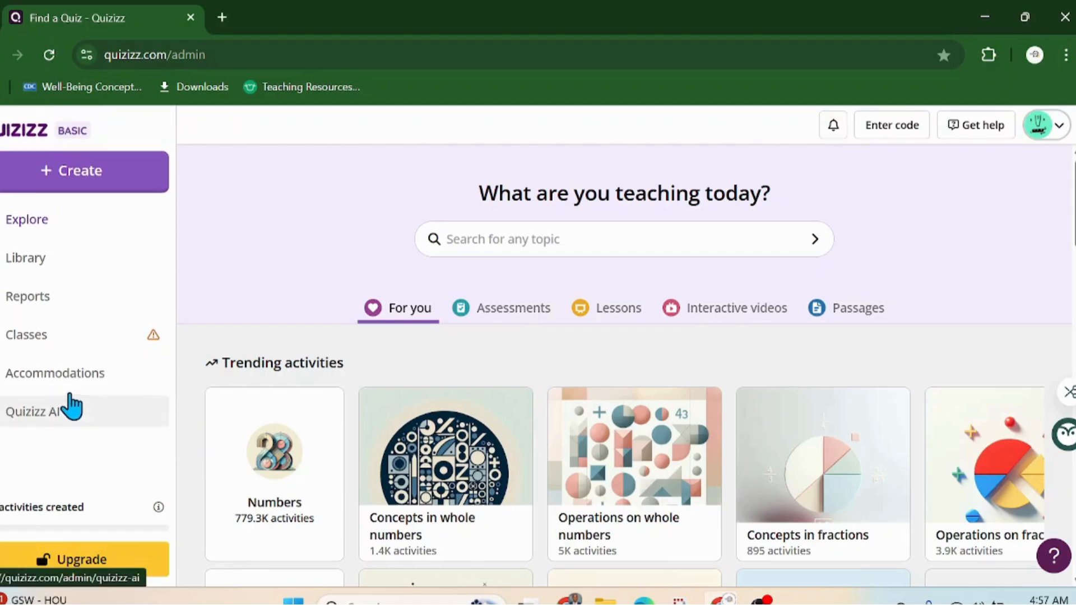
# Step: Start a new activity from the + Create button and choose an assessment
pyautogui.click(65, 178)
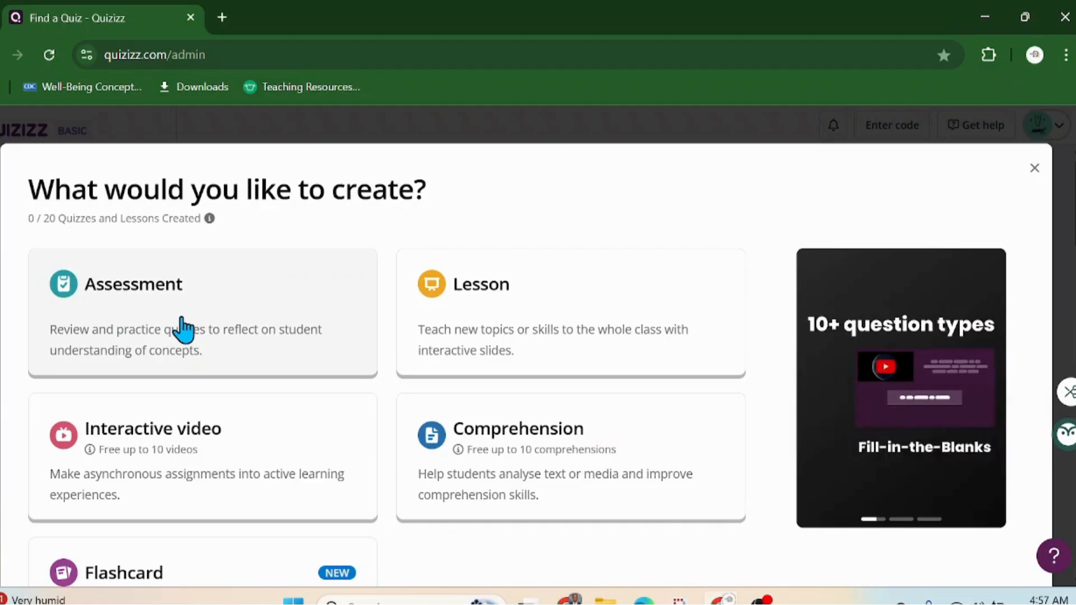
pyautogui.click(182, 329)
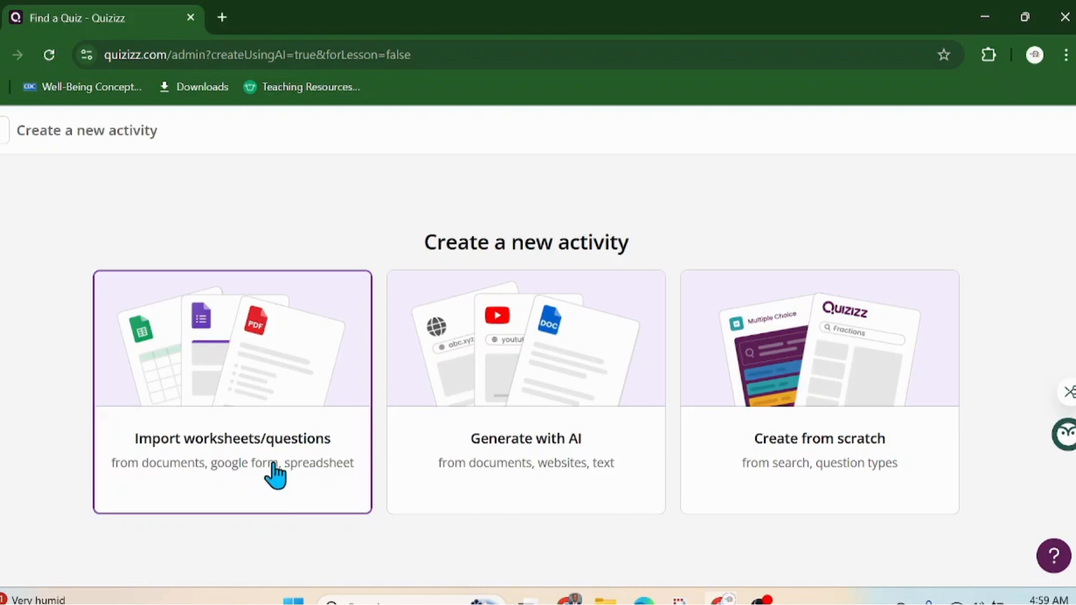
# Step: Choose the Import worksheets/questions option for the new assessment
pyautogui.click(263, 448)
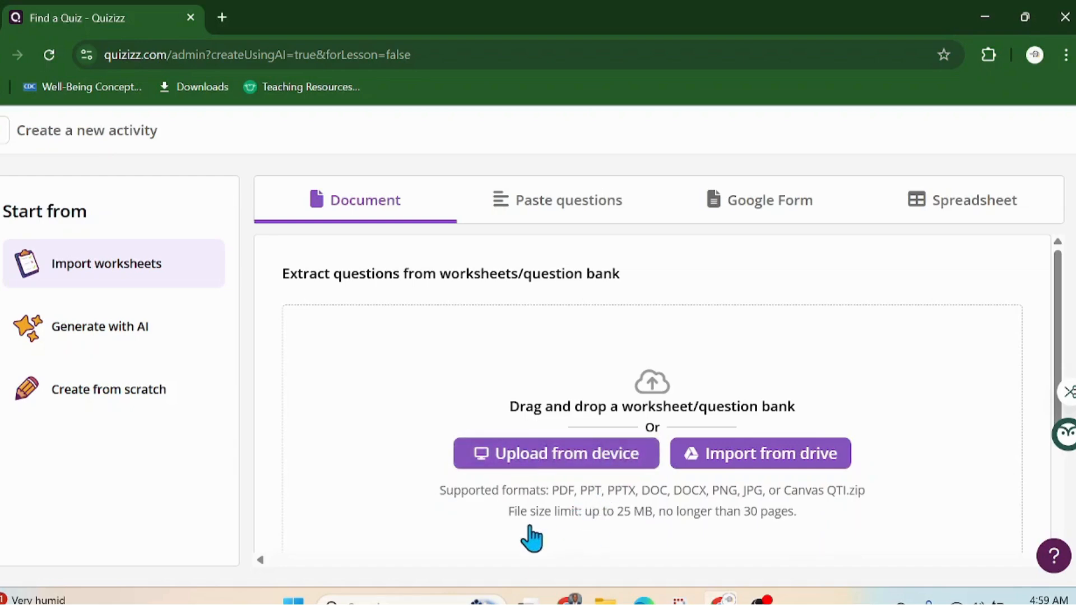
# Step: Upload the 'Quizziz Questions2' PDF from the Downloads folder
pyautogui.click(553, 456)
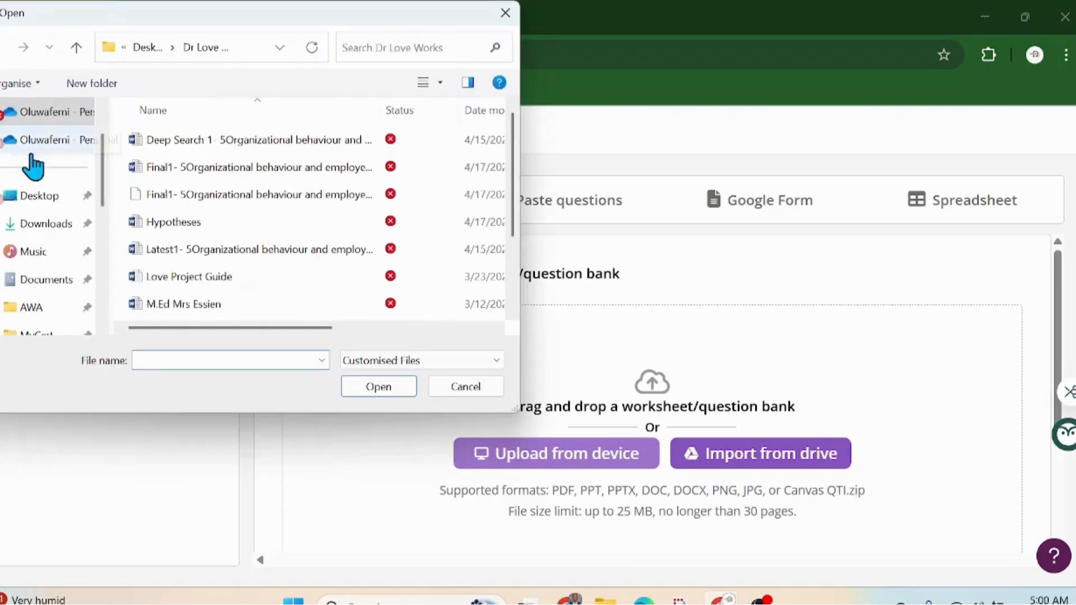
pyautogui.click(34, 224)
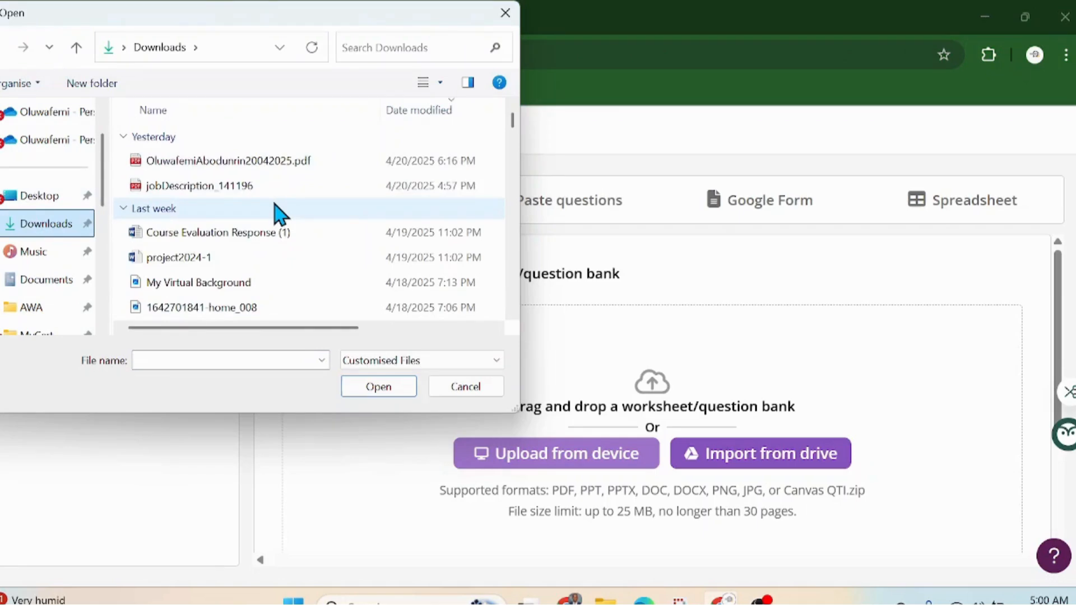
pyautogui.scroll(-1, 276, 211)
pyautogui.scroll(-1, 276, 211)
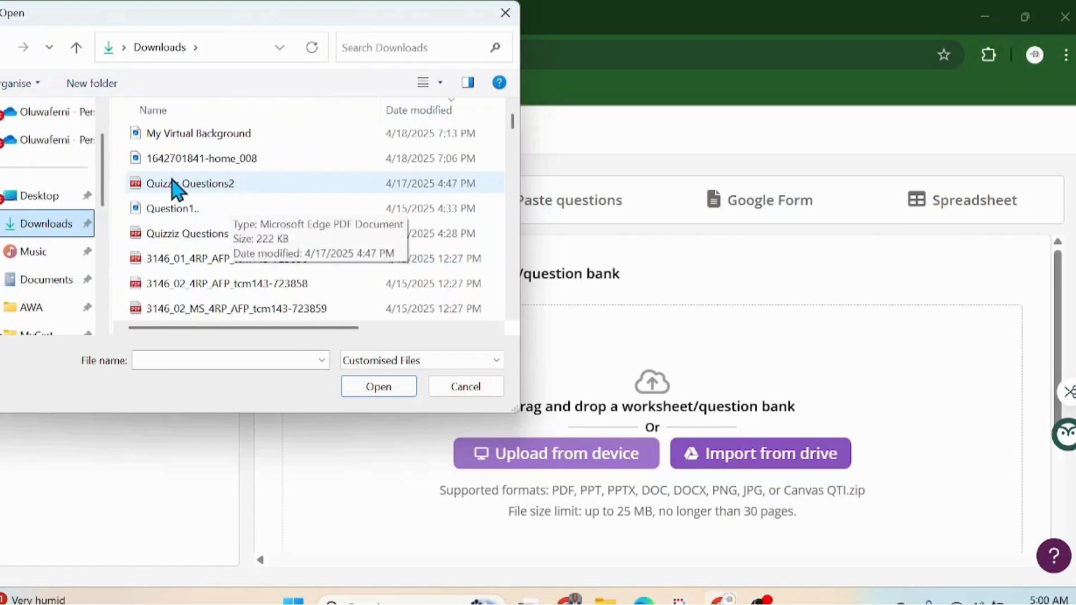
pyautogui.click(262, 193)
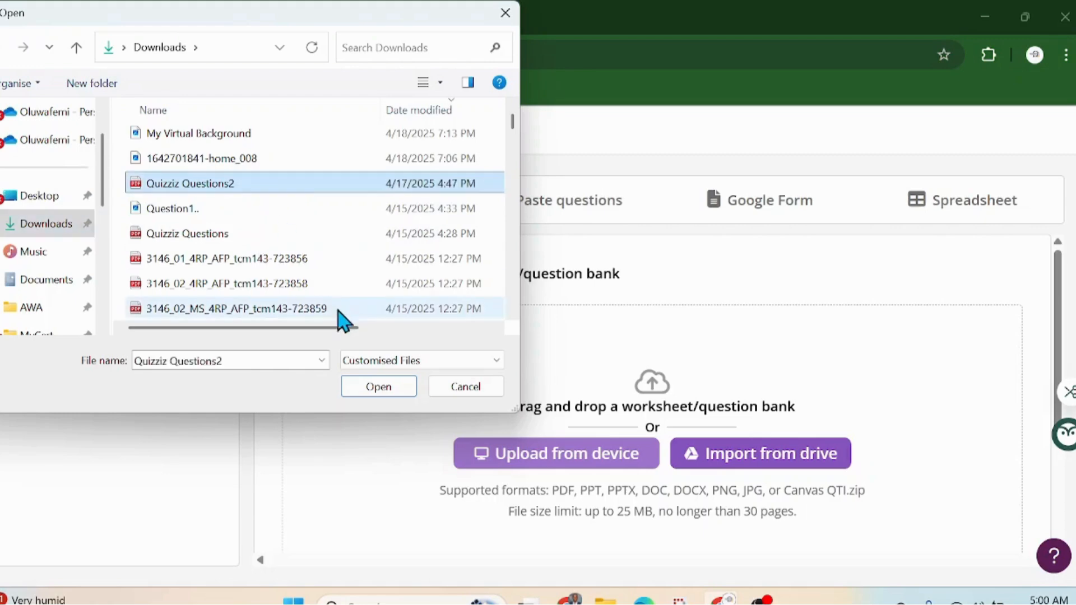
pyautogui.click(377, 390)
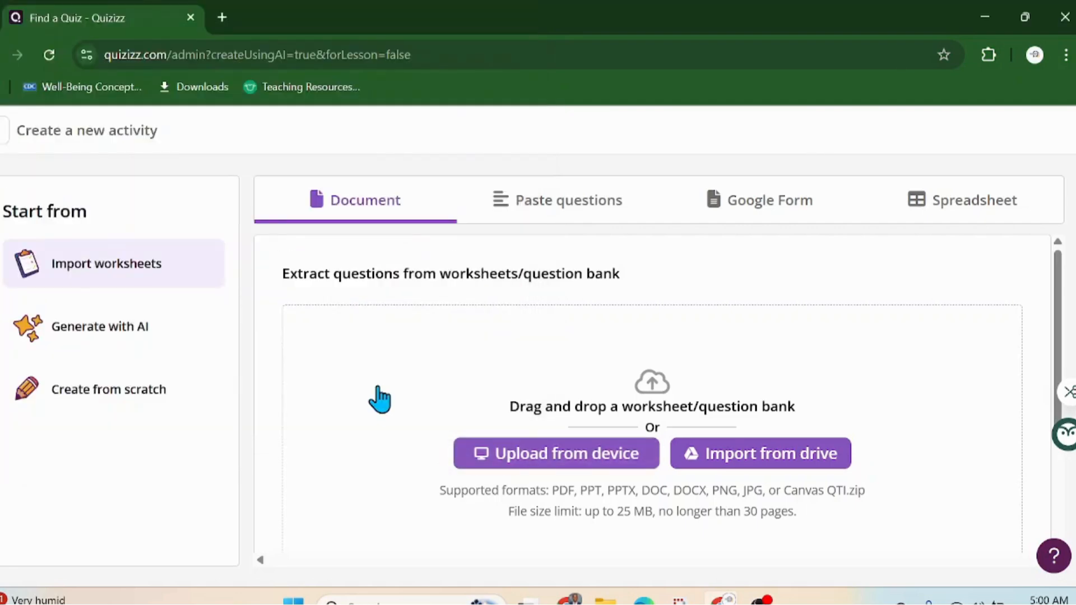
# Step: Set the subject for the uploaded Quizziz Questions2.pdf to Chemistry
pyautogui.moveTo(397, 399); pyautogui.dragTo(397, 400)
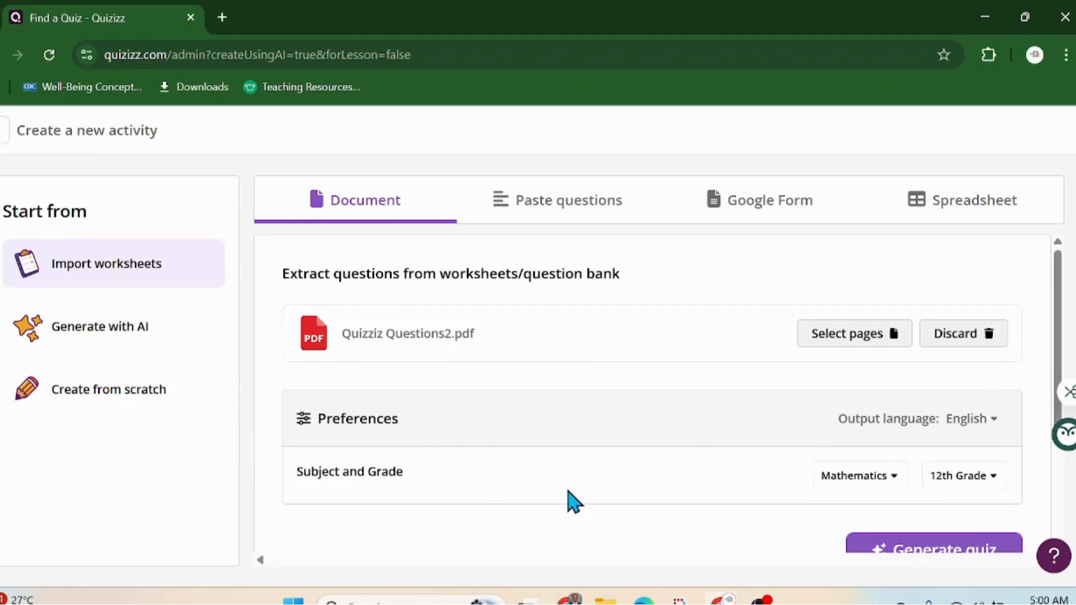
pyautogui.click(897, 479)
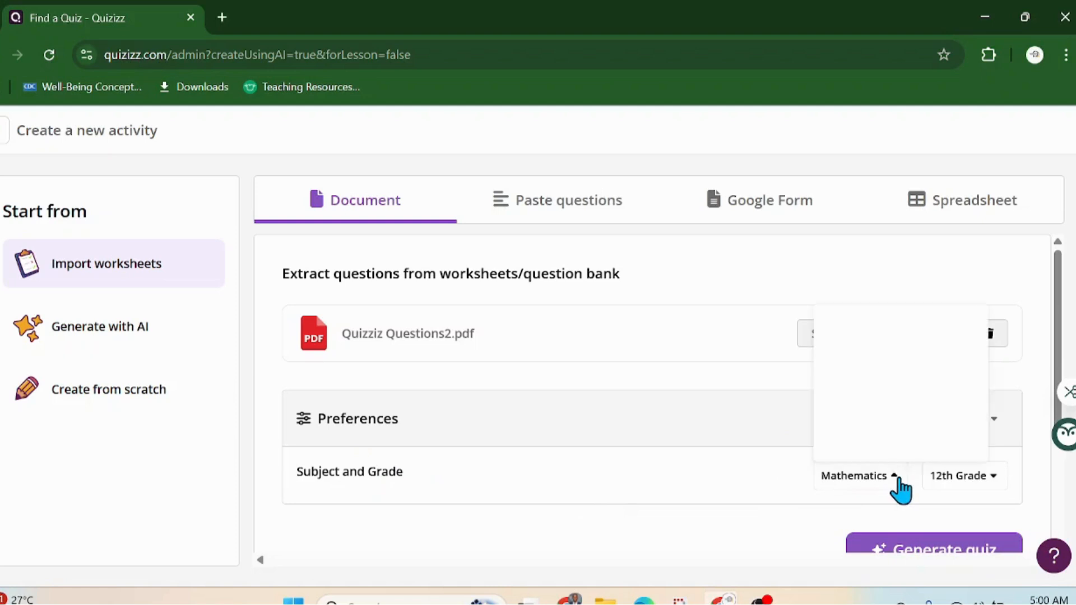
pyautogui.scroll(-3, 865, 384)
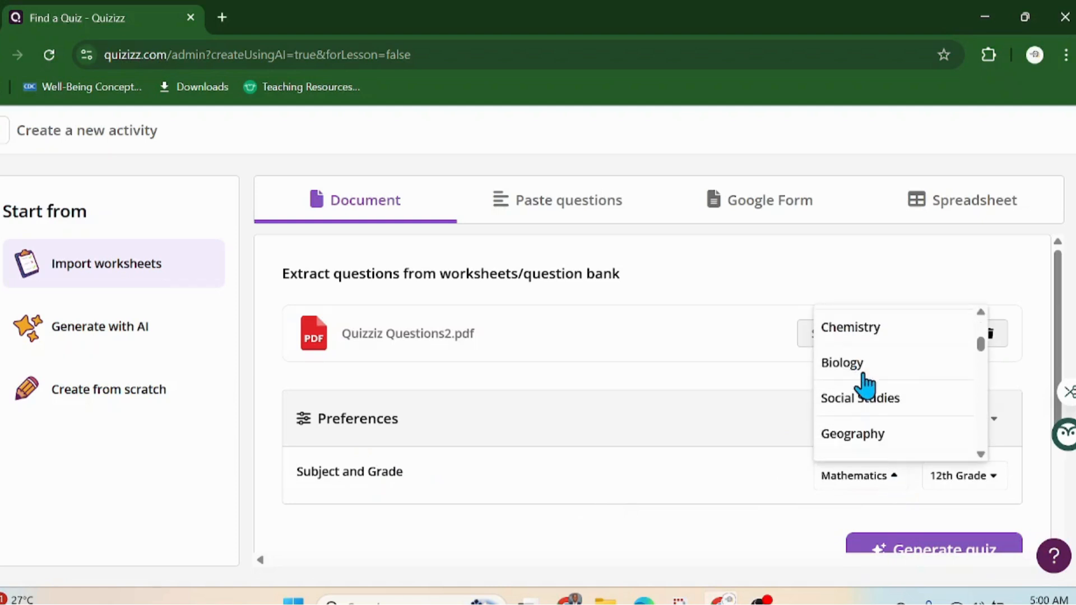
pyautogui.click(862, 336)
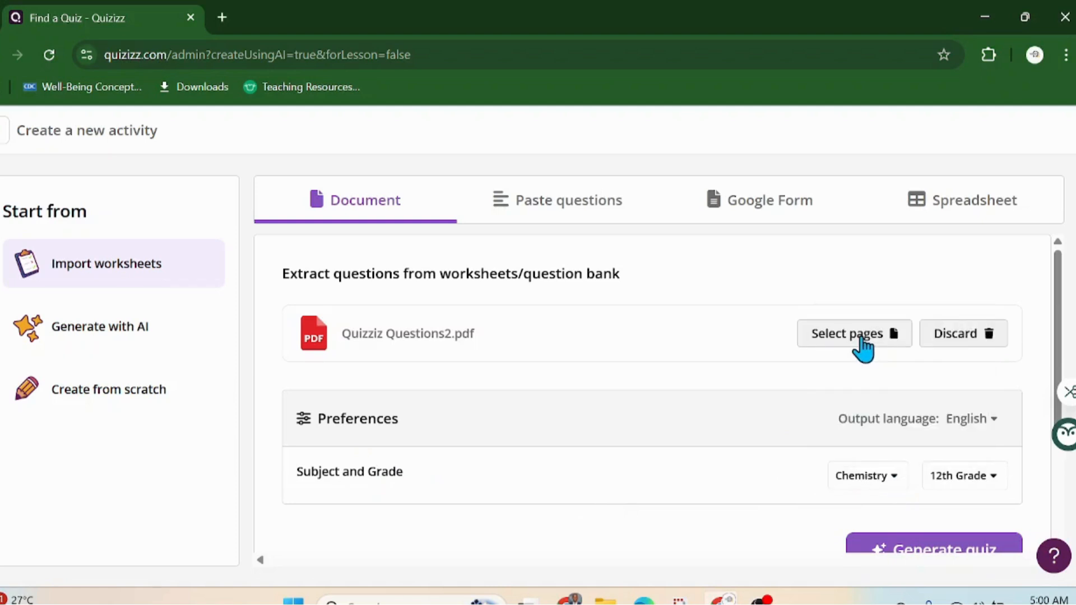
# Step: Change the grade level from 12th Grade to 11th Grade
pyautogui.click(993, 480)
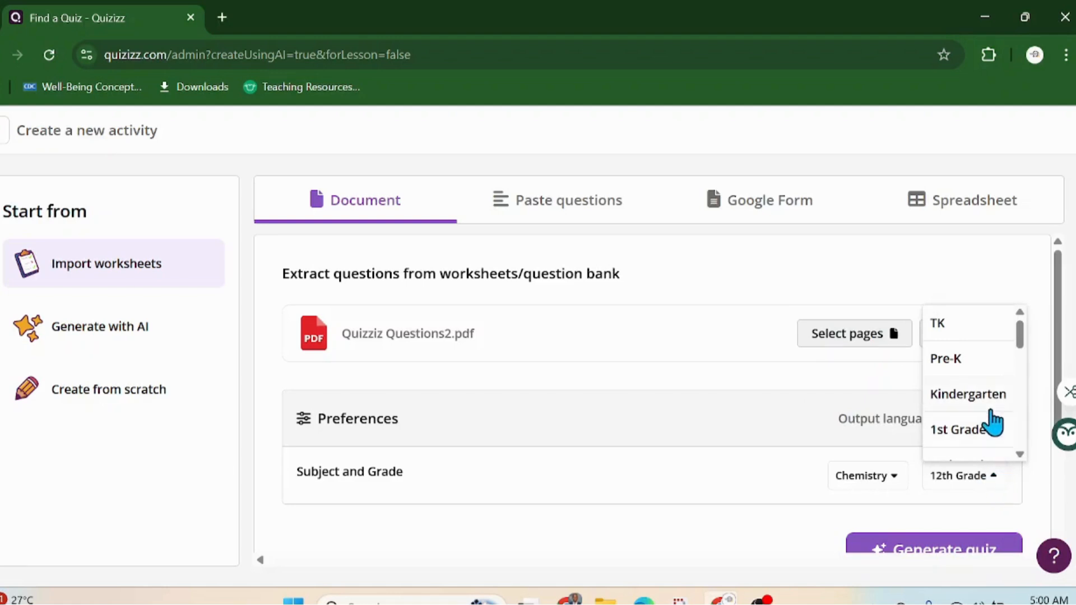
pyautogui.scroll(-5, 992, 421)
pyautogui.scroll(-5, 989, 422)
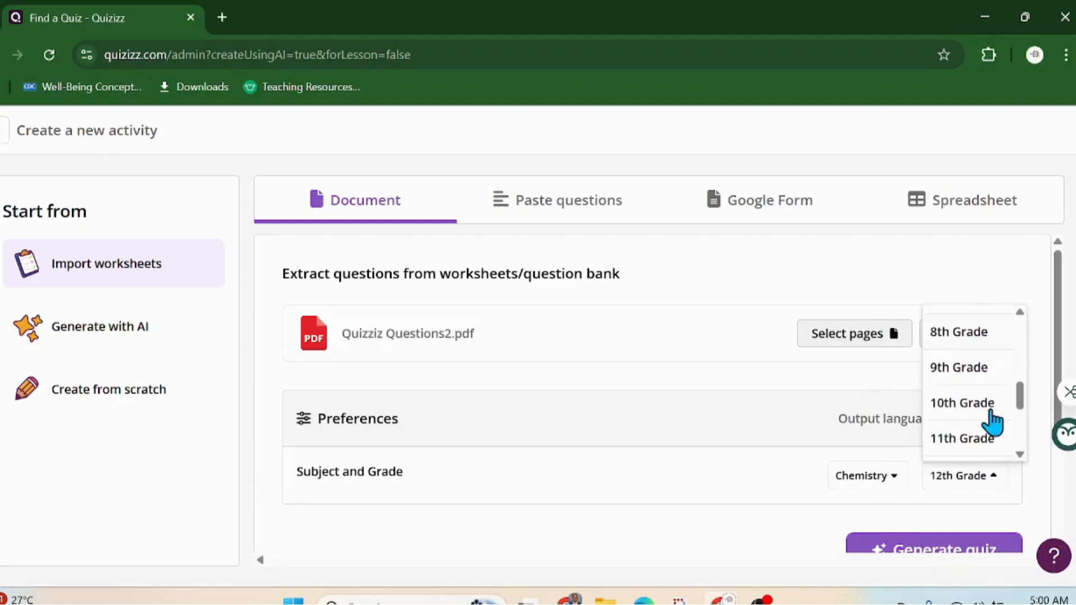
pyautogui.click(981, 348)
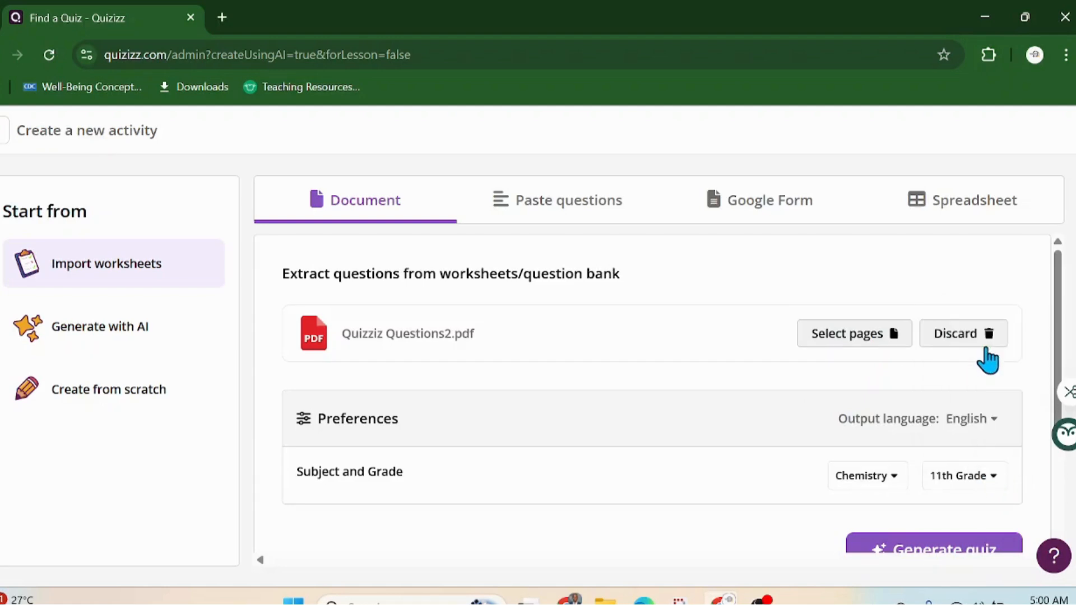
pyautogui.scroll(-3, 699, 392)
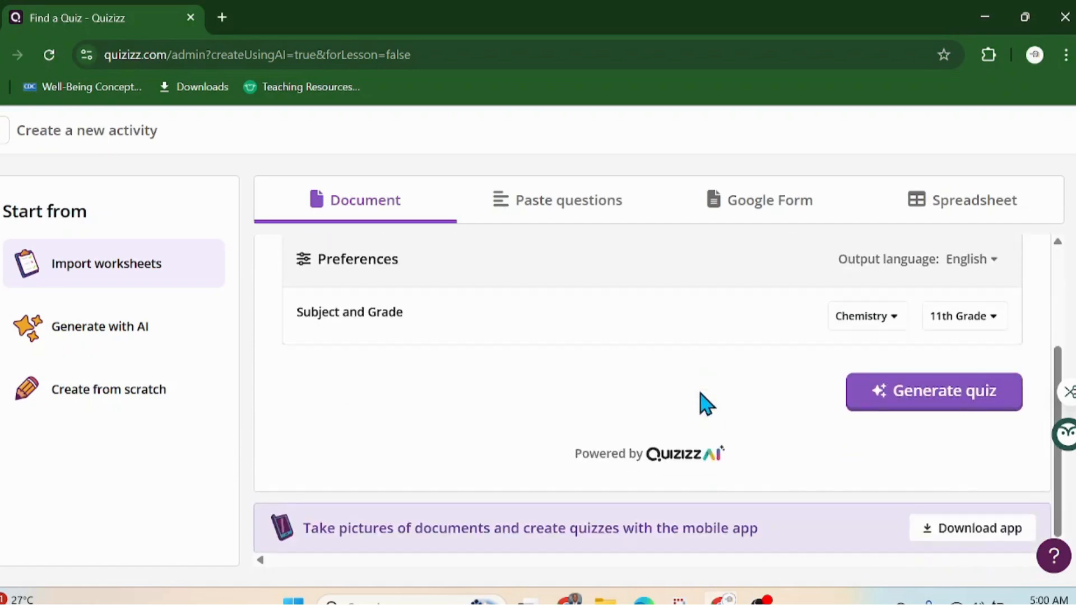
pyautogui.scroll(2, 699, 392)
pyautogui.scroll(2, 580, 428)
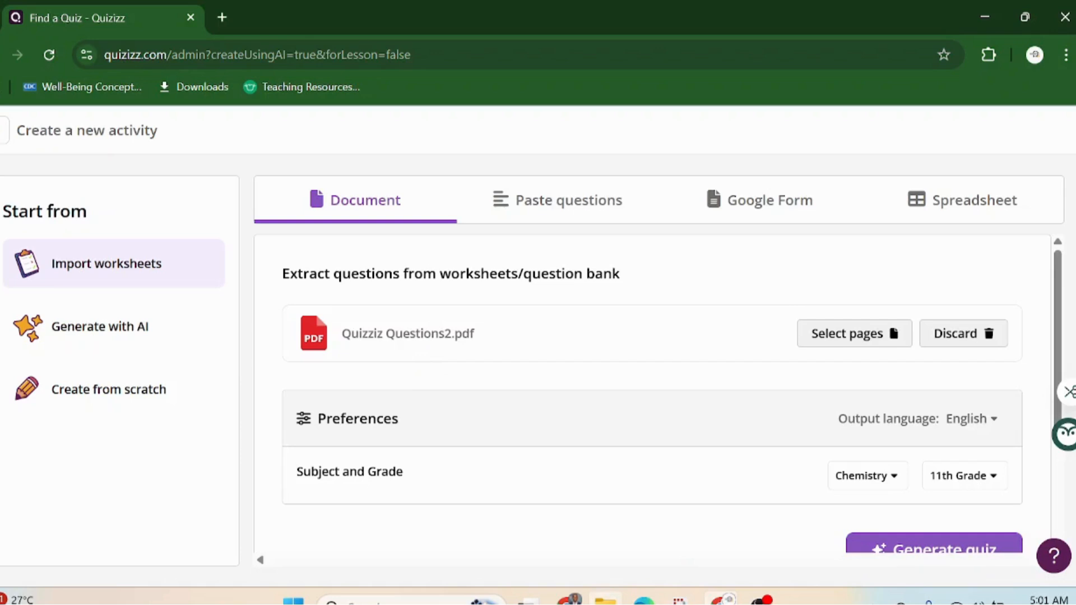
# Step: Open Quizziz Questions2.pdf from Downloads in File Explorer so it shows in the browser
pyautogui.click(605, 601)
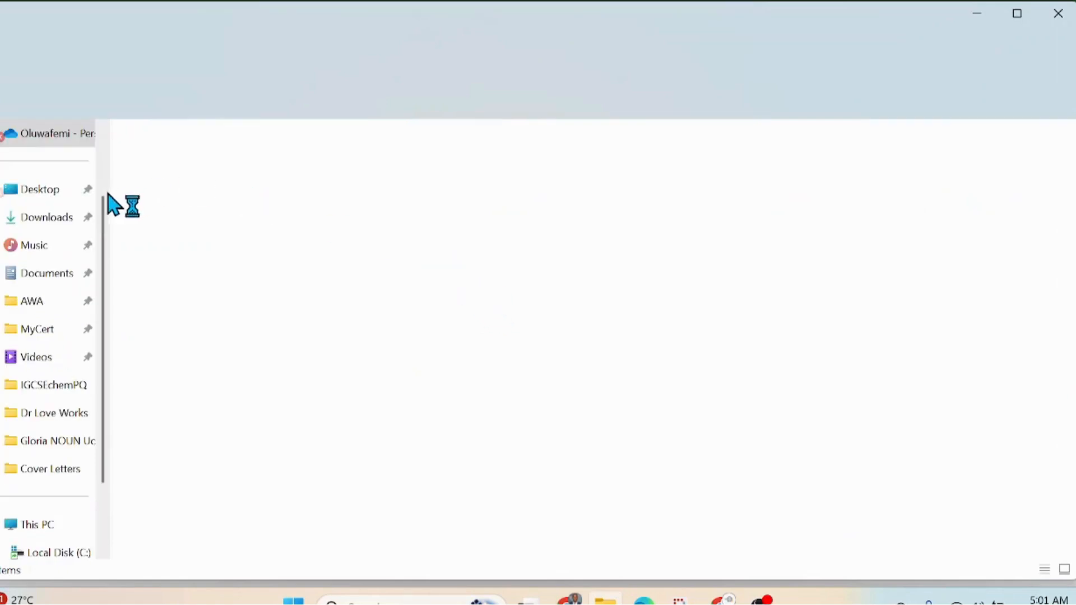
pyautogui.click(47, 218)
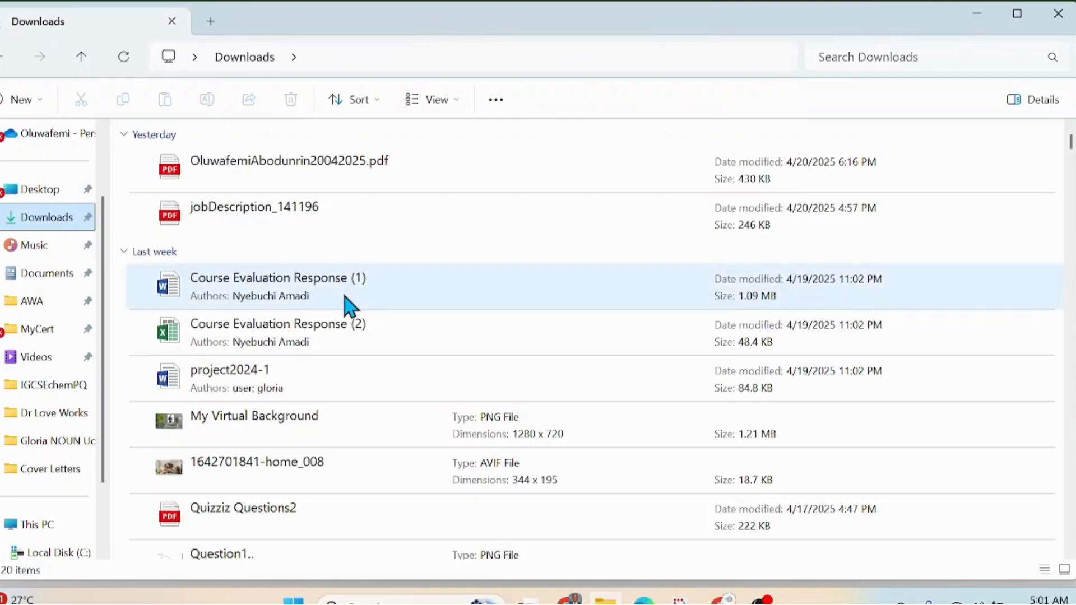
pyautogui.scroll(-4, 354, 289)
pyautogui.scroll(-5, 355, 289)
pyautogui.scroll(7, 355, 289)
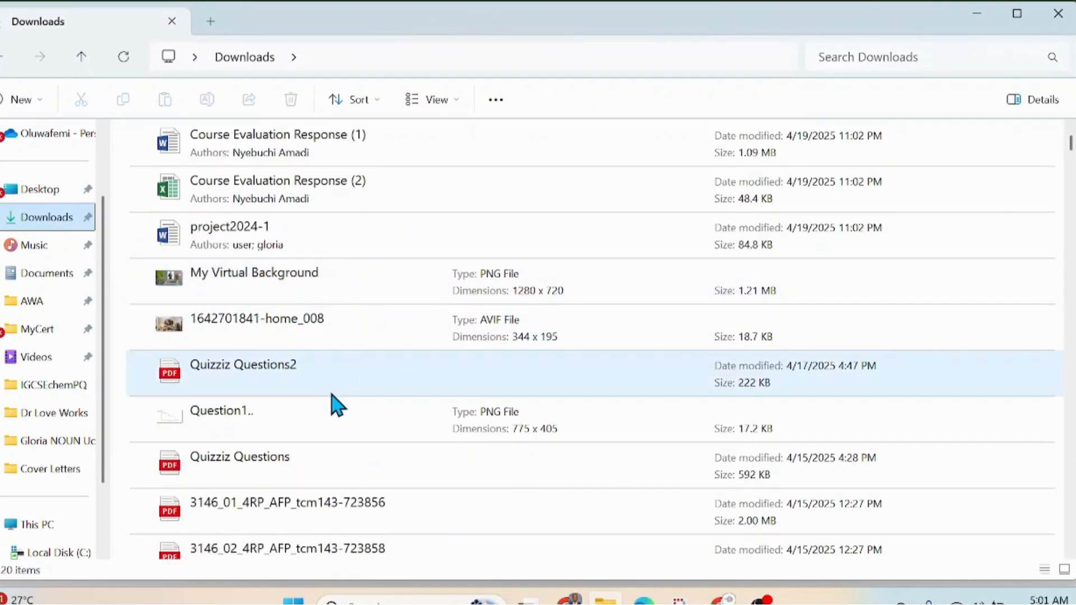
pyautogui.click(332, 391)
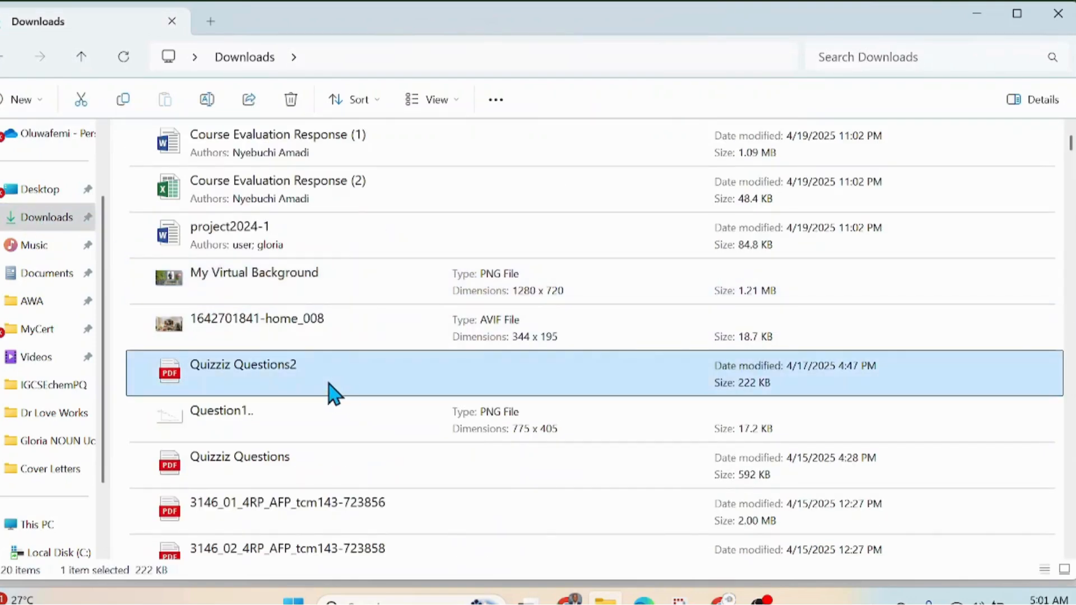
pyautogui.doubleClick(330, 384)
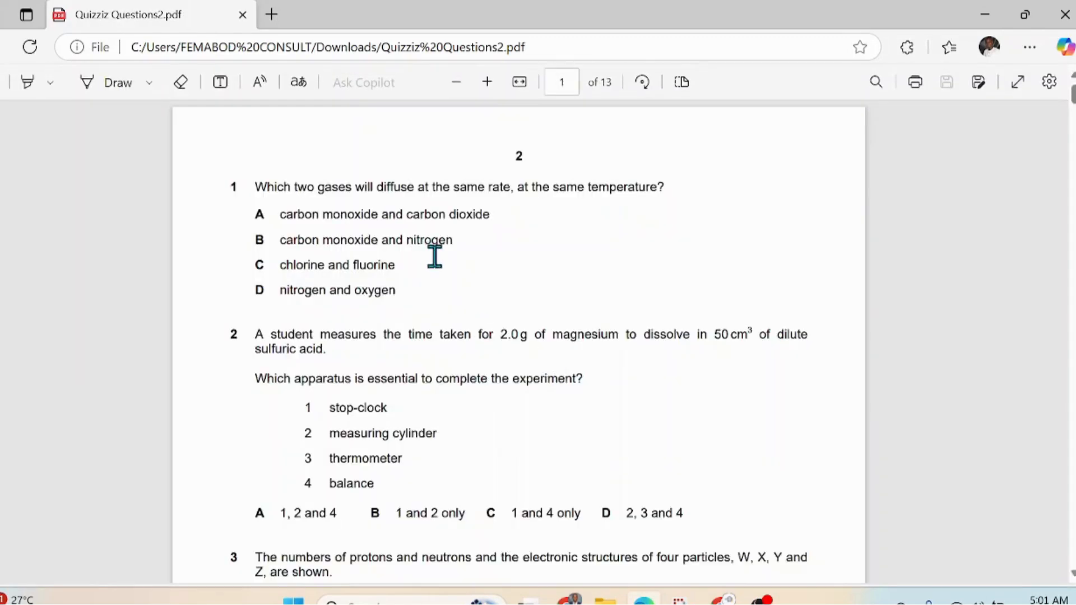
# Step: Skim the chemistry questions in the PDF, then minimize Edge to return to Quizizz
pyautogui.scroll(-3, 463, 362)
pyautogui.scroll(3, 463, 361)
pyautogui.scroll(-3, 463, 362)
pyautogui.scroll(-2, 458, 350)
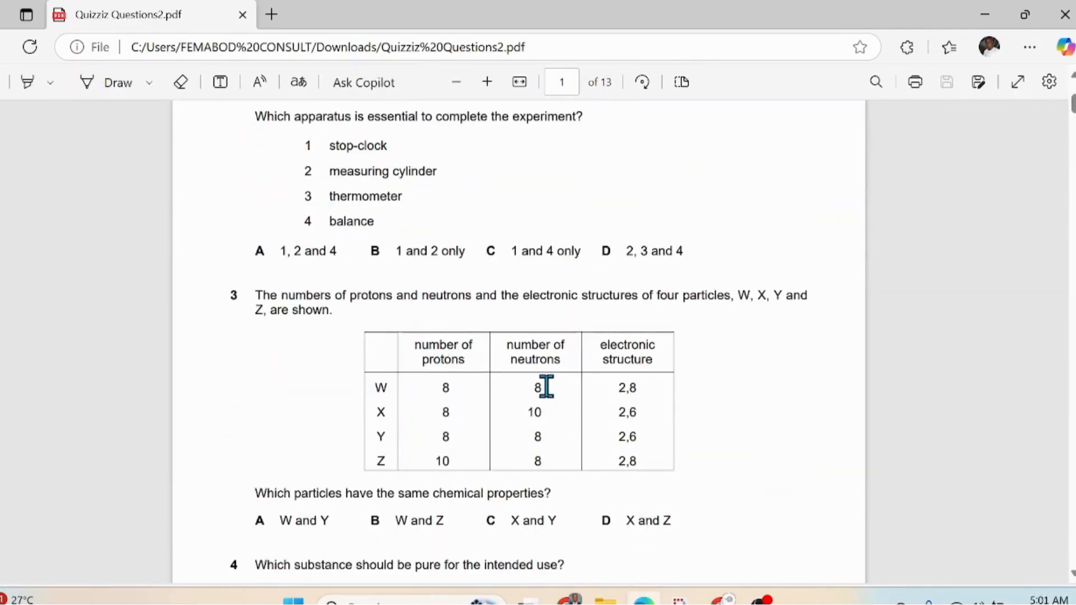
pyautogui.scroll(-9, 545, 385)
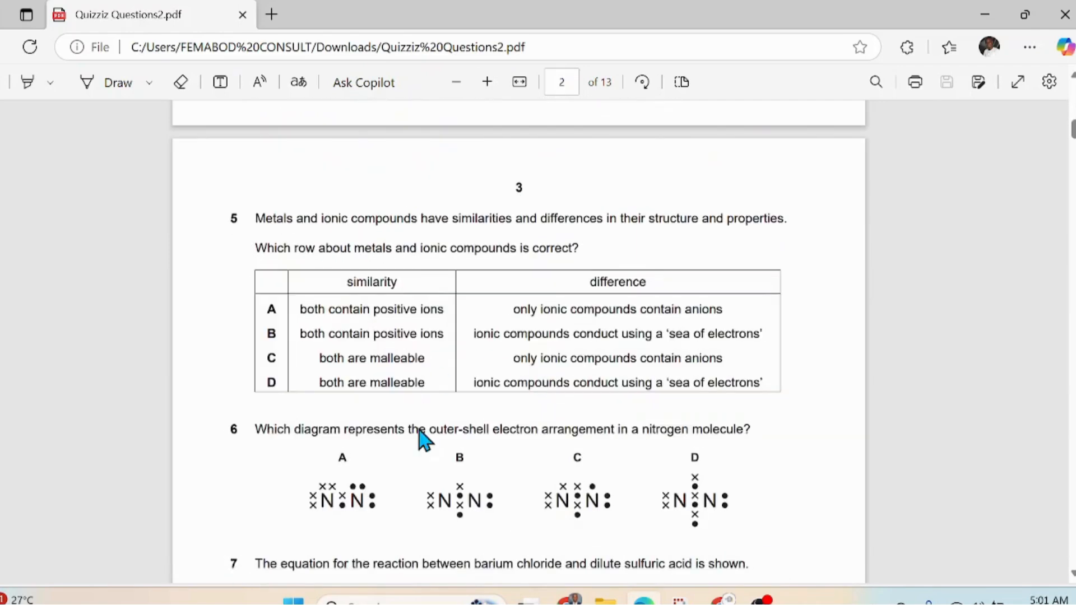
pyautogui.scroll(-6, 531, 457)
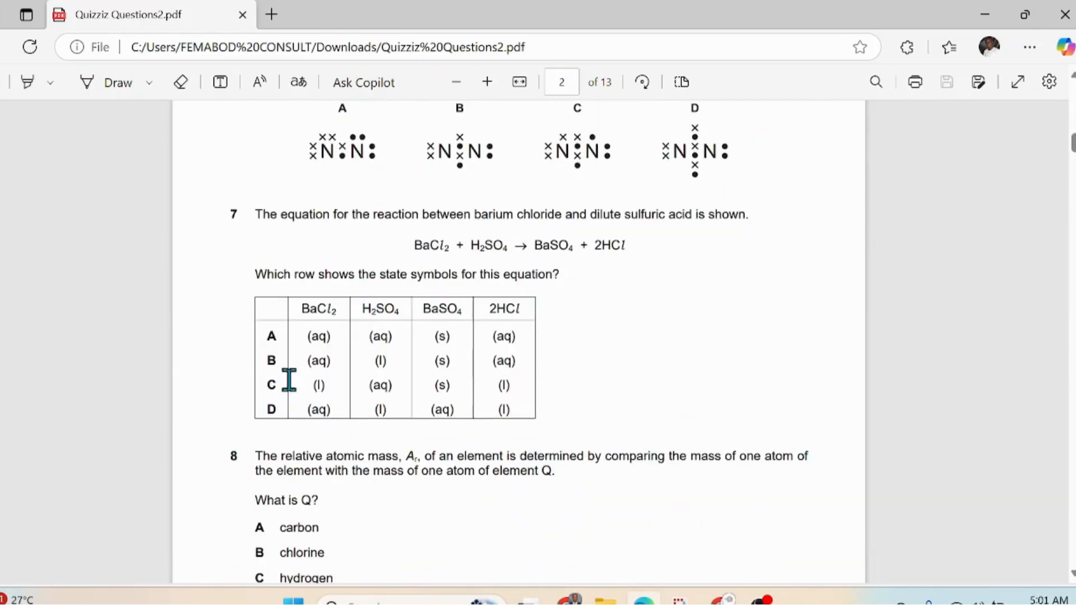
pyautogui.scroll(-6, 435, 331)
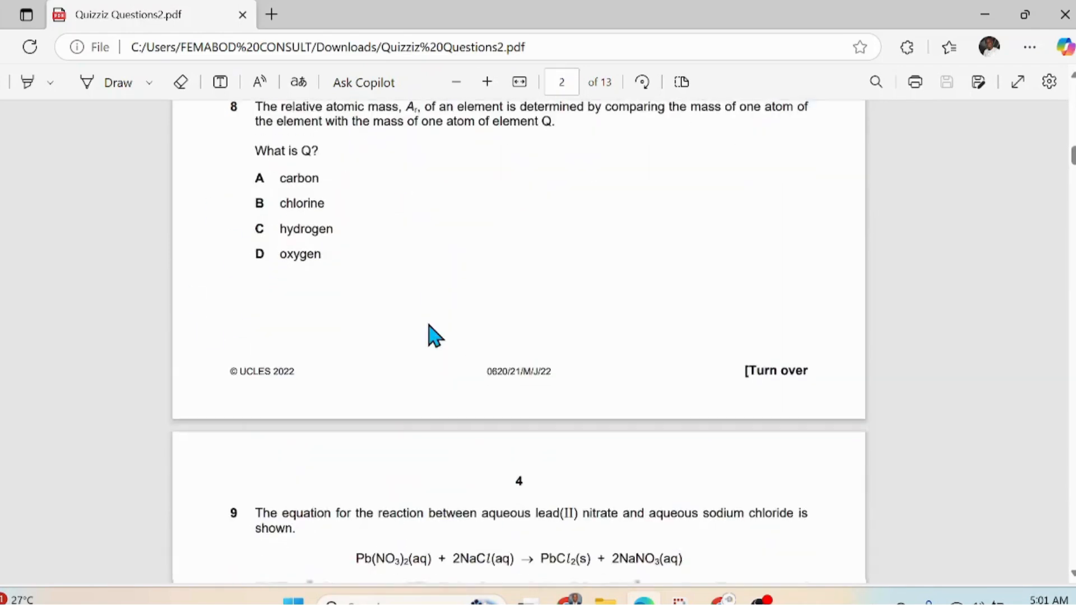
pyautogui.scroll(-6, 429, 326)
pyautogui.scroll(-5, 471, 331)
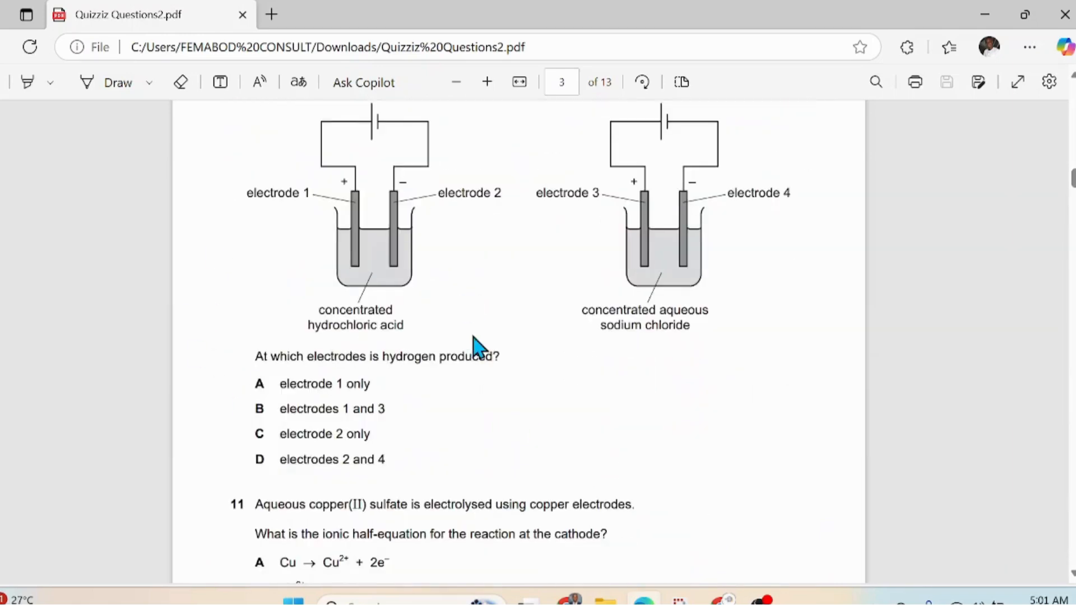
pyautogui.scroll(11, 488, 338)
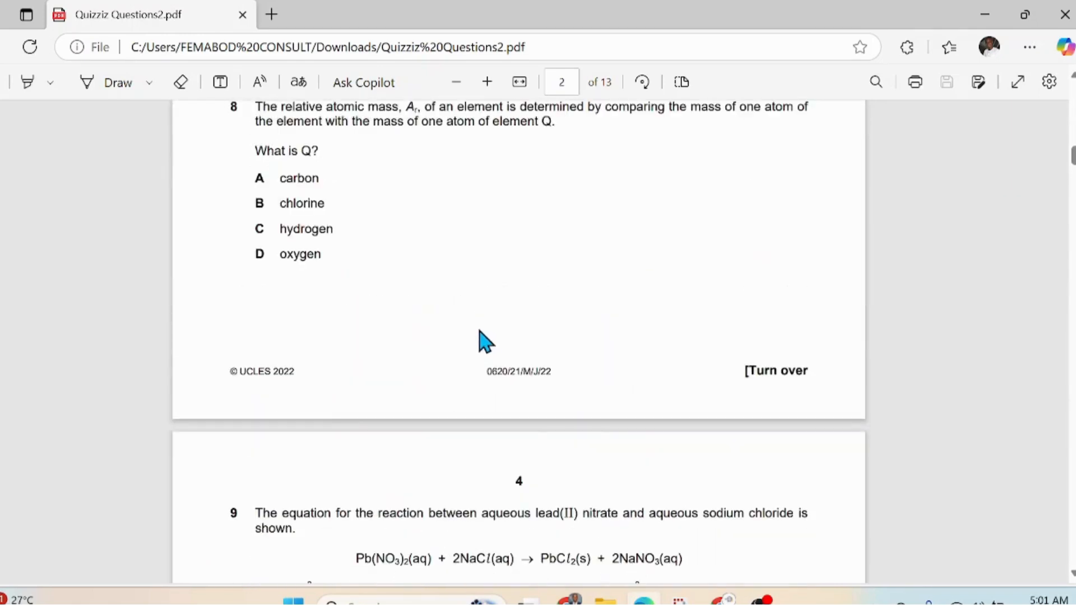
pyautogui.scroll(-9, 552, 439)
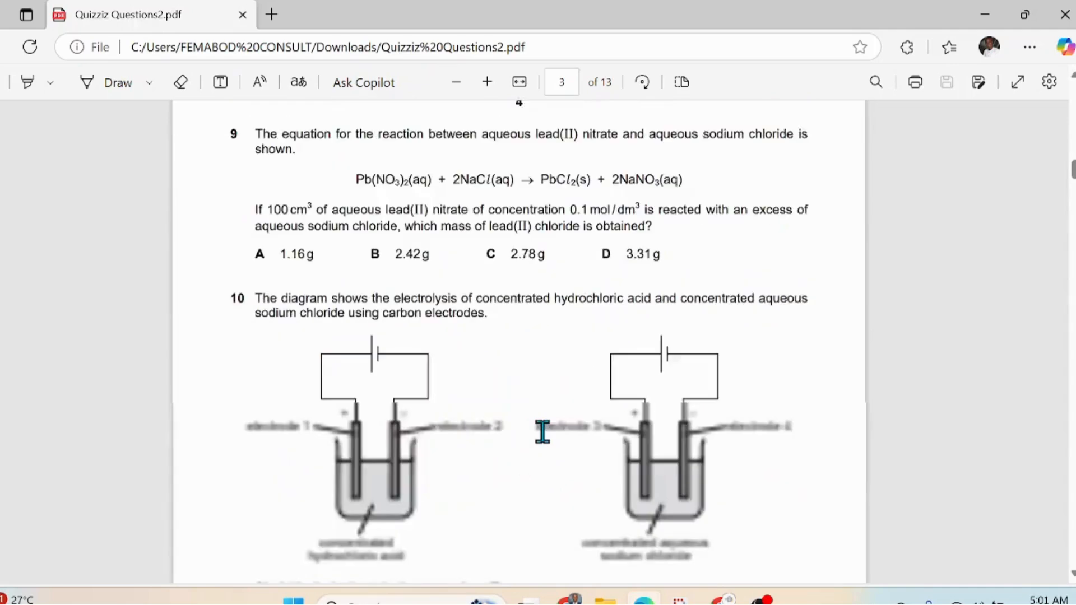
pyautogui.scroll(-3, 543, 431)
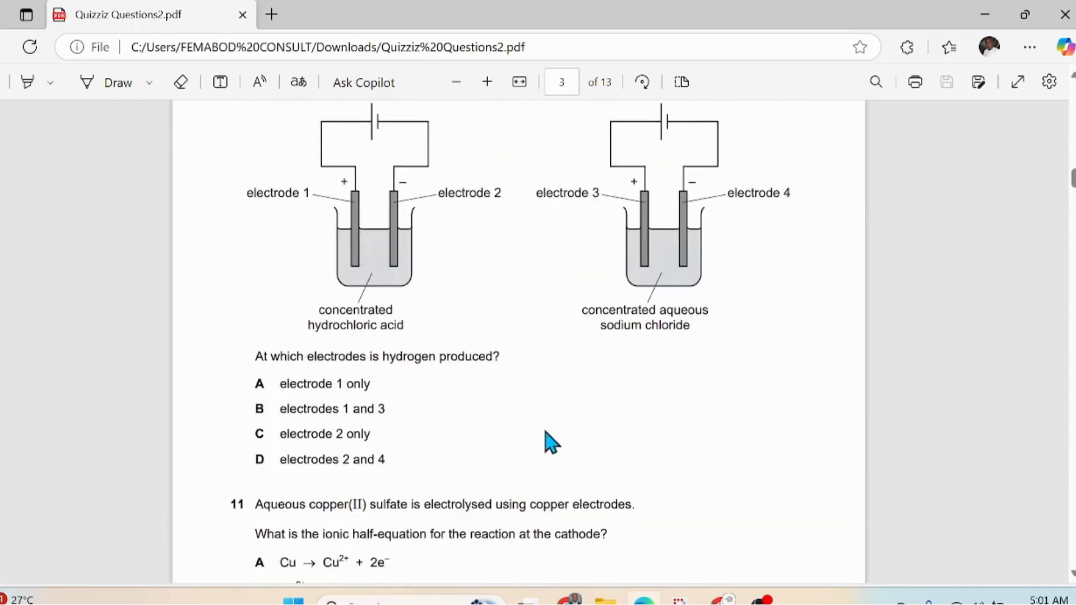
pyautogui.scroll(12, 549, 441)
pyautogui.scroll(20, 548, 426)
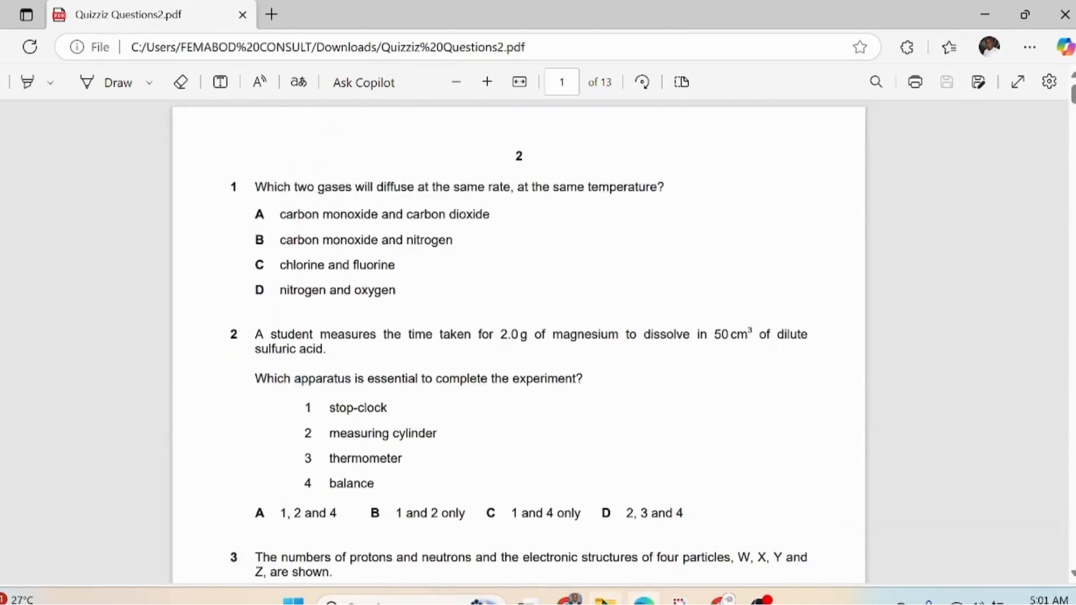
pyautogui.click(645, 602)
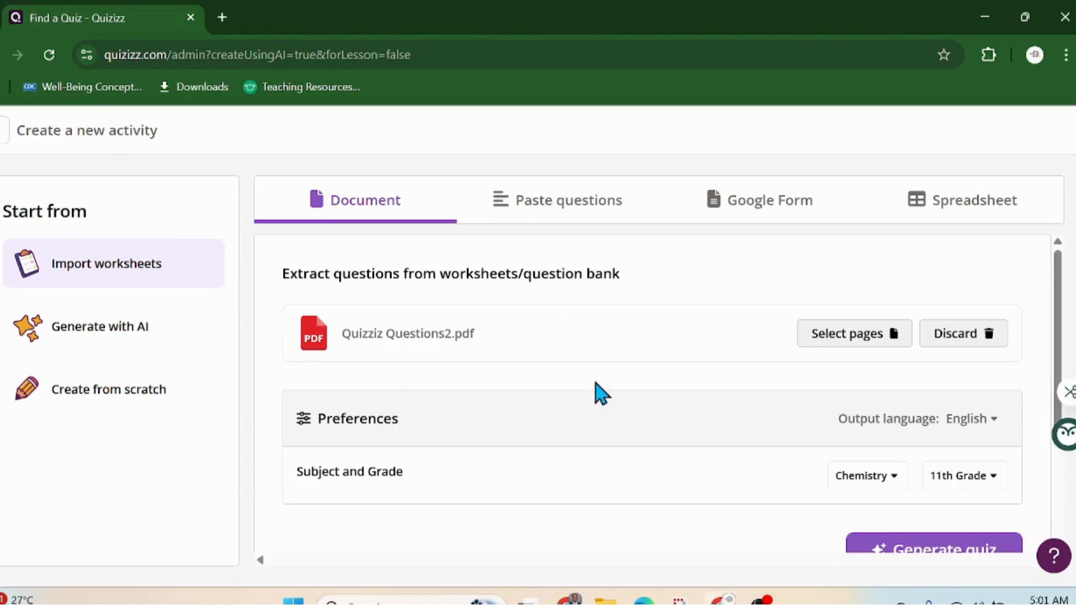
# Step: Generate the 11th Grade Chemistry quiz from the uploaded PDF
pyautogui.scroll(-3, 814, 381)
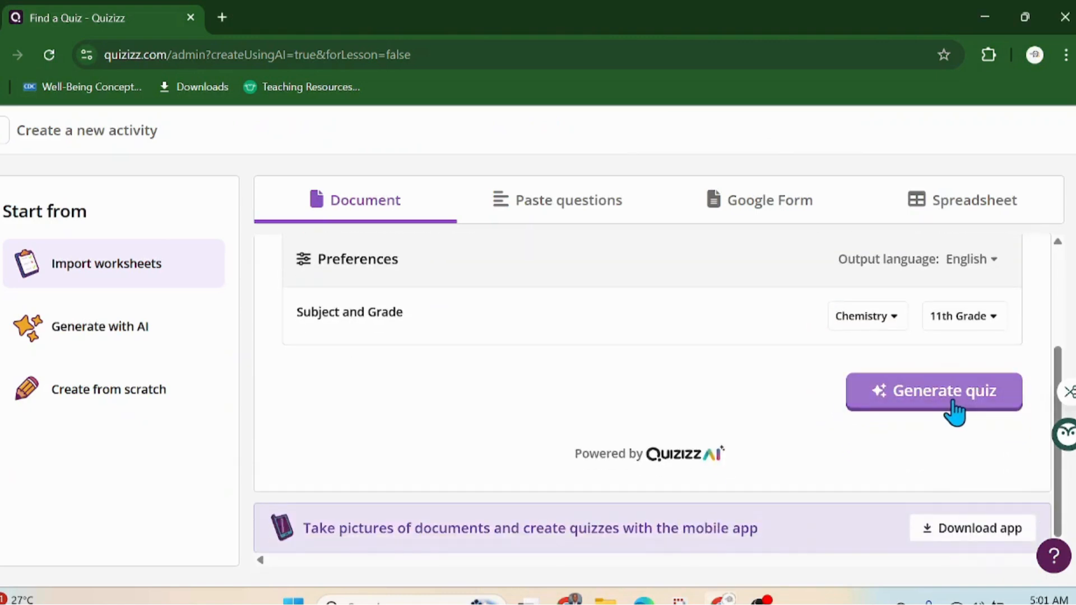
pyautogui.click(951, 412)
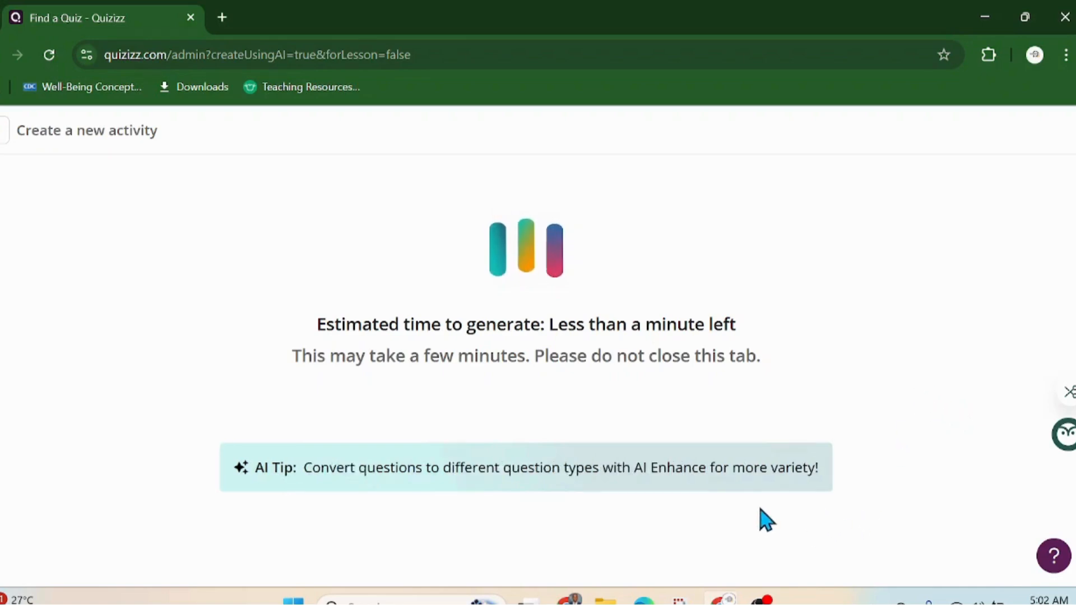
# Step: Read question 1 at the top of page 2 of the PDF, then return to the Science Quiz
pyautogui.click(645, 588)
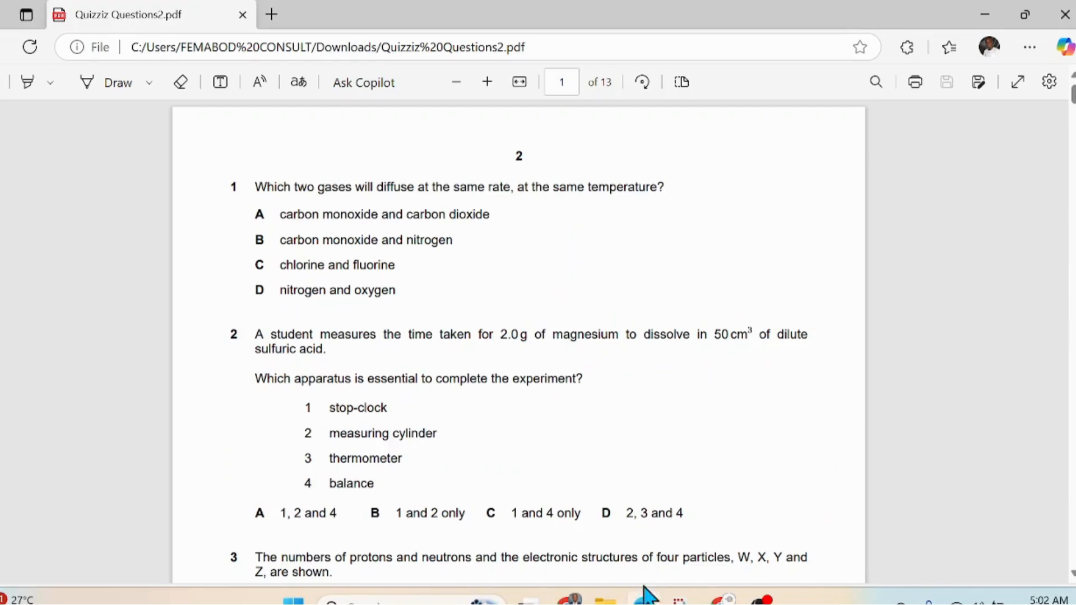
pyautogui.scroll(-5, 434, 273)
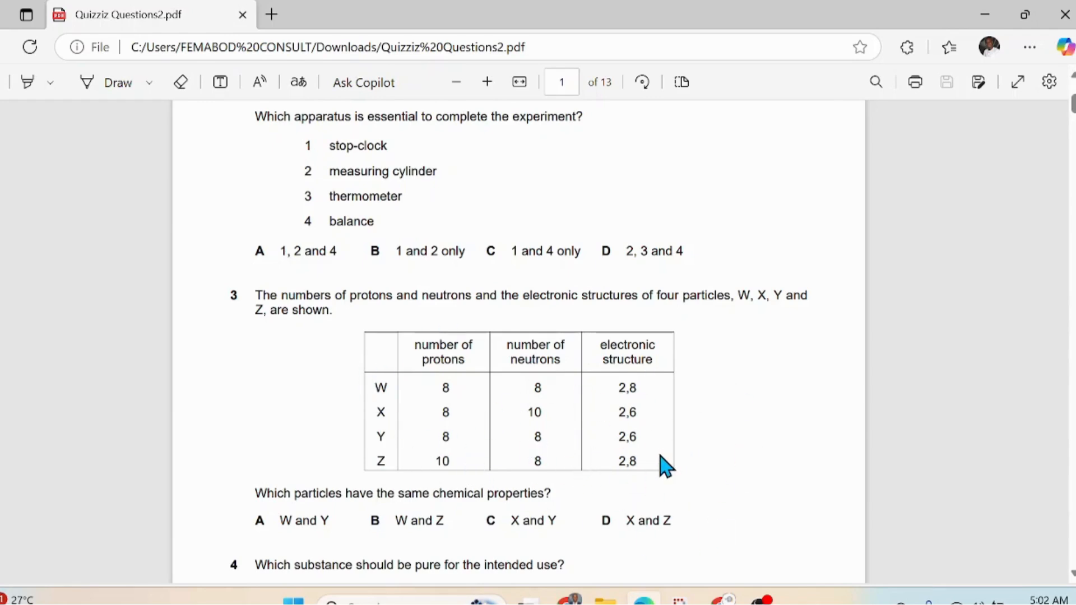
pyautogui.scroll(-9, 664, 465)
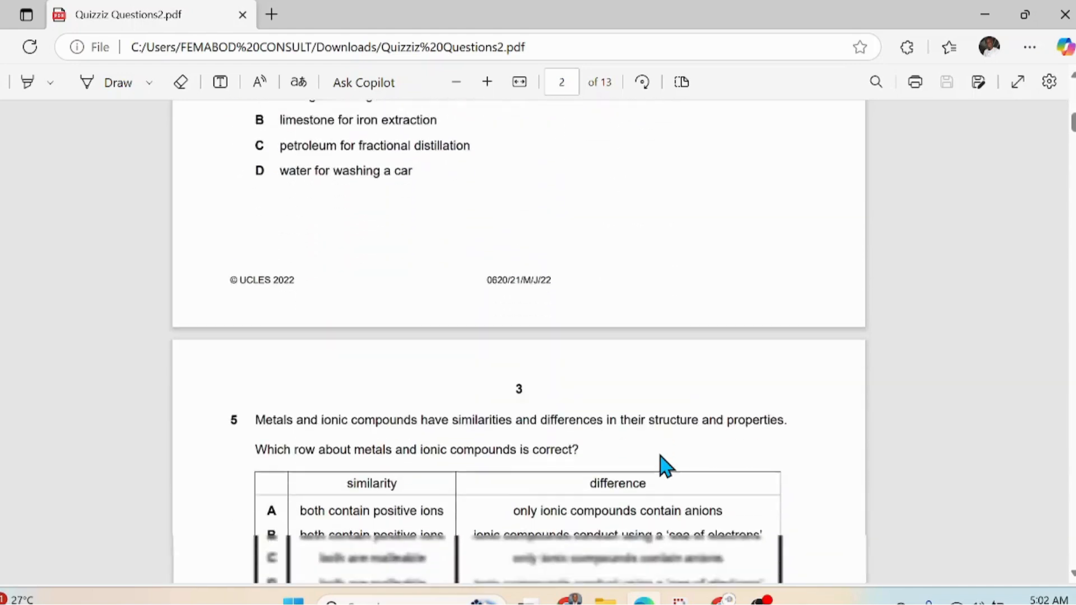
pyautogui.scroll(-7, 663, 465)
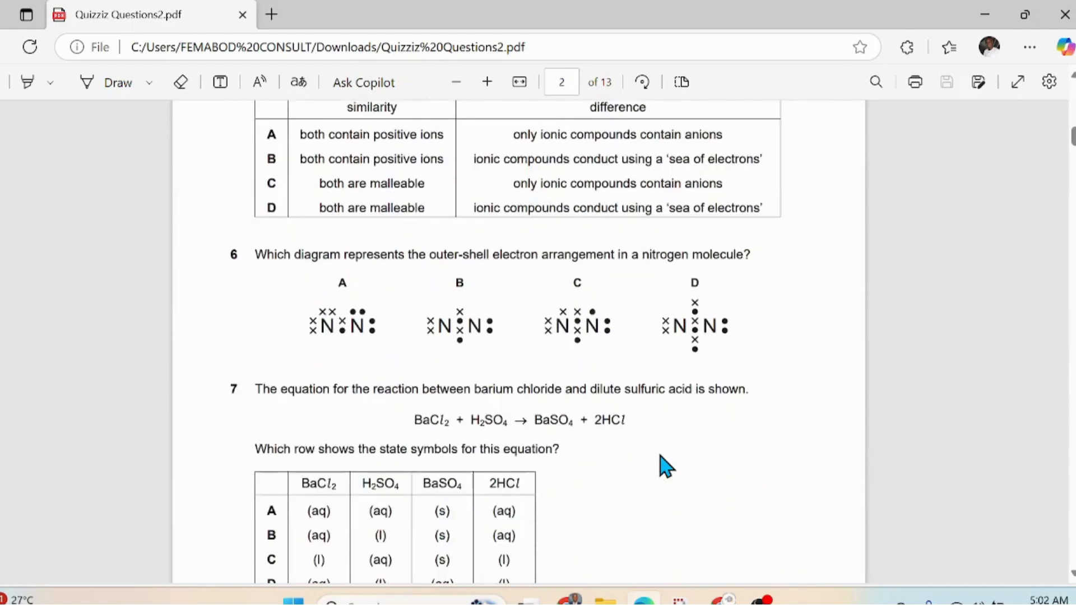
pyautogui.scroll(-5, 664, 465)
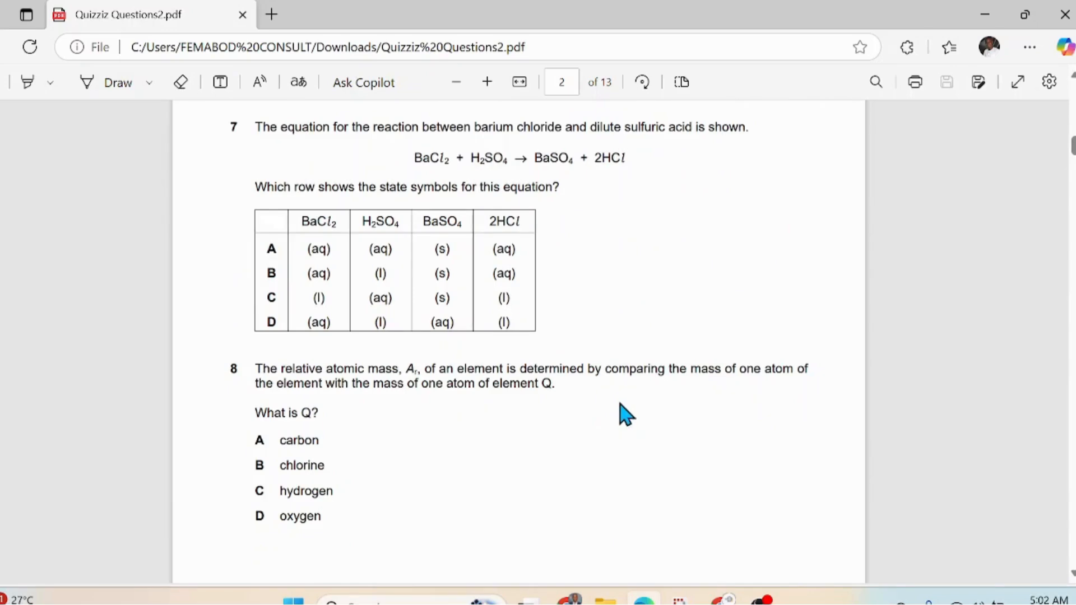
pyautogui.scroll(3, 626, 415)
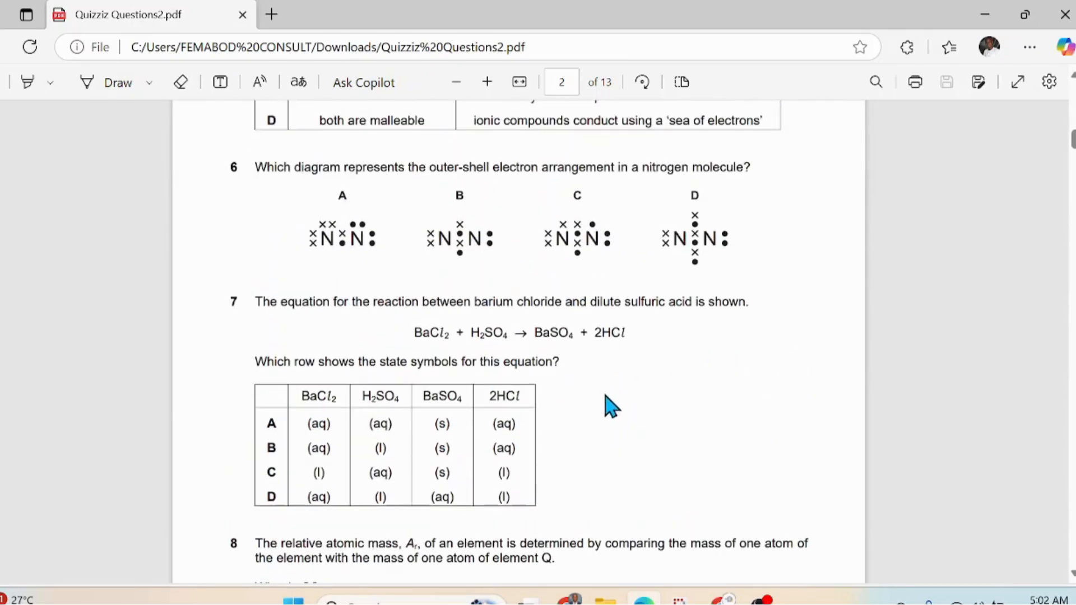
pyautogui.scroll(20, 612, 410)
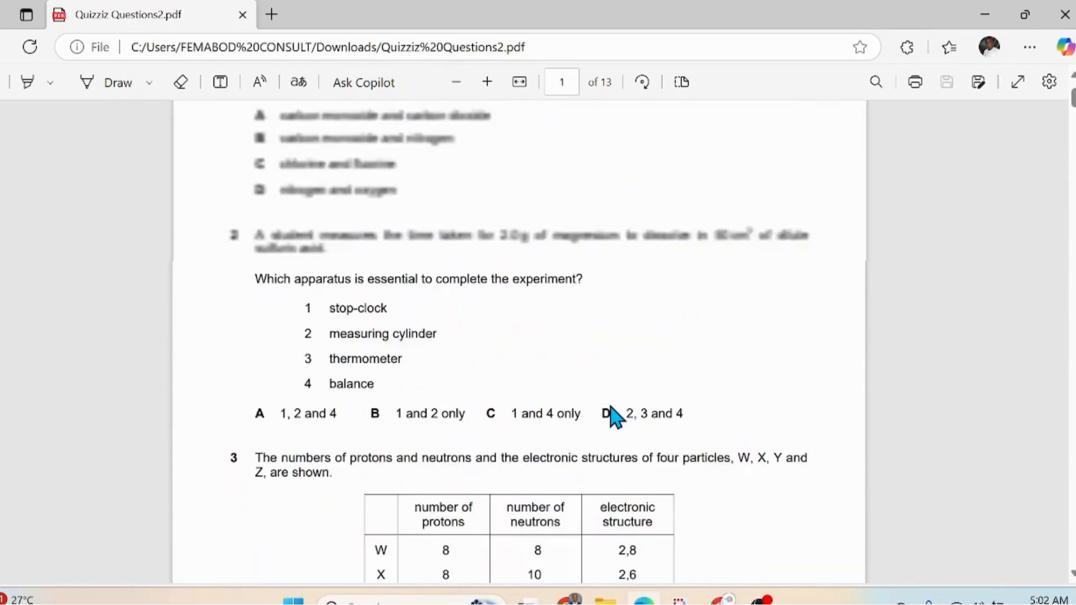
pyautogui.scroll(2, 617, 418)
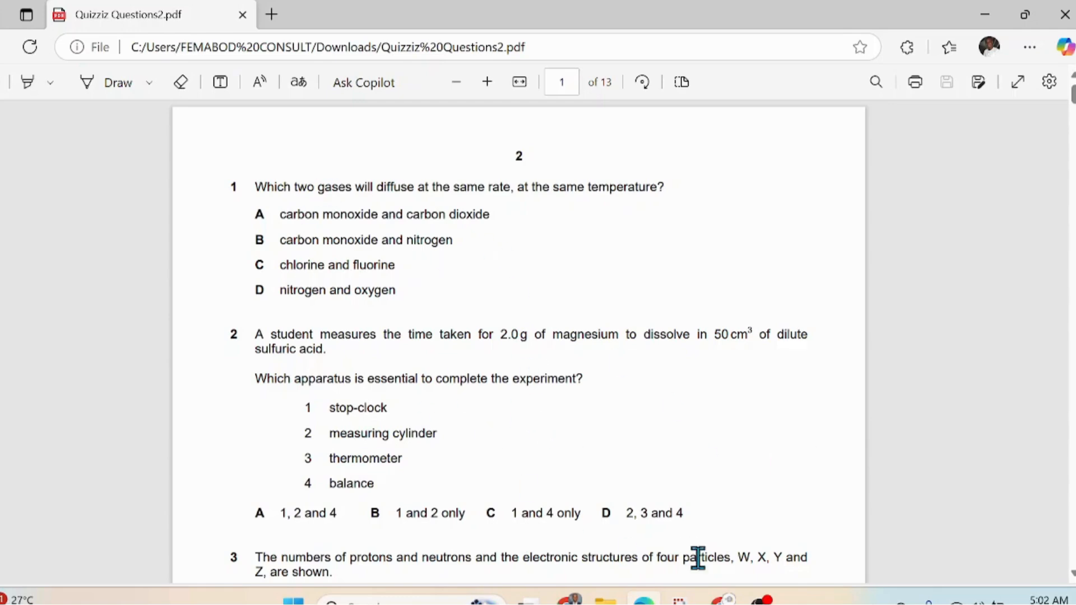
pyautogui.moveTo(721, 599)
pyautogui.click(710, 519)
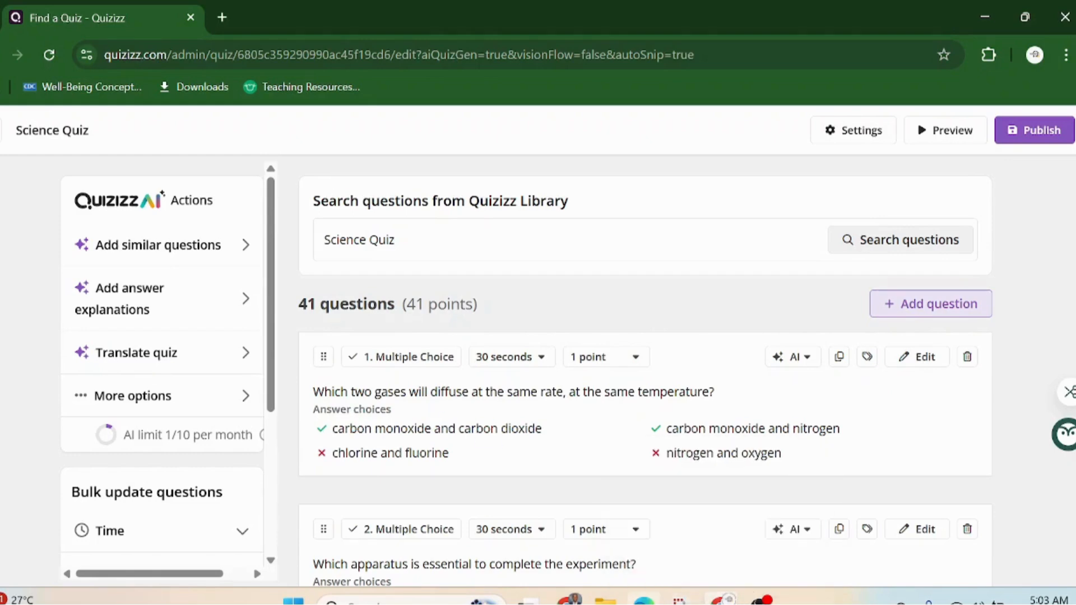
# Step: Check question 1 in the PDF and return to the Quizizz quiz editor
pyautogui.click(644, 601)
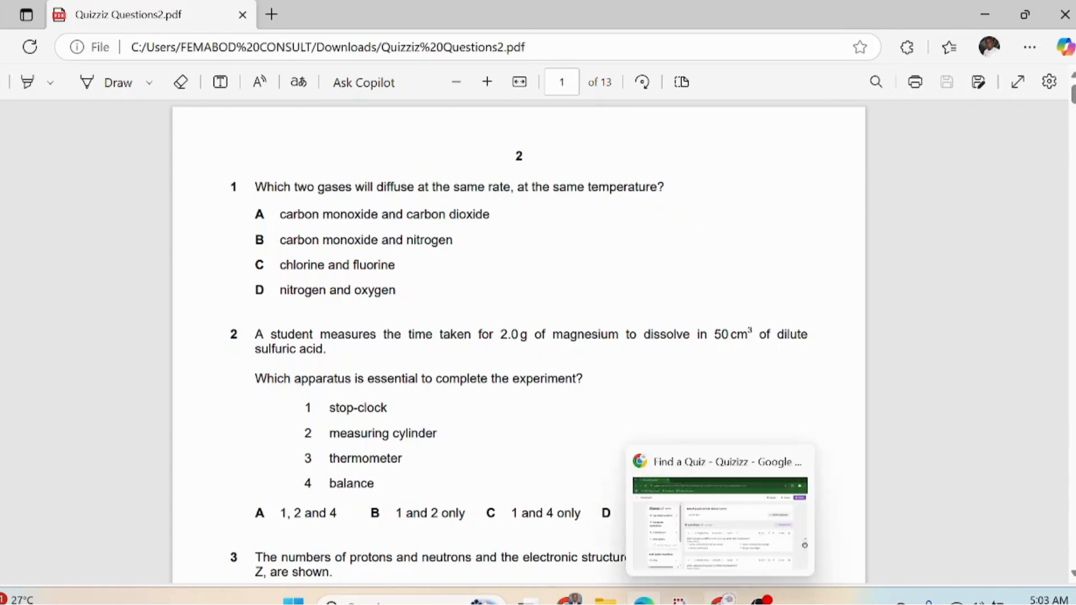
pyautogui.click(720, 601)
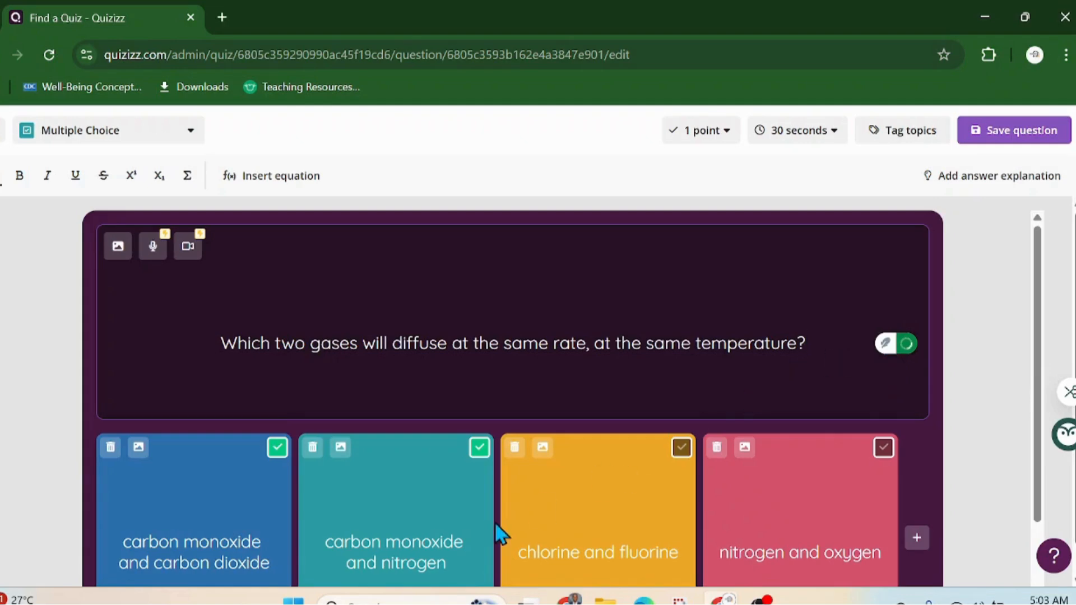
# Step: Delete the comma after 'rate' in question 1 using Grammarly's suggestion
pyautogui.scroll(-2, 241, 515)
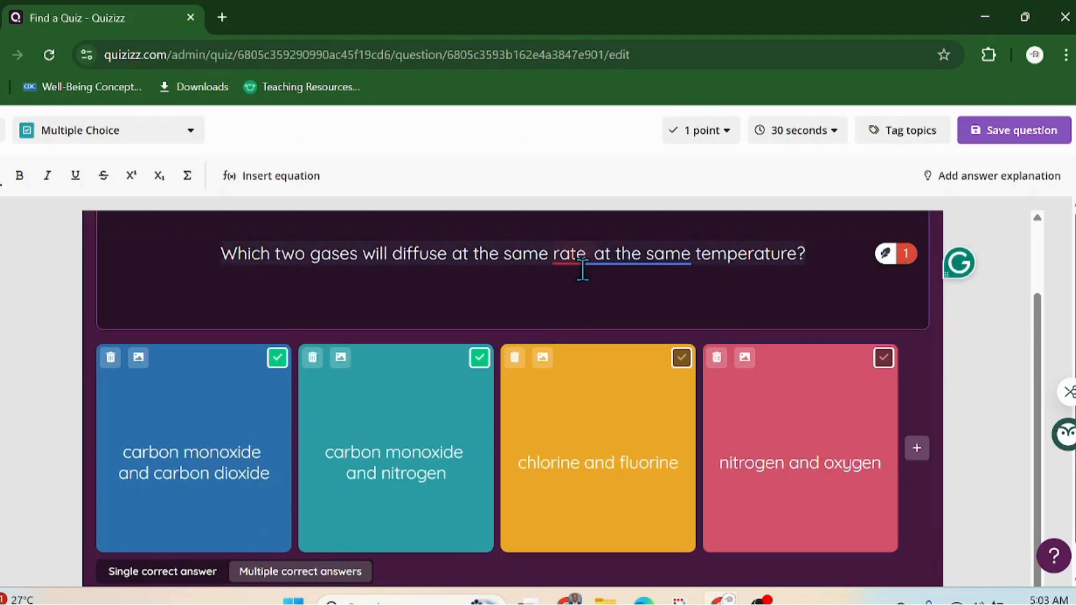
pyautogui.moveTo(583, 269)
pyautogui.click(583, 298)
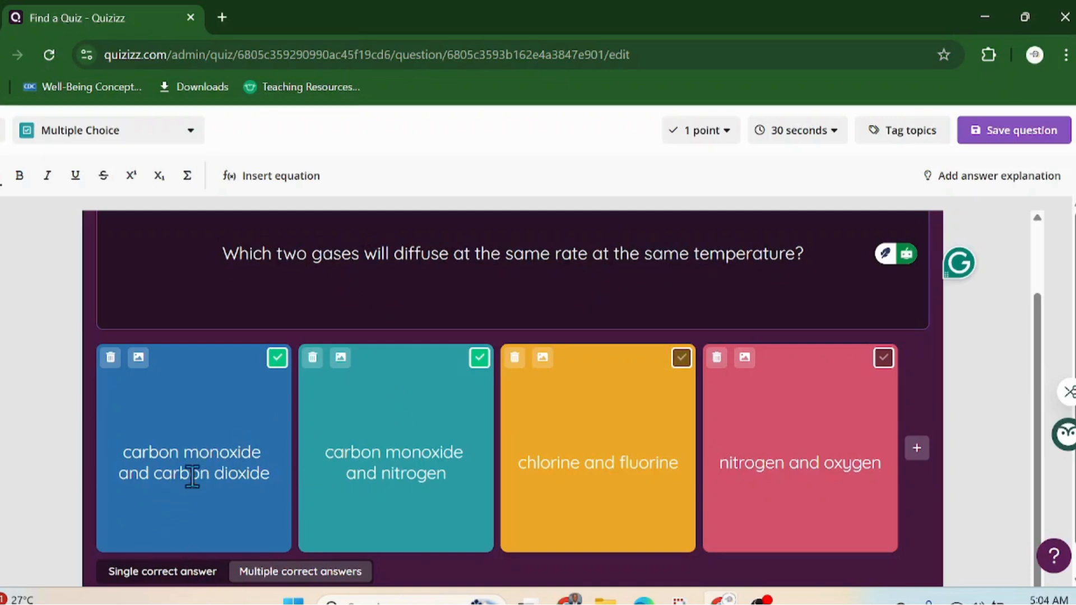
pyautogui.scroll(-1, 175, 475)
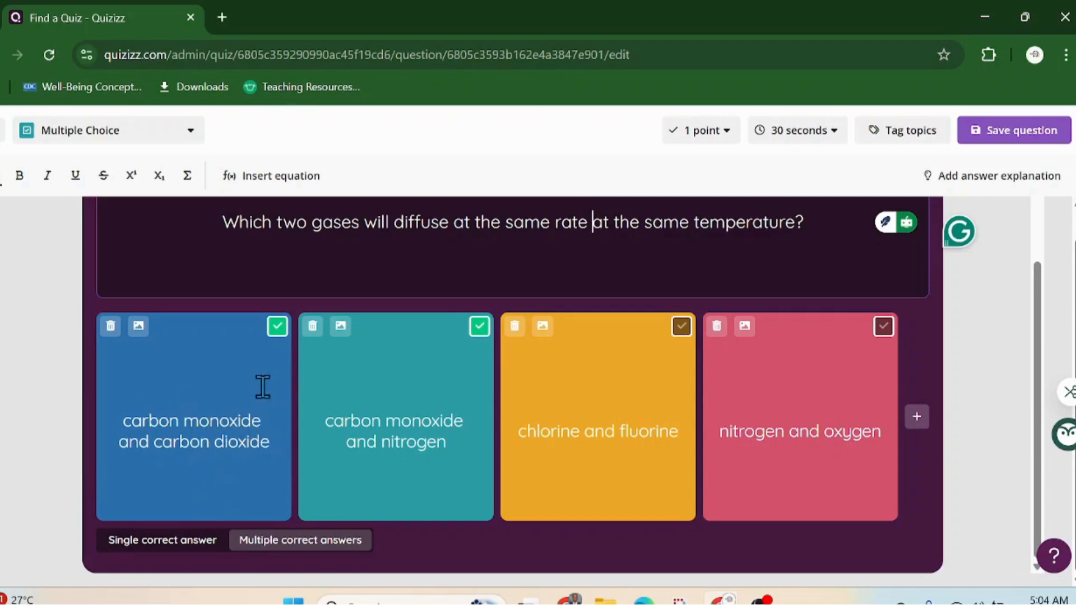
# Step: Unmark 'carbon monoxide and carbon dioxide' so only carbon monoxide and nitrogen stays correct, then save
pyautogui.click(277, 327)
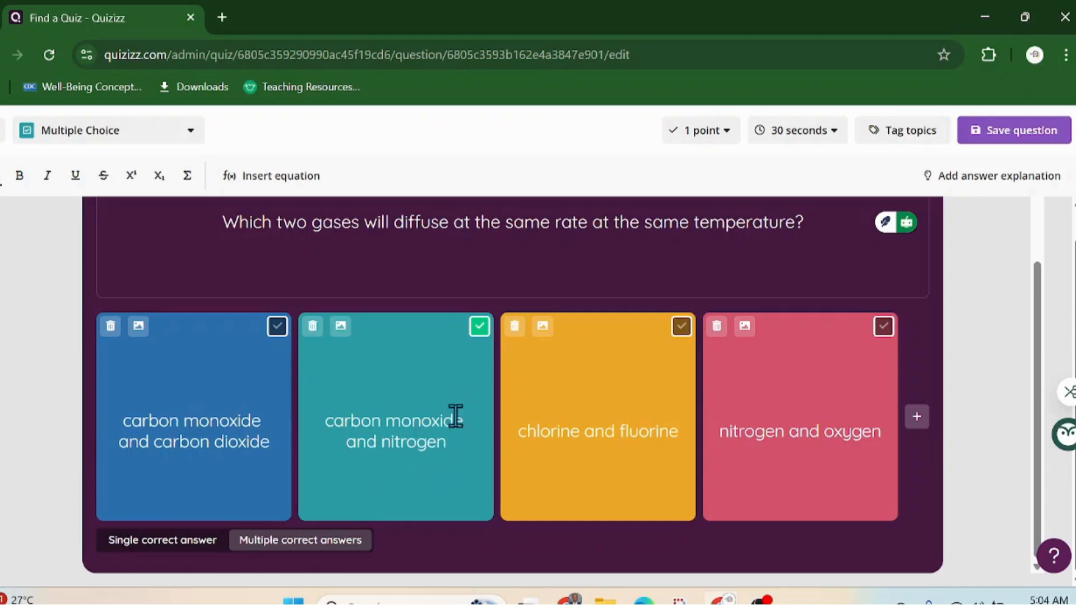
pyautogui.scroll(2, 452, 381)
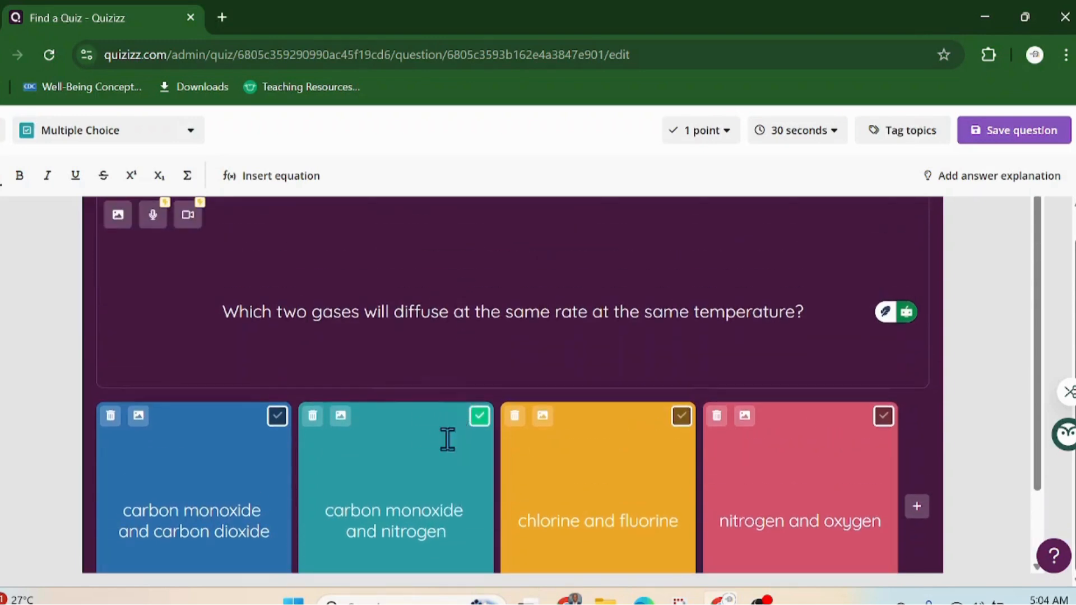
pyautogui.scroll(-2, 465, 399)
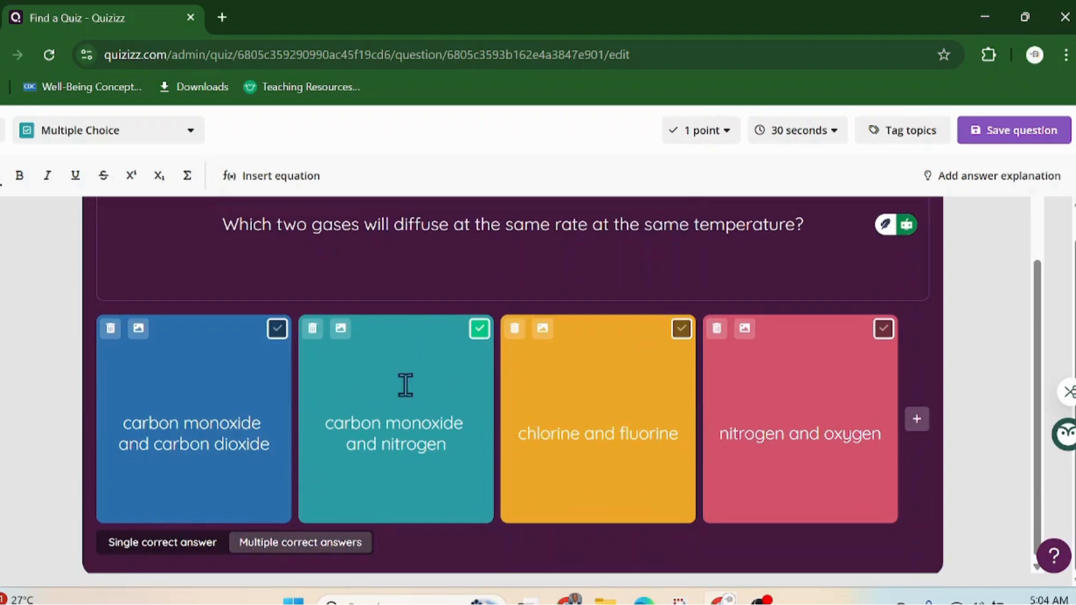
pyautogui.scroll(2, 446, 346)
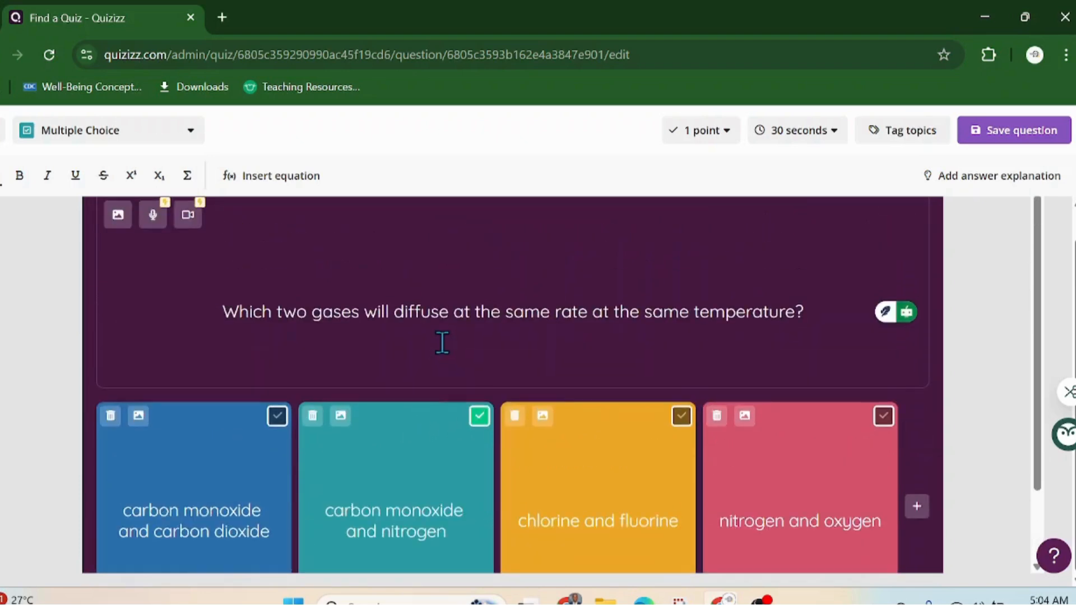
pyautogui.click(1017, 133)
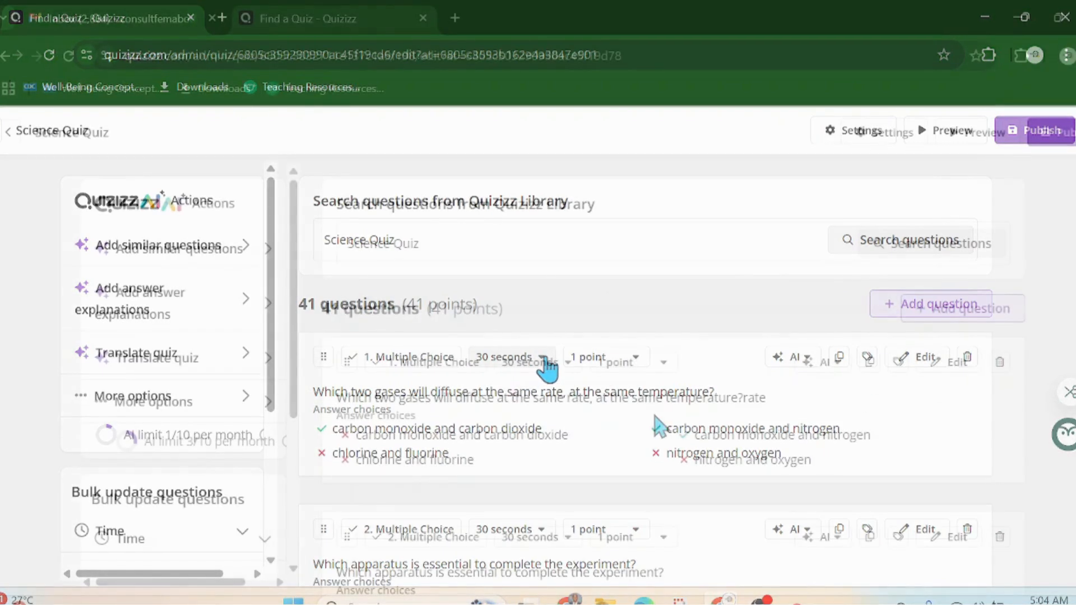
# Step: Open question 1 and accept Grammarly's fixes to remove the comma after 'rate'
pyautogui.click(542, 360)
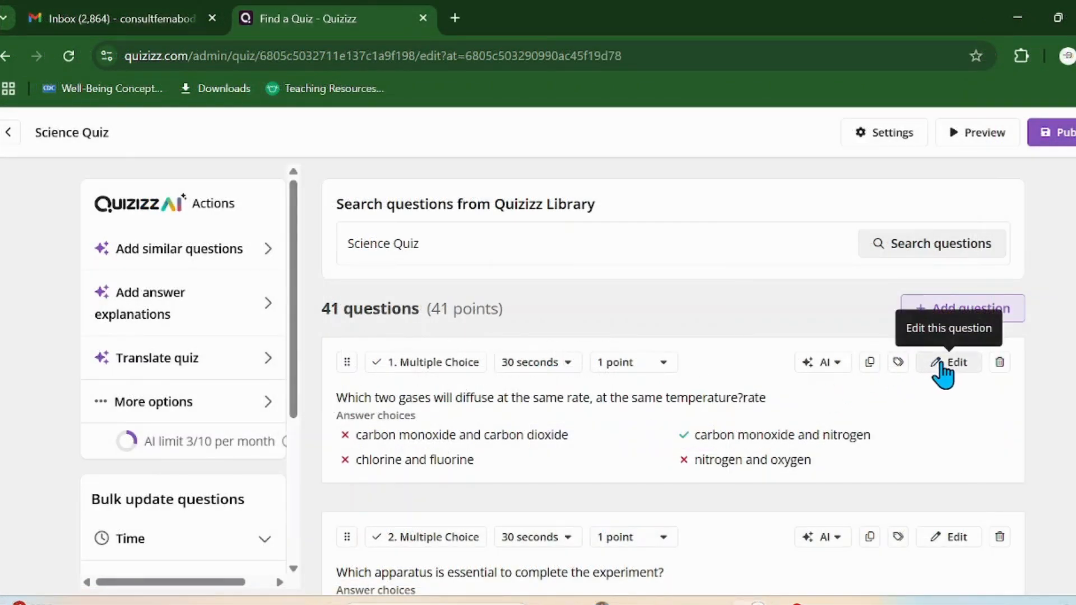
pyautogui.click(944, 368)
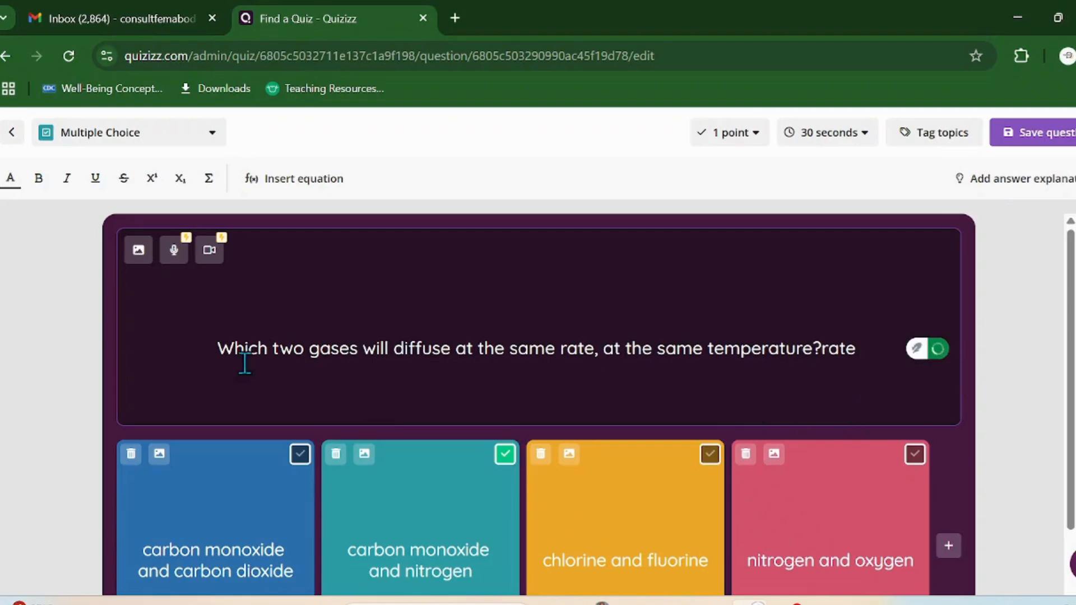
pyautogui.moveTo(596, 352)
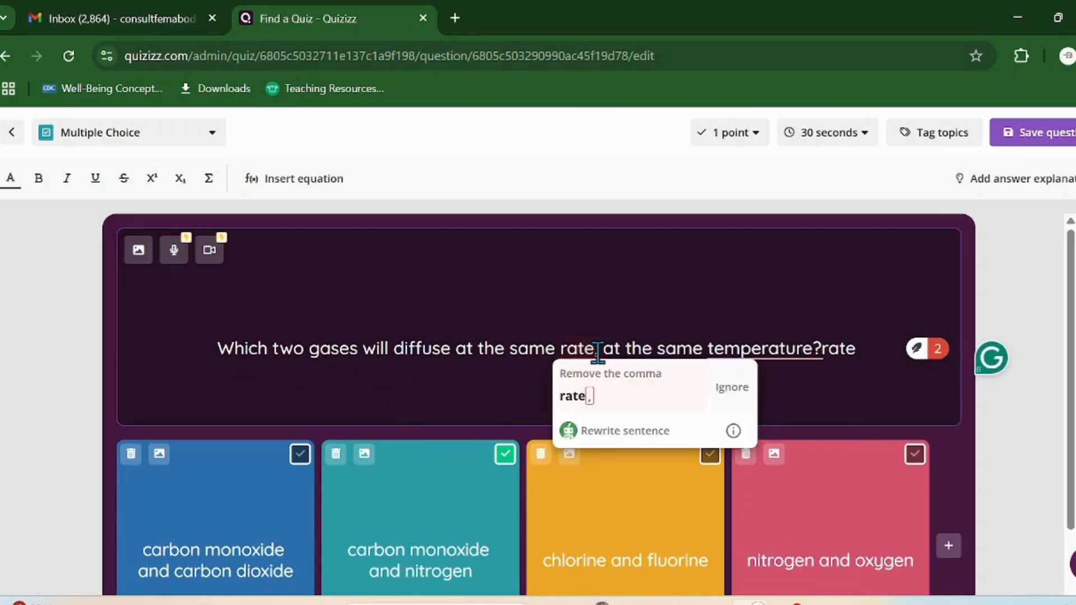
pyautogui.click(594, 386)
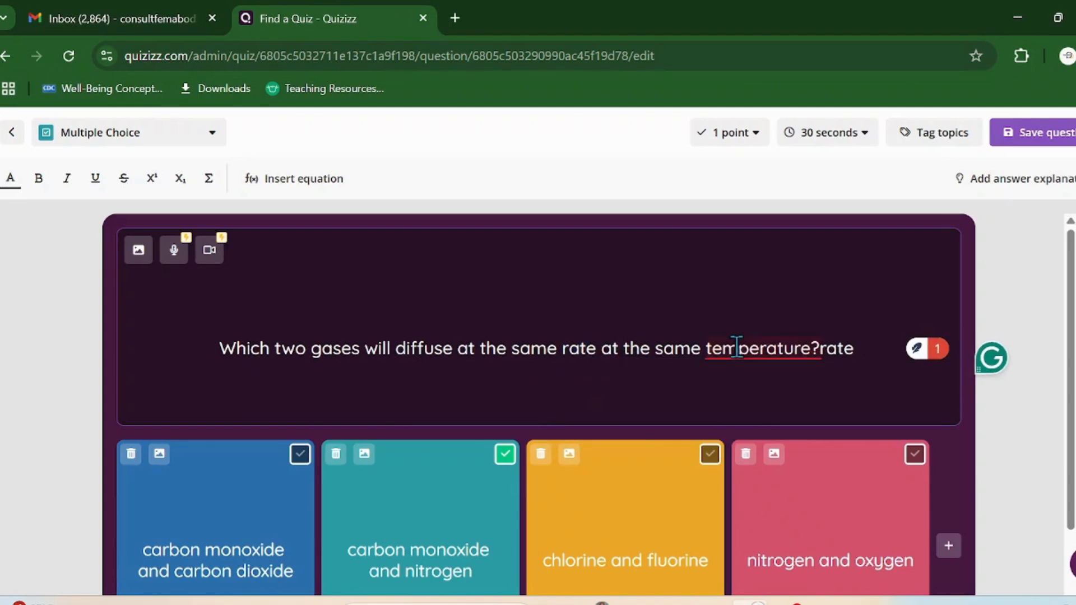
pyautogui.moveTo(734, 351)
pyautogui.click(799, 386)
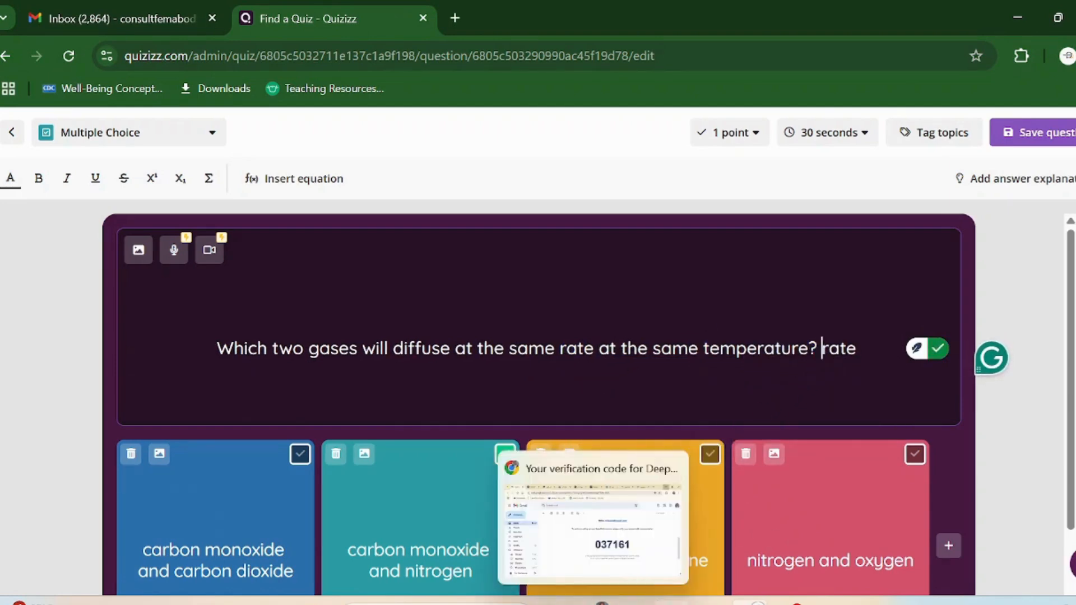
# Step: Check the wording against the PDF, delete the trailing 'rate', and save question 1
pyautogui.click(680, 581)
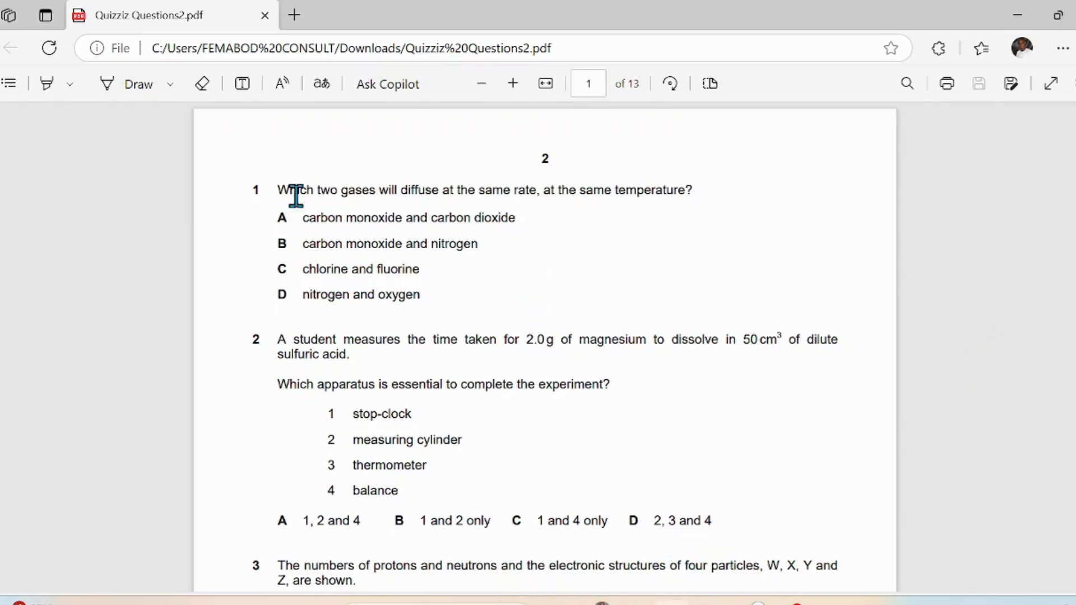
pyautogui.moveTo(678, 603)
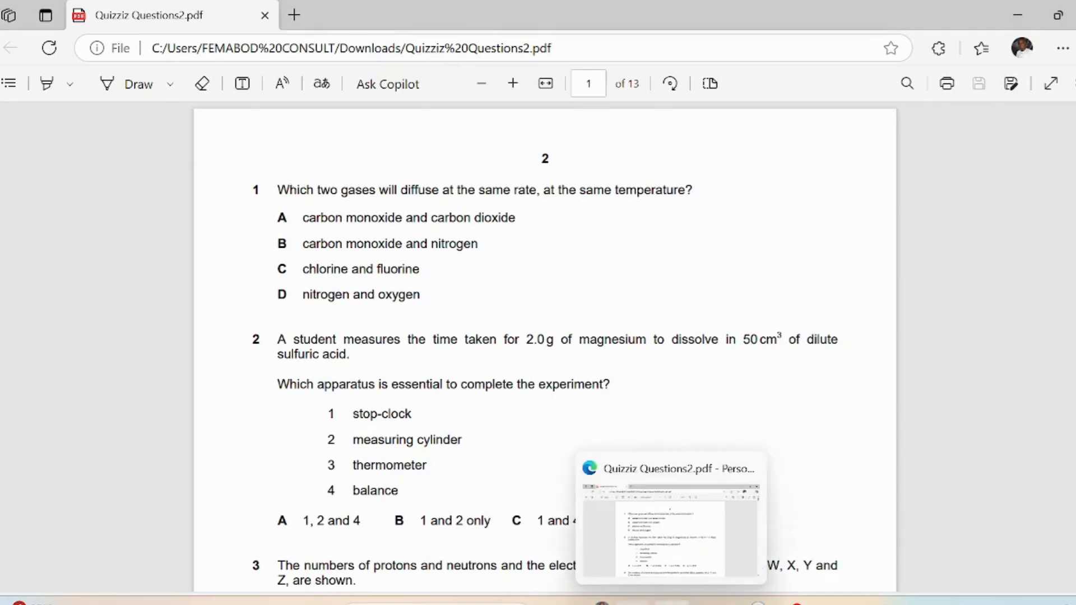
pyautogui.click(782, 552)
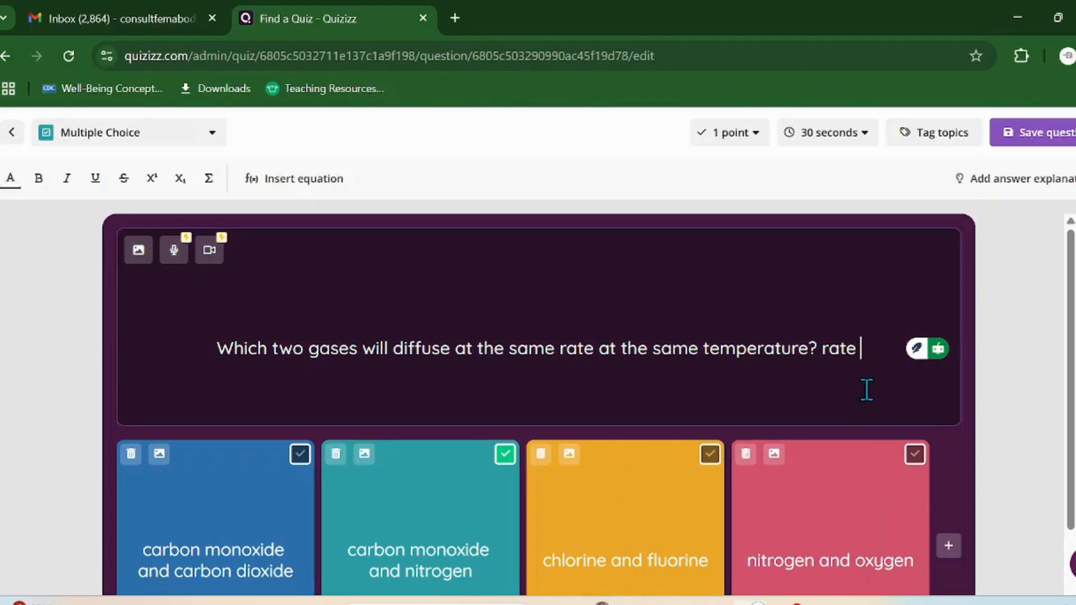
pyautogui.press('BackSpace')
pyautogui.press('BackSpace')
pyautogui.press('BackSpace')
pyautogui.press('BackSpace')
pyautogui.press('BackSpace')
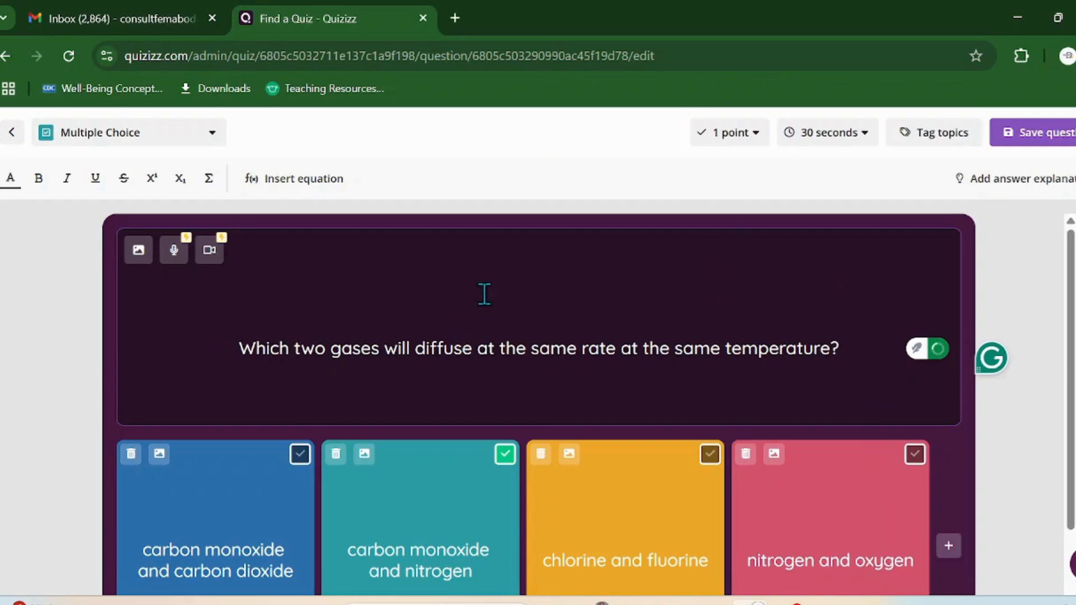
pyautogui.scroll(-2, 644, 361)
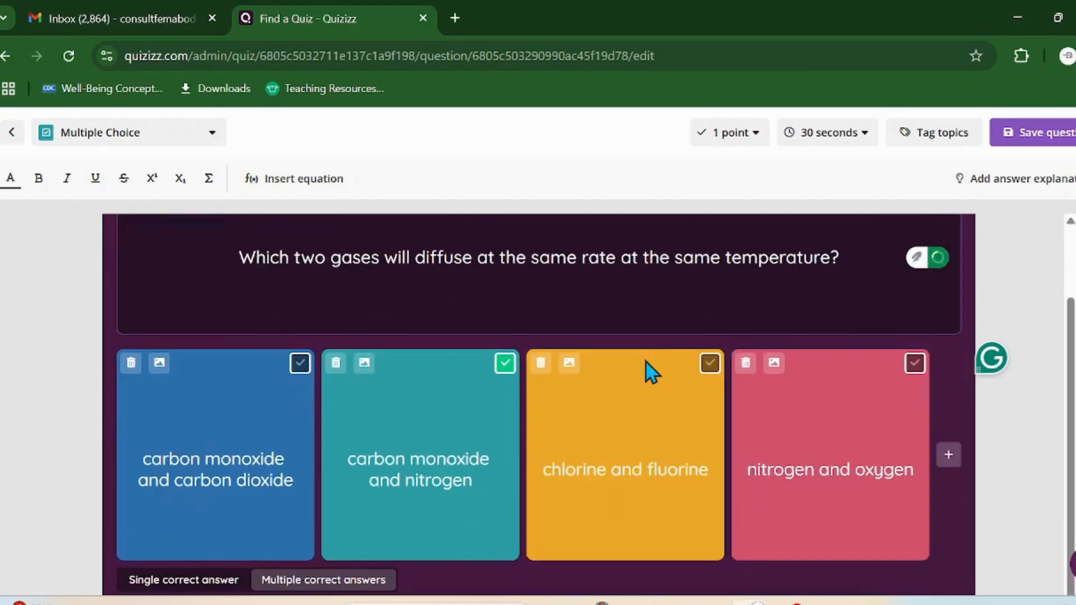
pyautogui.scroll(1, 649, 355)
pyautogui.scroll(1, 652, 355)
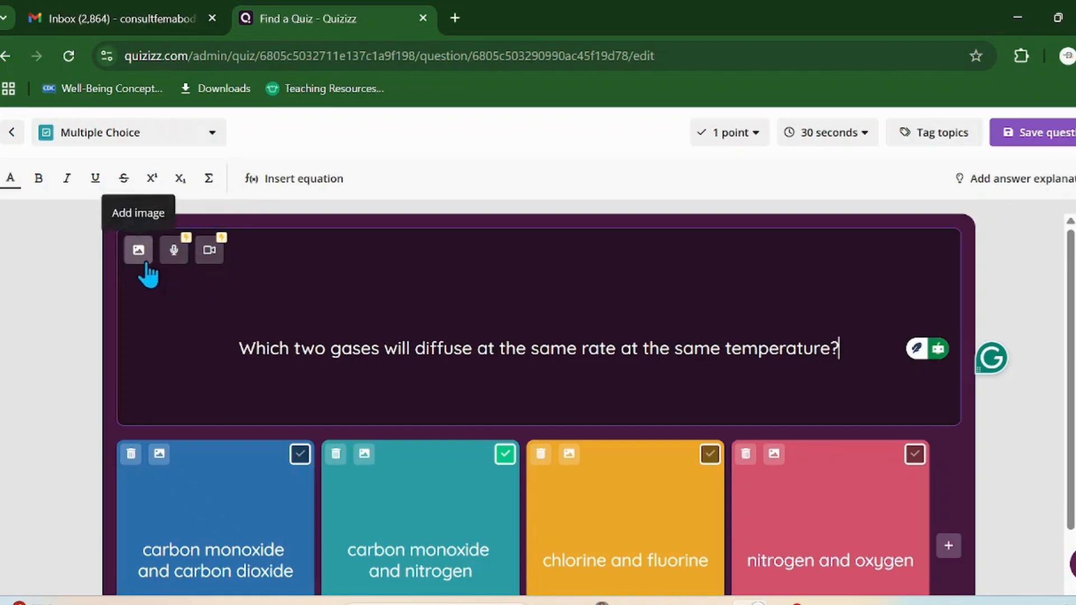
pyautogui.click(1040, 139)
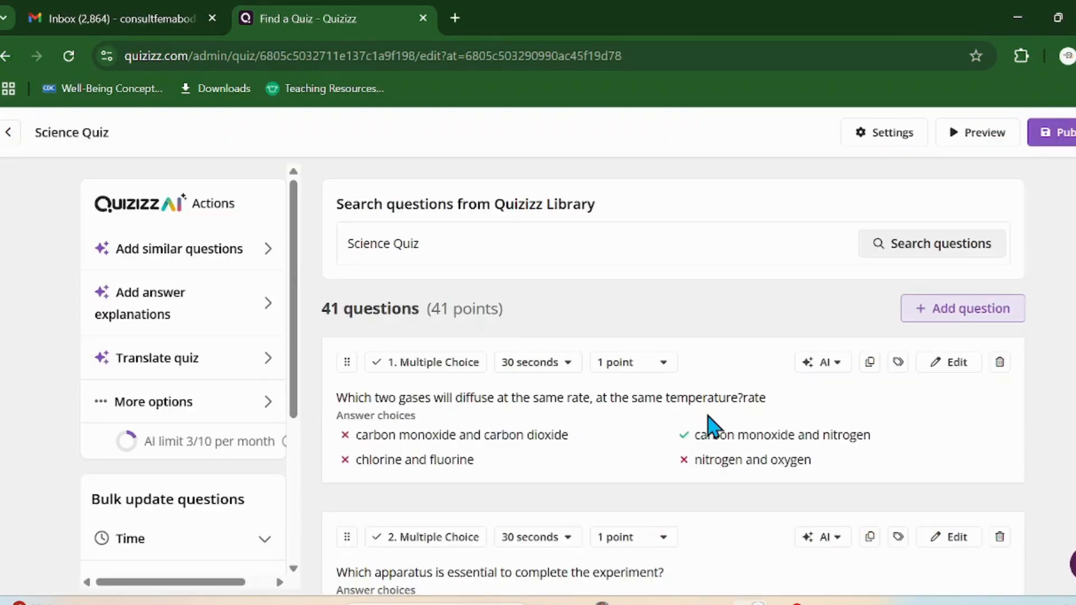
# Step: Open question 2 in the Science Quiz for editing
pyautogui.scroll(-3, 649, 374)
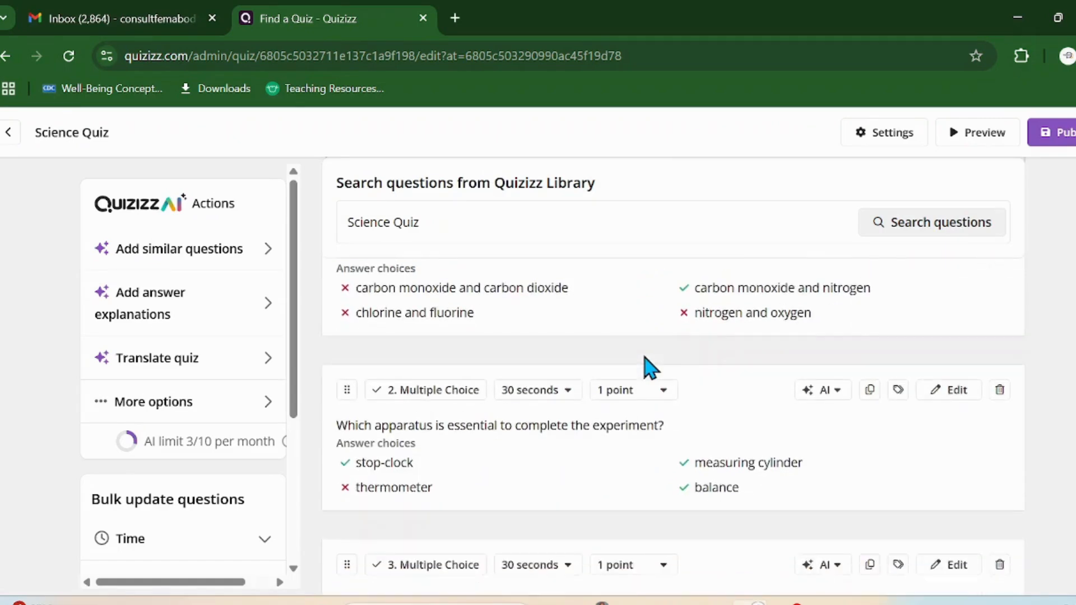
pyautogui.scroll(3, 648, 367)
pyautogui.scroll(-2, 649, 367)
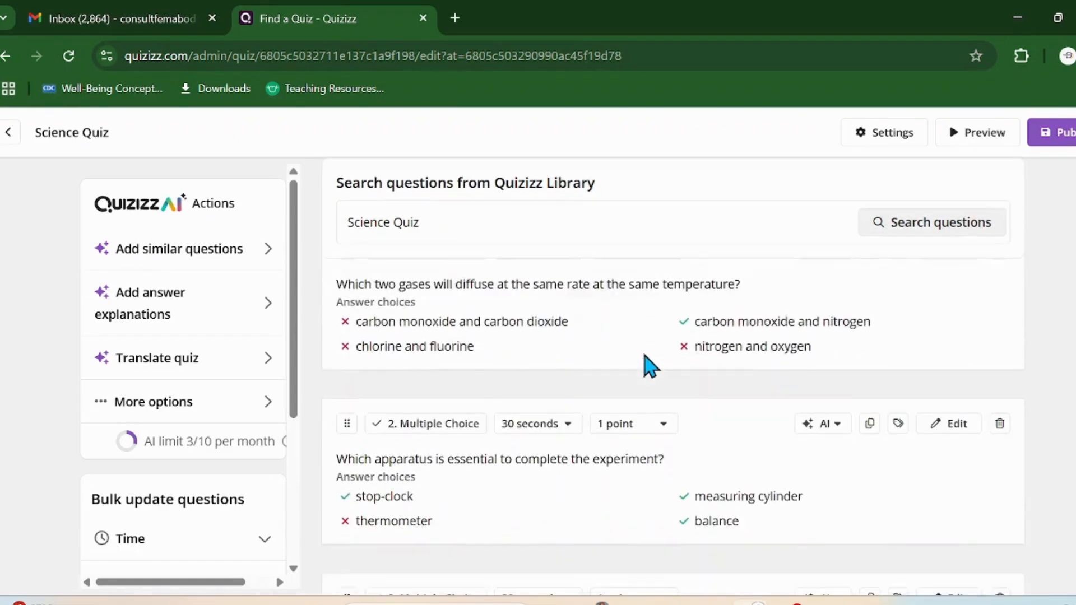
pyautogui.scroll(-1, 648, 367)
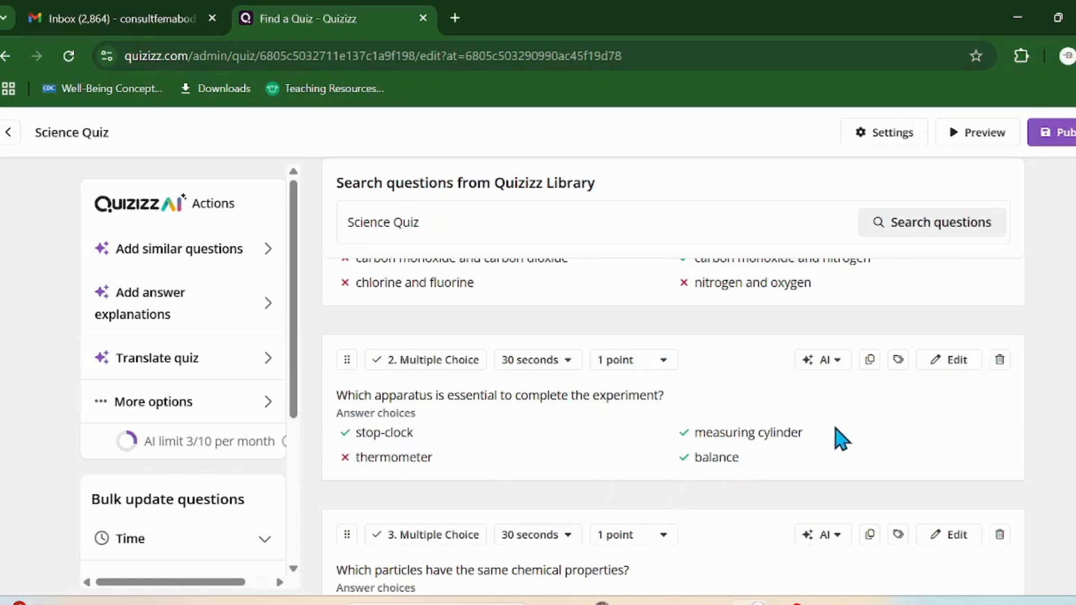
pyautogui.click(944, 368)
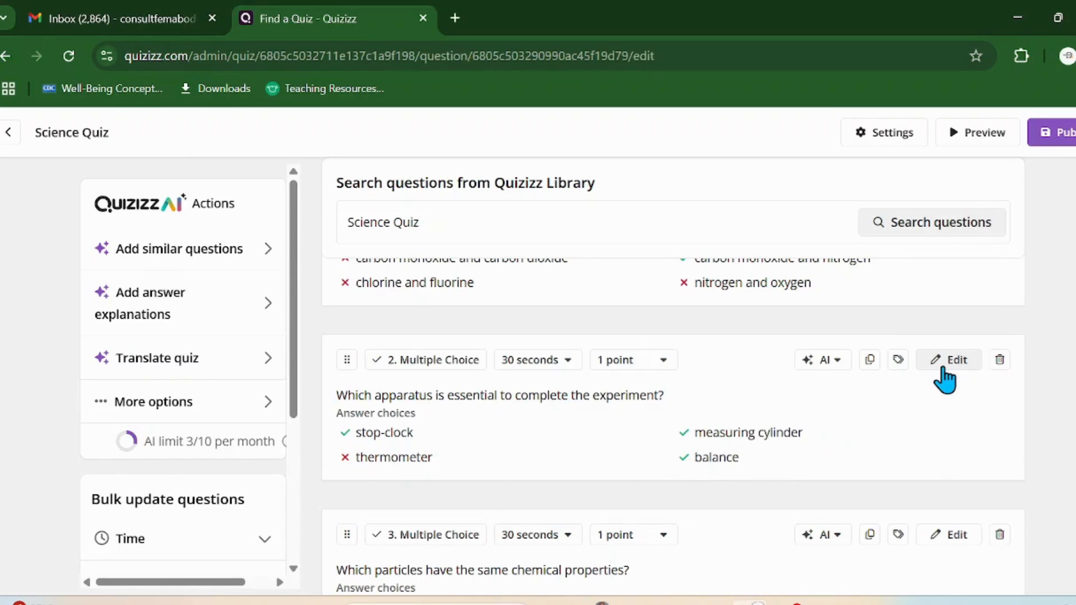
# Step: Show question 2 on the apparatus for dissolving magnesium in the Quizziz Questions2 PDF
pyautogui.moveTo(672, 603)
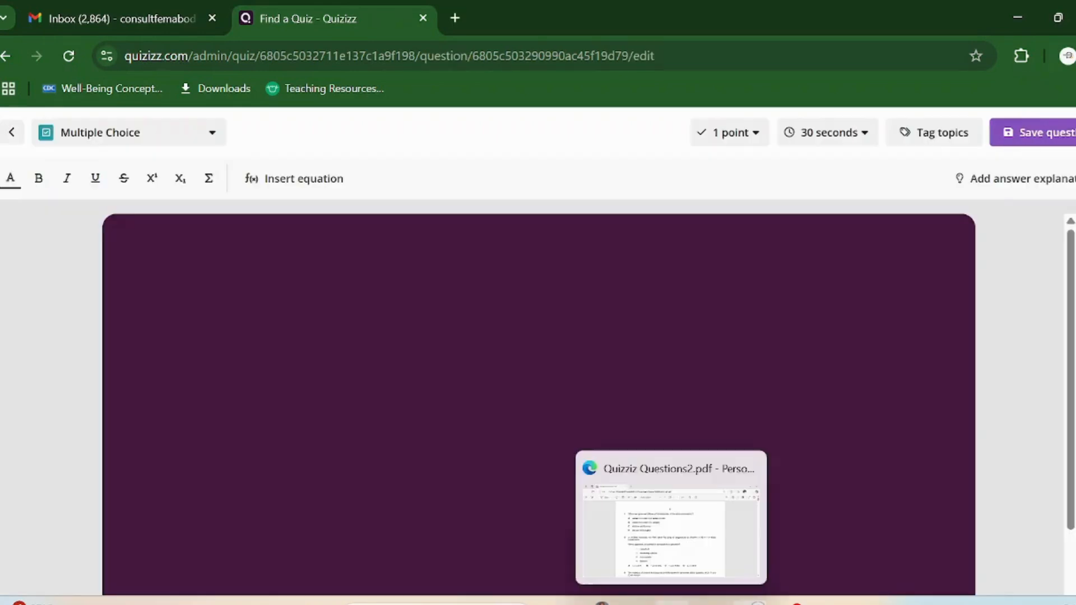
pyautogui.click(671, 551)
pyautogui.scroll(-2, 450, 416)
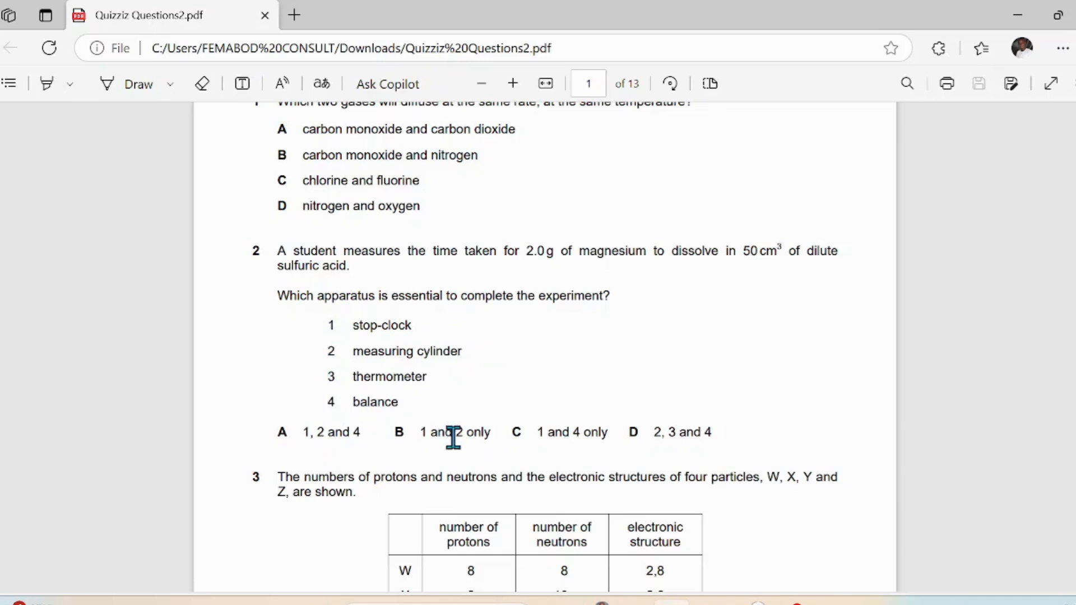
# Step: Copy question 2's full wording and numbered apparatus list from the PDF
pyautogui.moveTo(788, 602)
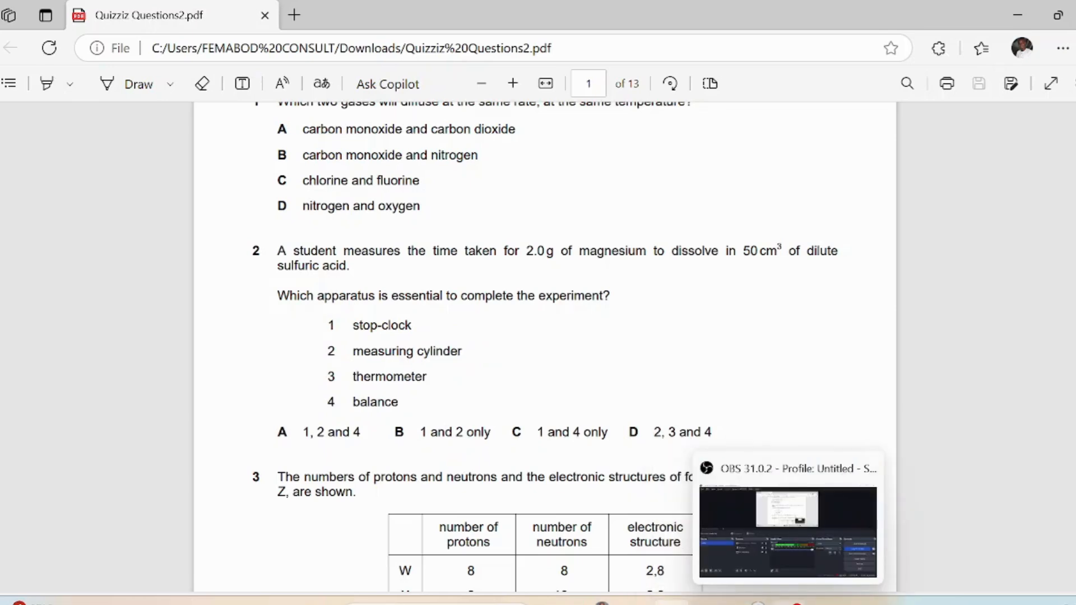
pyautogui.click(755, 603)
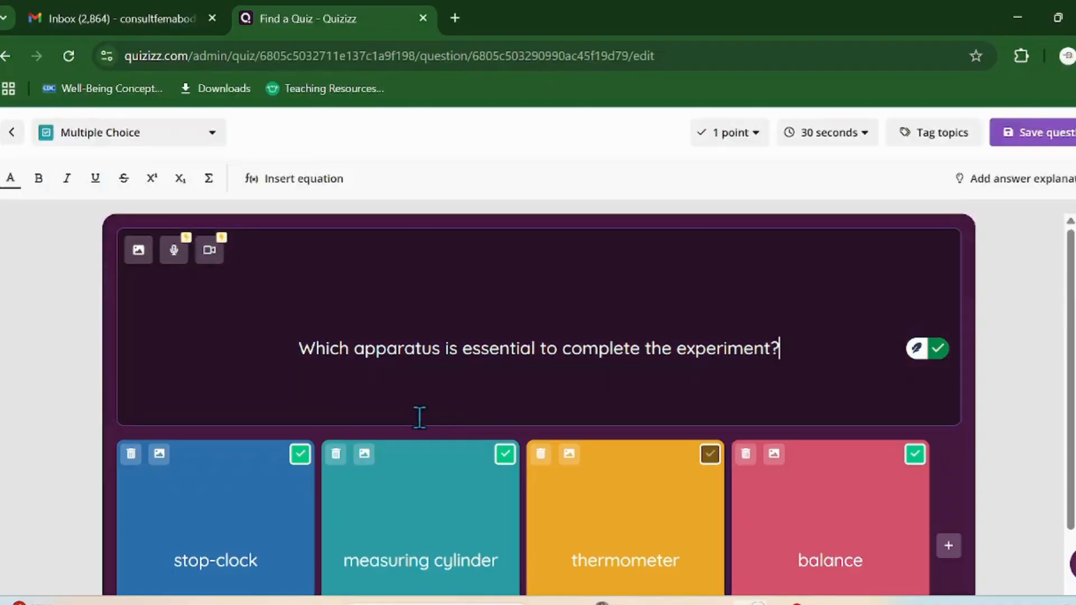
pyautogui.scroll(-2, 390, 359)
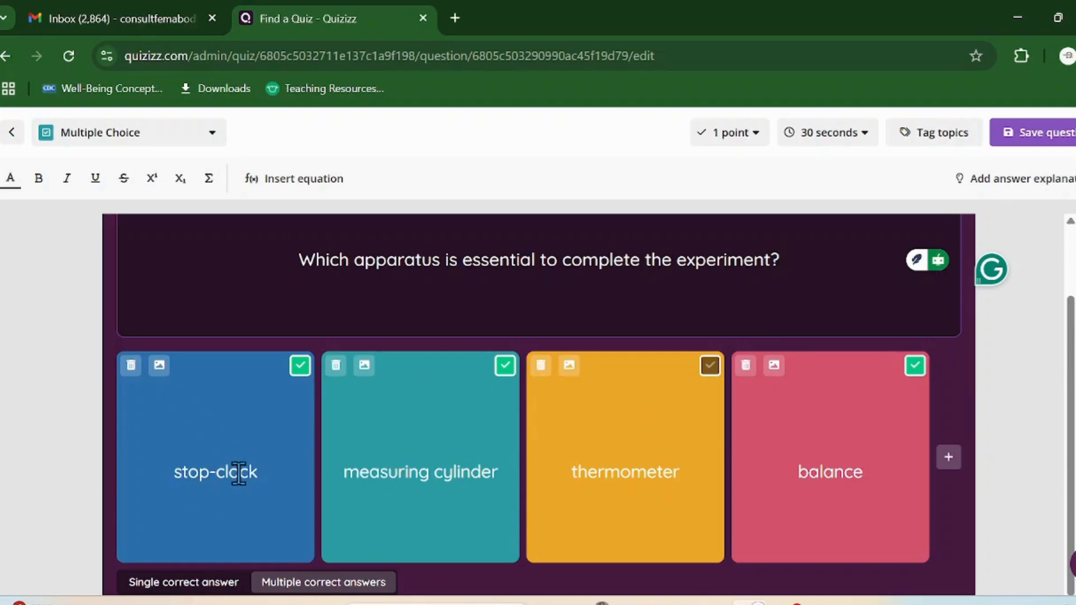
pyautogui.click(671, 603)
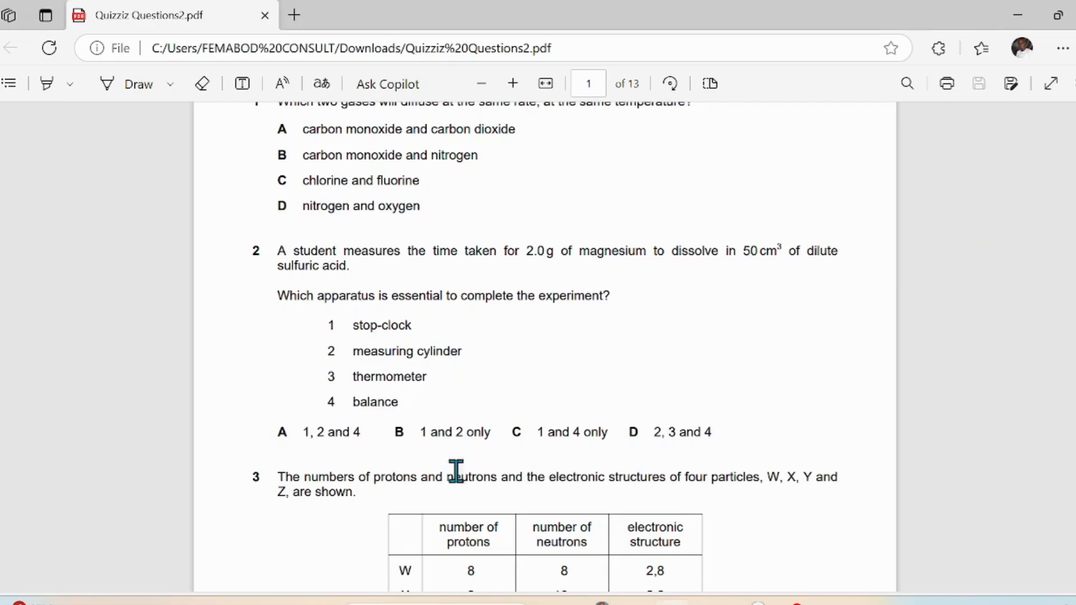
pyautogui.moveTo(279, 250); pyautogui.dragTo(419, 405)
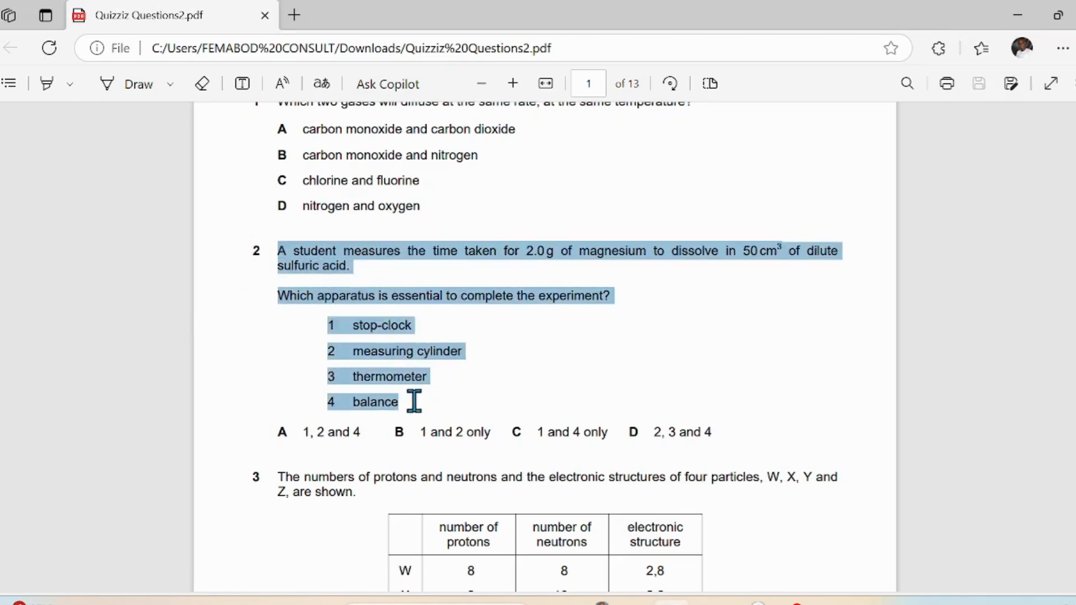
pyautogui.rightClick(422, 368)
pyautogui.moveTo(393, 357); pyautogui.dragTo(385, 352)
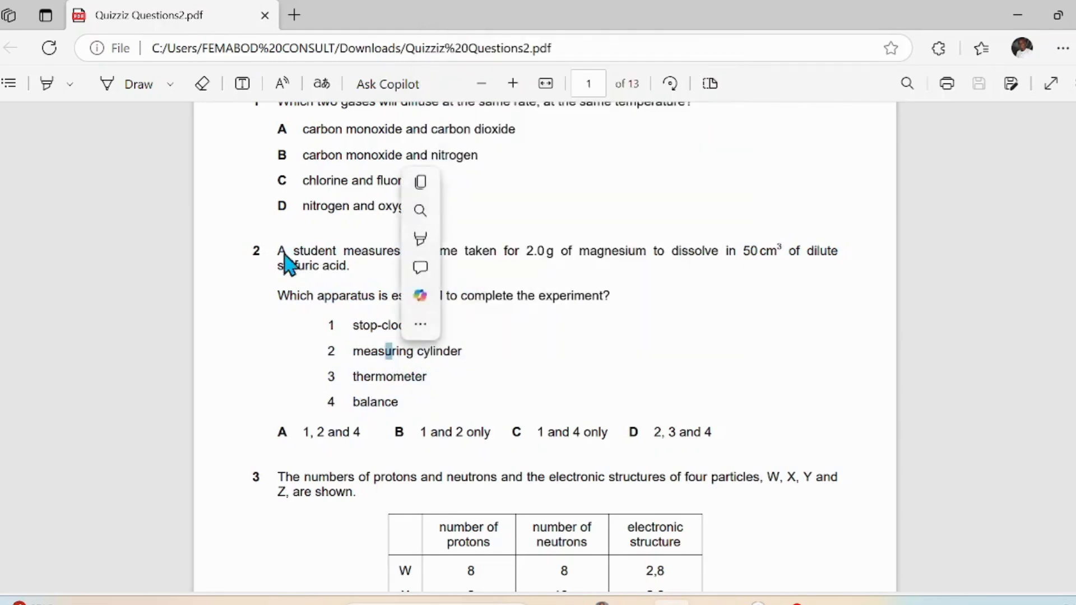
pyautogui.moveTo(278, 250); pyautogui.dragTo(403, 412)
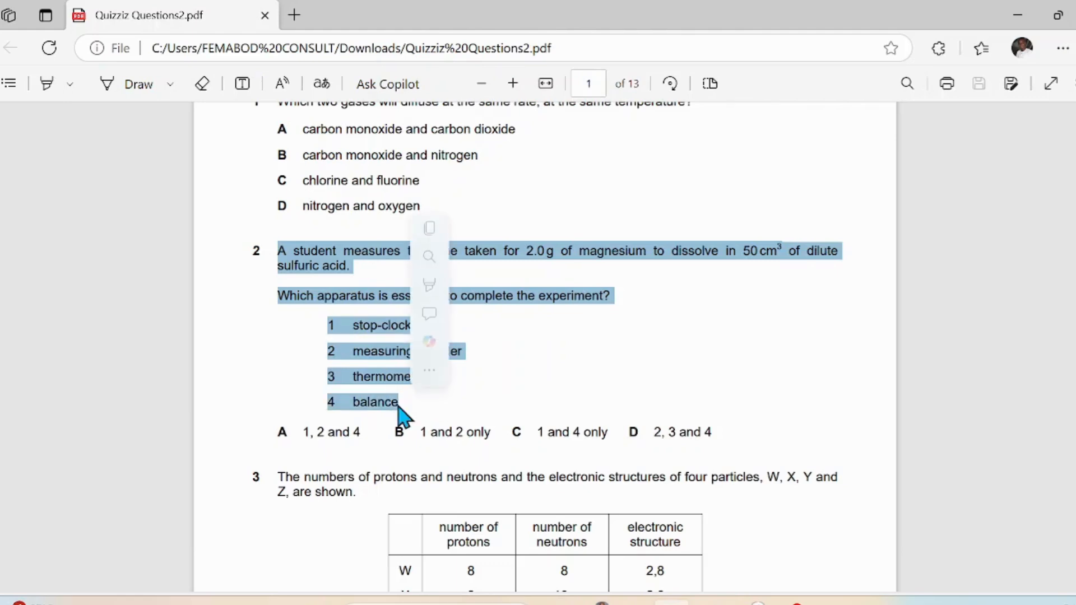
pyautogui.click(430, 230)
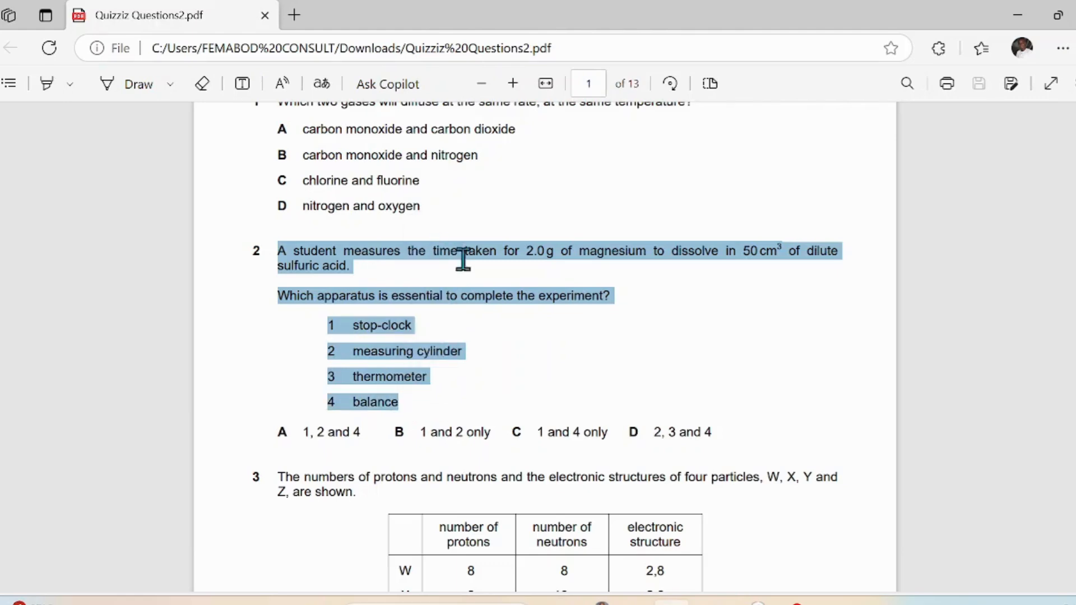
# Step: Paste the copied text over question 2's existing wording in Quizizz
pyautogui.click(720, 596)
pyautogui.moveTo(289, 250); pyautogui.dragTo(881, 259)
pyautogui.rightClick(401, 257)
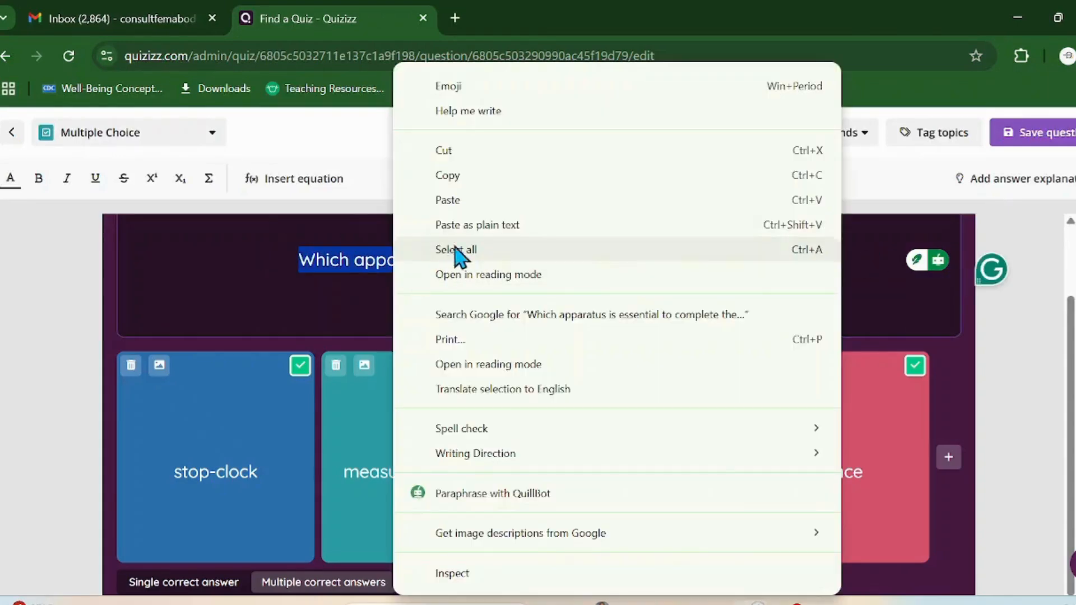
pyautogui.click(481, 211)
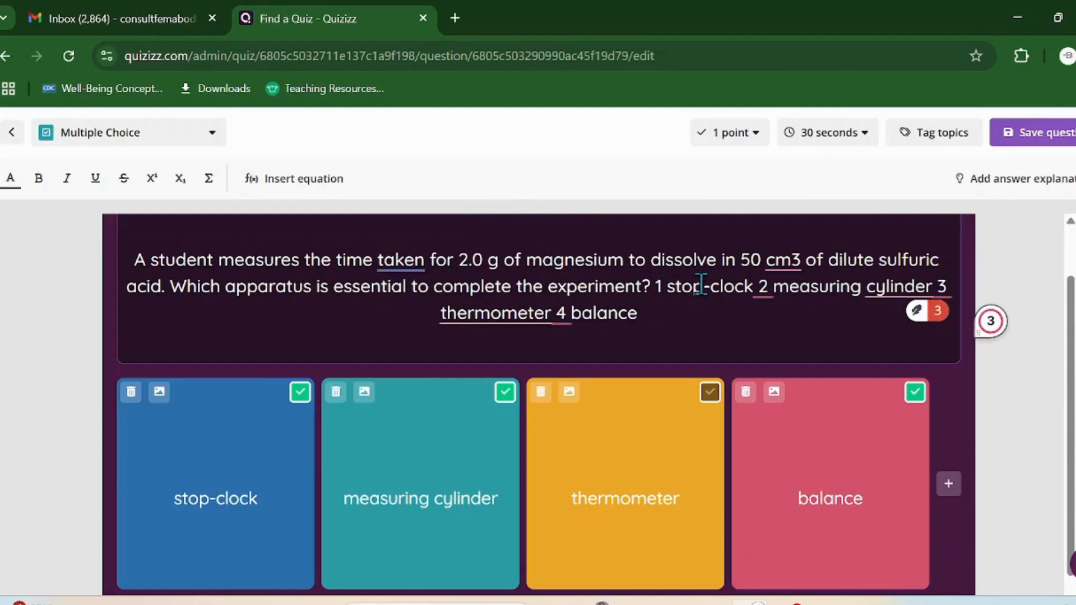
# Step: Accept Grammarly fixes: cm3 to cm³, a comma after stop-clock, and 'thermometers'
pyautogui.moveTo(781, 258)
pyautogui.click(776, 307)
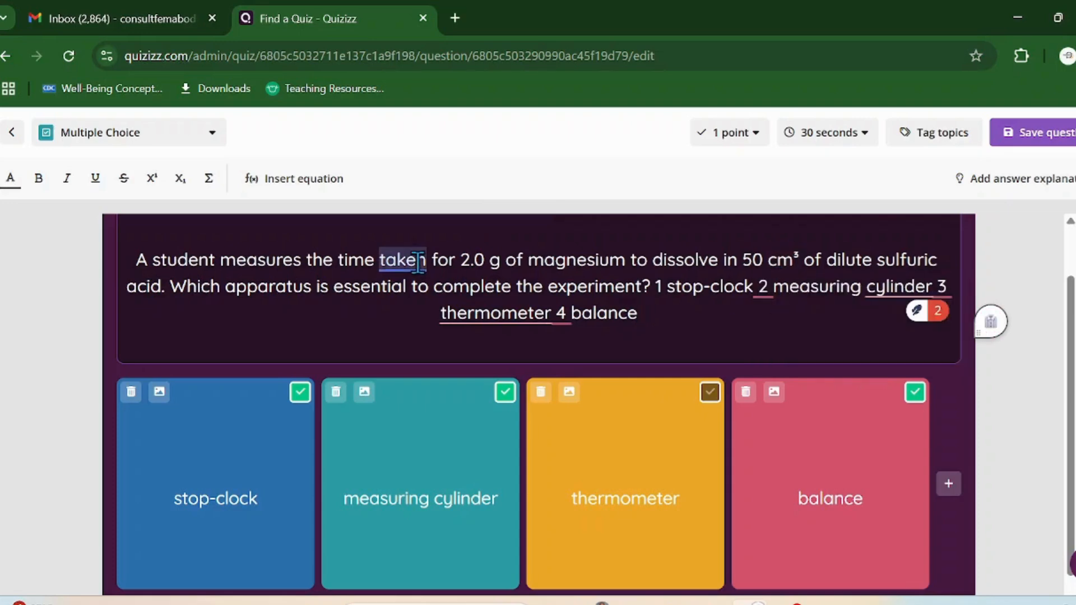
pyautogui.moveTo(417, 263)
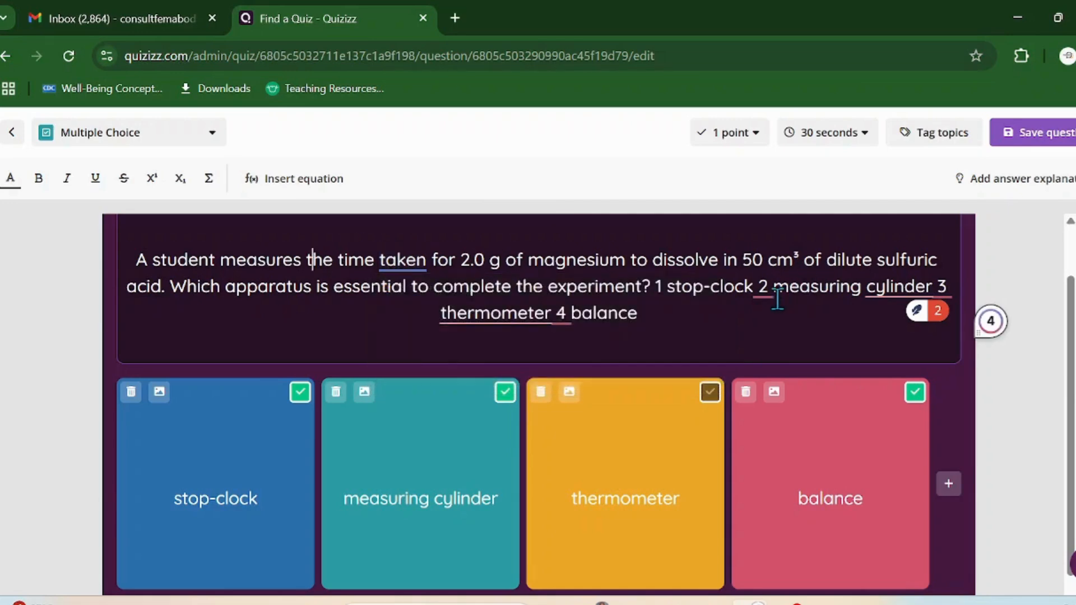
pyautogui.moveTo(768, 289)
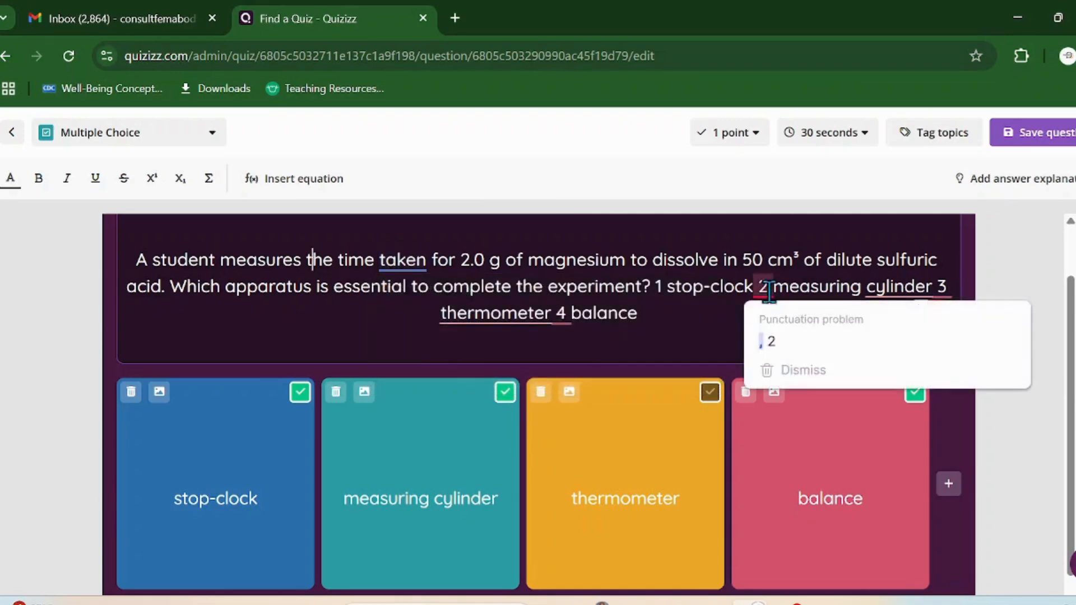
pyautogui.click(779, 330)
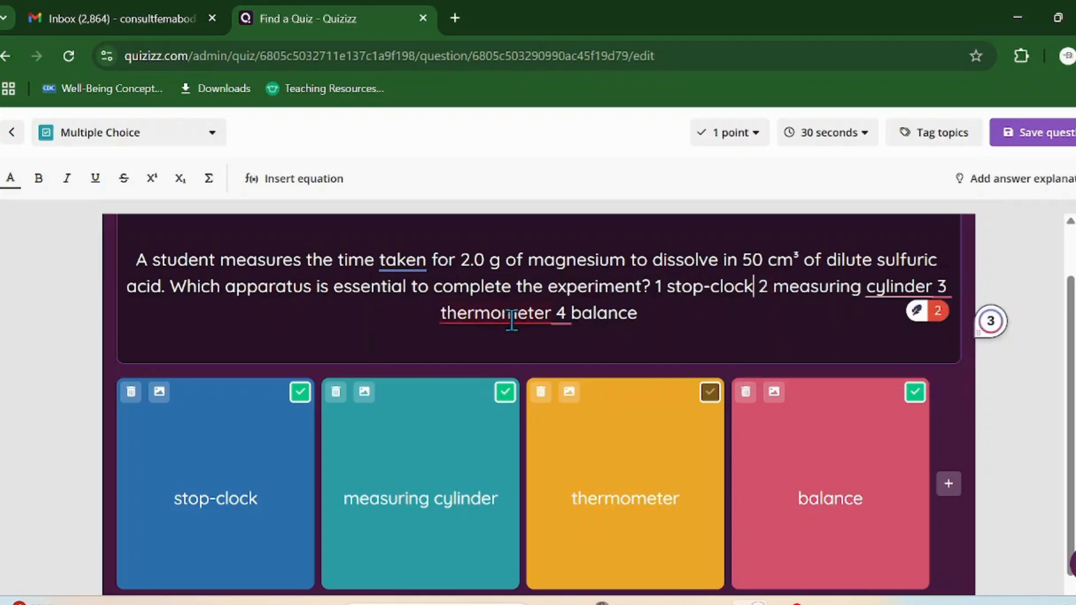
pyautogui.moveTo(511, 312)
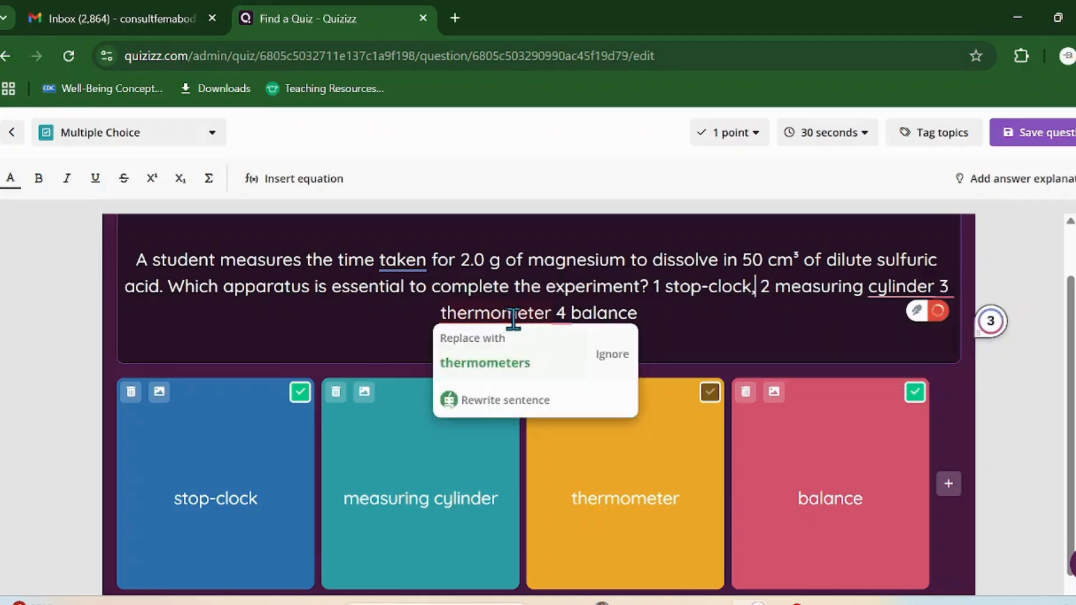
pyautogui.click(501, 383)
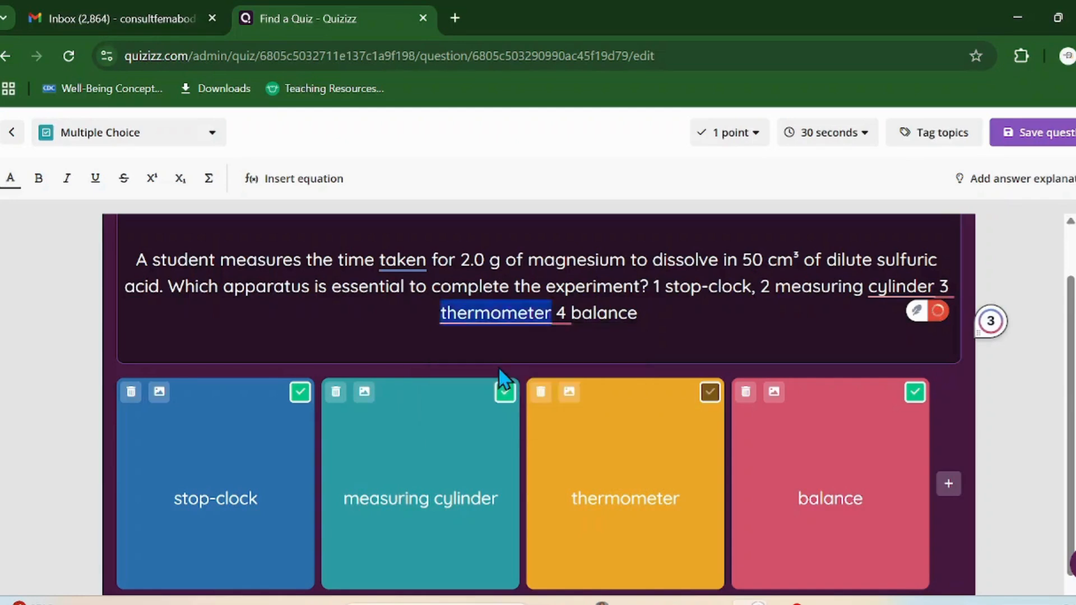
# Step: Put stop-clock, measuring cylinder, thermometers and balance each on its own numbered line
pyautogui.click(656, 289)
pyautogui.press('Return')
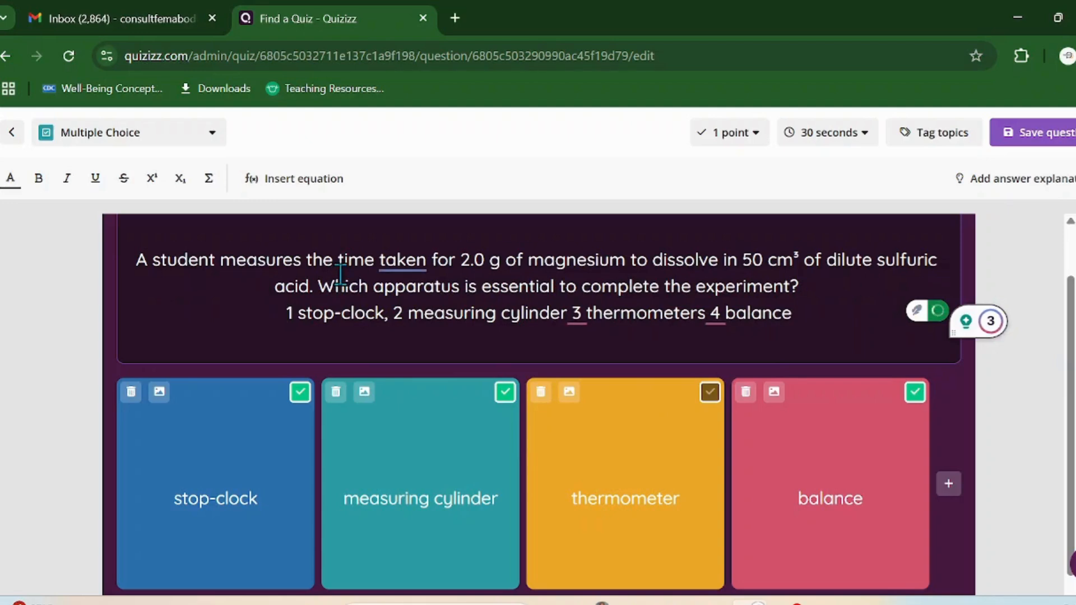
pyautogui.click(392, 314)
pyautogui.press('Return')
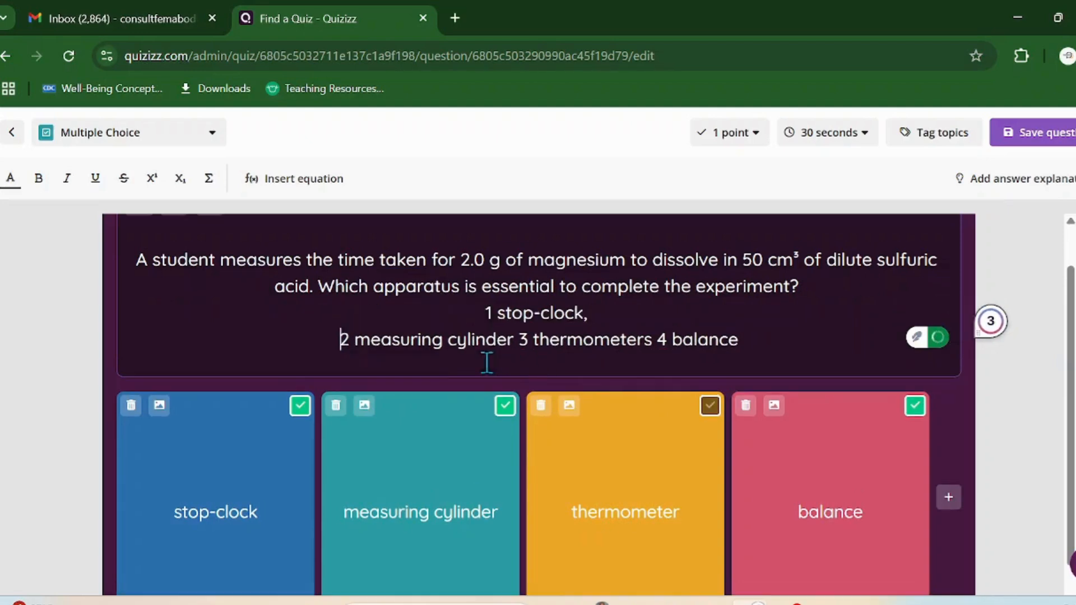
pyautogui.click(521, 339)
pyautogui.press('Return')
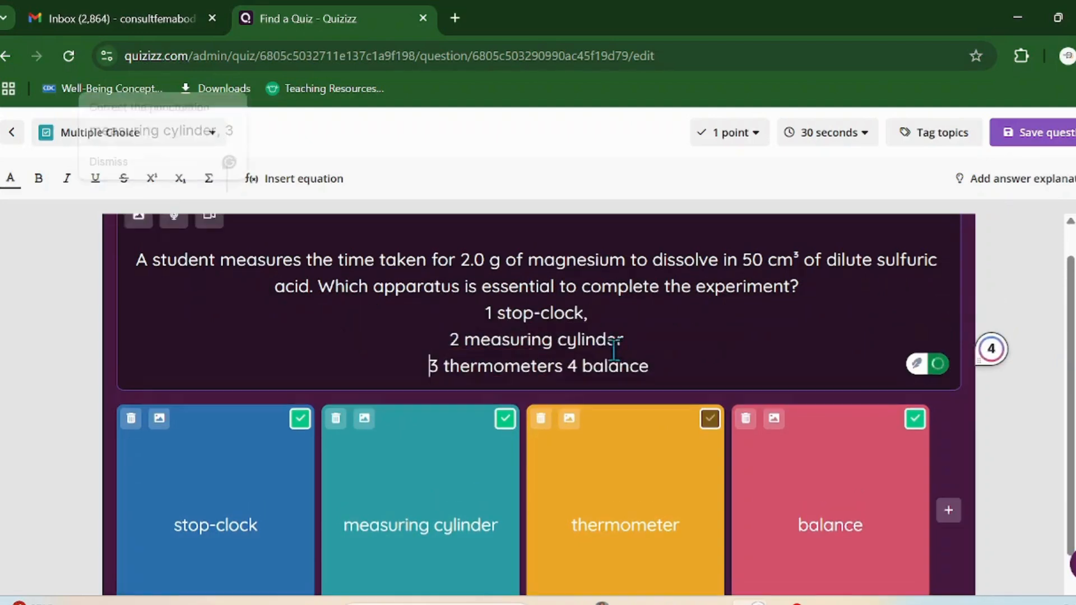
pyautogui.click(563, 365)
pyautogui.press('Return')
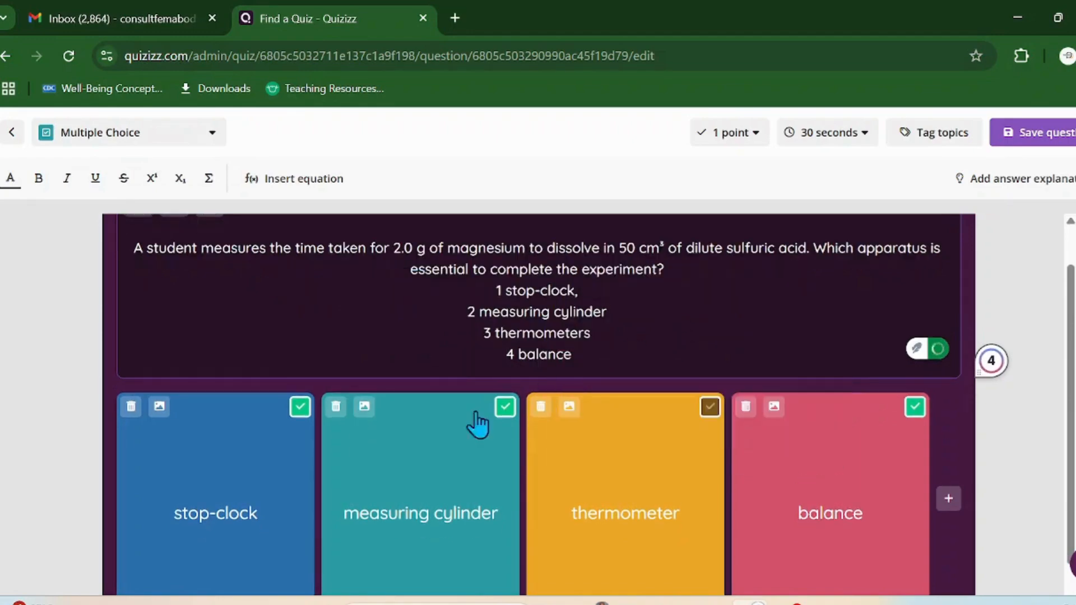
pyautogui.hotkey('alt', 'Tab')
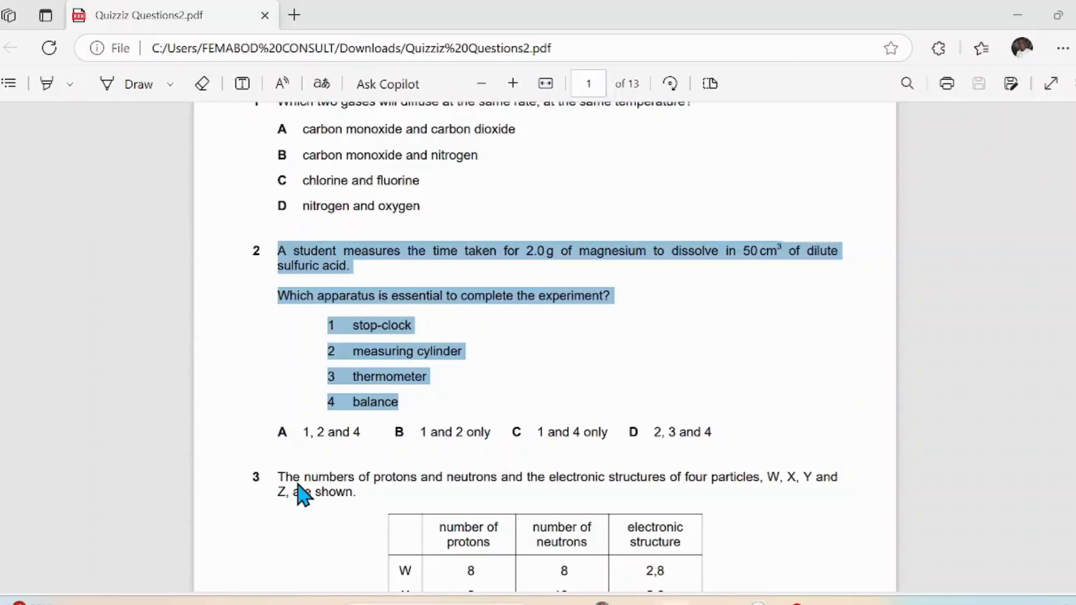
# Step: Replace the first answer 'stop-clock' with '1, 2 and 4' copied from the PDF
pyautogui.click(354, 372)
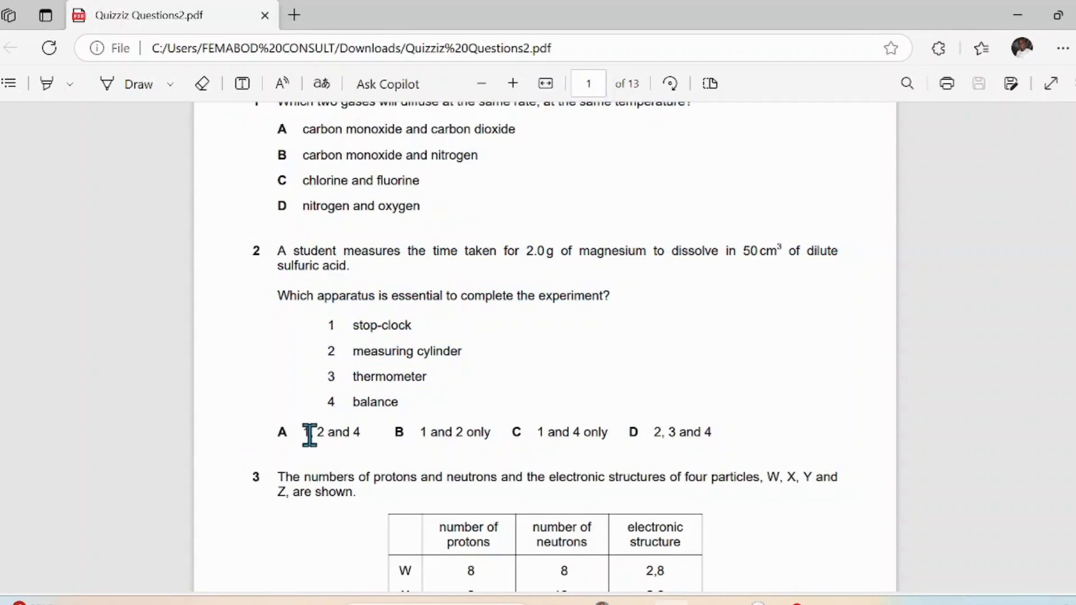
pyautogui.moveTo(310, 435); pyautogui.dragTo(362, 435)
pyautogui.rightClick(362, 437)
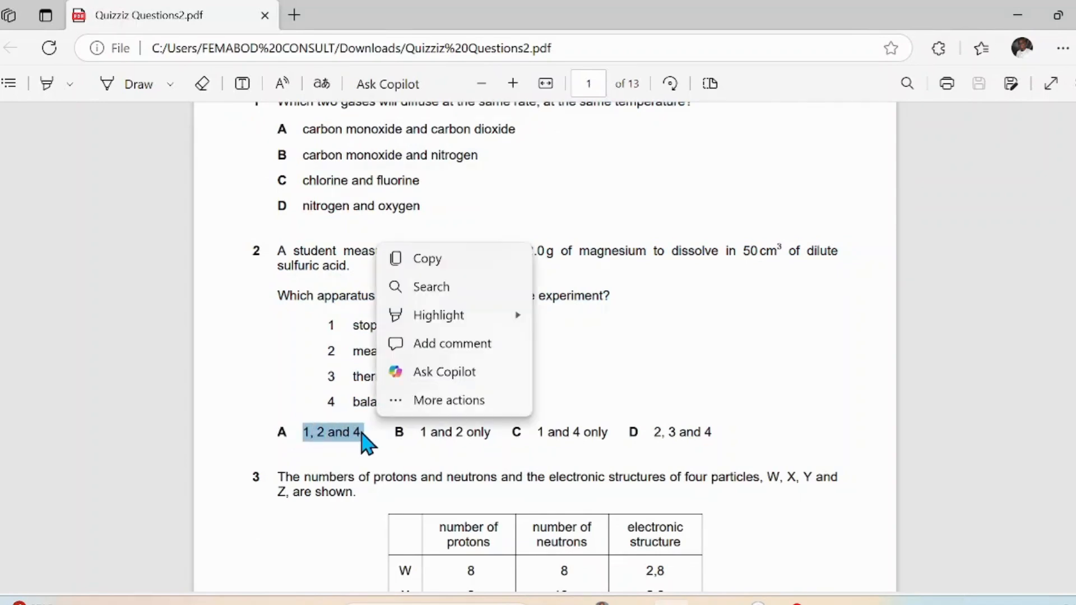
pyautogui.hotkey('alt', 'Tab')
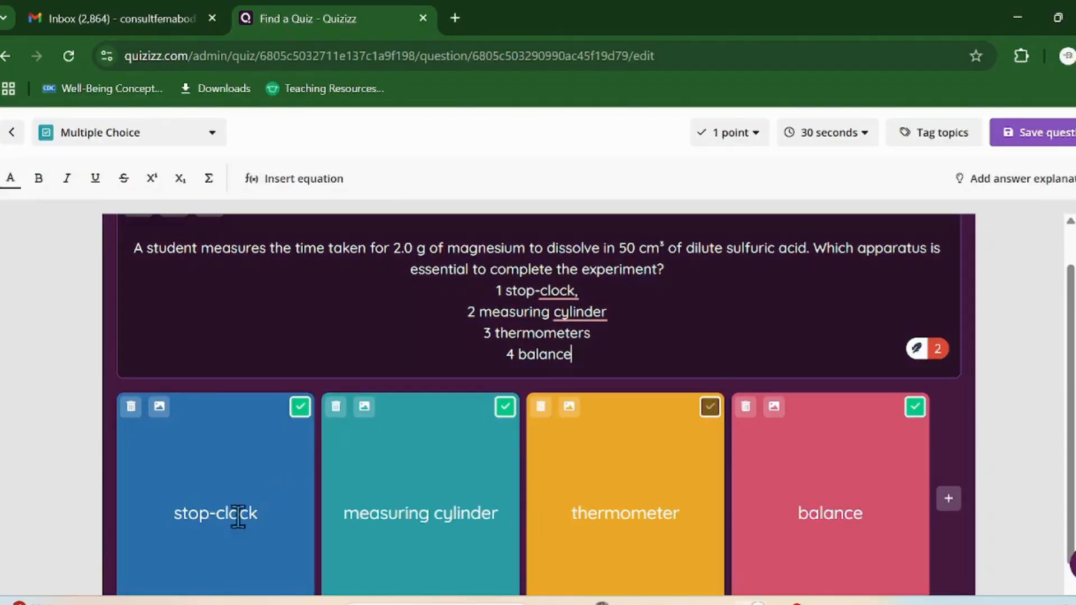
pyautogui.moveTo(240, 516); pyautogui.dragTo(117, 534)
pyautogui.hotkey('ctrl', 'v')
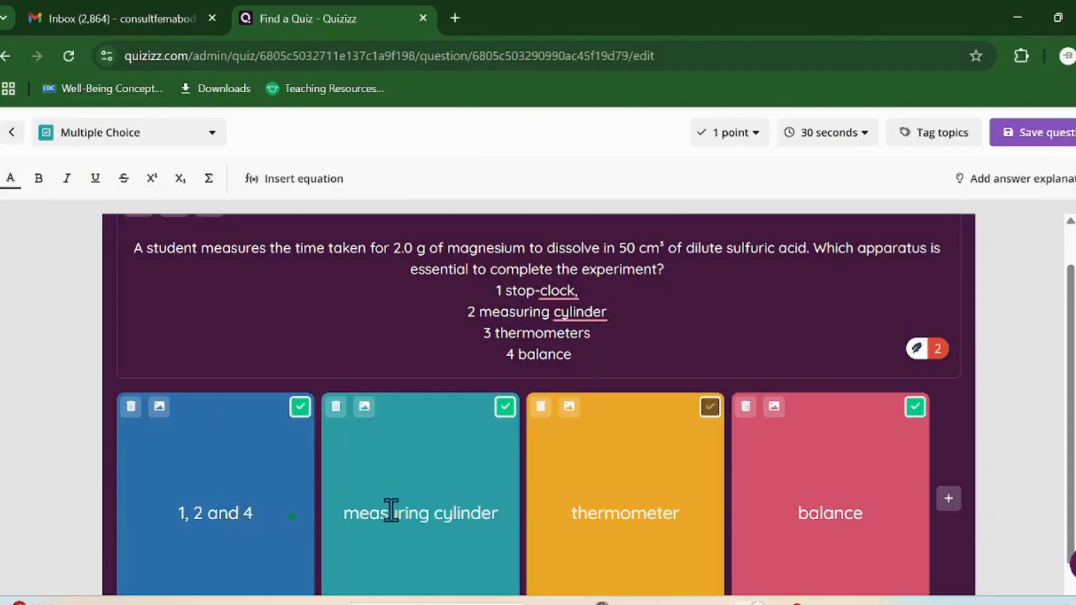
# Step: Replace answer B 'measuring cylinder' with '1 and 2 only' from the PDF
pyautogui.hotkey('alt', 'Tab')
pyautogui.moveTo(422, 432); pyautogui.dragTo(493, 435)
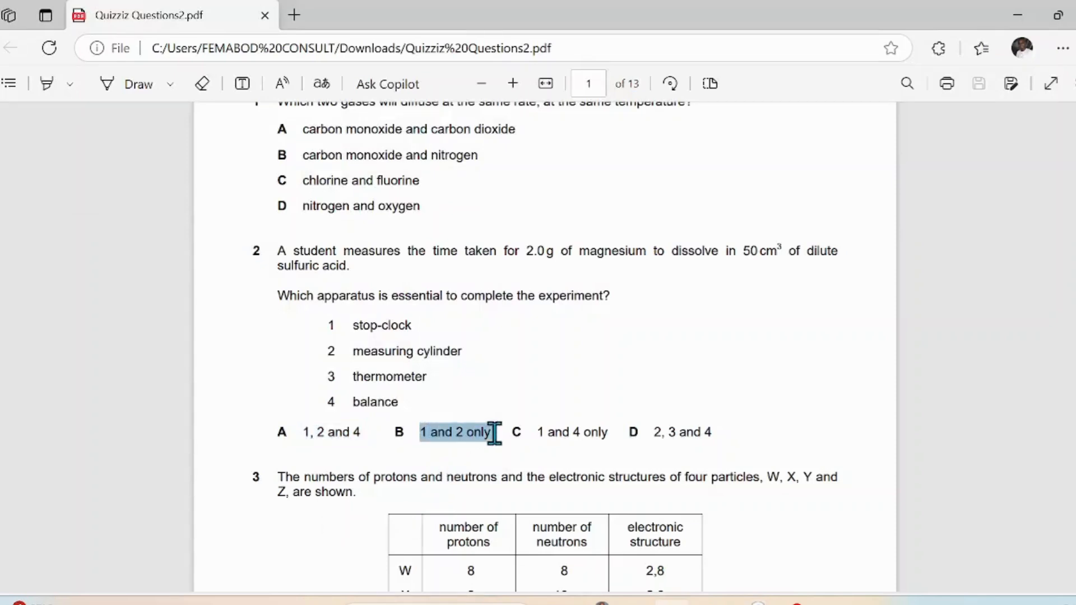
pyautogui.rightClick(501, 446)
pyautogui.hotkey('ctrl', 'c')
pyautogui.hotkey('alt', 'Tab')
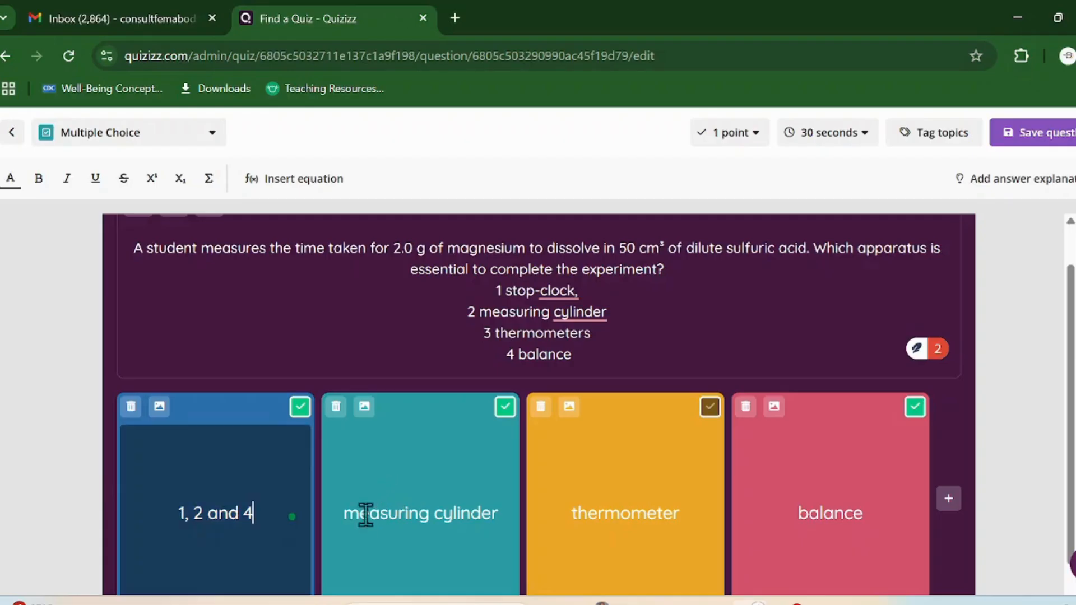
pyautogui.moveTo(348, 516); pyautogui.dragTo(482, 524)
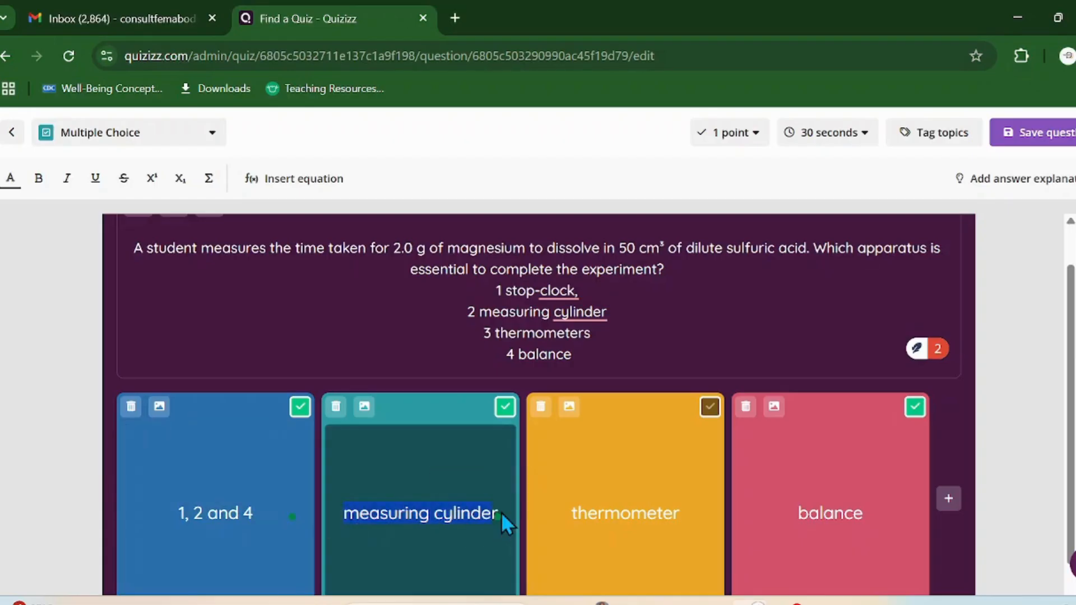
pyautogui.hotkey('ctrl', 'v')
# Step: Replace answer C with '1 and 4 only' and delete stray letters in answers B and C
pyautogui.hotkey('alt', 'Tab')
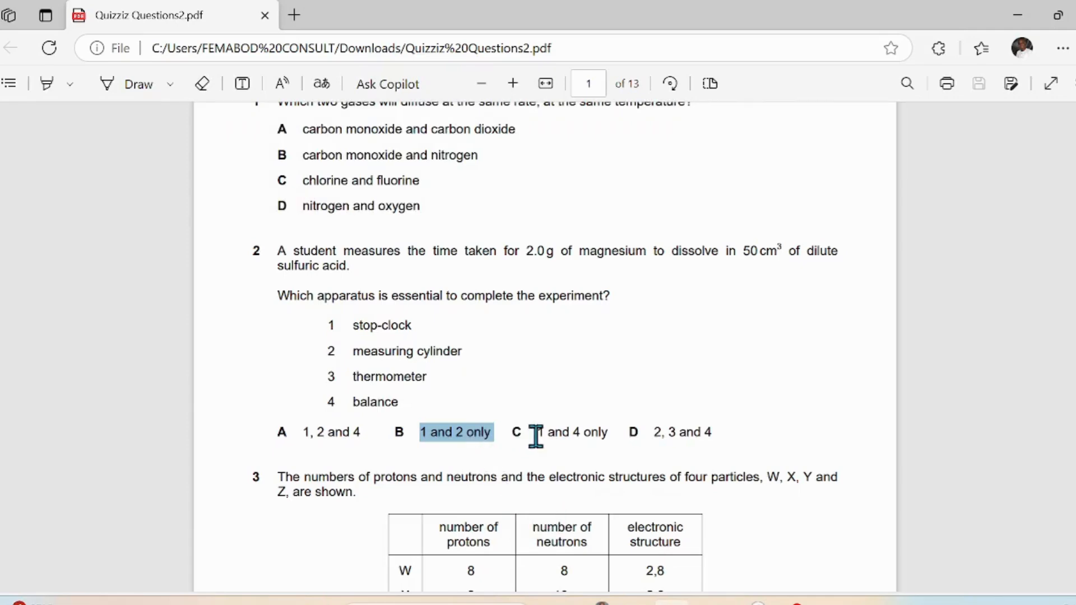
pyautogui.moveTo(536, 432); pyautogui.dragTo(602, 432)
pyautogui.rightClick(620, 446)
pyautogui.hotkey('alt', 'Tab')
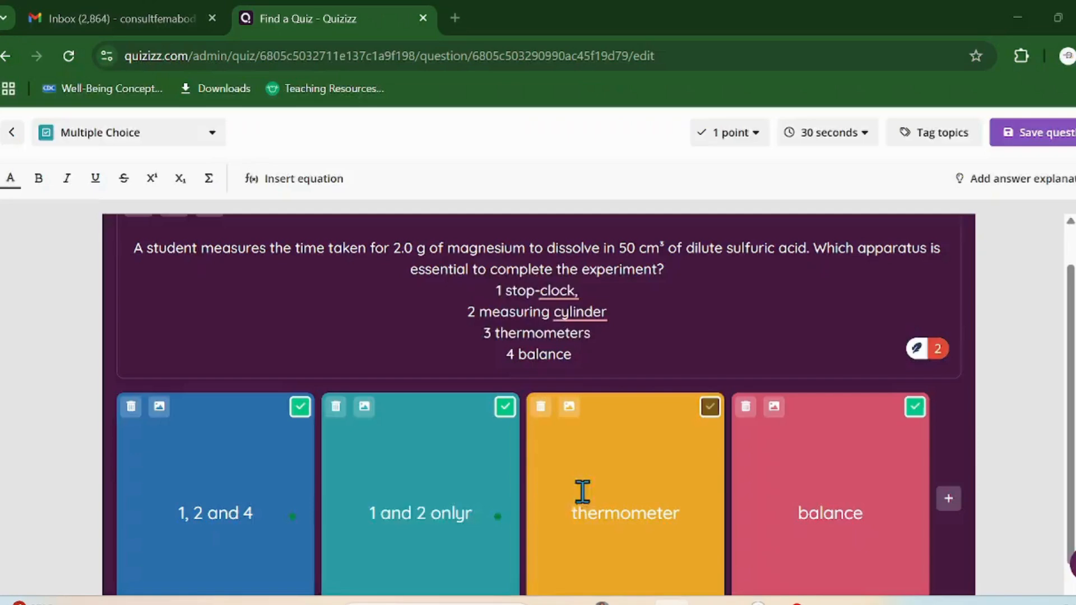
pyautogui.click(680, 512)
pyautogui.moveTo(680, 511); pyautogui.dragTo(596, 542)
pyautogui.hotkey('ctrl', 'v')
pyautogui.click(582, 513)
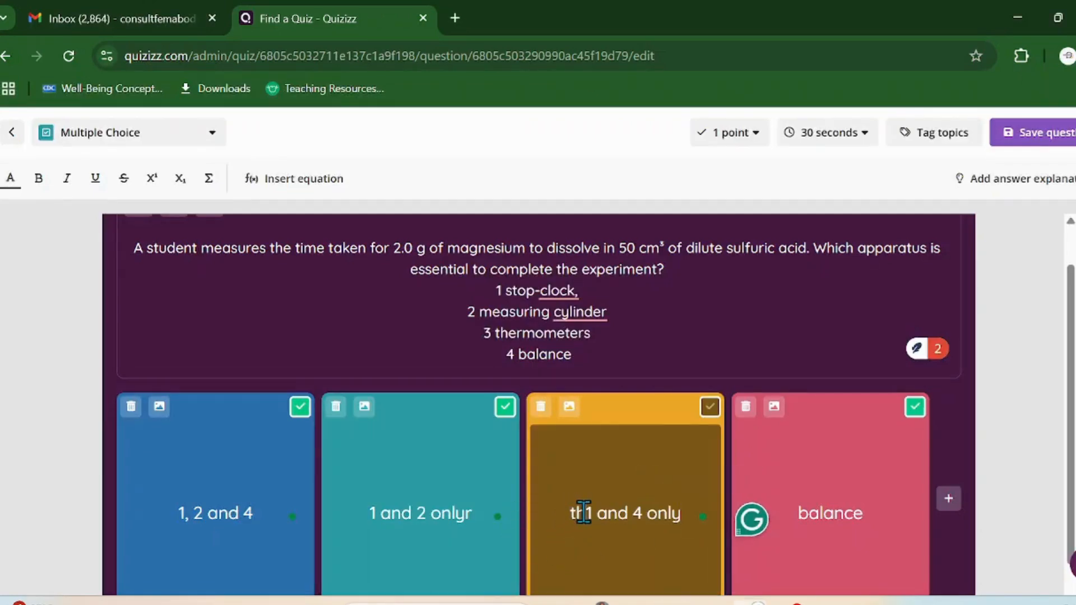
pyautogui.press('BackSpace')
pyautogui.press('BackSpace')
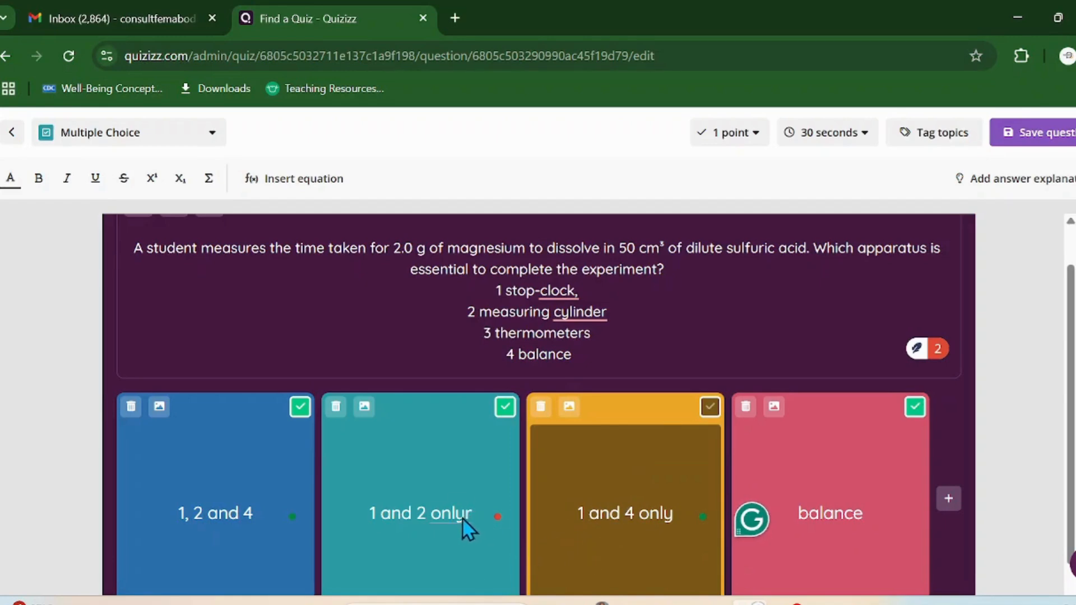
pyautogui.click(469, 515)
pyautogui.press('BackSpace')
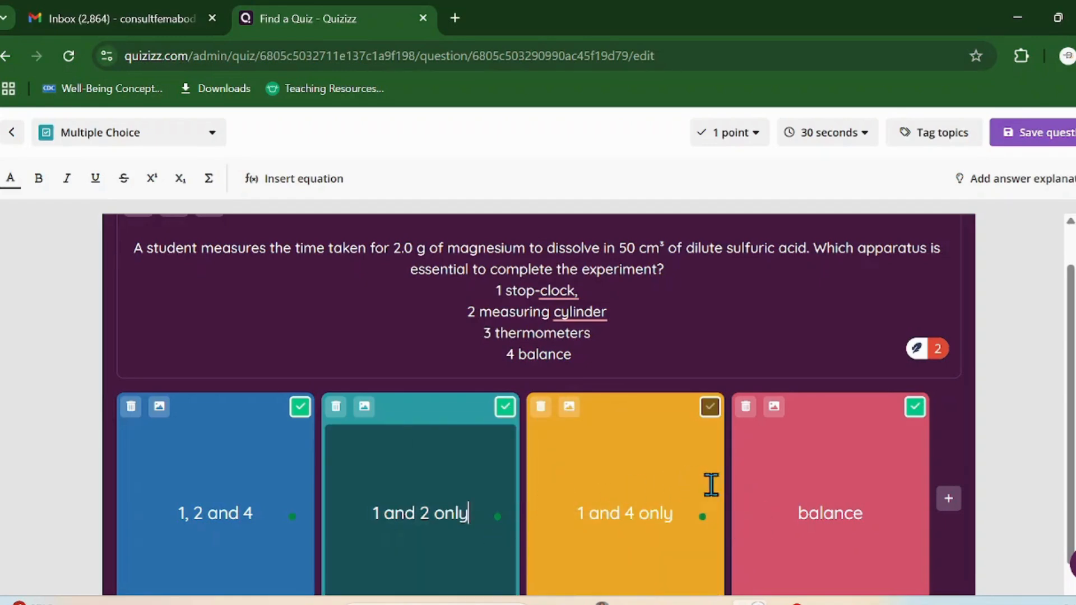
# Step: Replace answer D 'balance' with '2, 3 and 4' from the PDF
pyautogui.hotkey('alt', 'Tab')
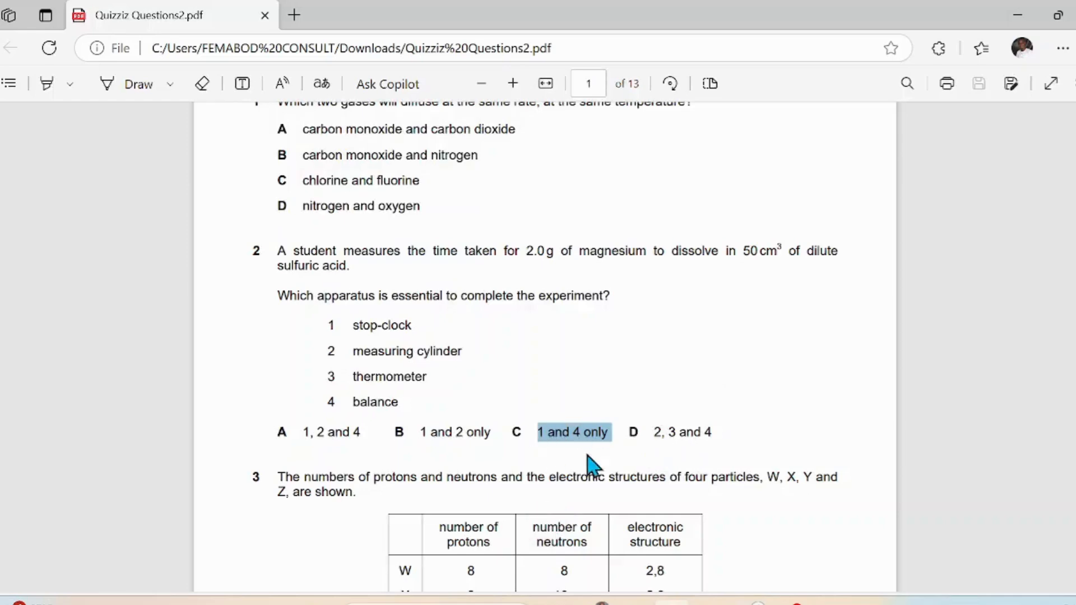
pyautogui.moveTo(654, 432); pyautogui.dragTo(712, 439)
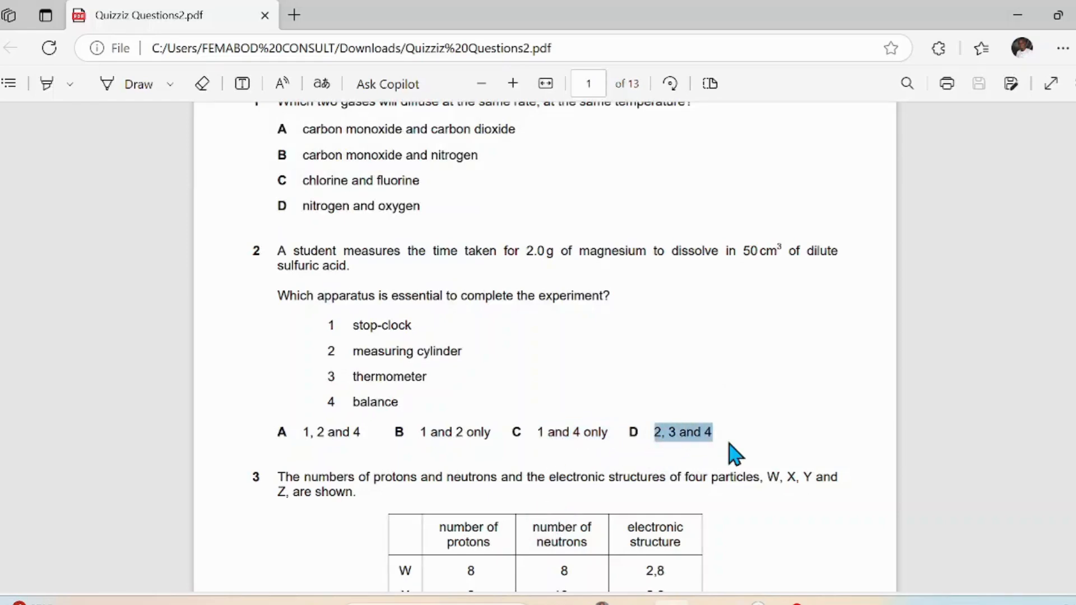
pyautogui.hotkey('alt', 'Tab')
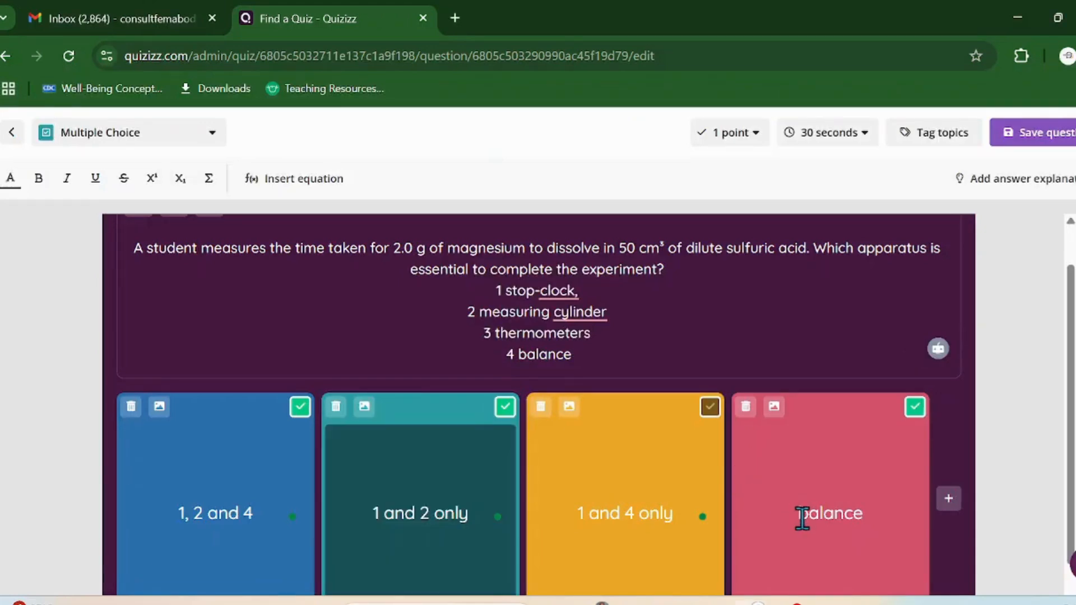
pyautogui.click(803, 518)
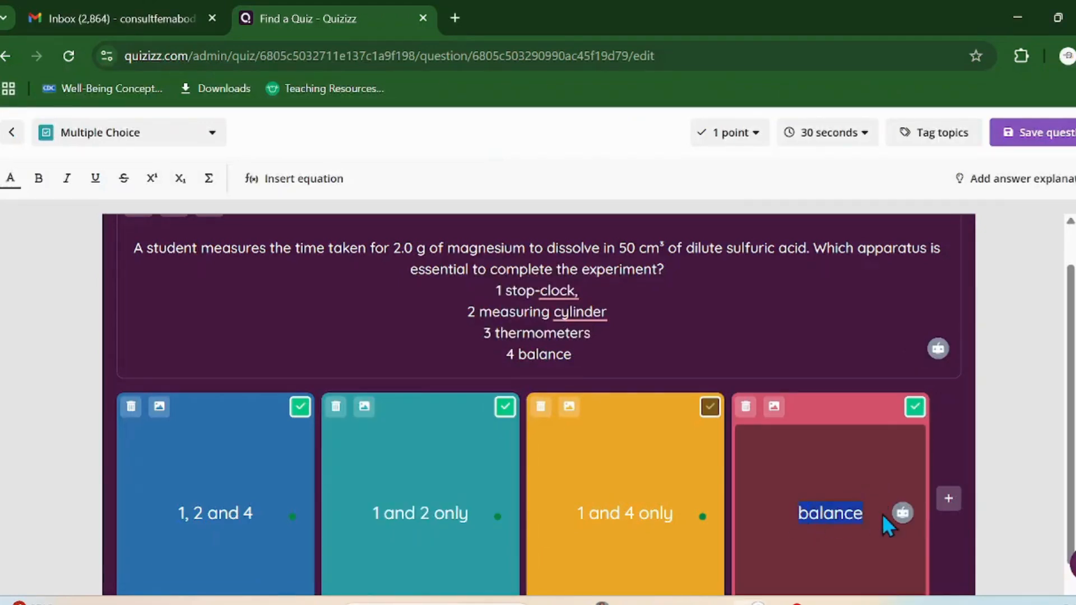
pyautogui.hotkey('ctrl', 'v')
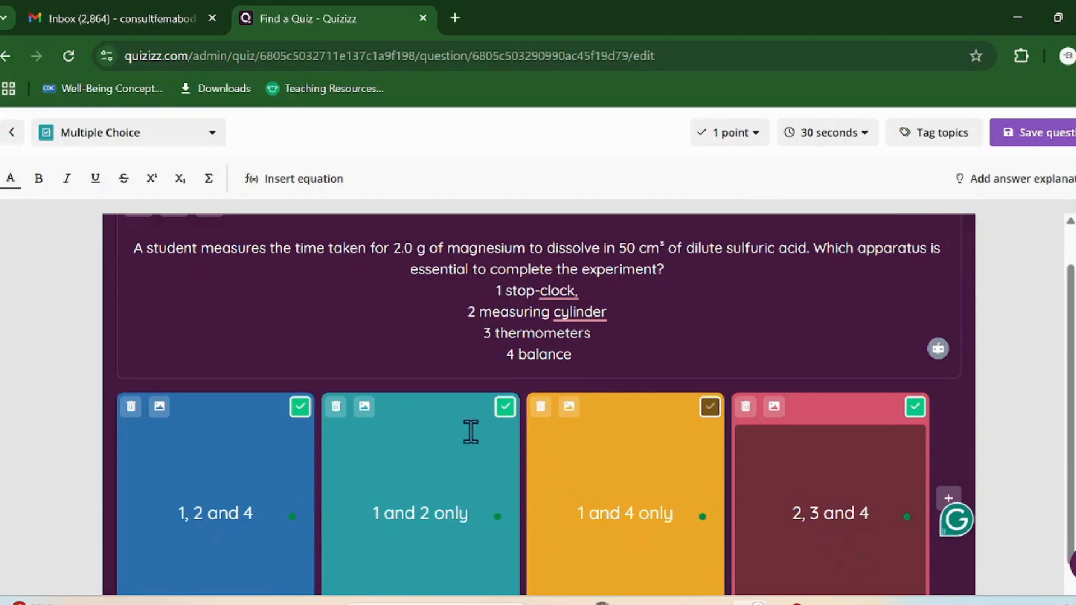
# Step: Unmark '1 and 2 only', change to 'measuring cylinders' and 'stopclock', and save question 2
pyautogui.click(505, 407)
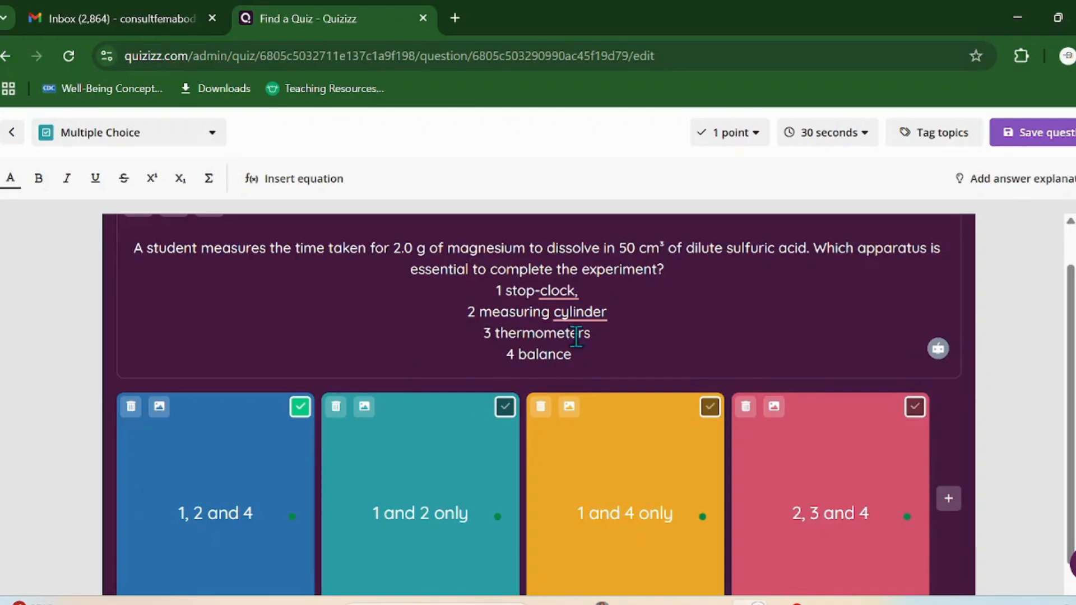
pyautogui.click(588, 313)
pyautogui.click(597, 358)
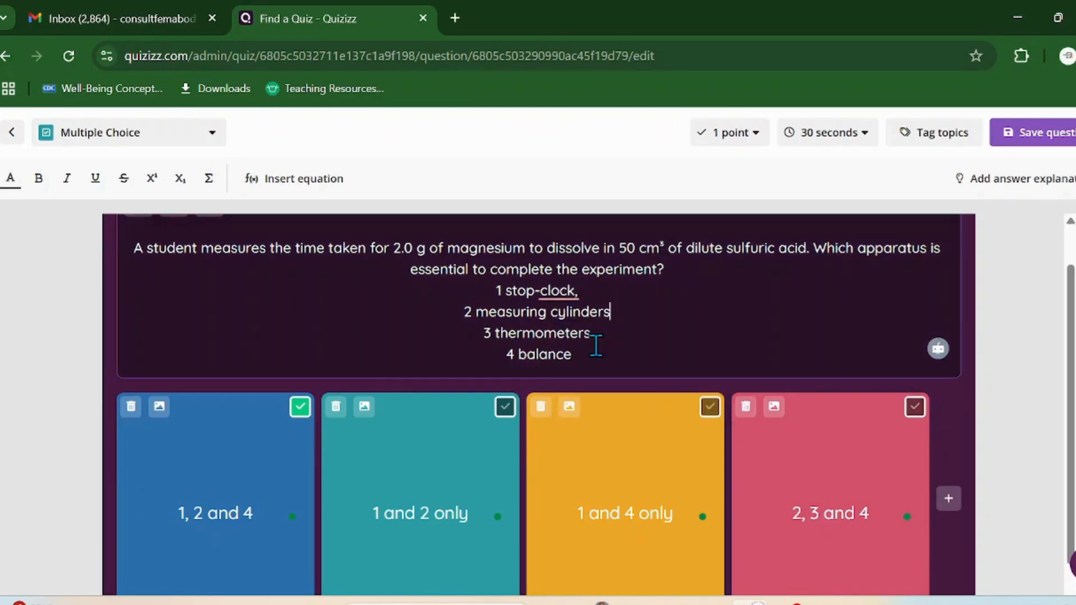
pyautogui.click(546, 283)
pyautogui.click(560, 330)
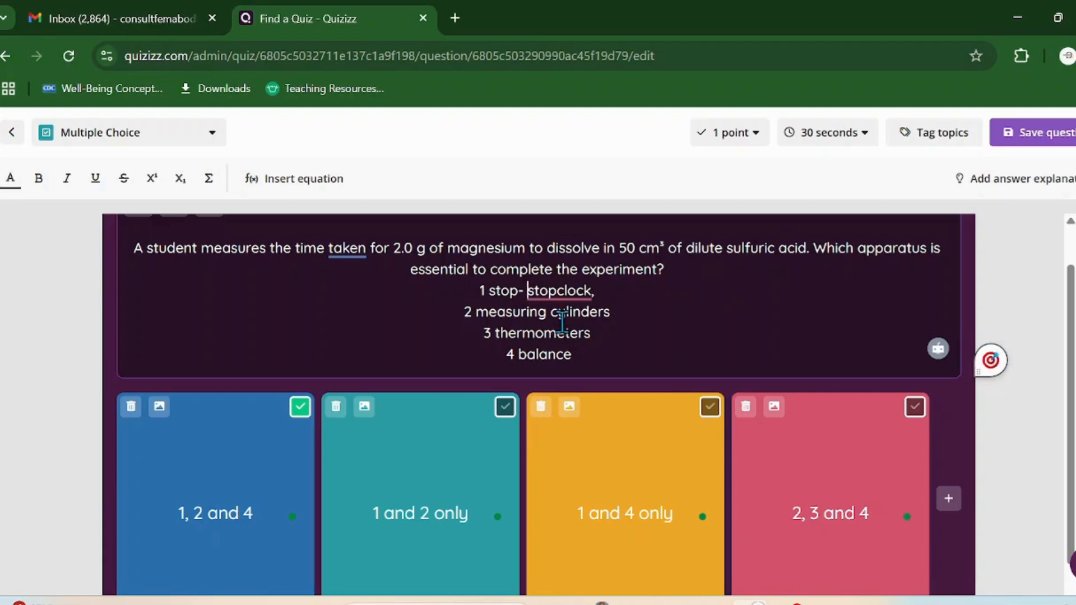
pyautogui.press('BackSpace')
pyautogui.press('BackSpace')
pyautogui.press('BackSpace')
pyautogui.press('BackSpace')
pyautogui.press('BackSpace')
pyautogui.press('BackSpace')
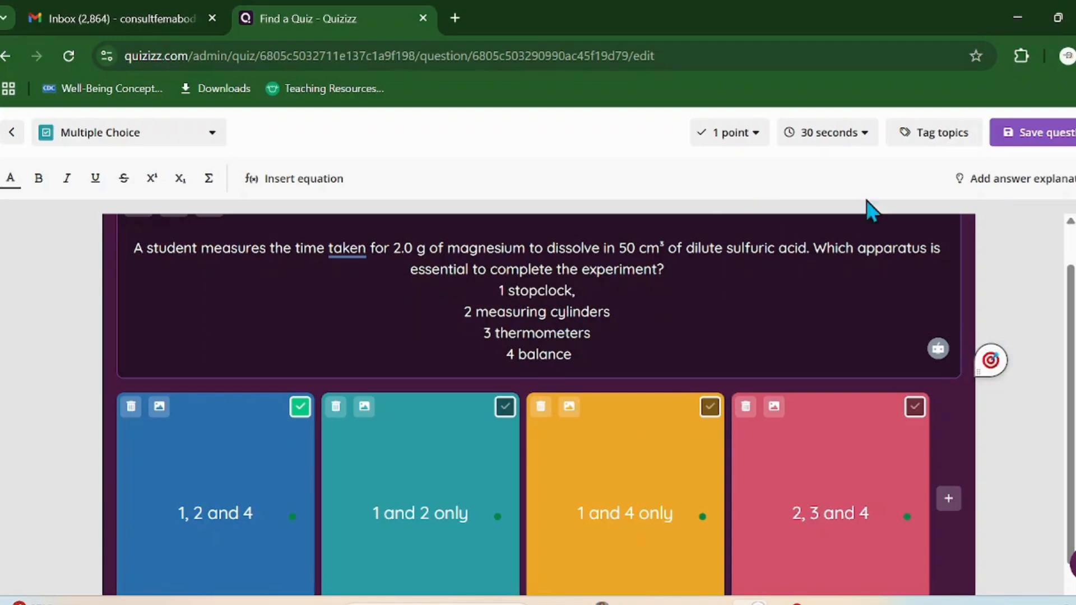
pyautogui.click(1034, 134)
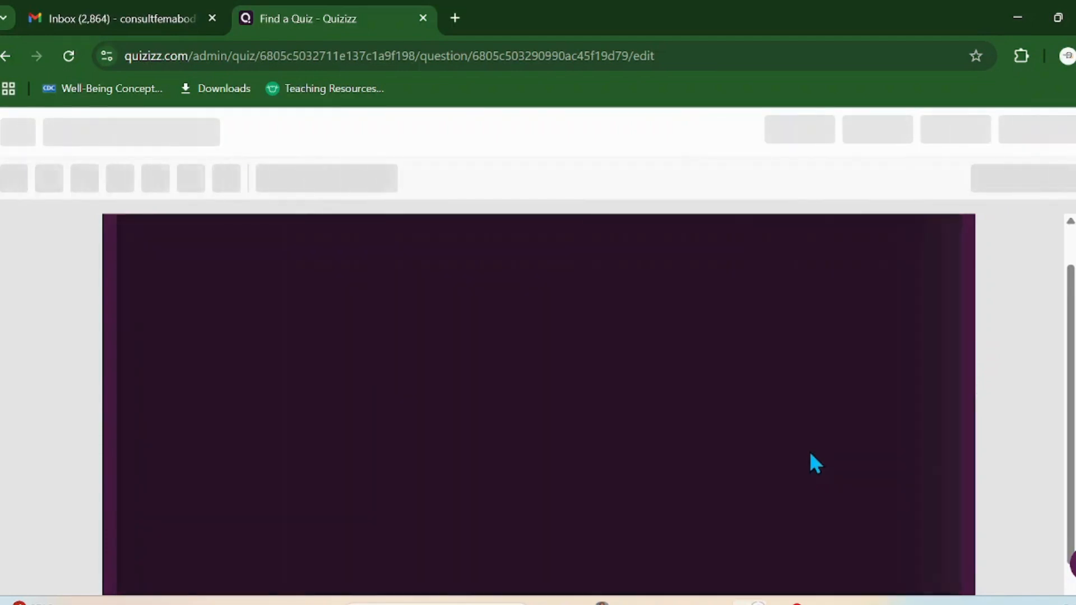
# Step: Scroll the PDF to question 3's W, X, Y, Z particle table and clear the old selection
pyautogui.hotkey('alt', 'Tab')
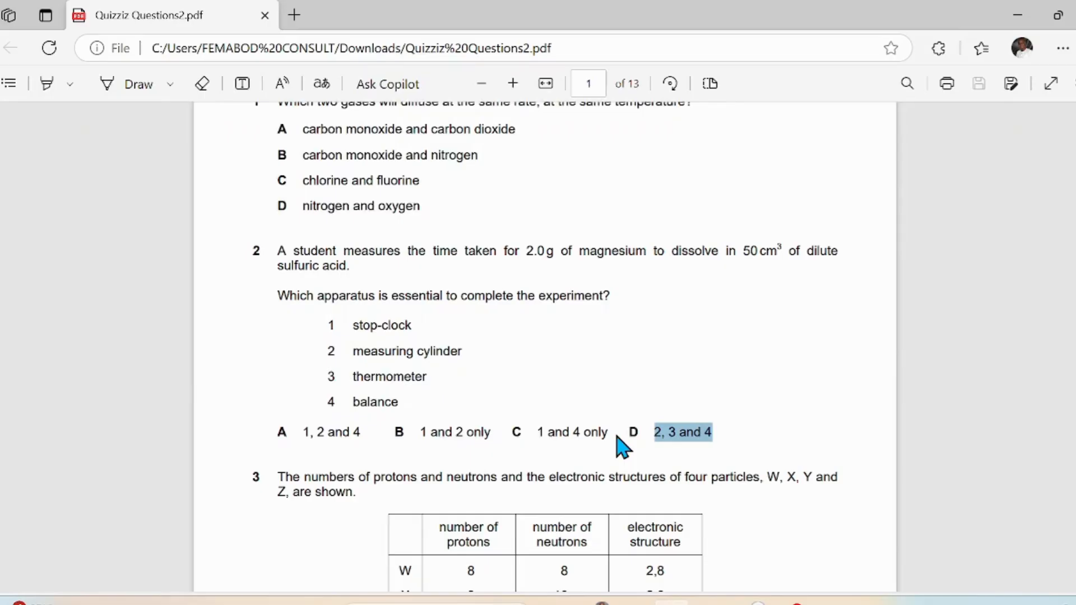
pyautogui.scroll(-3, 523, 480)
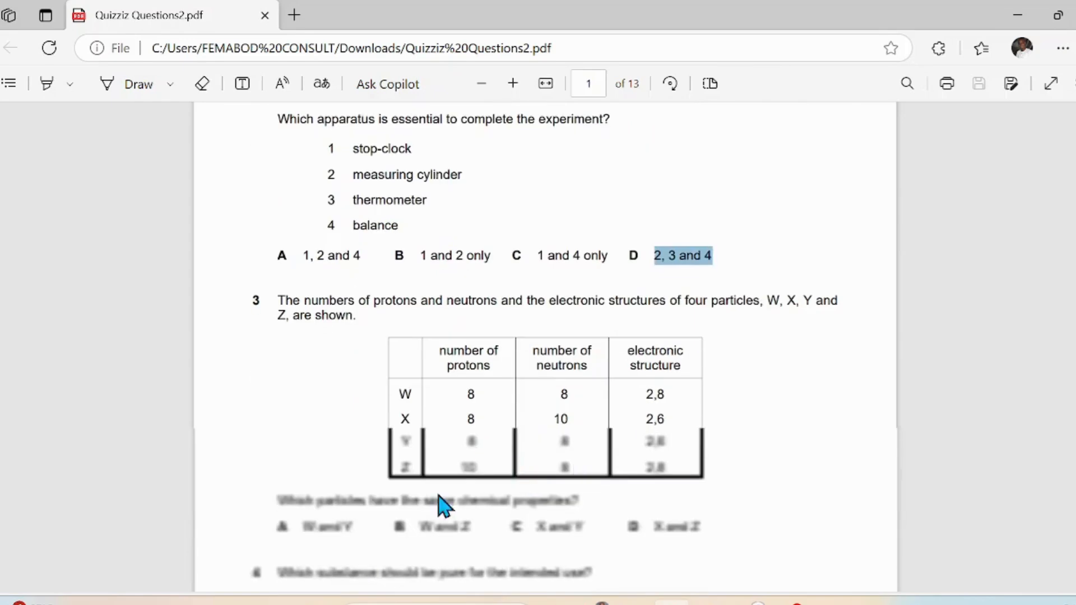
pyautogui.scroll(-2, 523, 446)
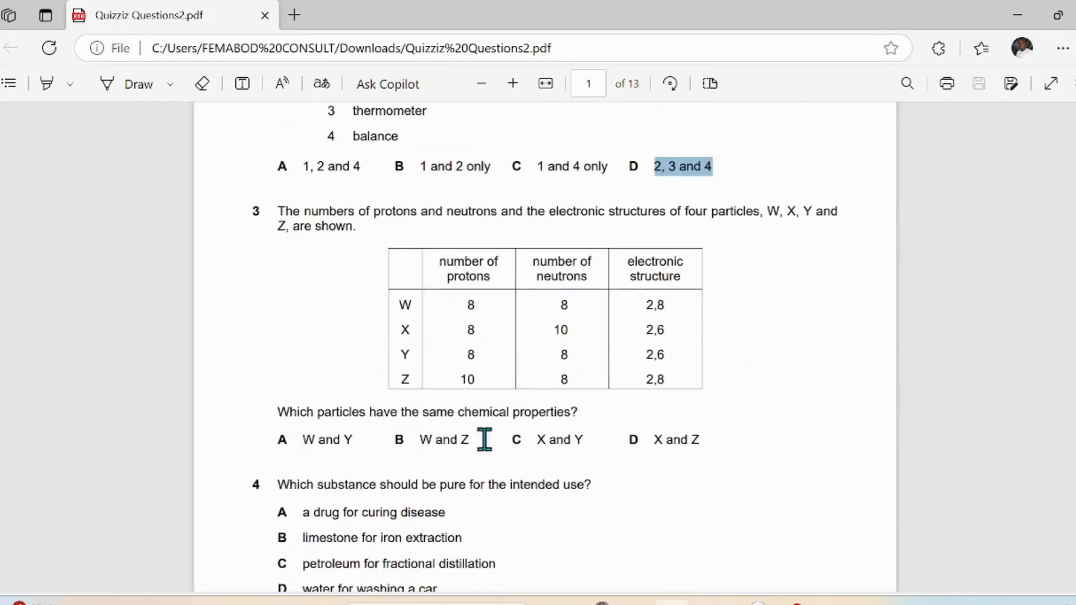
pyautogui.hotkey('alt', 'Tab')
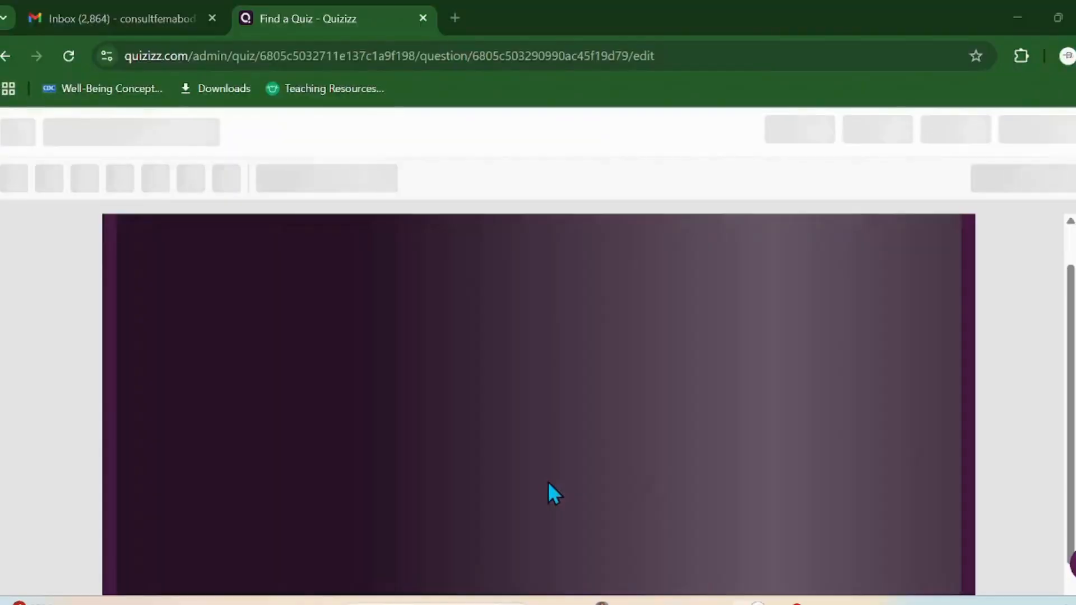
pyautogui.hotkey('alt', 'Tab')
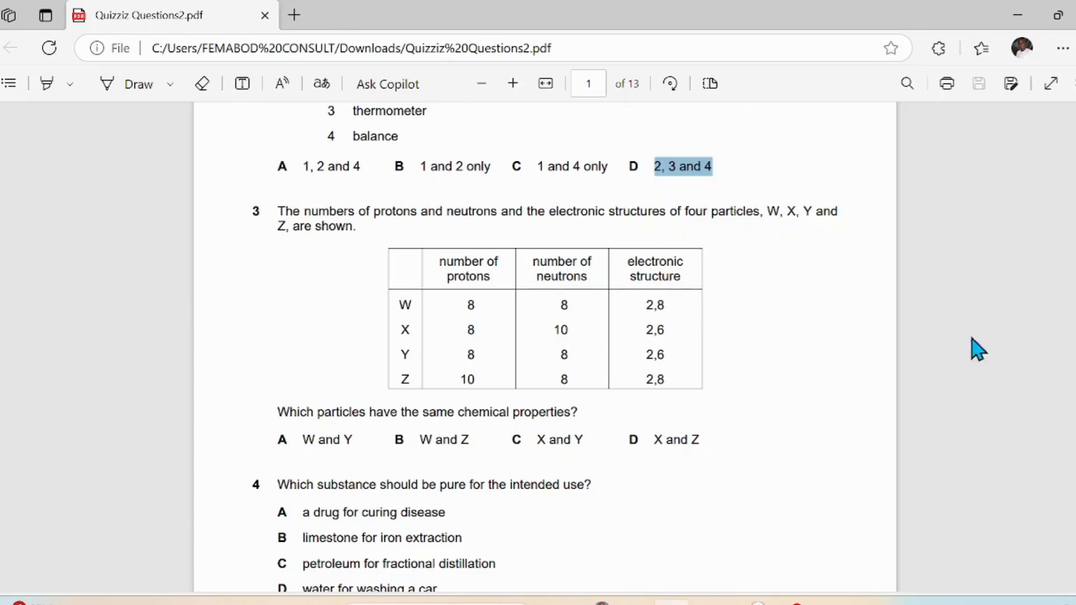
pyautogui.click(687, 208)
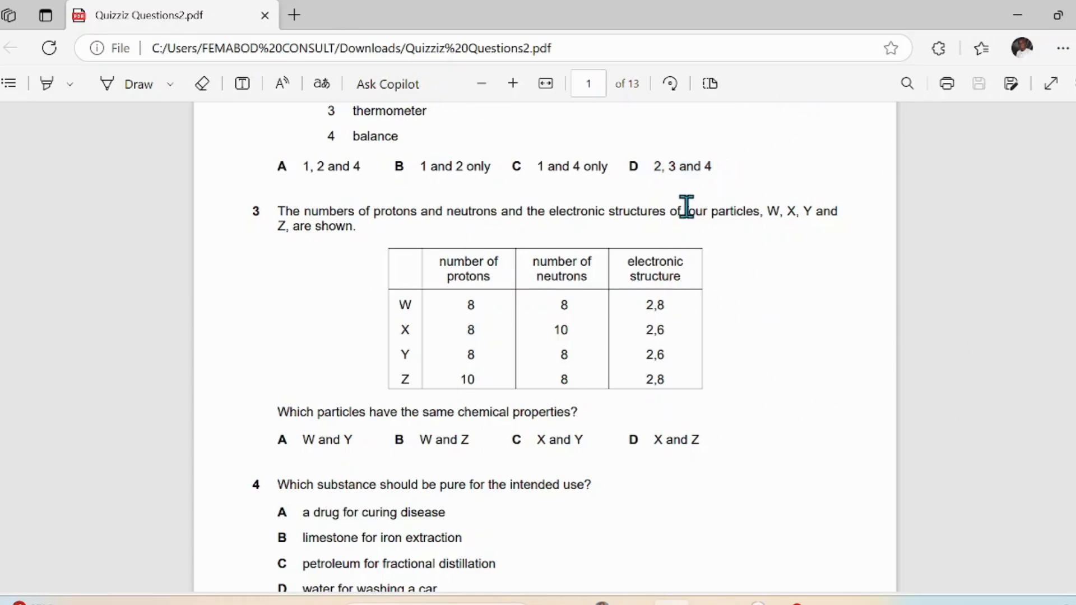
pyautogui.hotkey('alt', 'Tab')
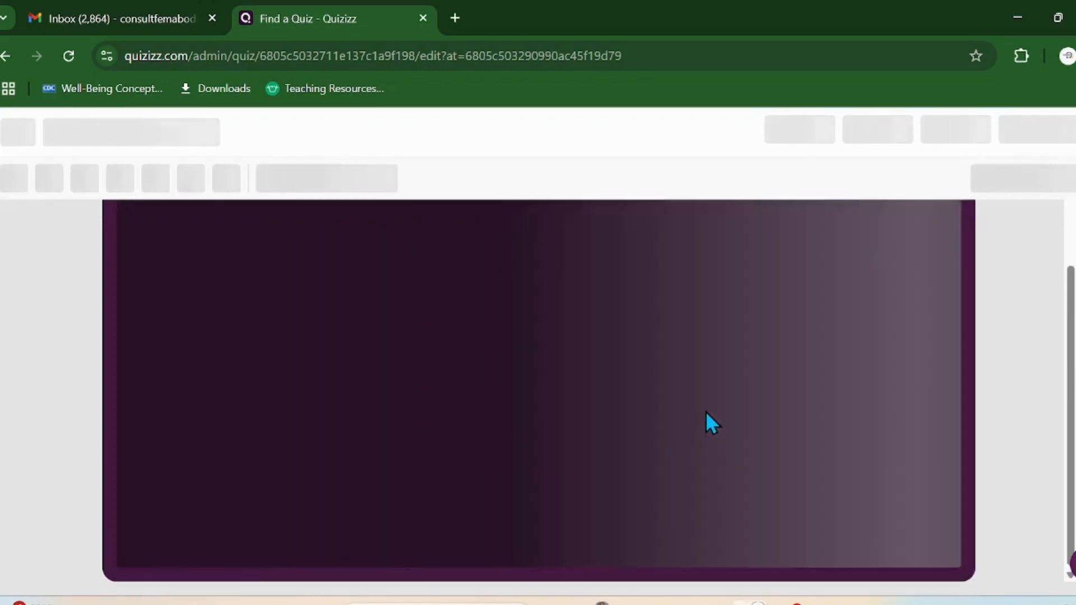
pyautogui.hotkey('alt', 'Tab')
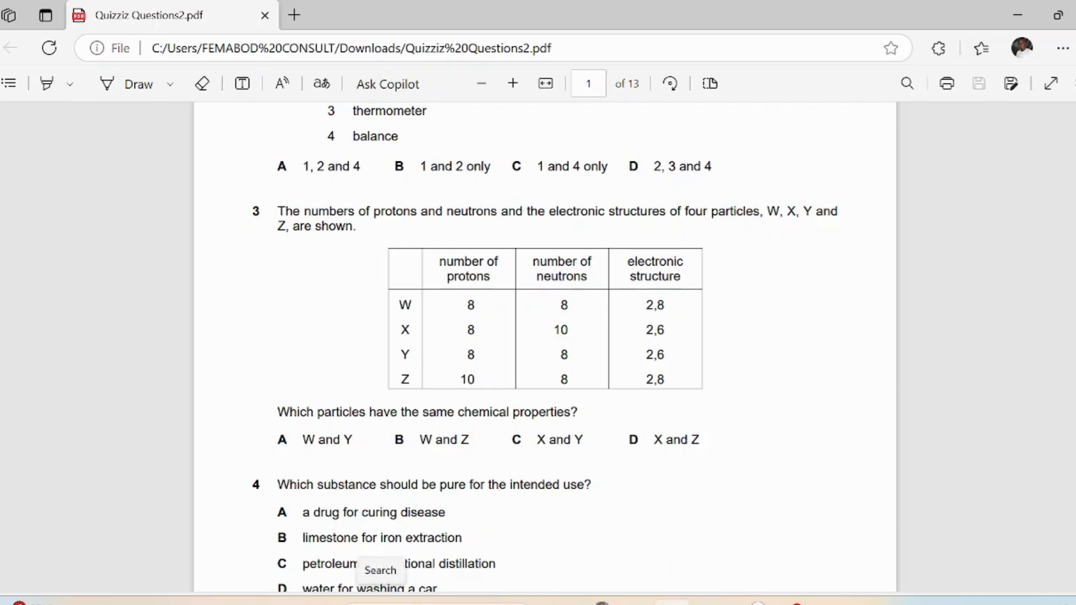
pyautogui.click(436, 604)
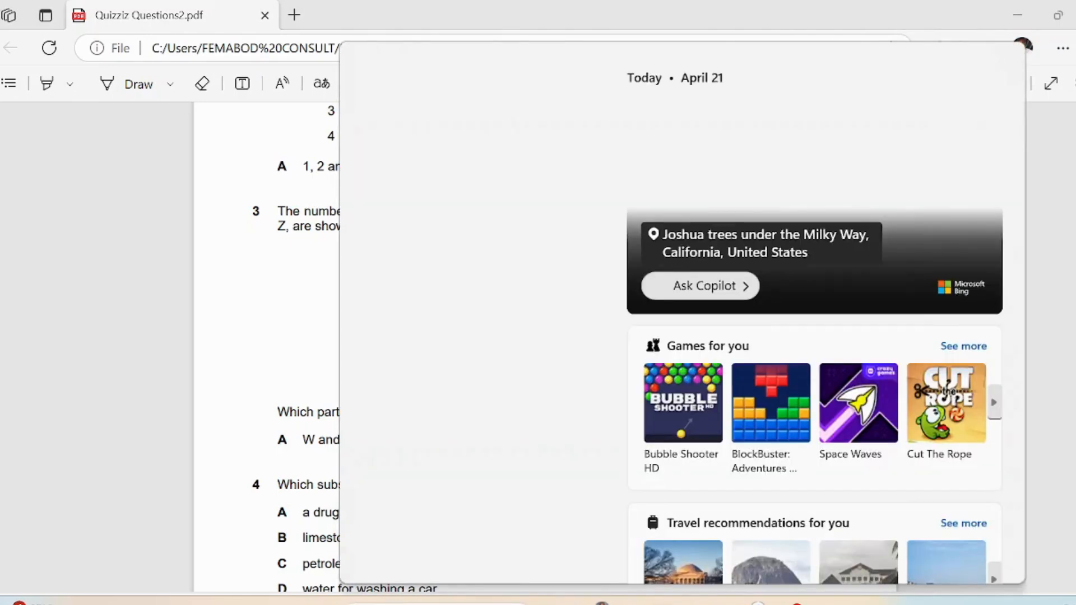
pyautogui.write('snip')
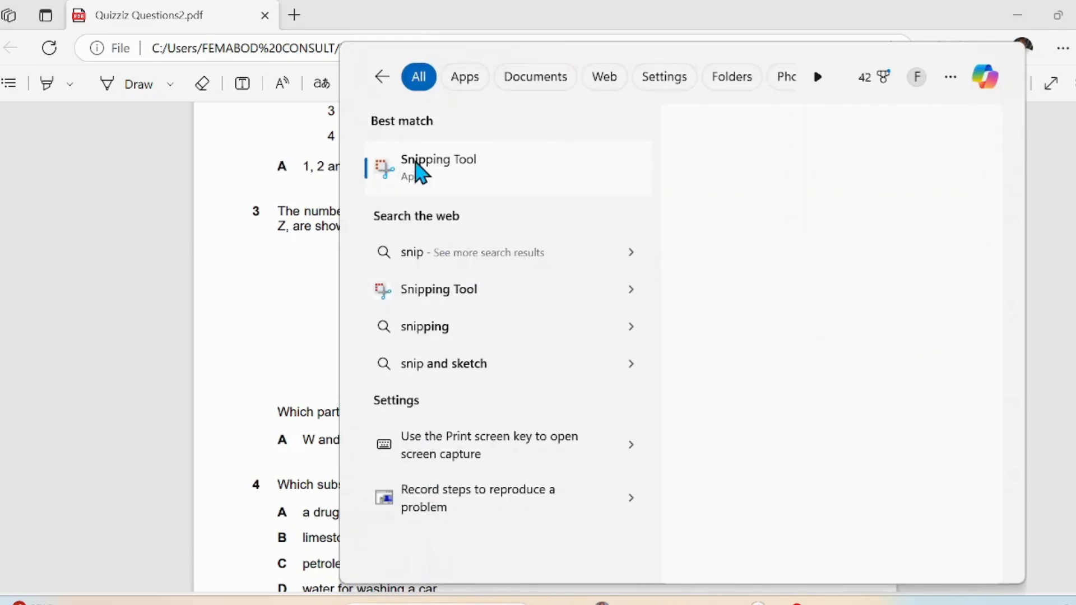
pyautogui.rightClick(417, 163)
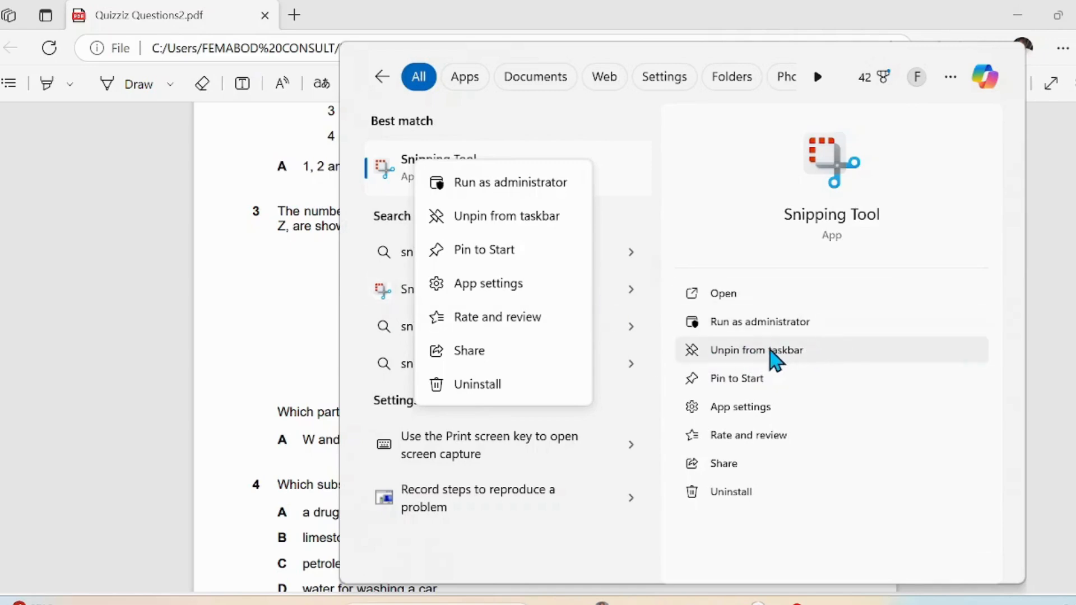
pyautogui.press('Escape')
pyautogui.press('Escape')
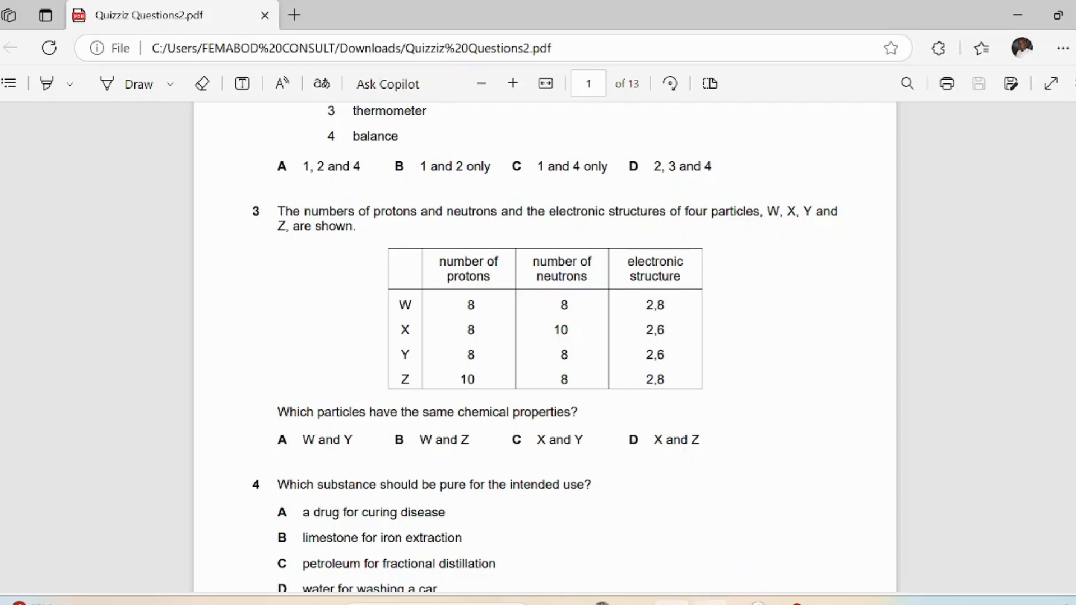
# Step: Snip question 3's text and particle table with Snipping Tool
pyautogui.click(709, 604)
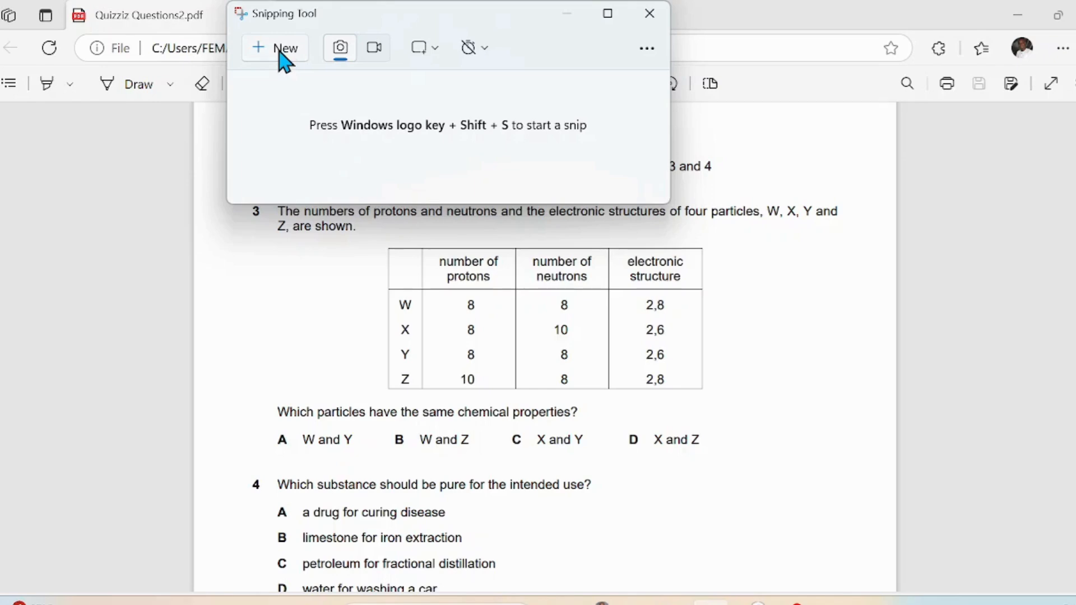
pyautogui.click(280, 56)
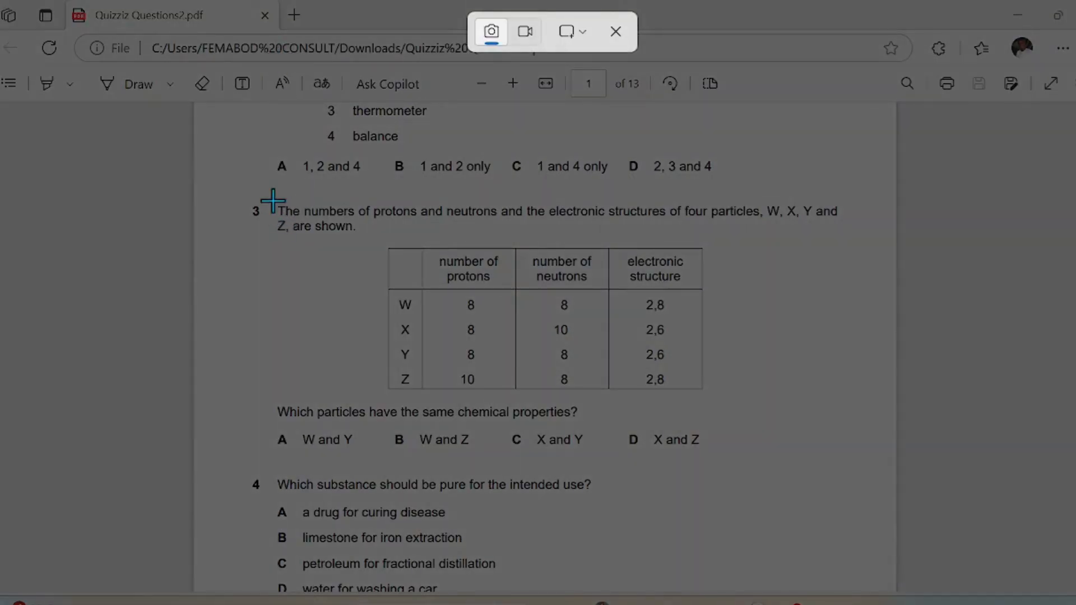
pyautogui.moveTo(272, 196); pyautogui.dragTo(853, 399)
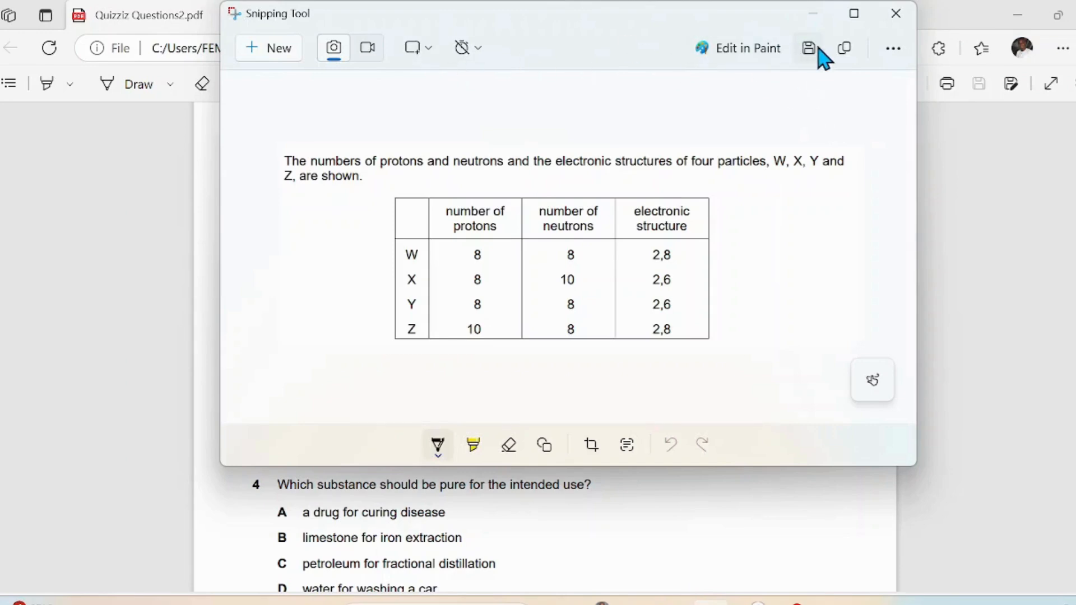
# Step: Save the snip as 'Q3' in Downloads and minimize Snipping Tool
pyautogui.click(808, 49)
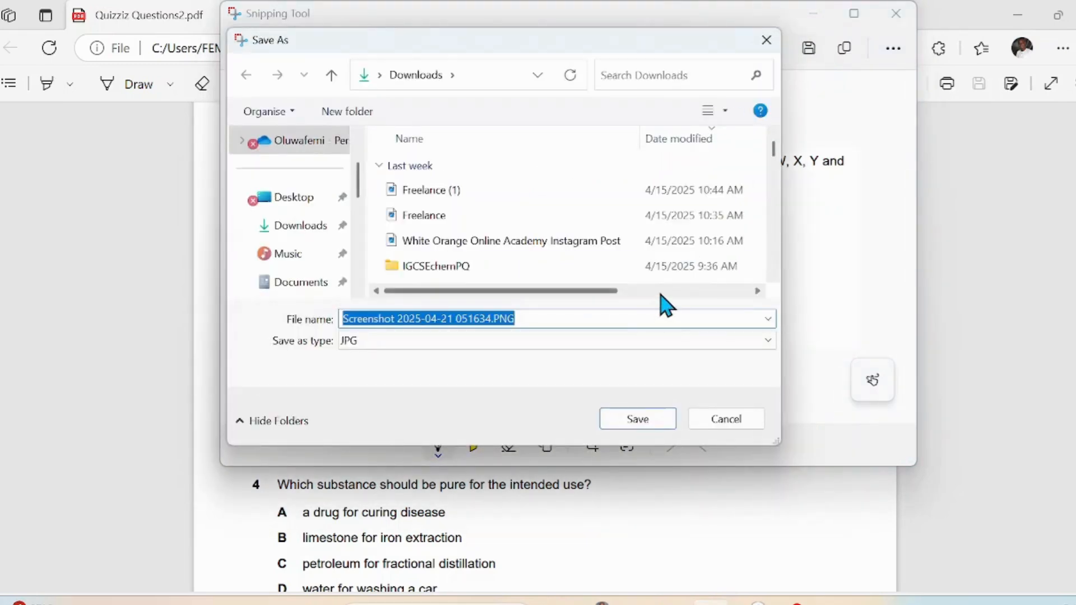
pyautogui.write('Q')
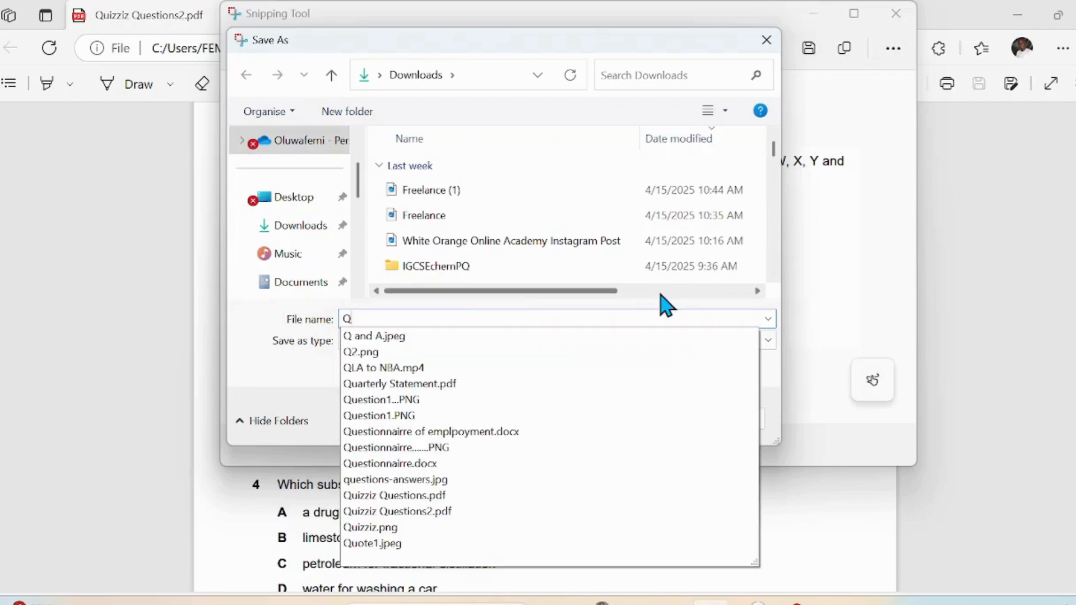
pyautogui.write('3')
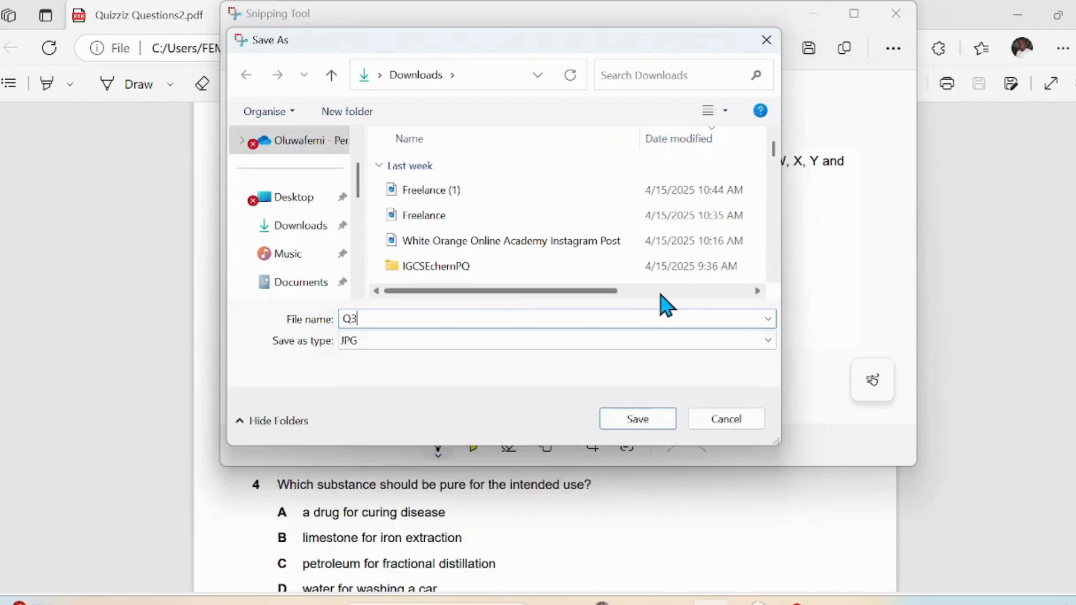
pyautogui.click(639, 421)
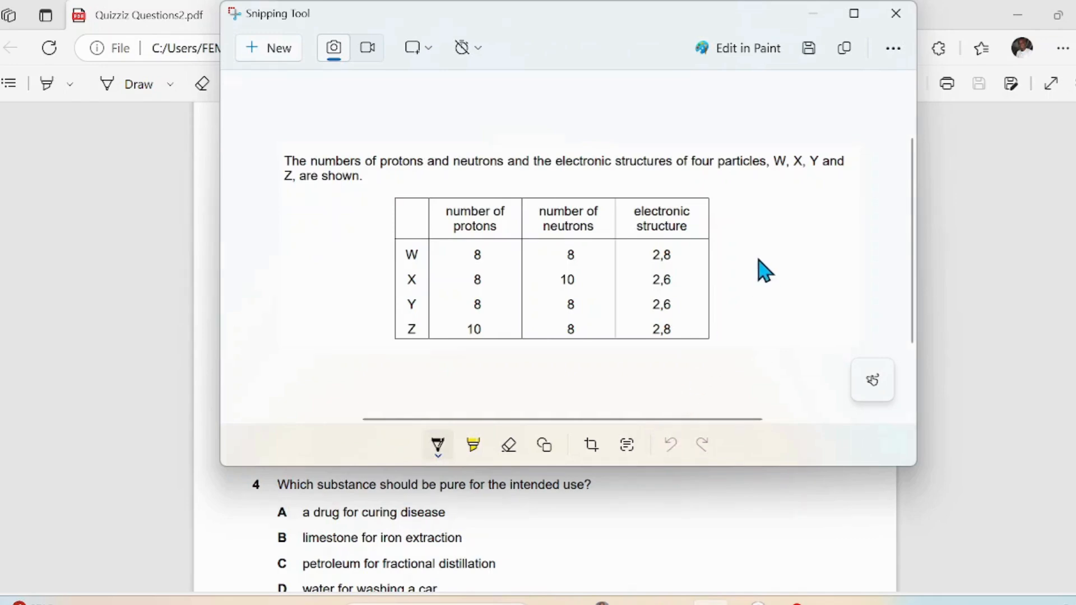
pyautogui.click(827, 8)
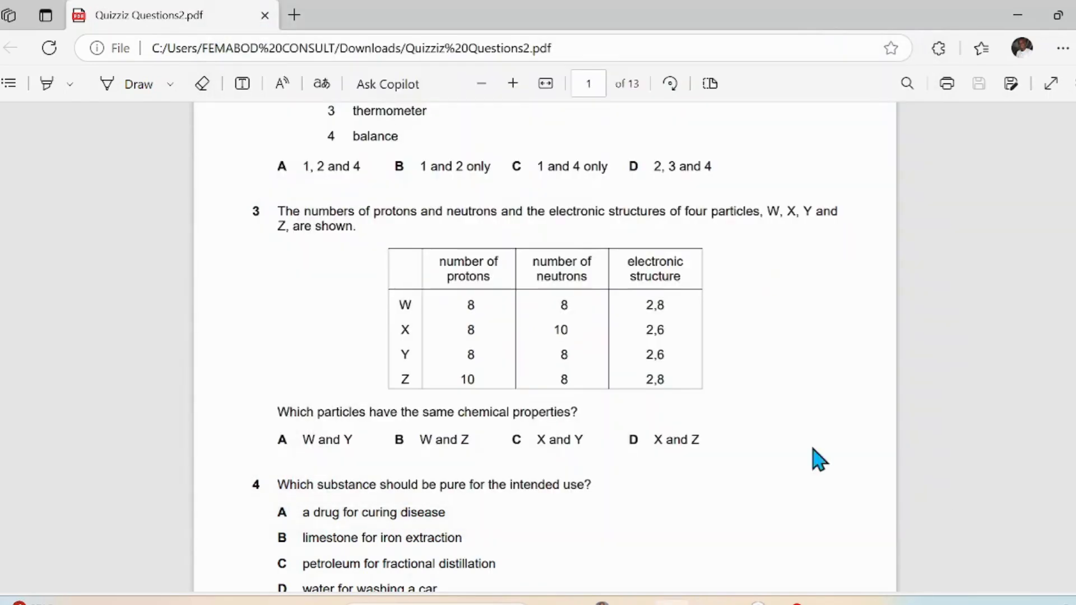
# Step: Scroll the Science Quiz list to question 3 and open it for editing
pyautogui.click(755, 604)
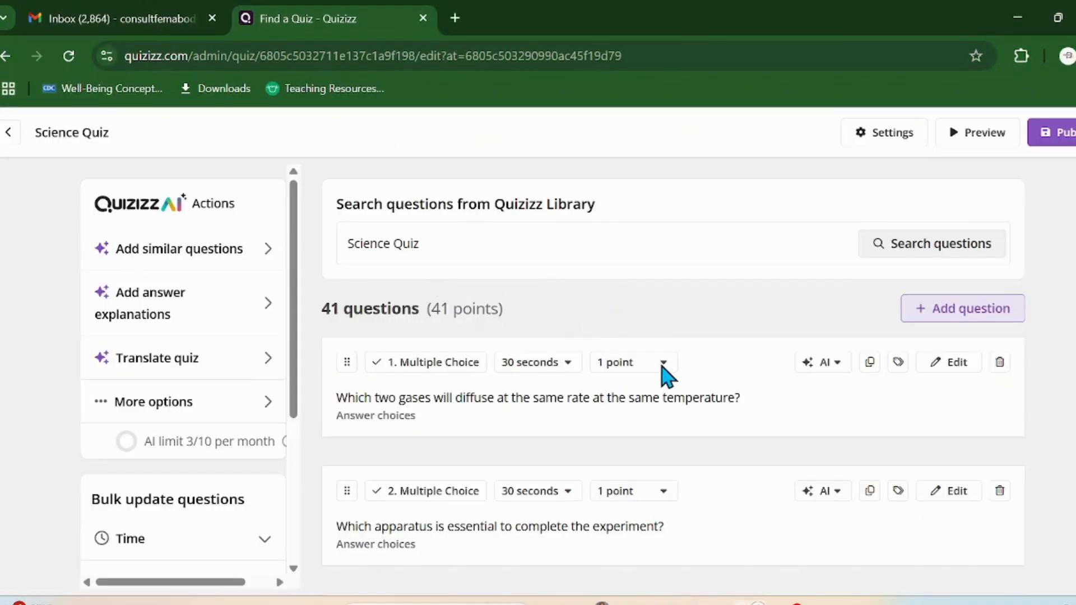
pyautogui.scroll(-15, 804, 422)
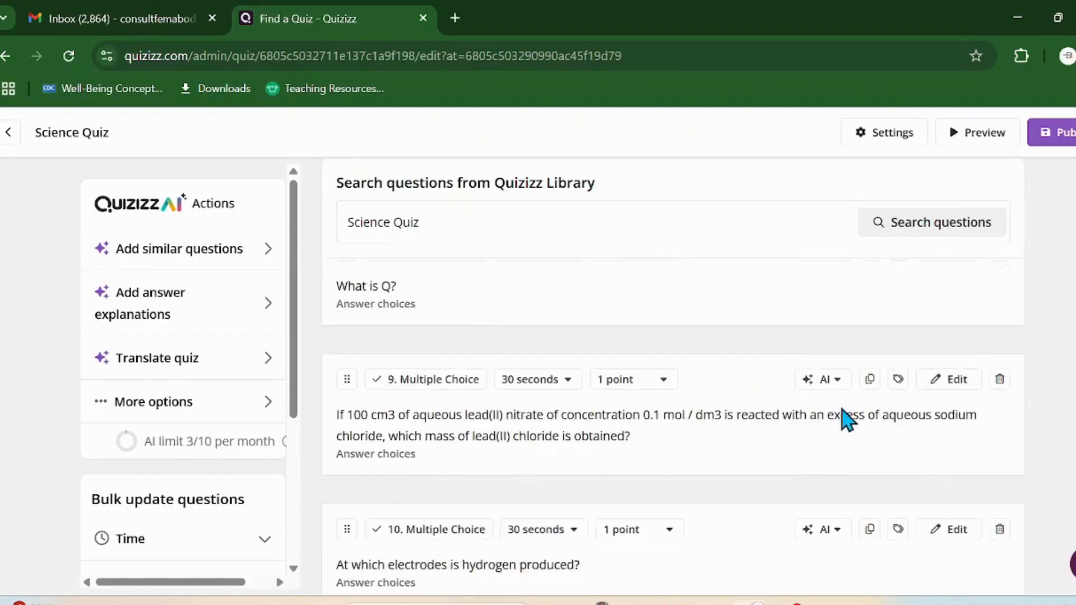
pyautogui.scroll(5, 845, 418)
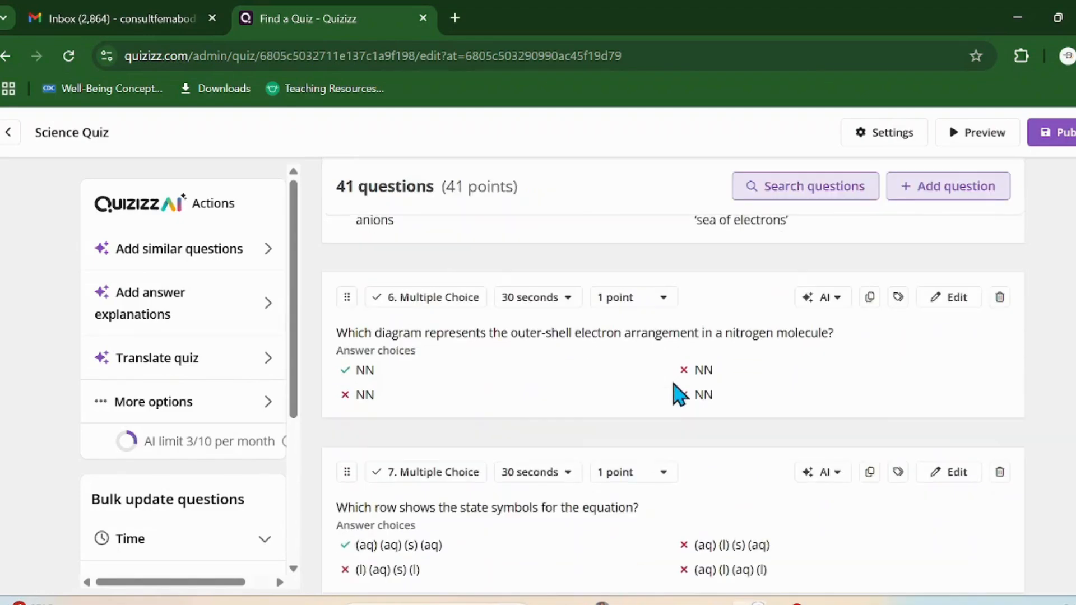
pyautogui.scroll(8, 479, 507)
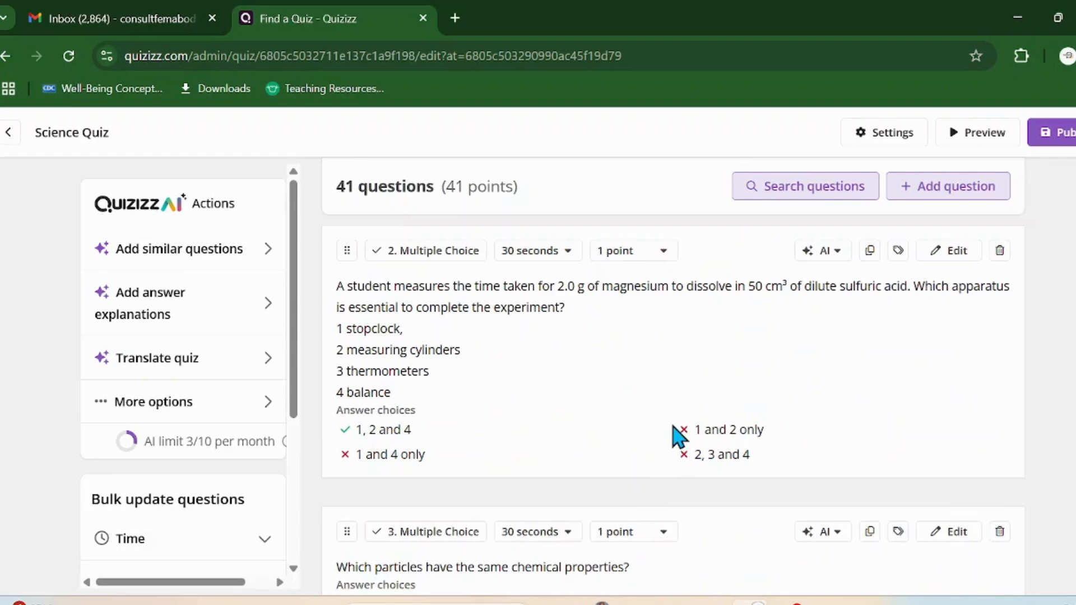
pyautogui.scroll(3, 679, 437)
pyautogui.scroll(-5, 676, 437)
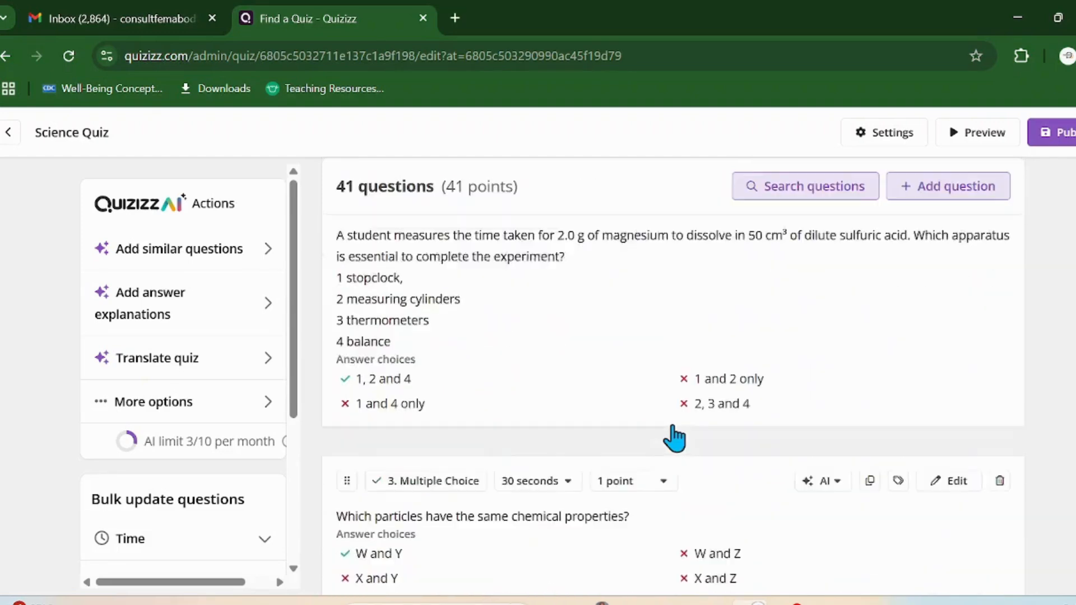
pyautogui.scroll(-2, 543, 331)
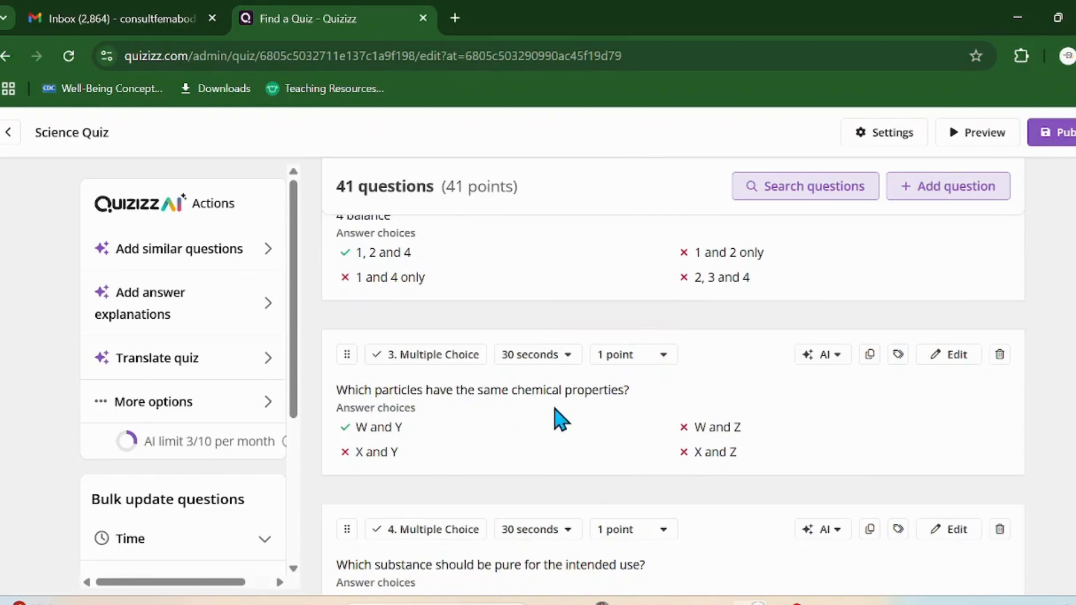
pyautogui.click(953, 357)
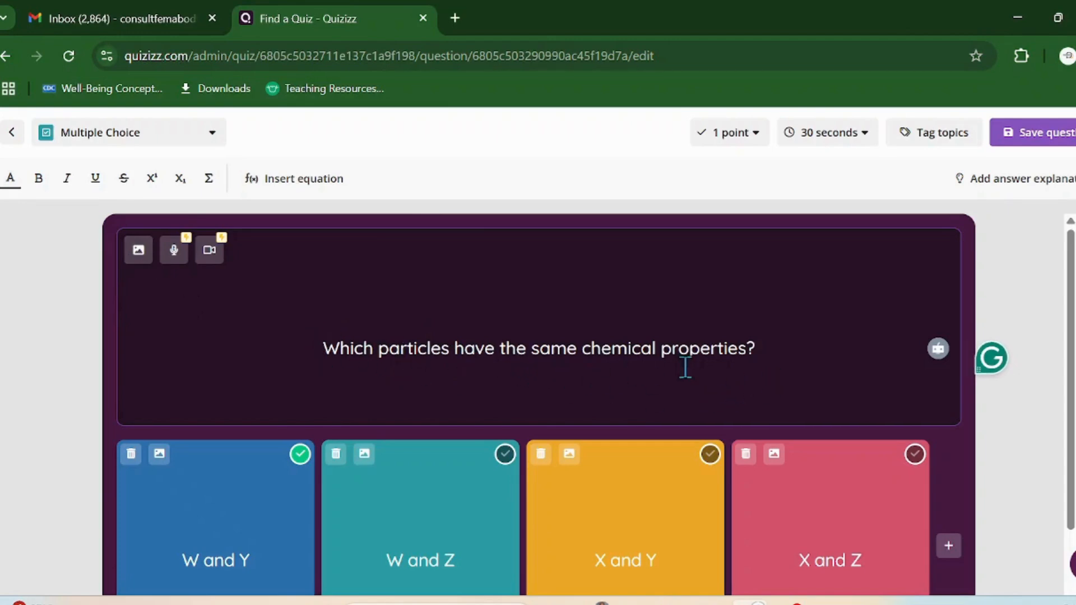
# Step: Compare question 3's wording with the PDF, then return to the Quizizz editor
pyautogui.hotkey('alt', 'Tab')
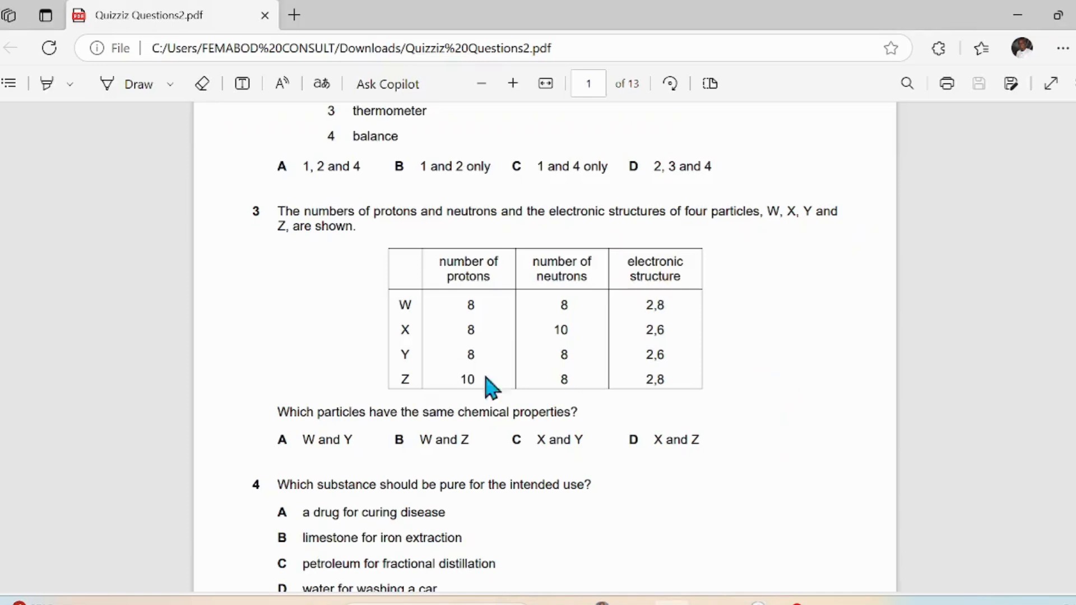
pyautogui.moveTo(317, 416); pyautogui.dragTo(377, 417)
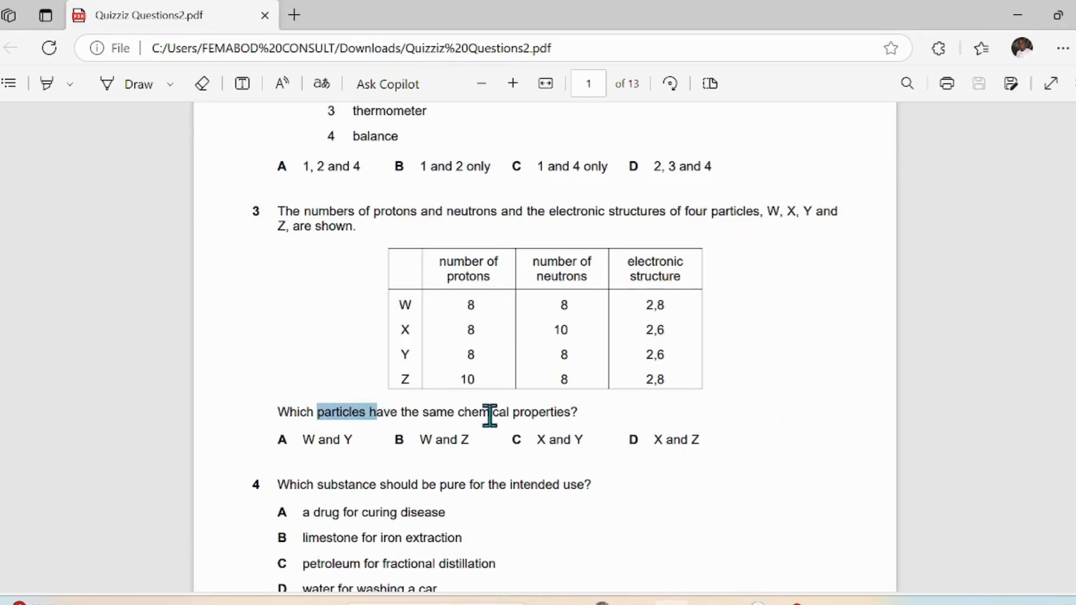
pyautogui.click(503, 411)
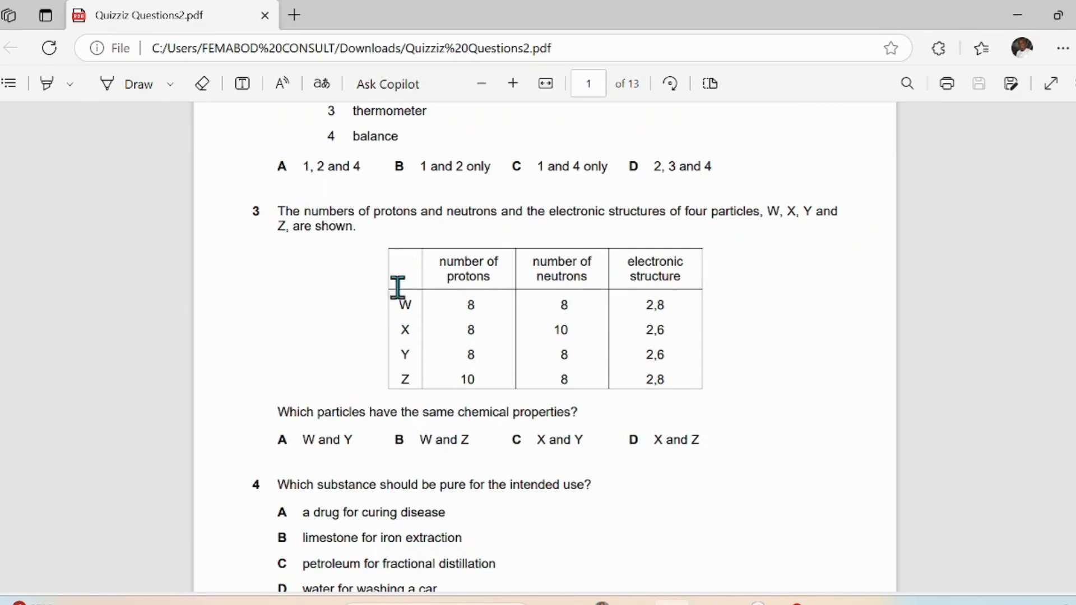
pyautogui.hotkey('alt', 'Tab')
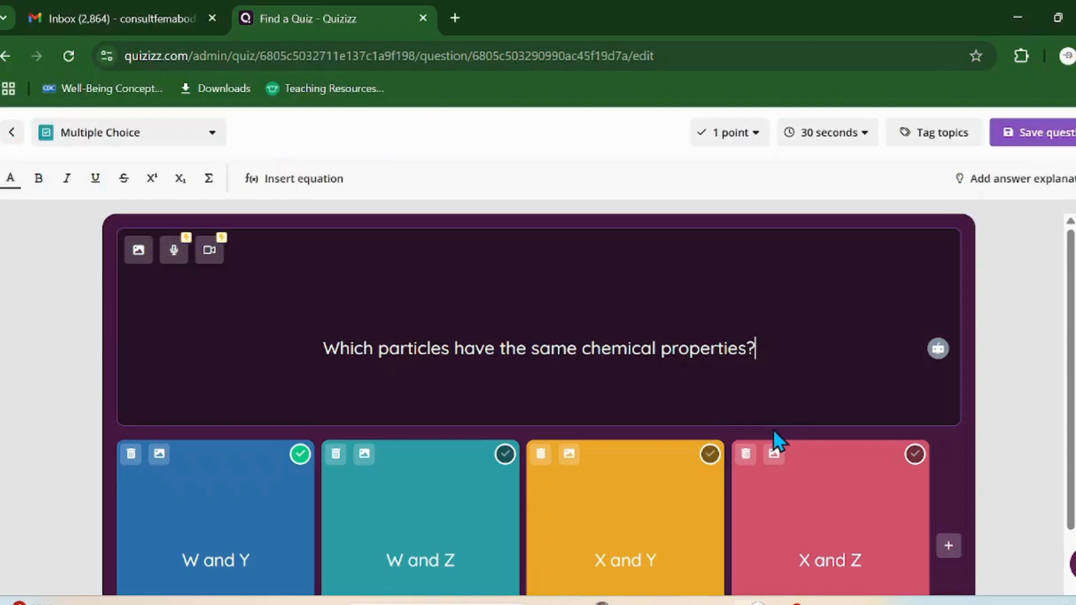
# Step: Upload the Q3 screenshot from Downloads and save it as question 3's image
pyautogui.click(137, 254)
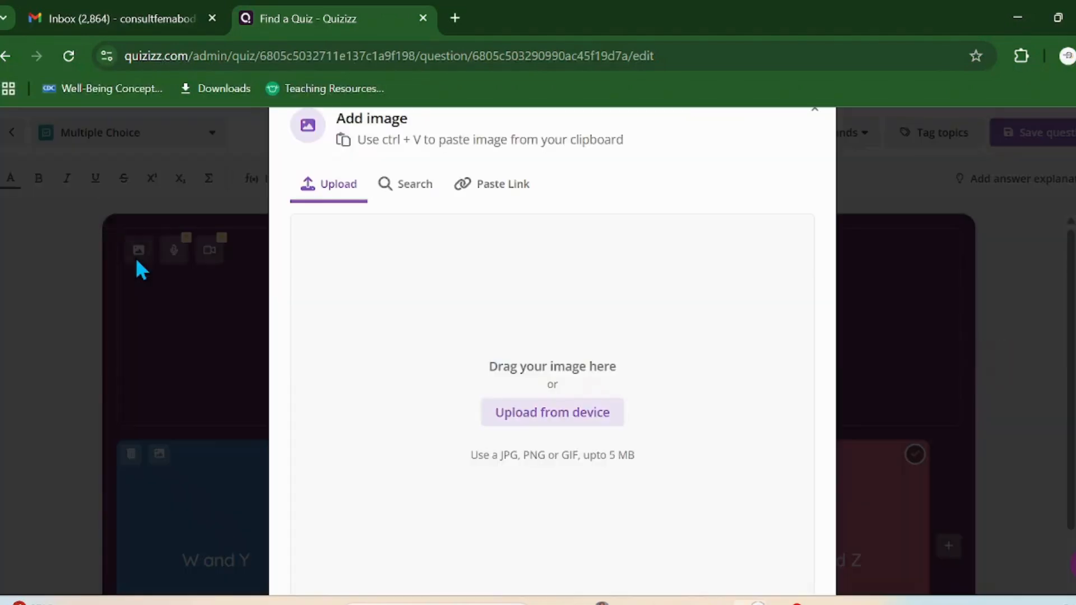
pyautogui.click(590, 427)
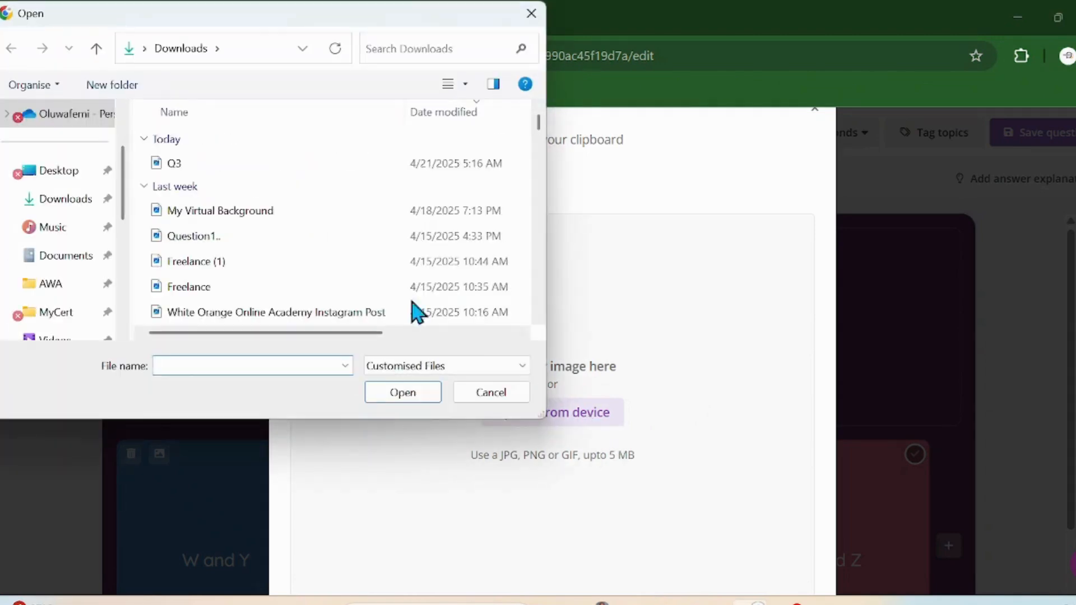
pyautogui.click(196, 163)
pyautogui.click(404, 394)
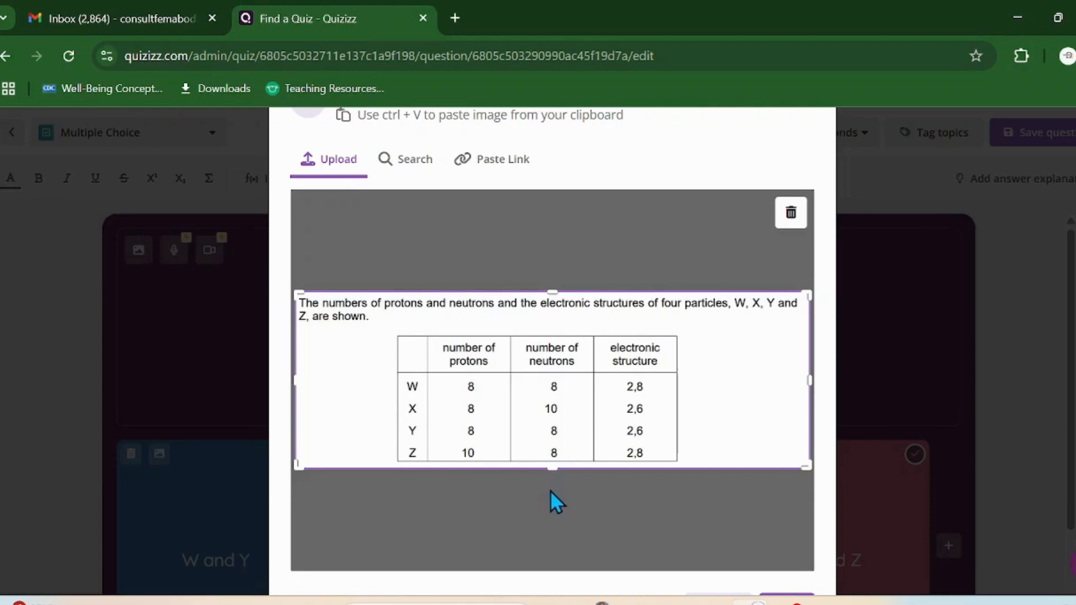
pyautogui.moveTo(805, 291); pyautogui.dragTo(832, 291)
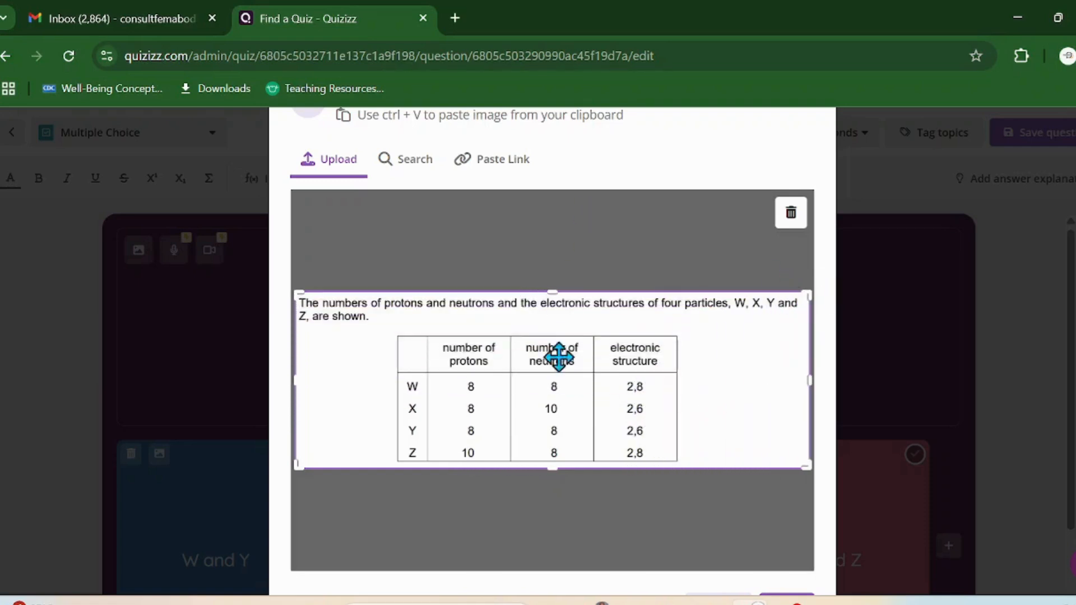
pyautogui.scroll(-1, 776, 522)
pyautogui.click(791, 563)
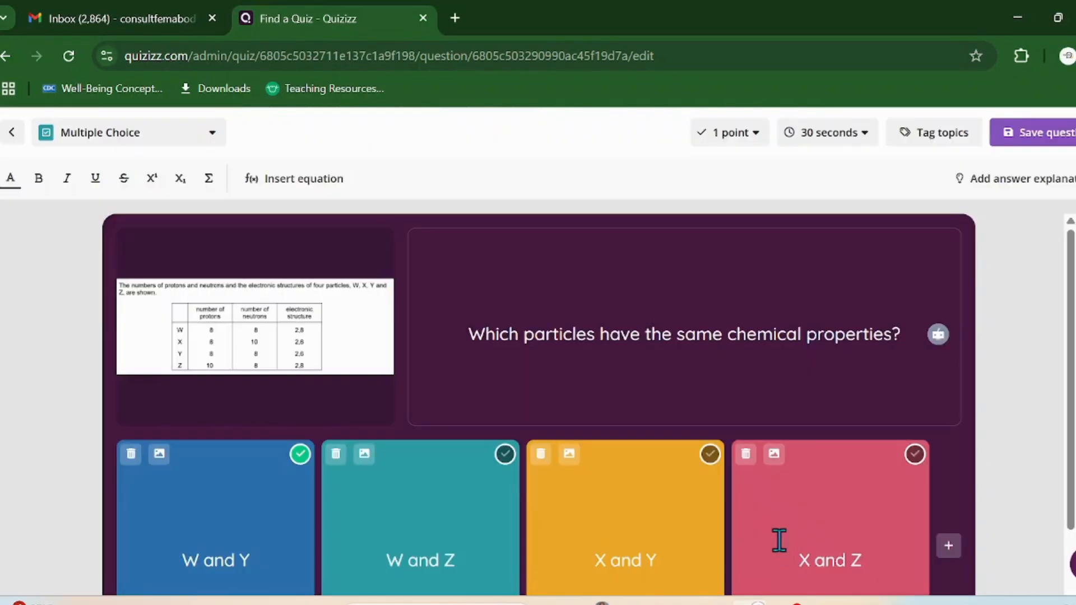
# Step: Enlarge question 3's particle-table image, close the preview, then enlarge it again to check readability
pyautogui.moveTo(197, 351)
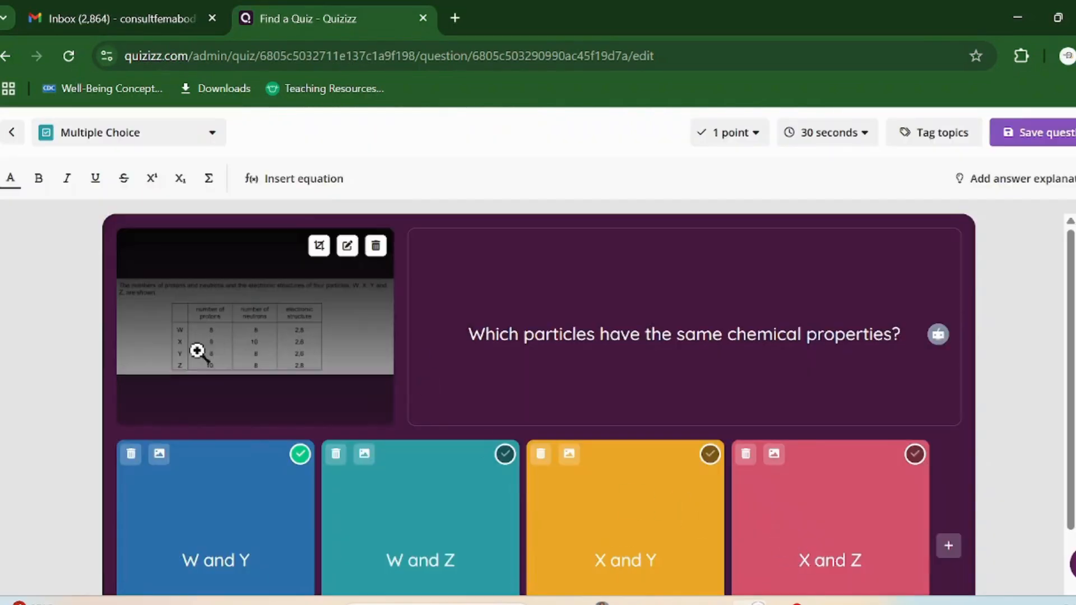
pyautogui.click(264, 339)
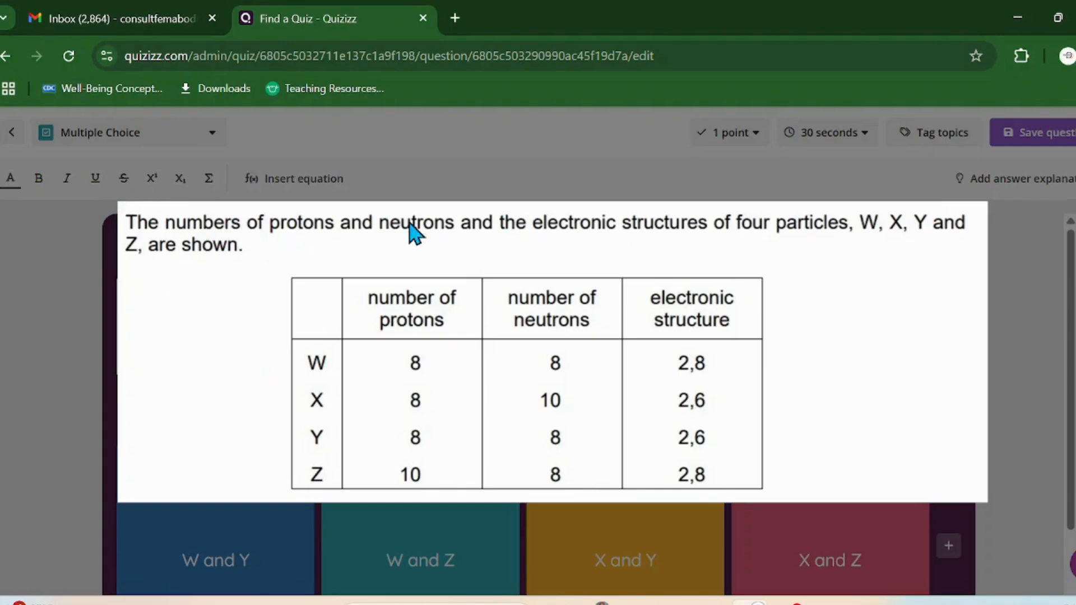
pyautogui.click(791, 346)
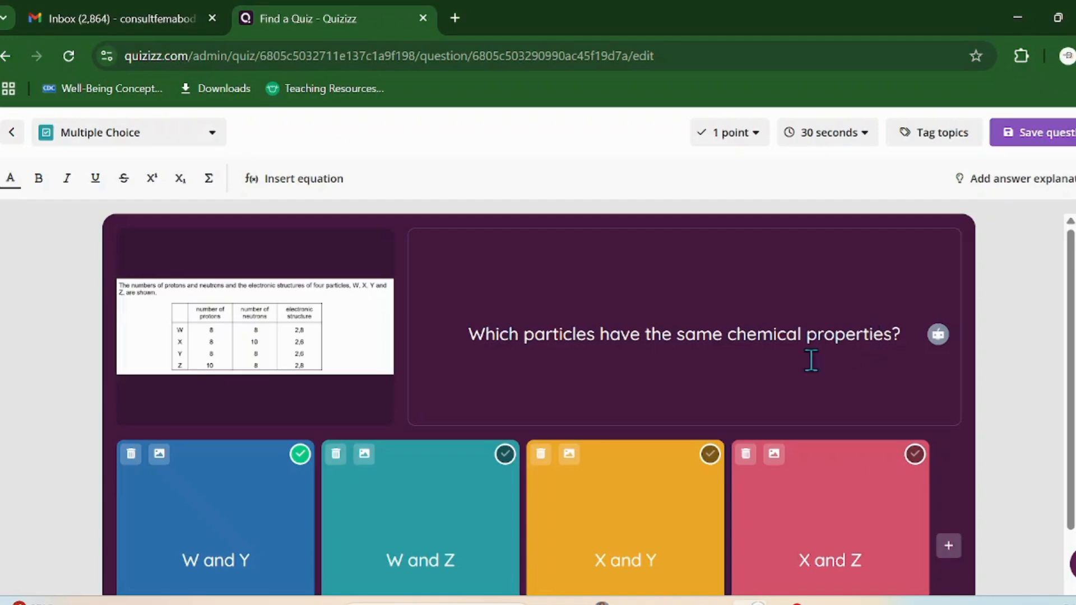
pyautogui.moveTo(263, 329)
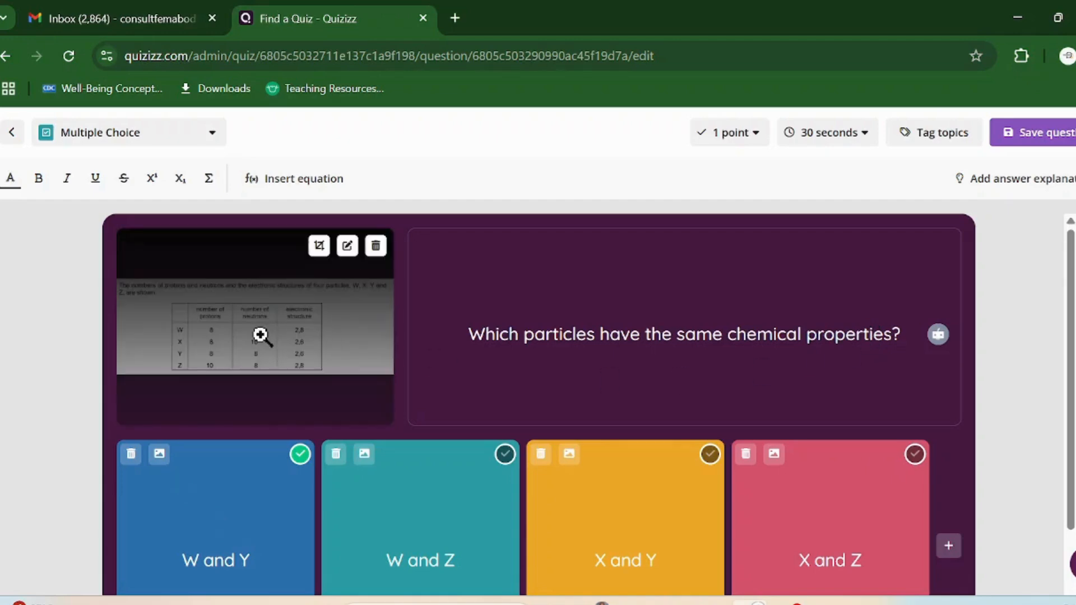
pyautogui.click(262, 338)
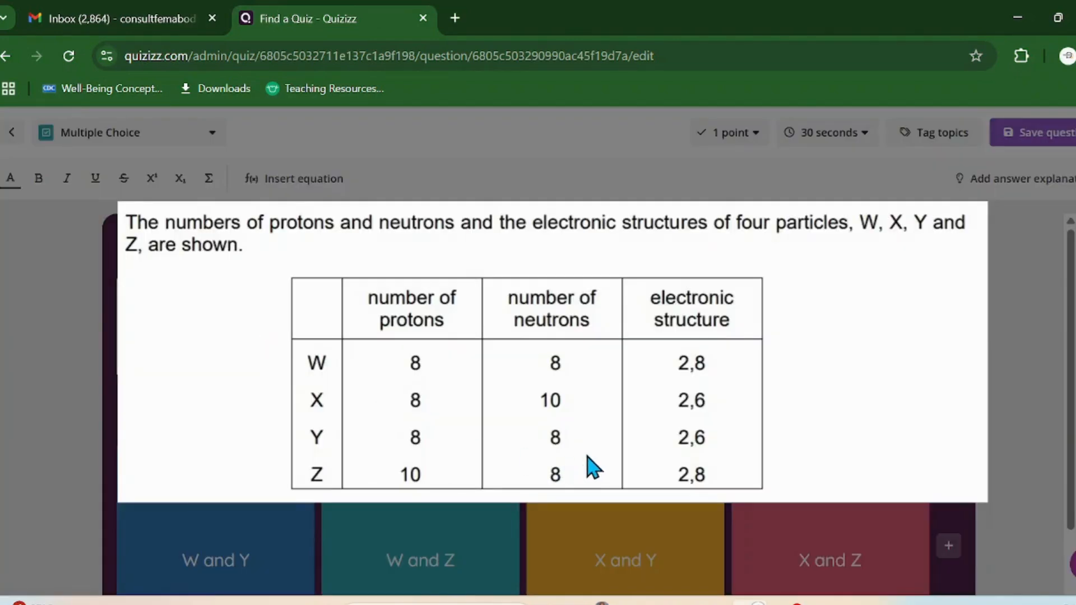
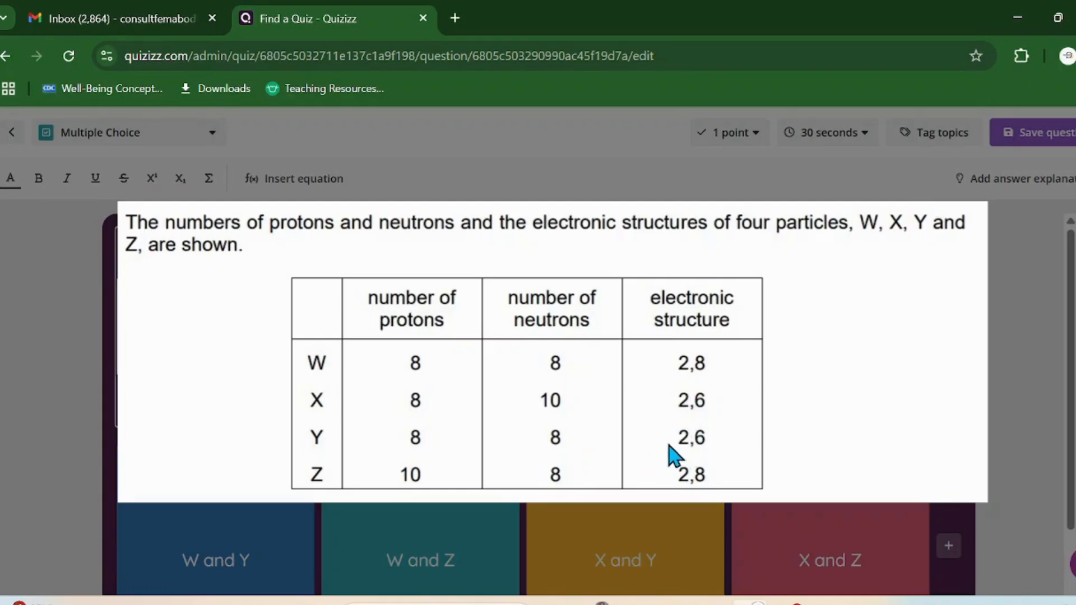
# Step: Mark X and Y as question 3's correct answer, recheck its table image, and save the question
pyautogui.click(504, 547)
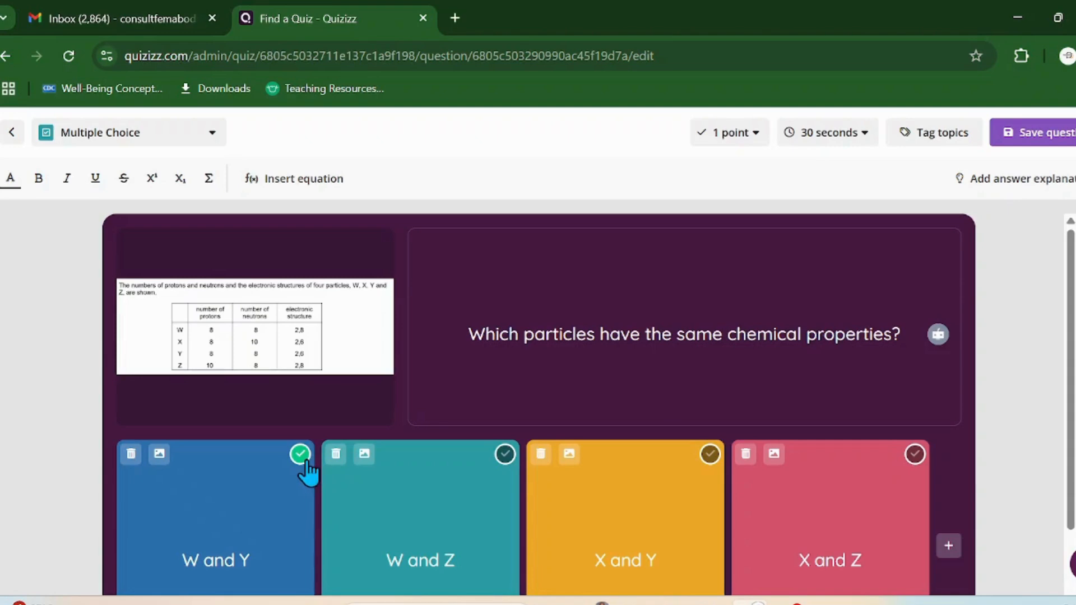
pyautogui.click(711, 457)
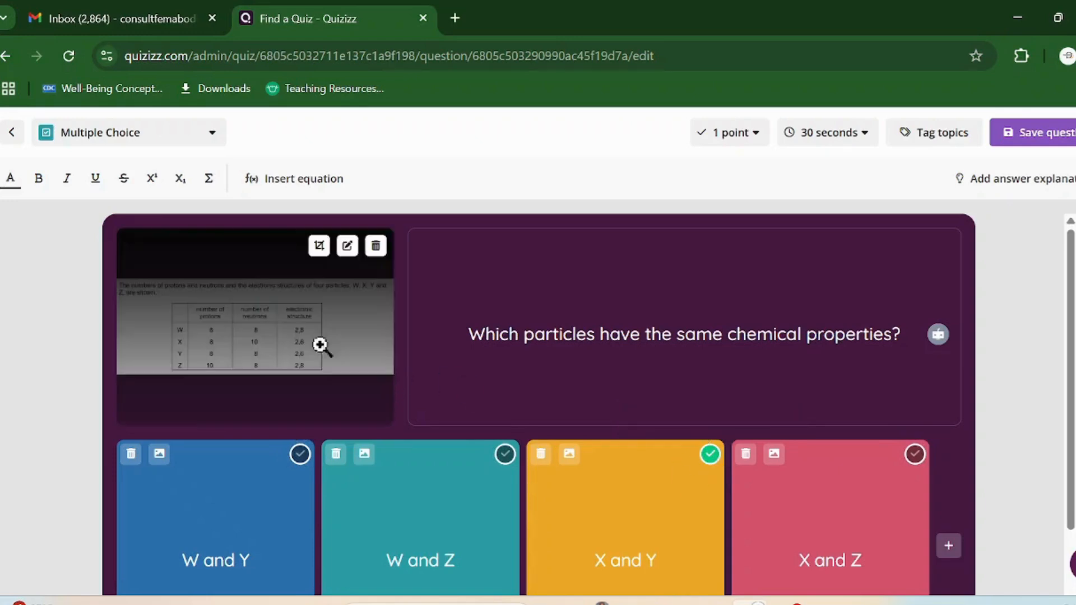
pyautogui.click(277, 336)
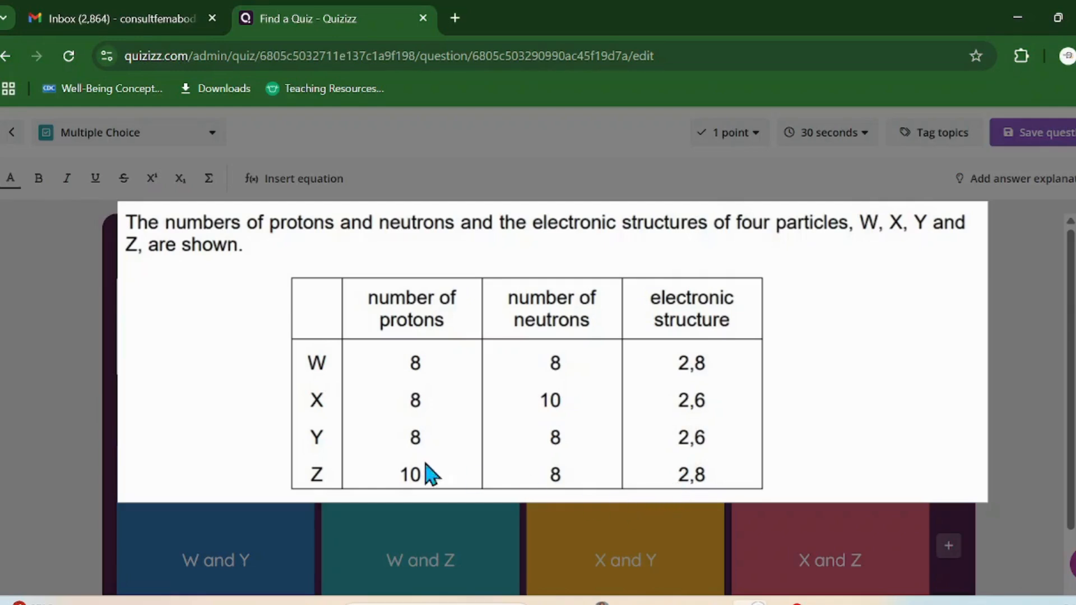
pyautogui.click(639, 503)
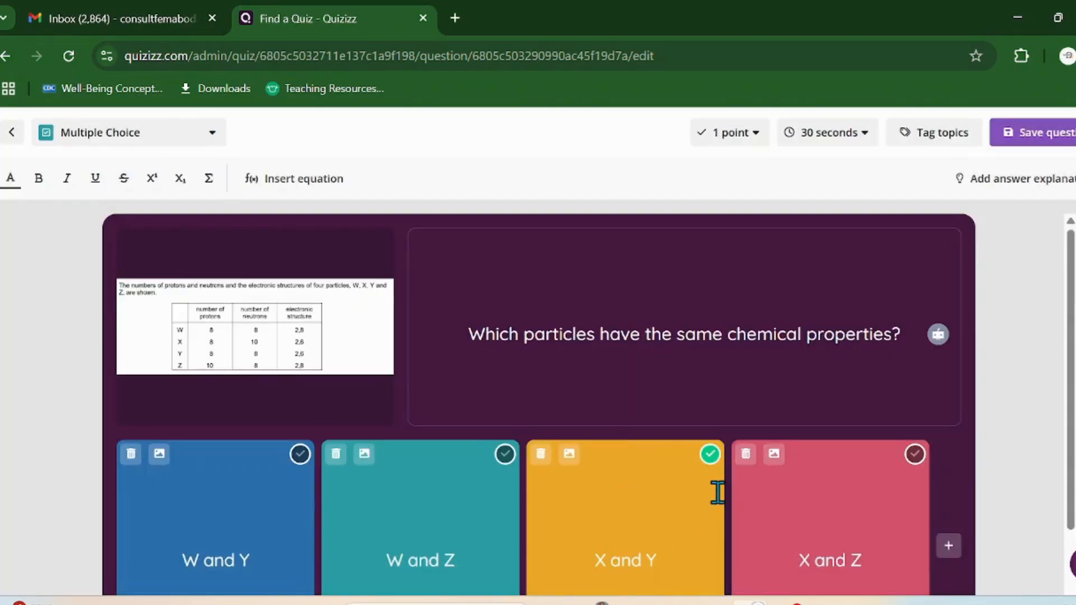
pyautogui.scroll(-2, 723, 502)
pyautogui.scroll(1, 788, 451)
pyautogui.scroll(1, 790, 448)
pyautogui.click(1040, 140)
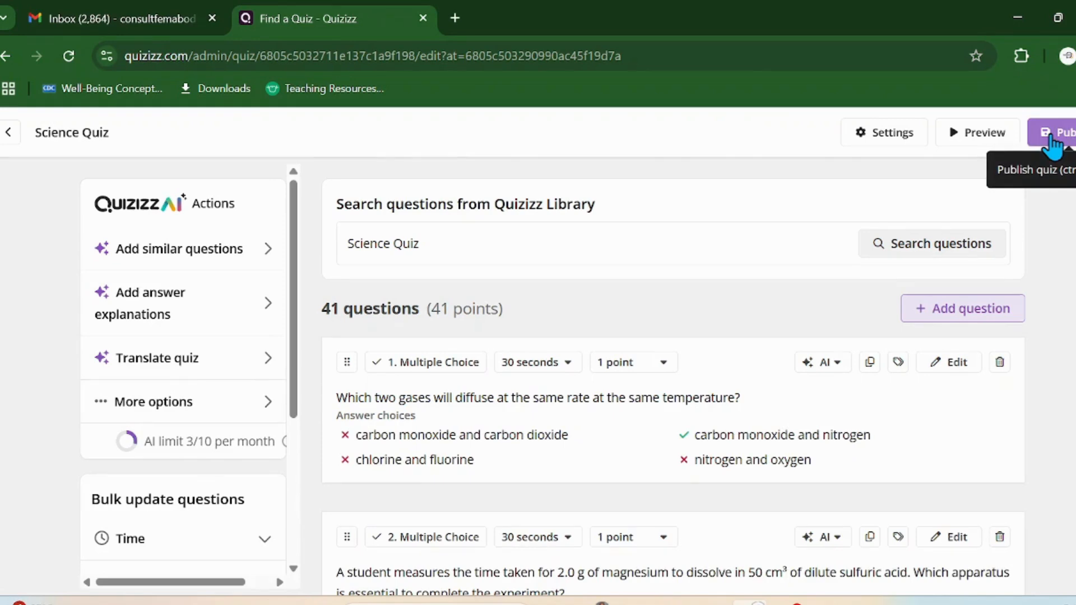
# Step: Check question 3's table image in the question list, then publish the Science Quiz
pyautogui.scroll(-10, 1054, 147)
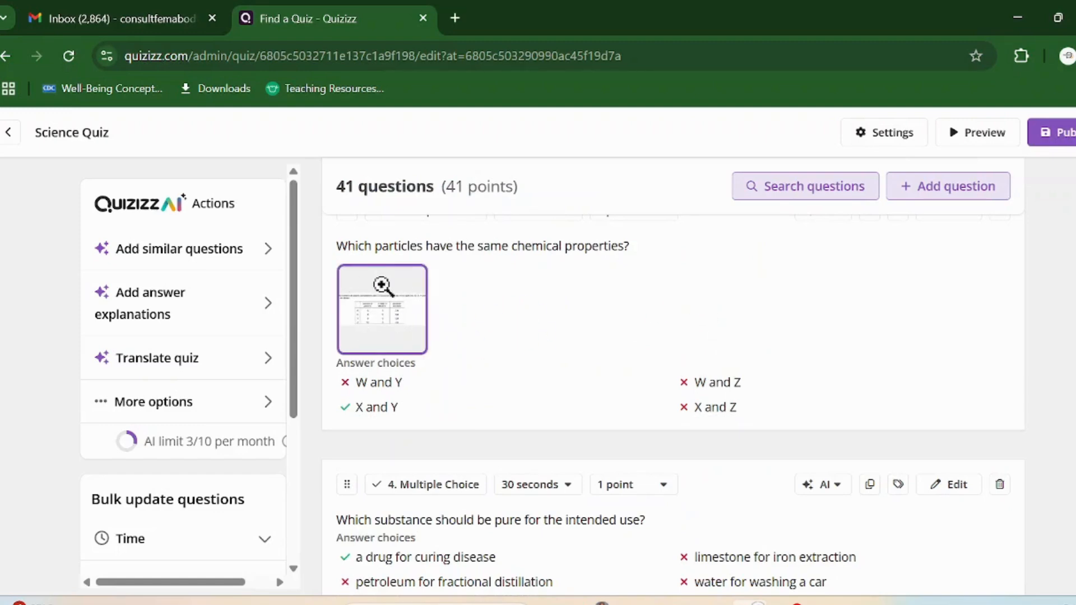
pyautogui.click(393, 304)
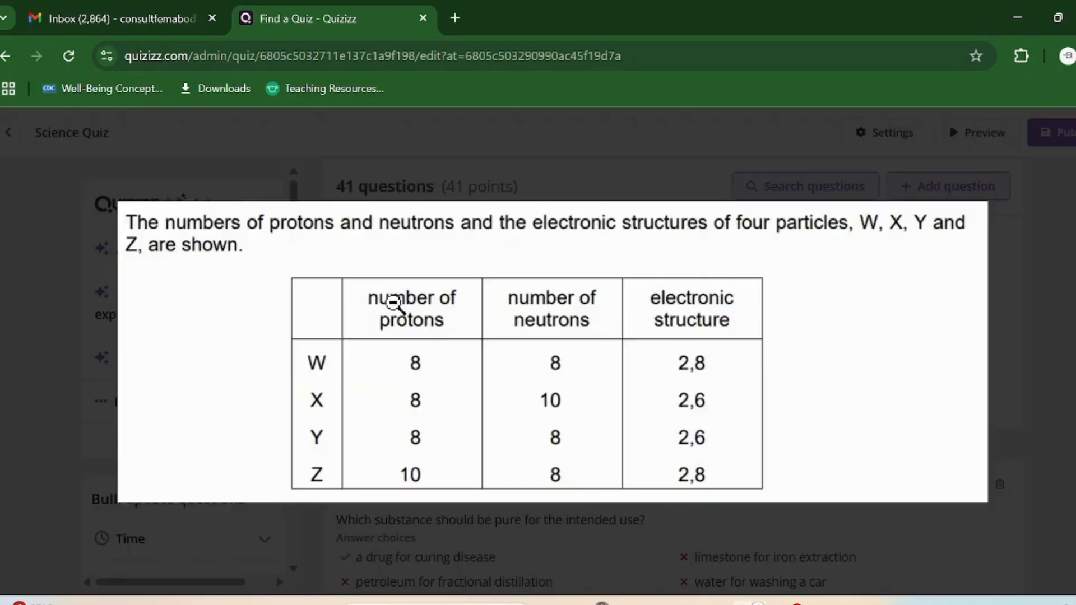
pyautogui.click(396, 306)
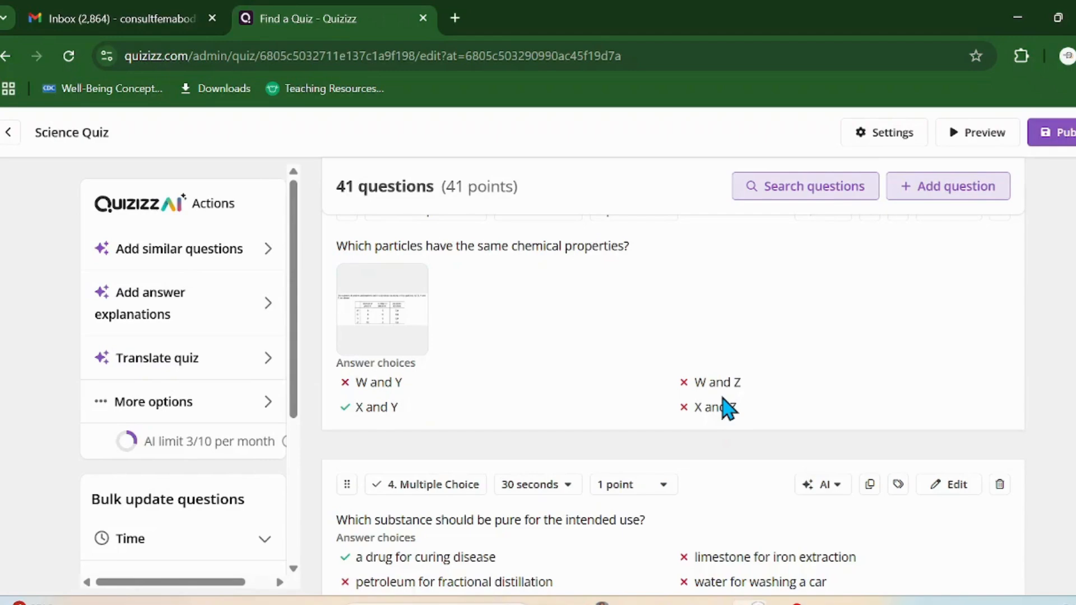
pyautogui.scroll(-4, 863, 346)
pyautogui.scroll(7, 873, 334)
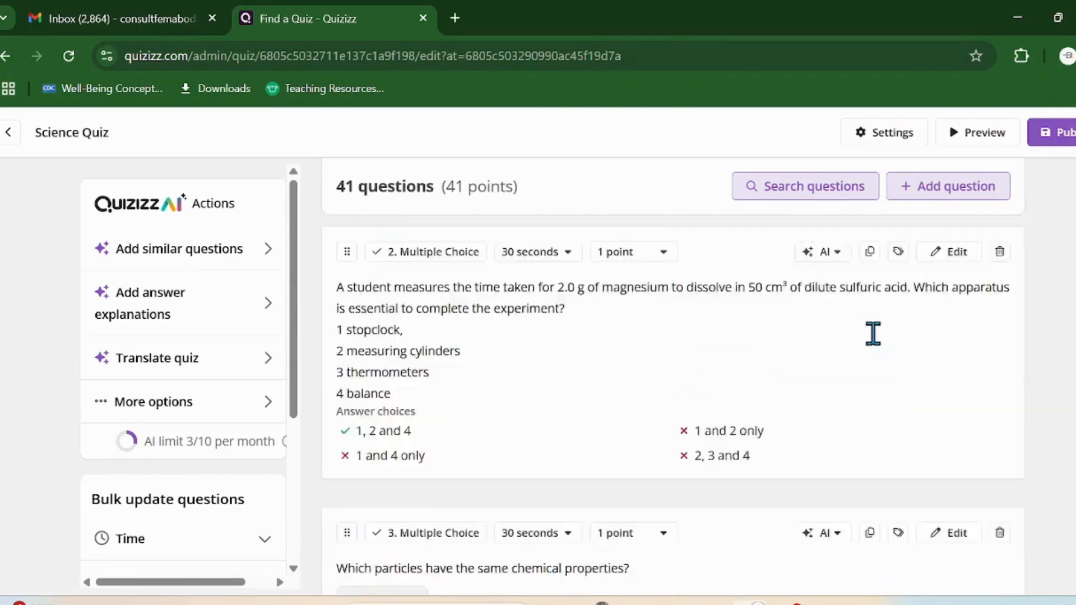
pyautogui.scroll(5, 872, 342)
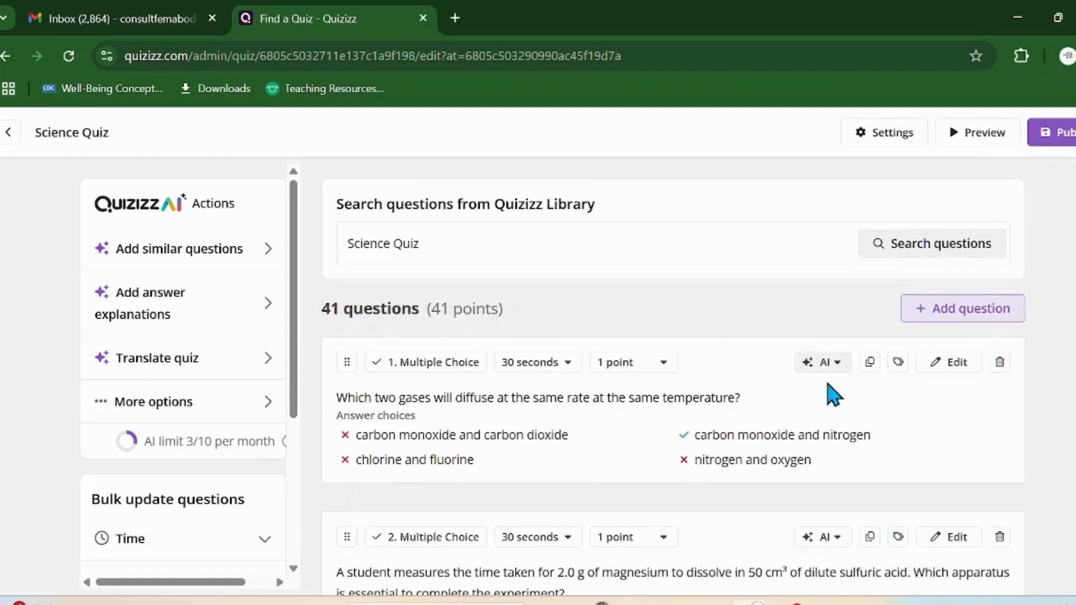
pyautogui.scroll(-3, 706, 395)
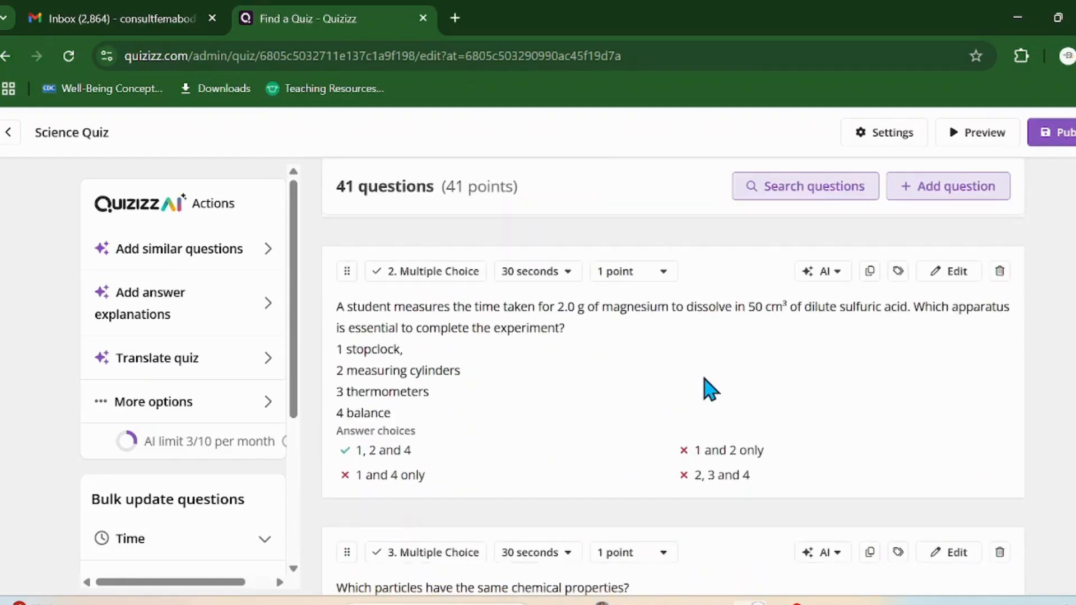
pyautogui.click(1057, 143)
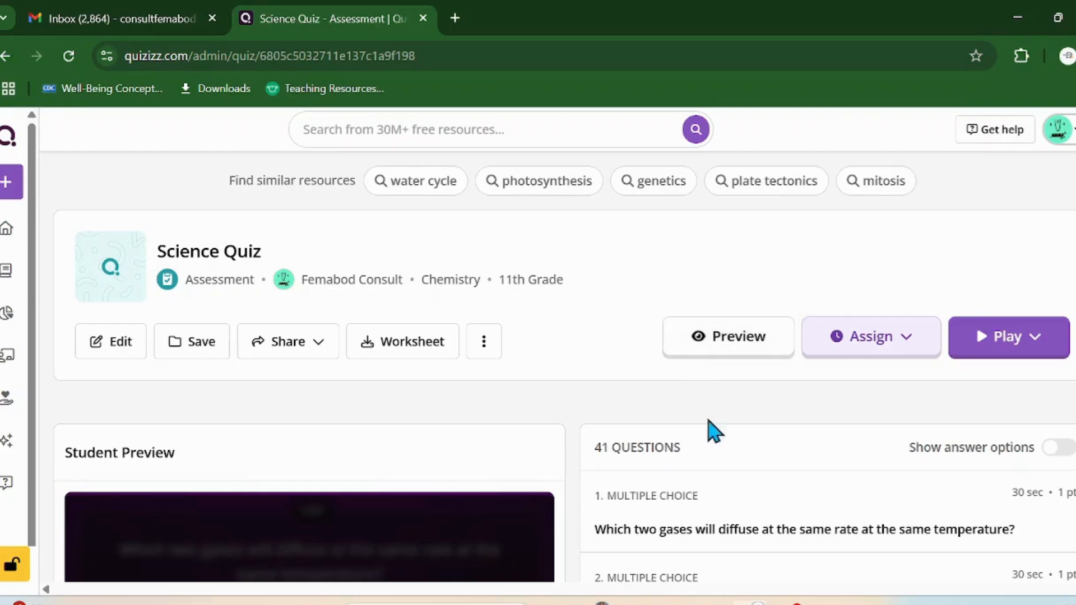
# Step: Start the Science Quiz's student preview and mute its sound
pyautogui.scroll(-5, 452, 471)
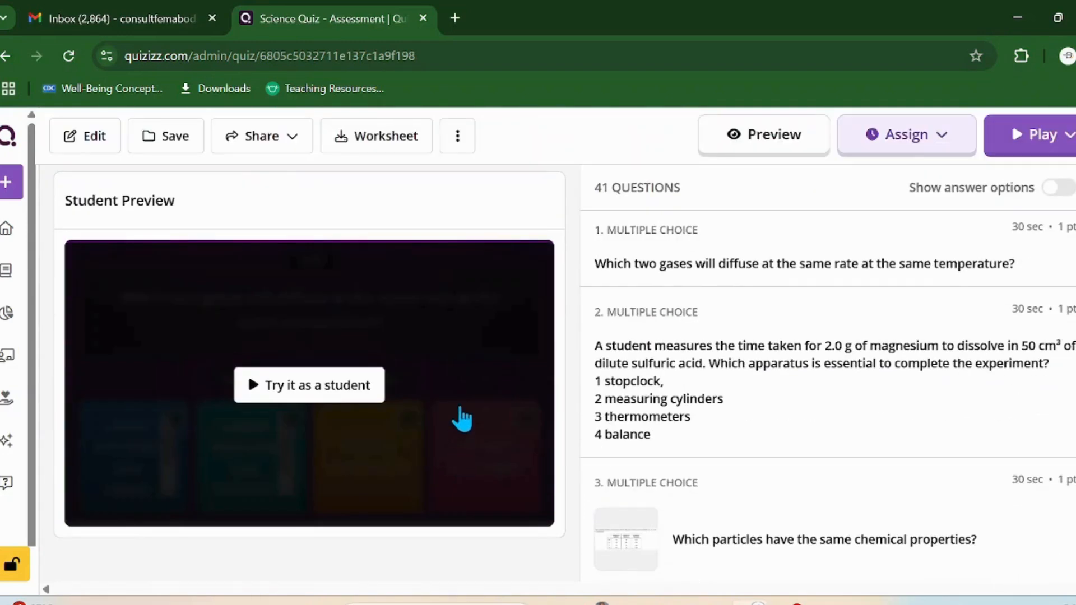
pyautogui.scroll(2, 464, 422)
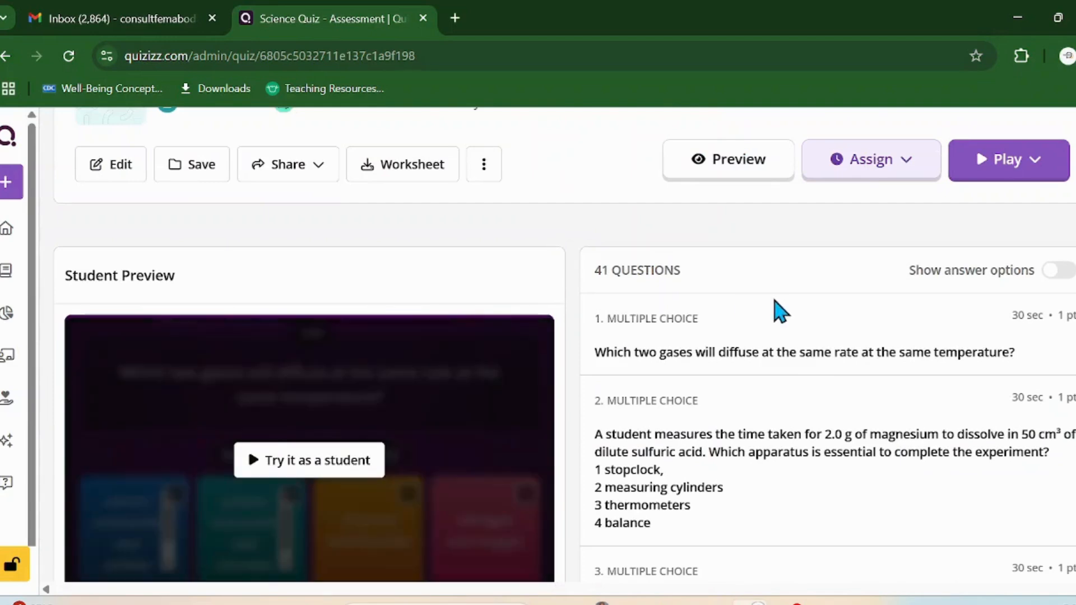
pyautogui.click(322, 461)
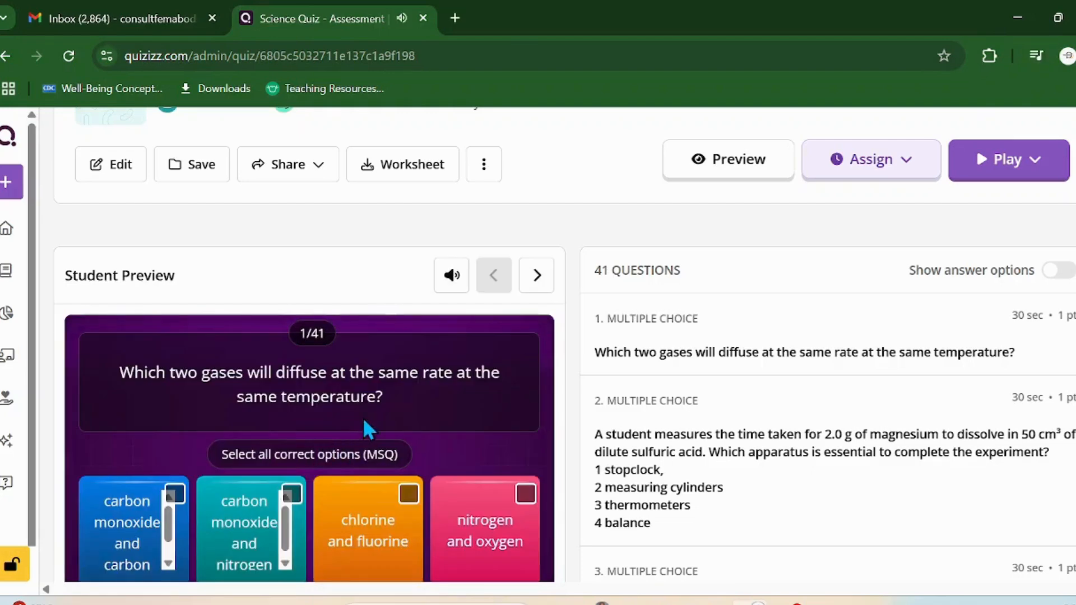
pyautogui.scroll(-2, 553, 412)
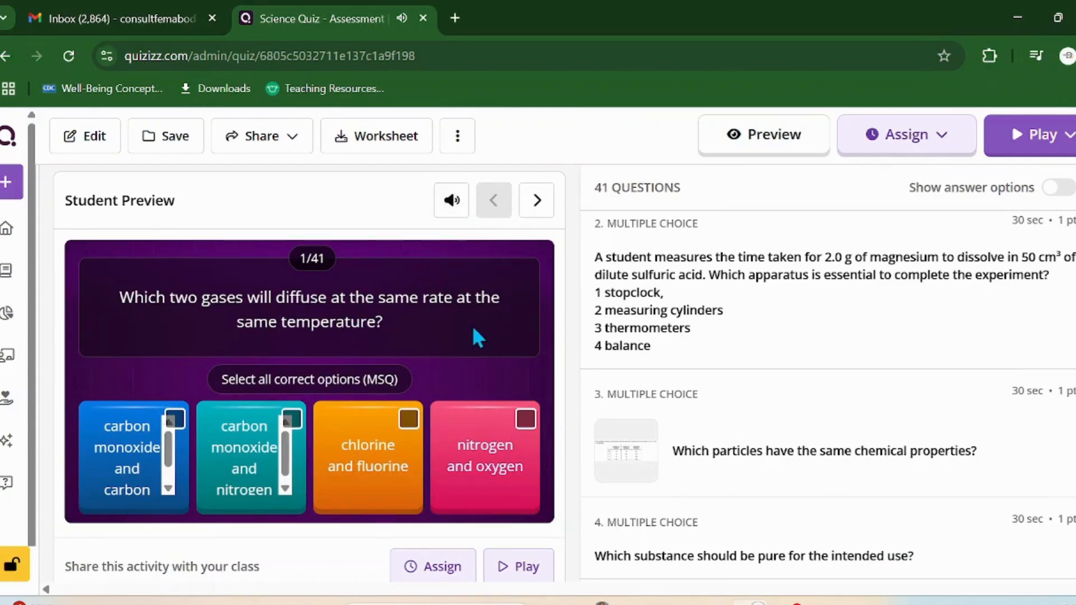
pyautogui.scroll(-3, 485, 352)
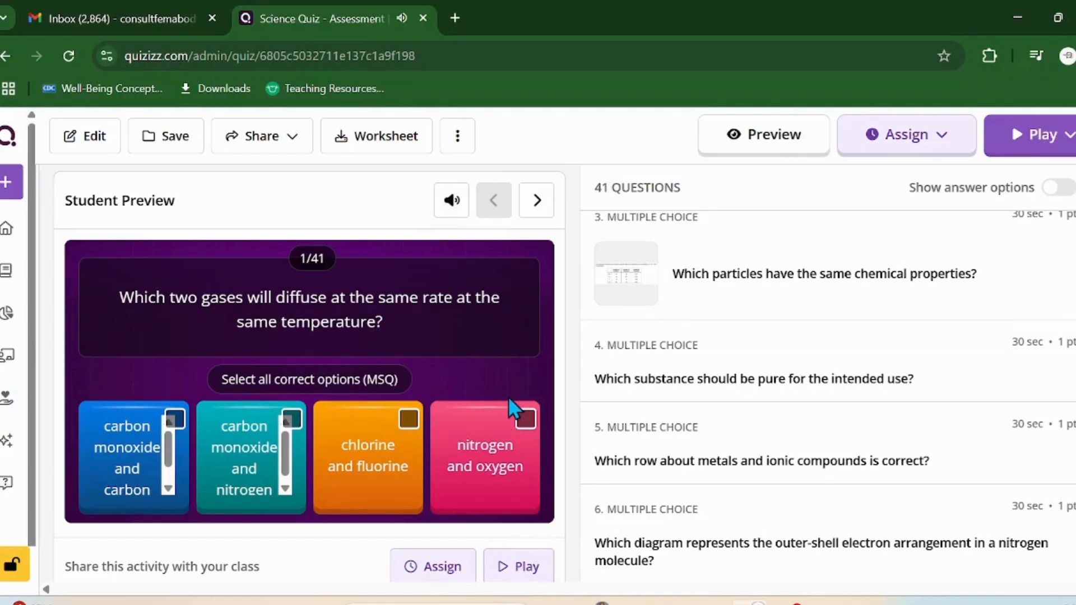
pyautogui.scroll(6, 509, 395)
pyautogui.scroll(-2, 449, 325)
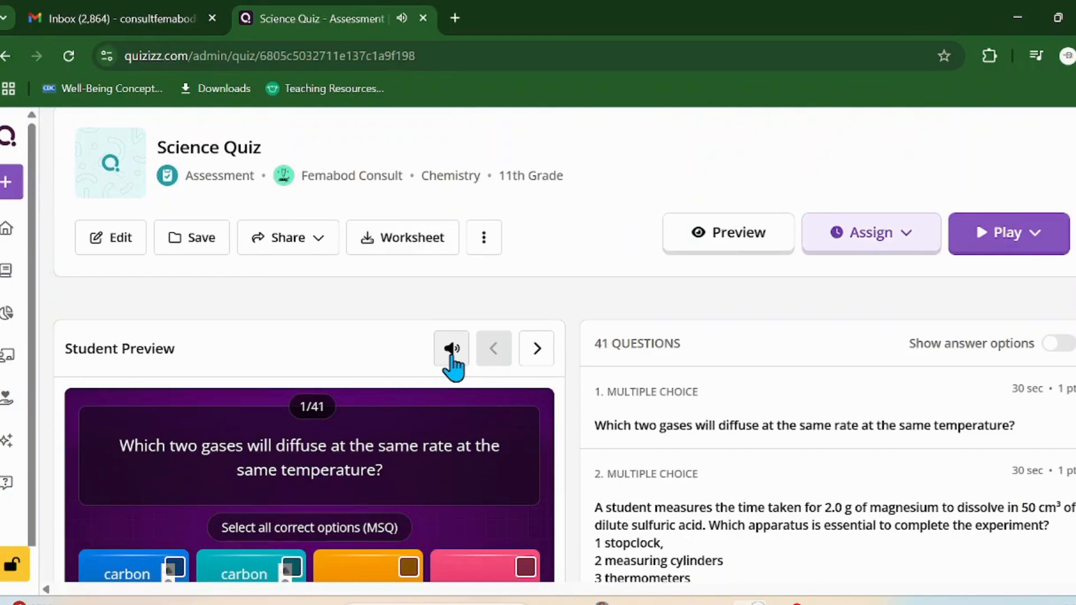
pyautogui.click(452, 349)
# Step: Step the preview to question 2 and back to question 1, then open the full preview
pyautogui.scroll(-2, 455, 373)
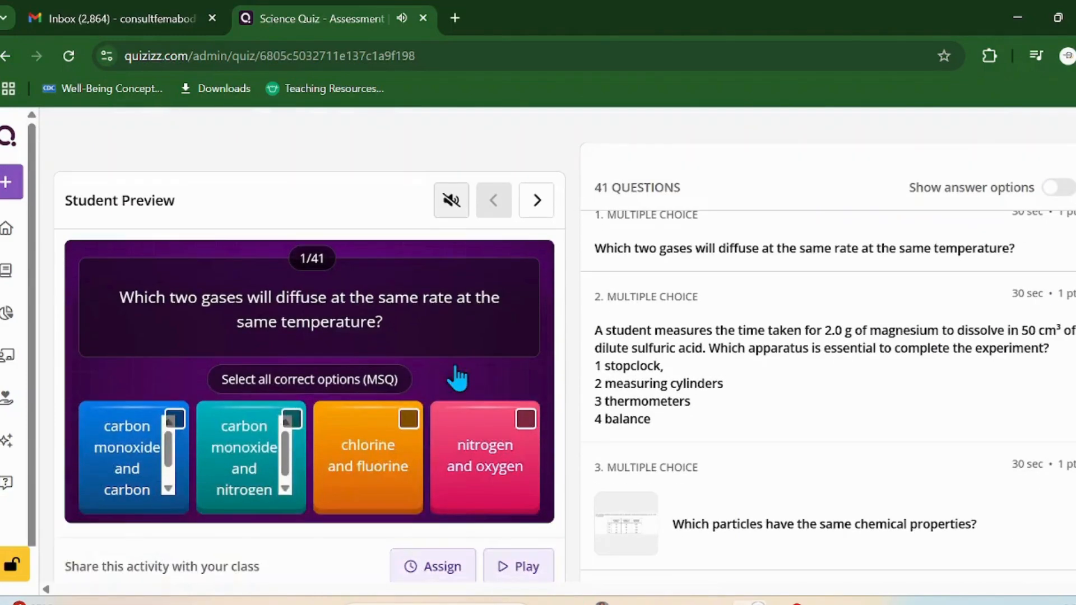
pyautogui.click(537, 203)
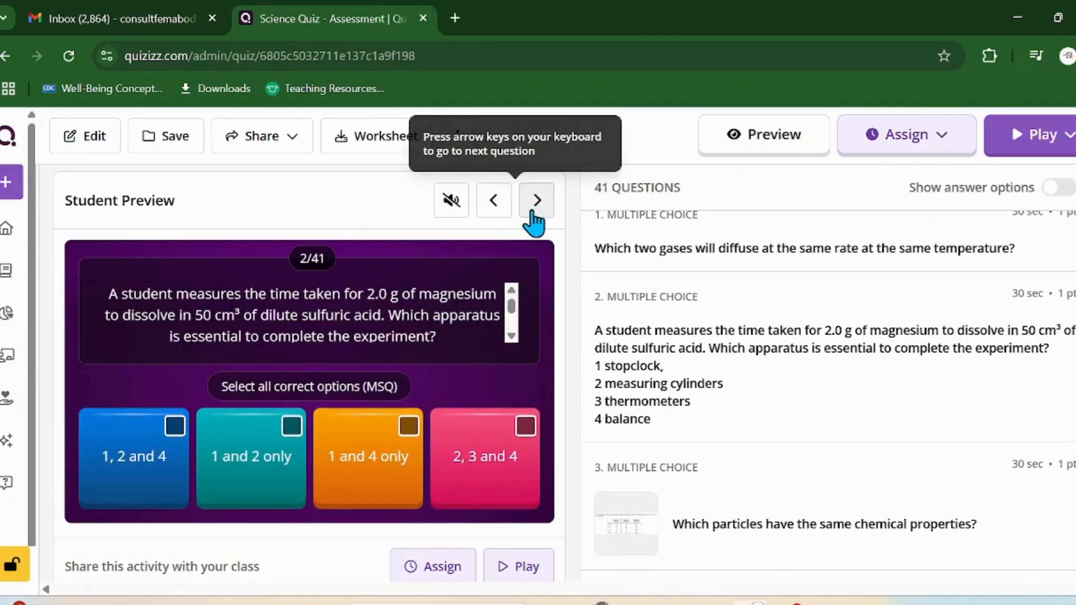
pyautogui.click(499, 213)
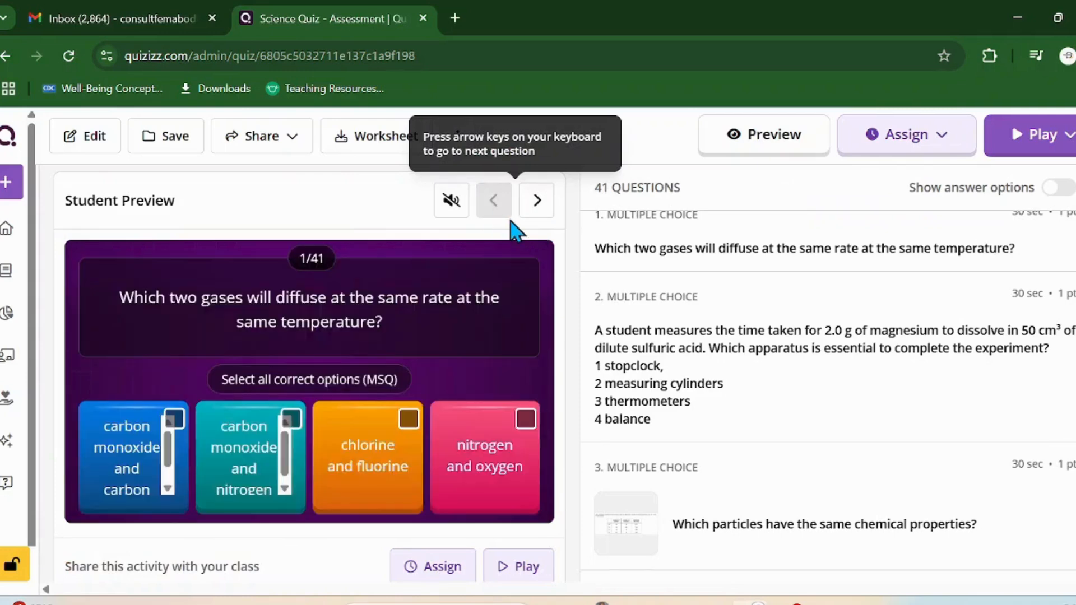
pyautogui.scroll(3, 710, 271)
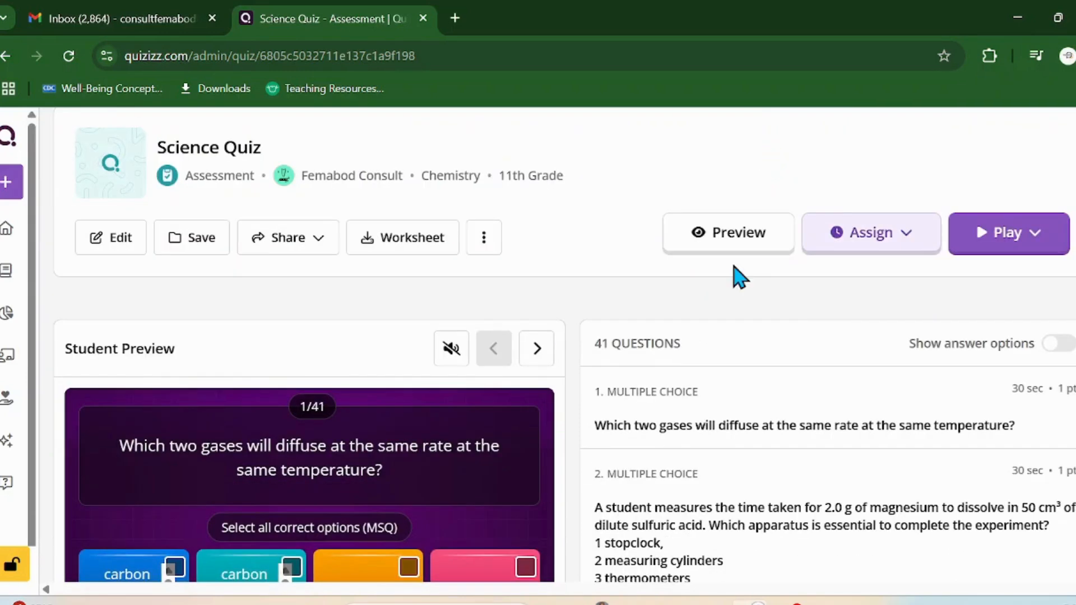
pyautogui.click(742, 245)
# Step: From the Preview and host page, launch Play as student in a new tab
pyautogui.click(723, 247)
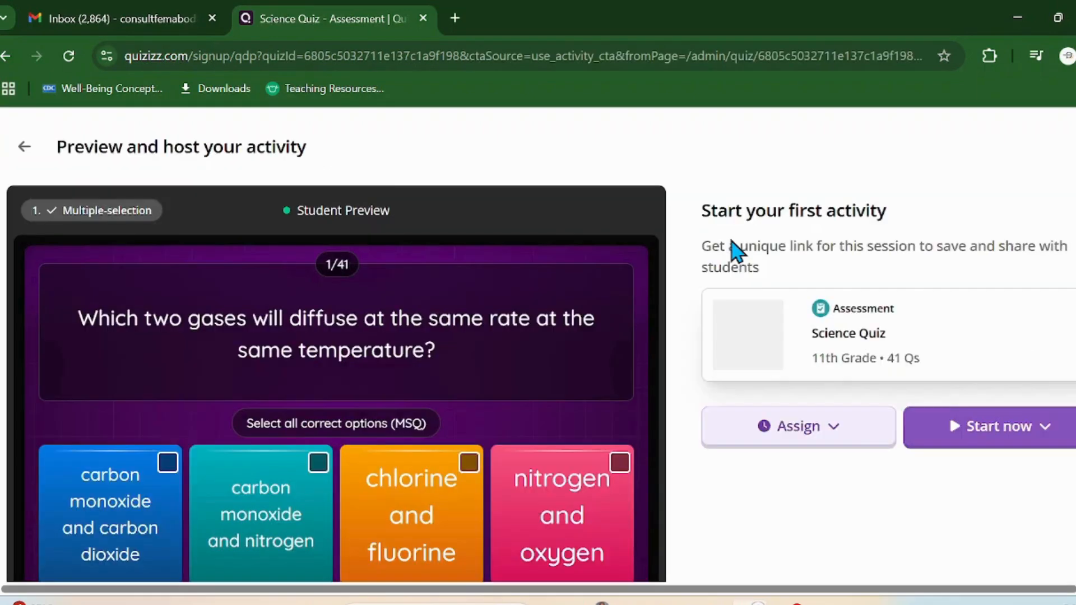
pyautogui.scroll(-2, 557, 338)
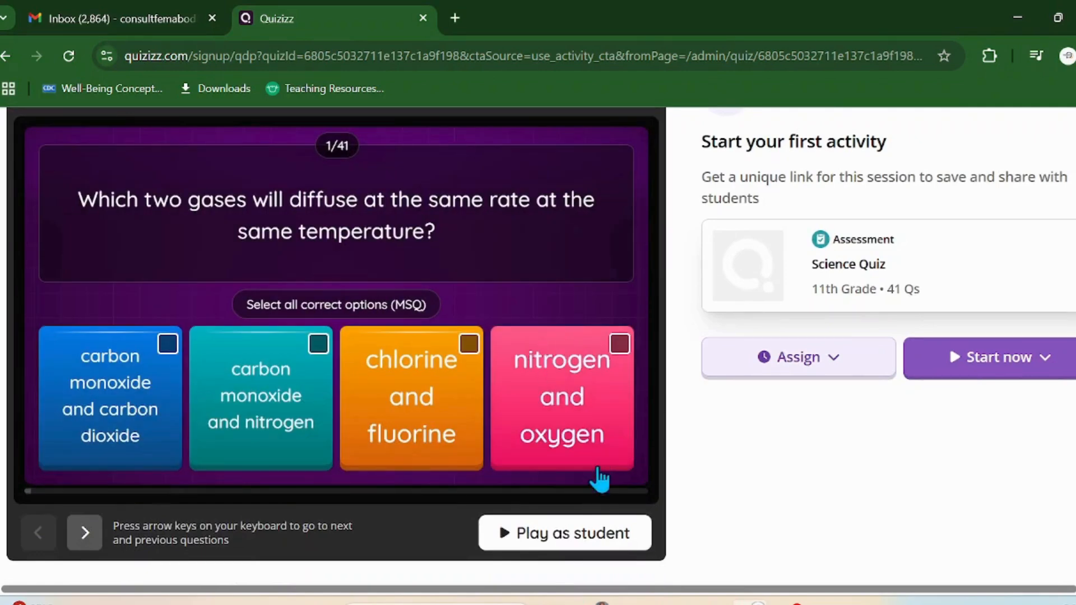
pyautogui.click(566, 539)
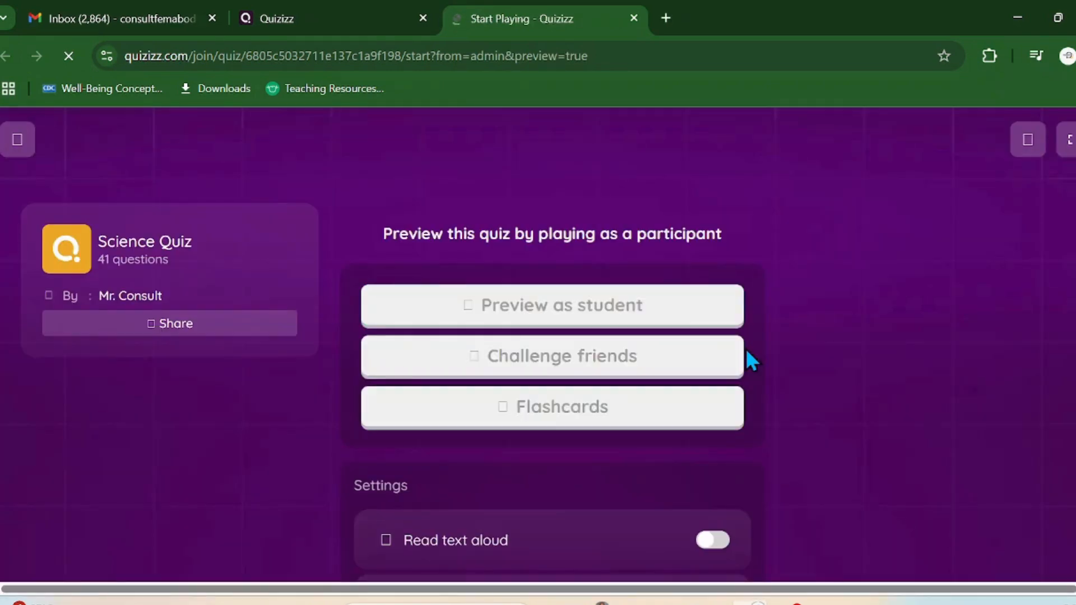
# Step: Play as a student, answer question 1 with carbon monoxide and nitrogen, then close the game tab
pyautogui.click(556, 325)
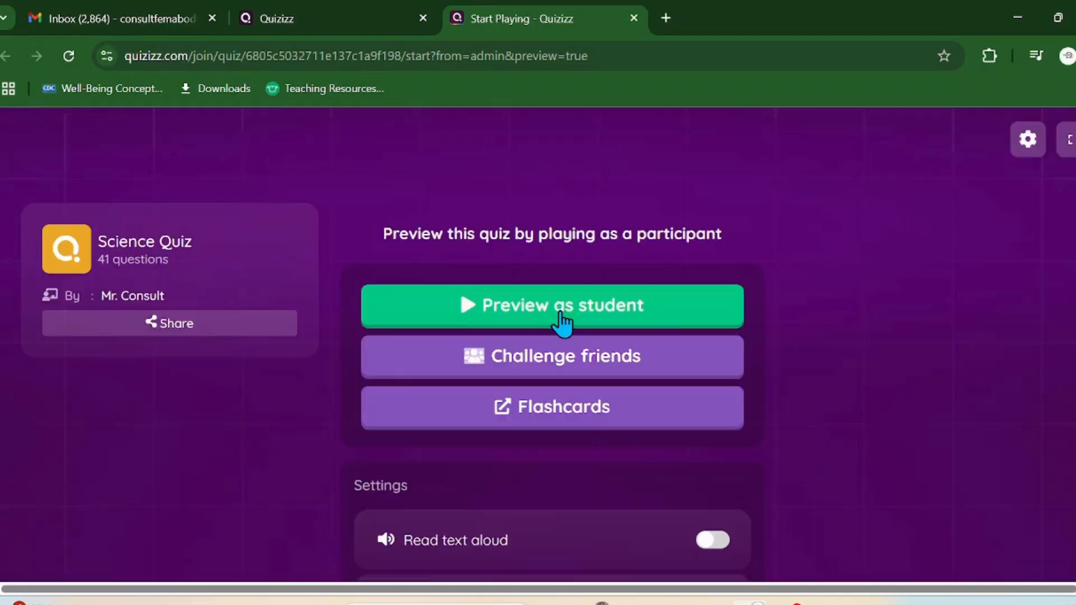
pyautogui.click(562, 323)
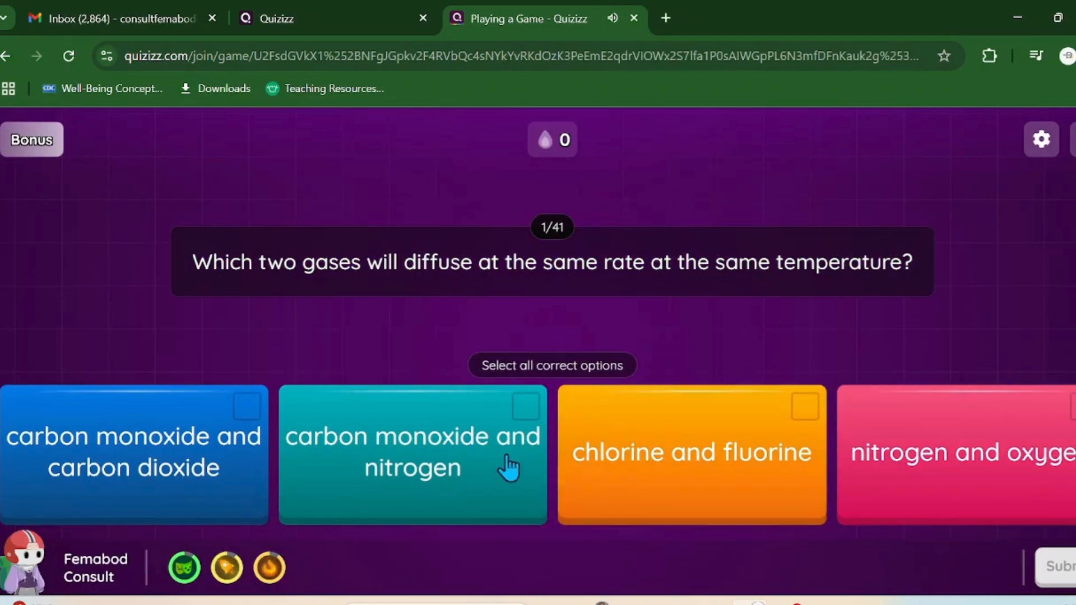
pyautogui.click(525, 426)
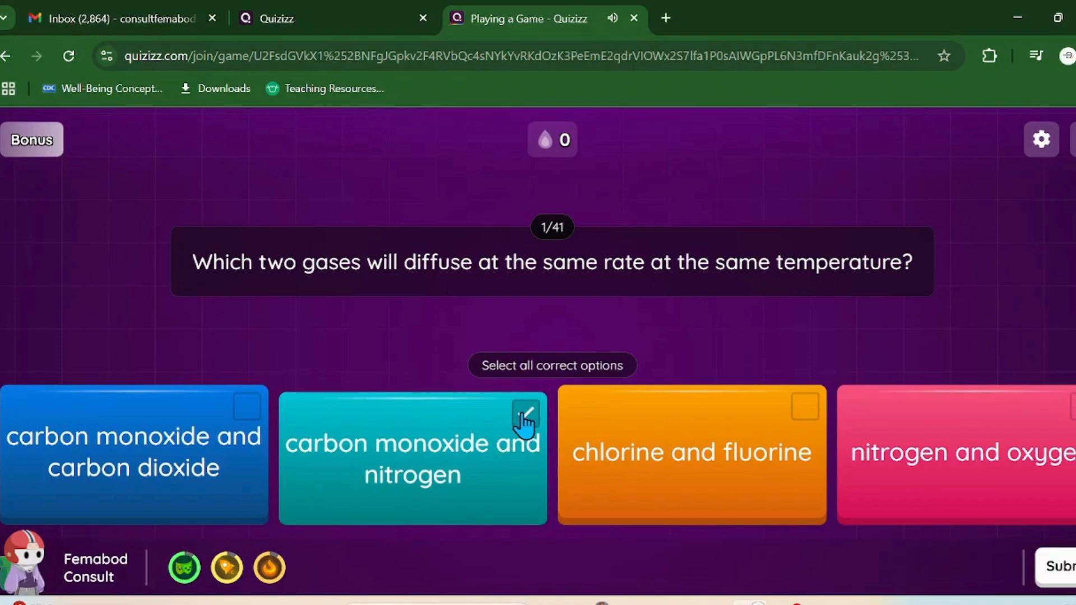
pyautogui.click(1065, 575)
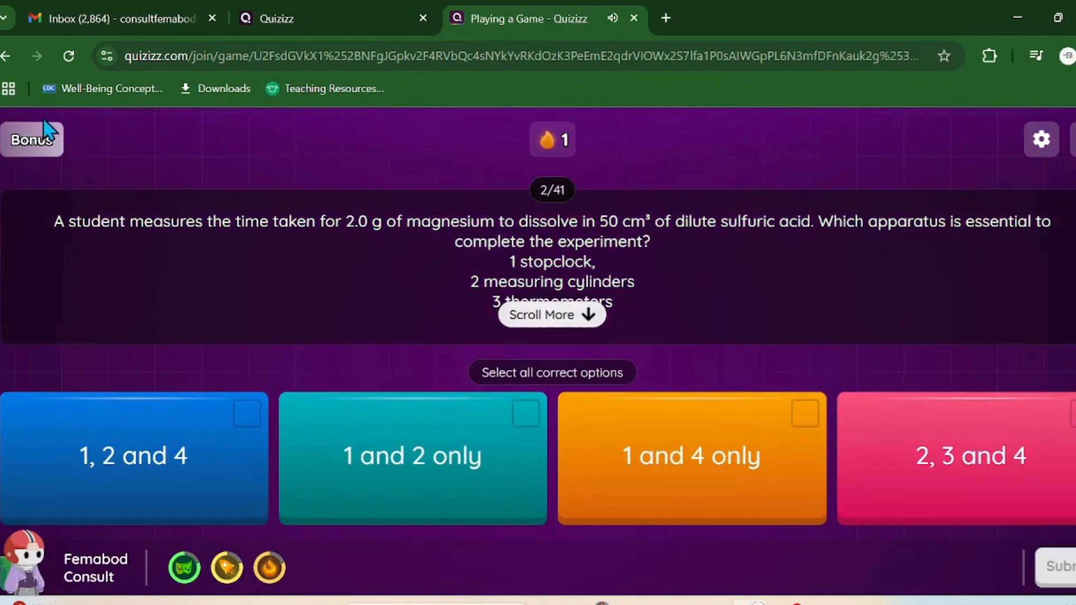
pyautogui.click(634, 19)
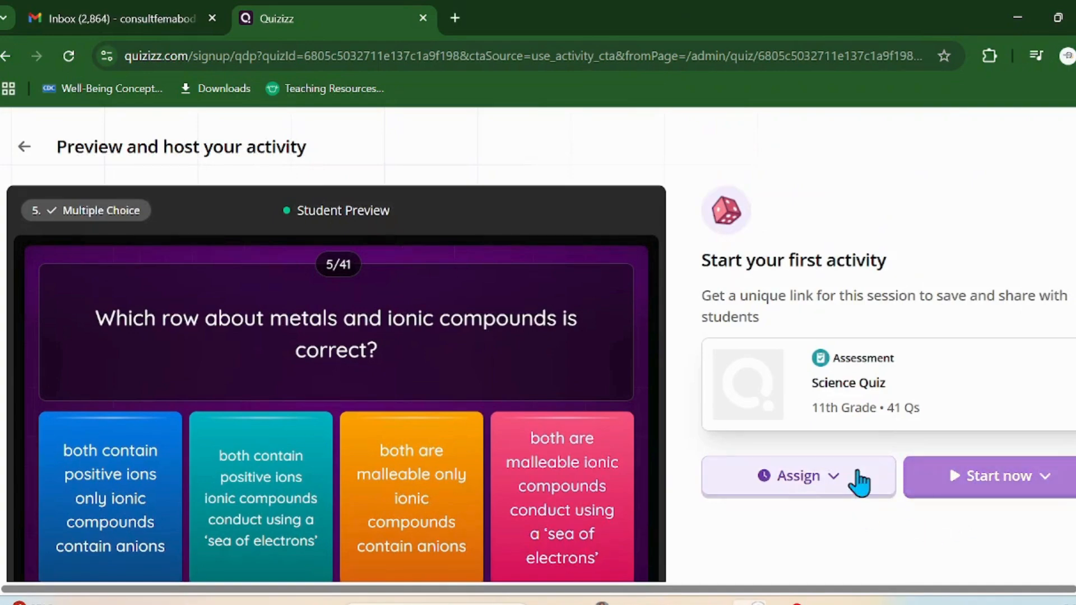
# Step: Return to the Science Quiz page and assign it with Custom settings
pyautogui.click(23, 160)
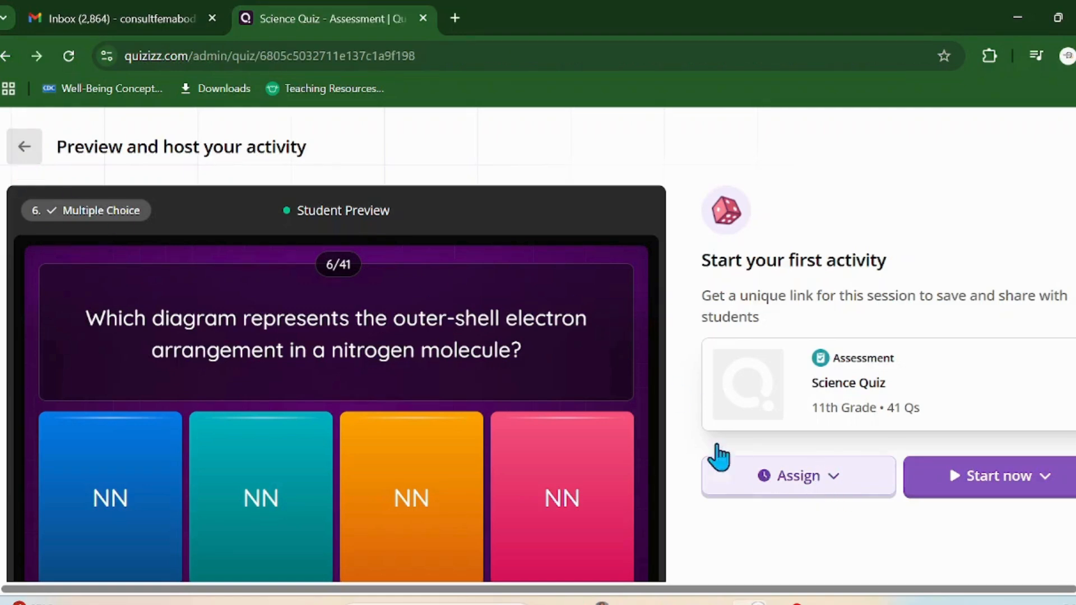
pyautogui.click(34, 153)
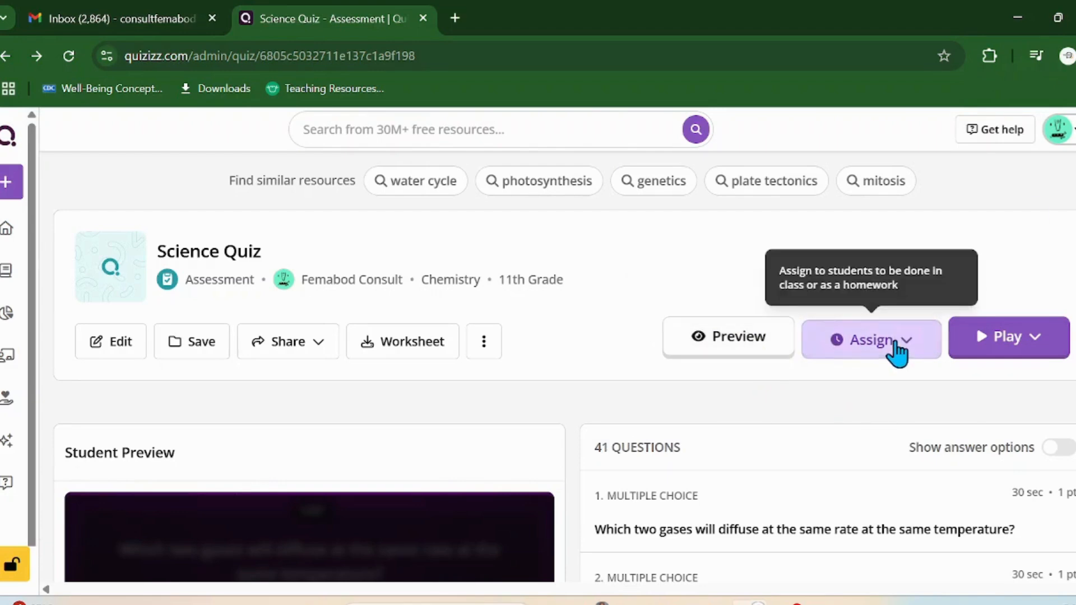
pyautogui.click(900, 358)
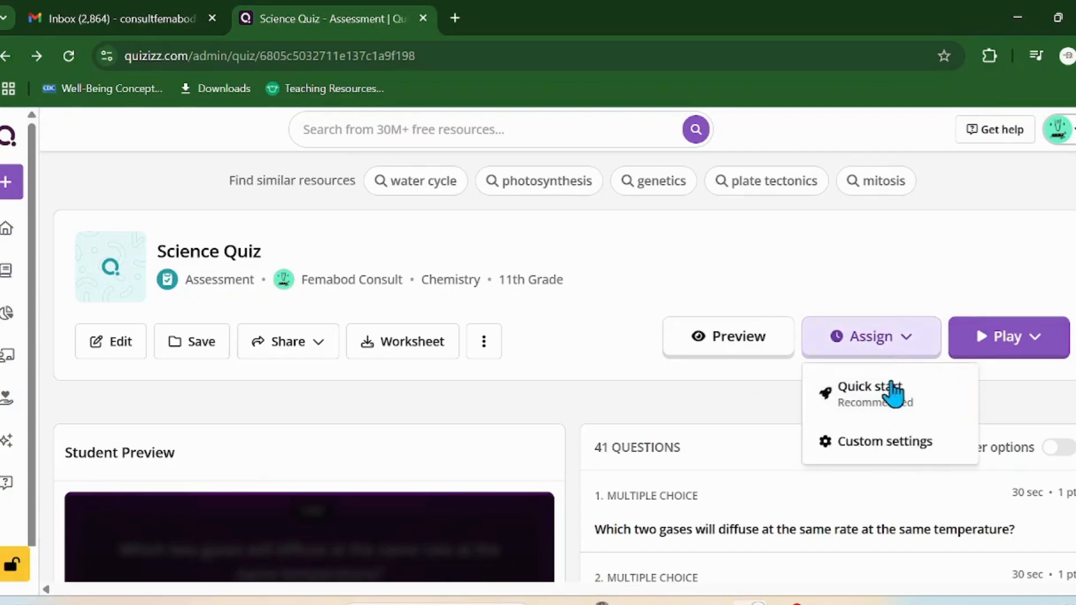
pyautogui.click(888, 443)
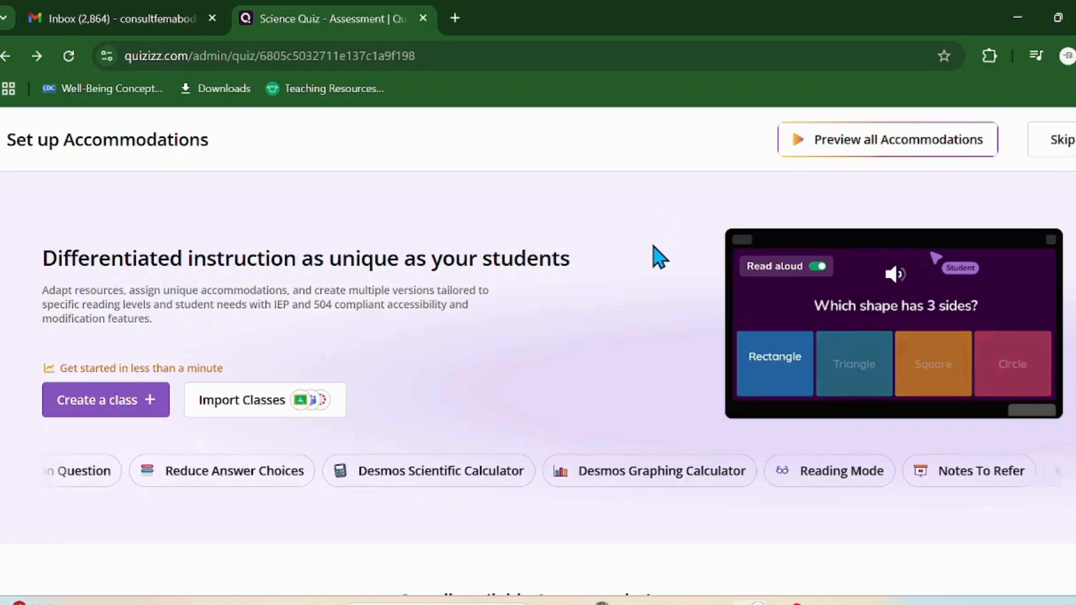
# Step: Review the accommodation options such as Read Aloud and Reading Mode, then skip them
pyautogui.scroll(-5, 656, 255)
pyautogui.scroll(5, 660, 256)
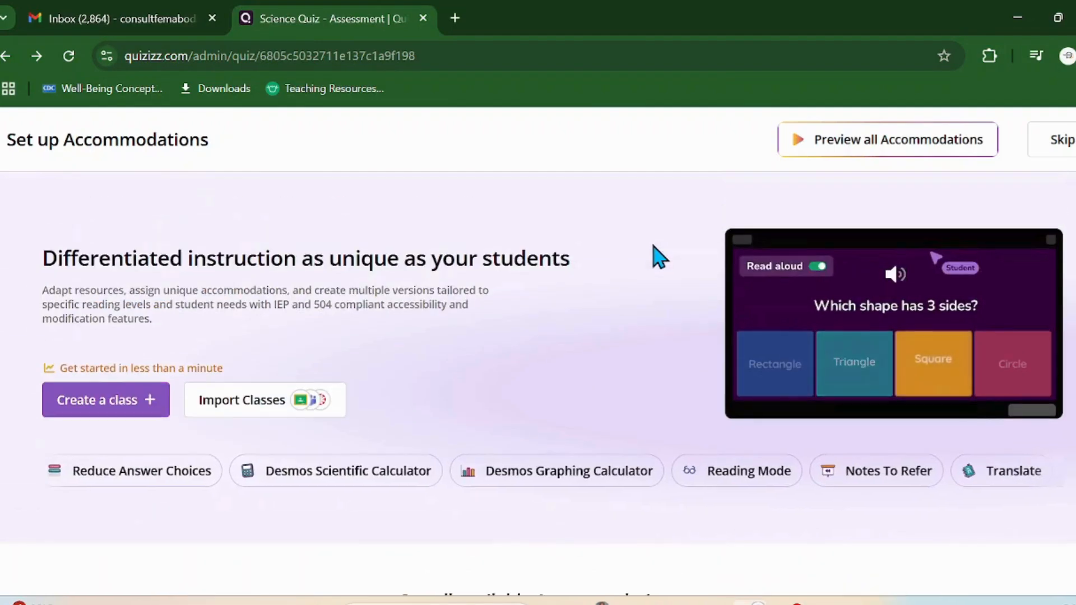
pyautogui.scroll(-5, 660, 257)
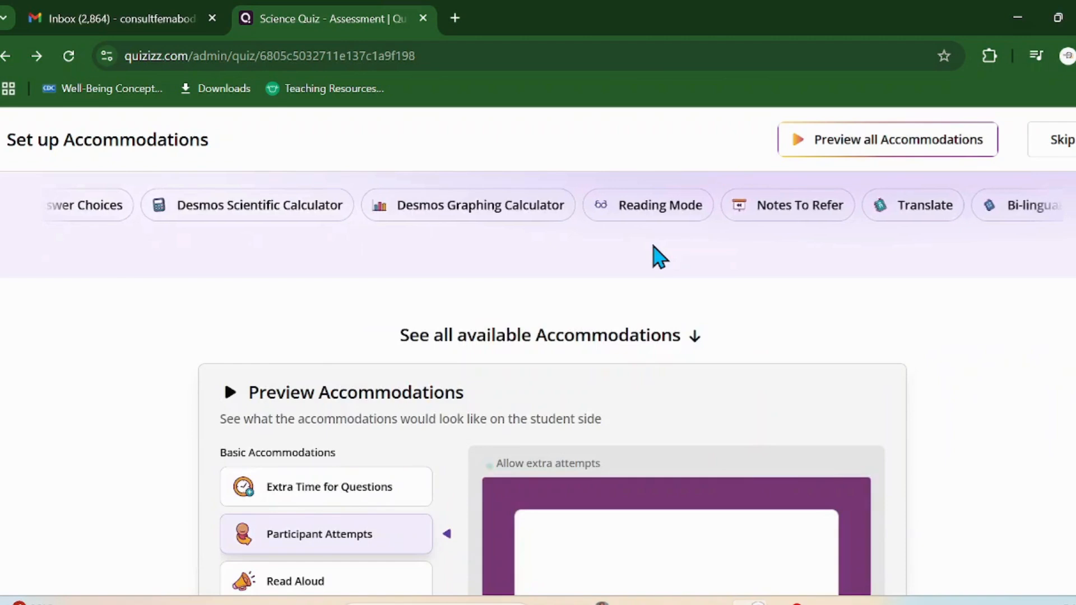
pyautogui.scroll(-3, 654, 255)
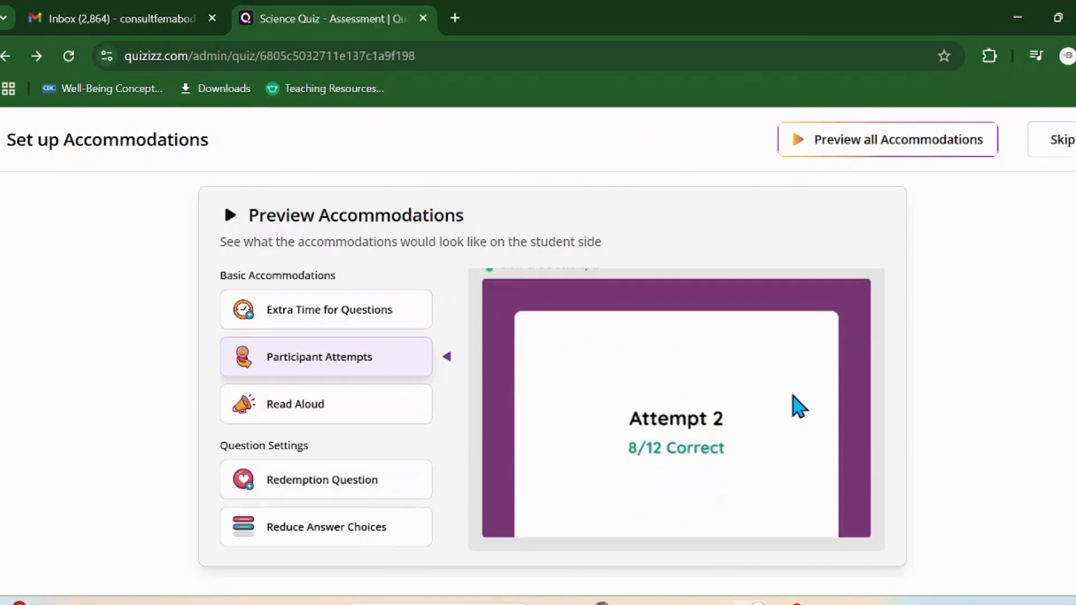
pyautogui.scroll(1, 795, 394)
pyautogui.scroll(5, 796, 396)
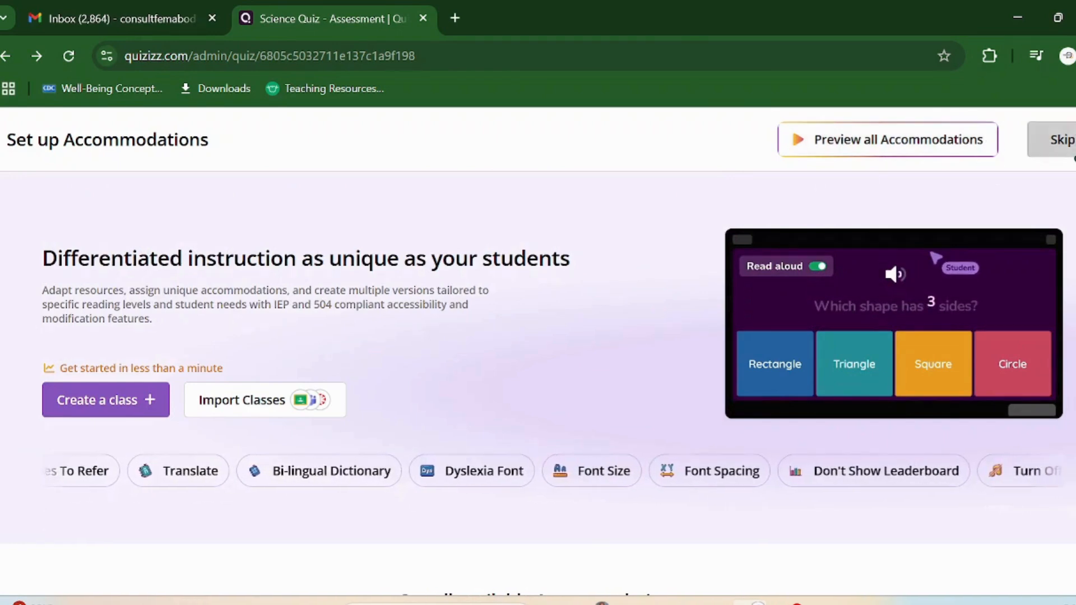
pyautogui.click(1070, 145)
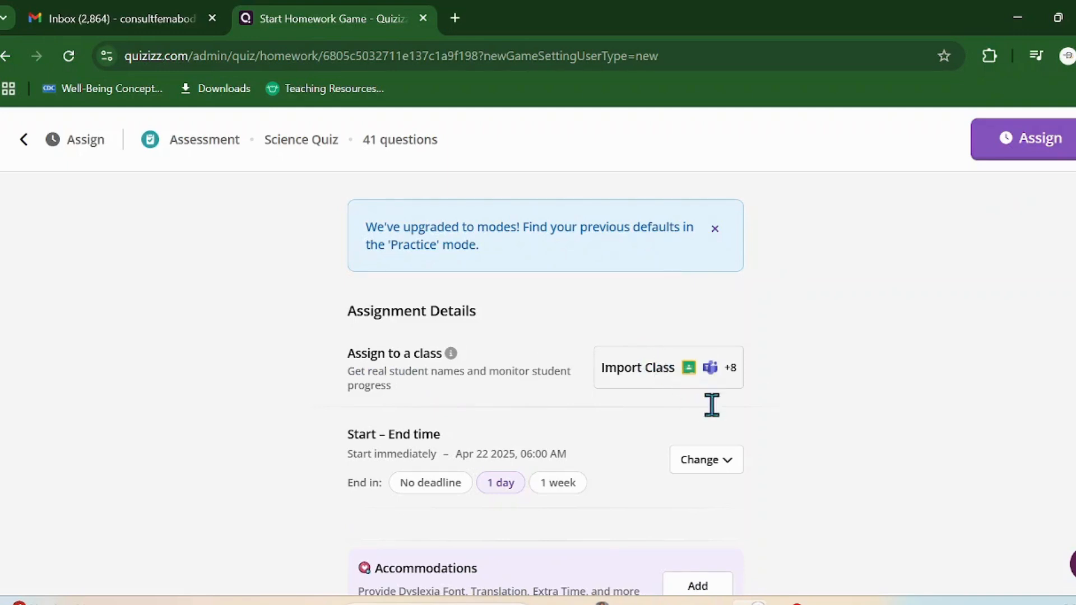
# Step: Set the homework to end in 1 week, on Apr 28 2025 at 06:00 AM
pyautogui.scroll(-2, 789, 410)
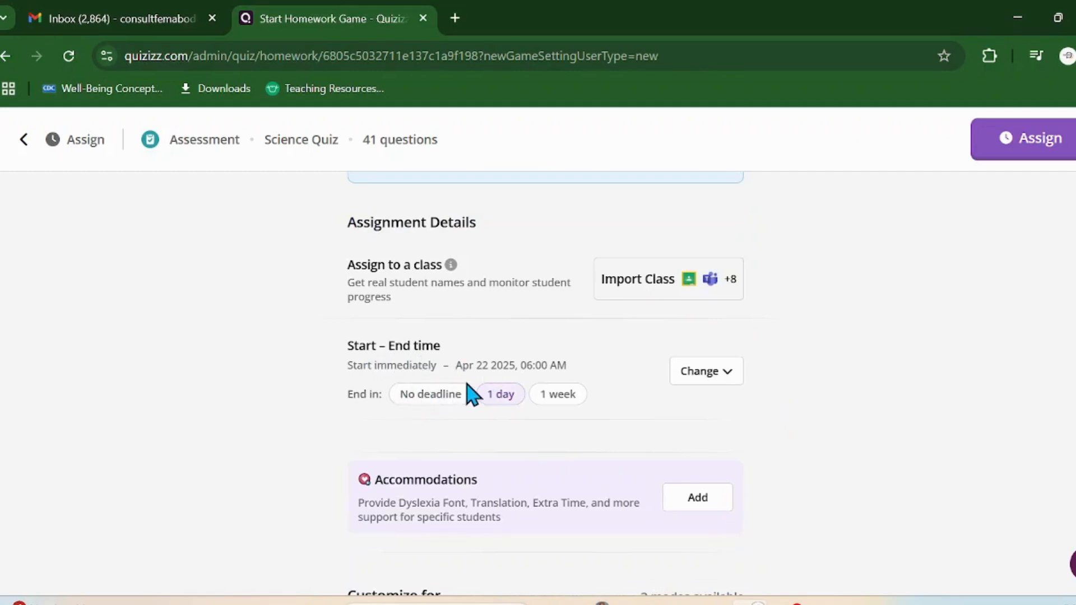
pyautogui.click(558, 399)
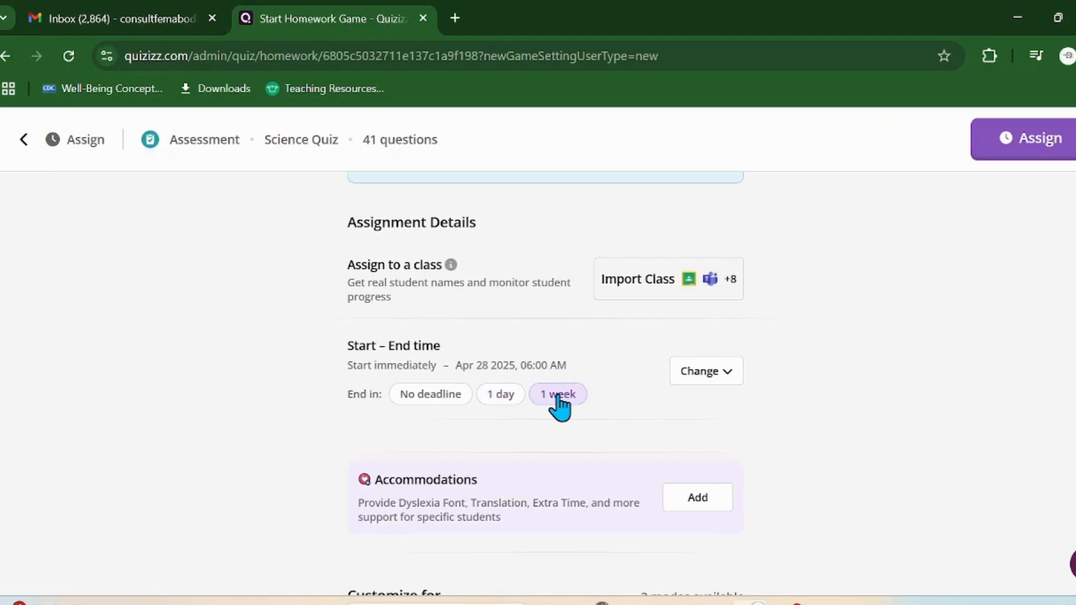
pyautogui.scroll(-2, 583, 401)
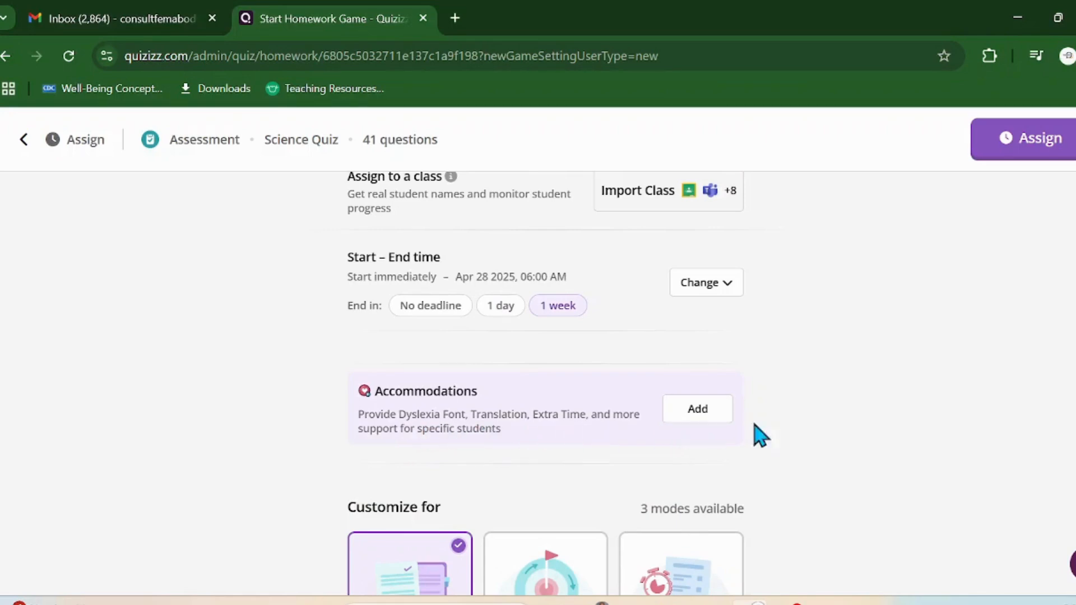
pyautogui.scroll(-2, 785, 439)
pyautogui.scroll(-5, 785, 439)
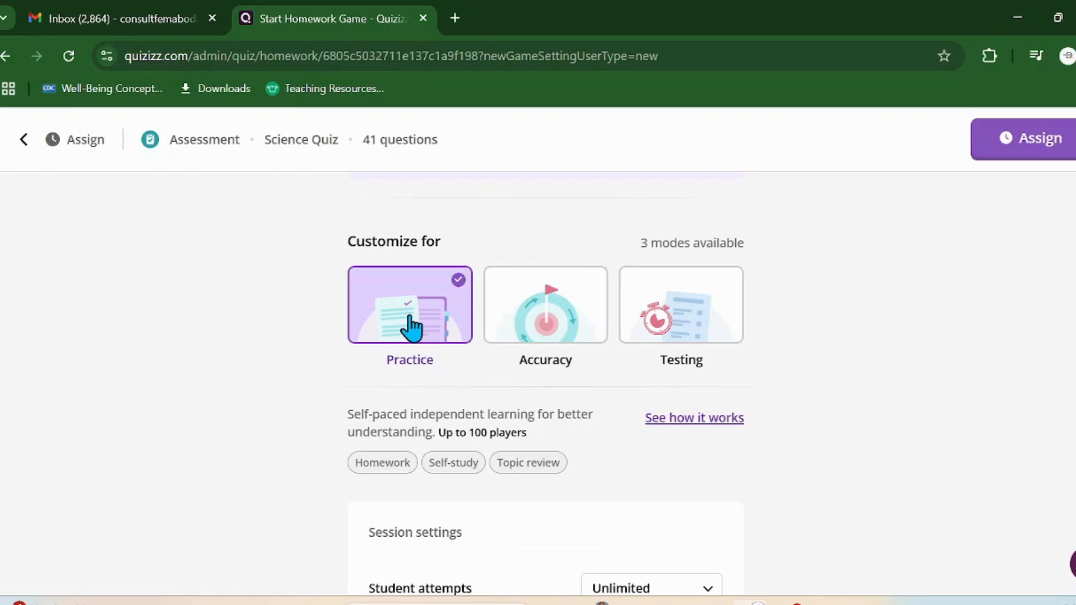
# Step: Compare the Accuracy, Practice and Testing session modes, finally choosing Accuracy
pyautogui.click(549, 315)
pyautogui.scroll(-1, 550, 315)
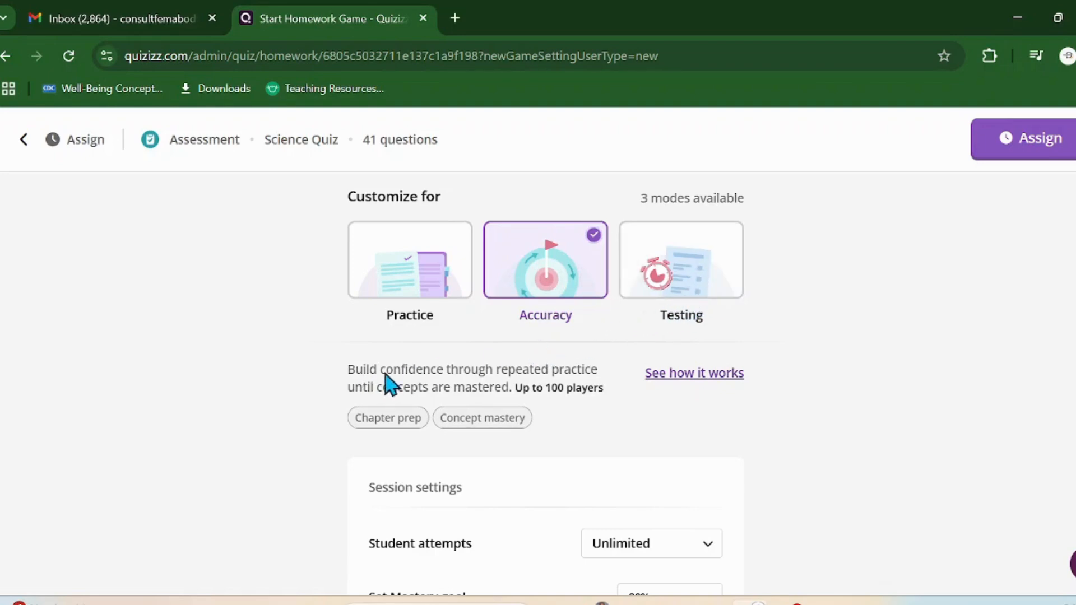
pyautogui.click(408, 276)
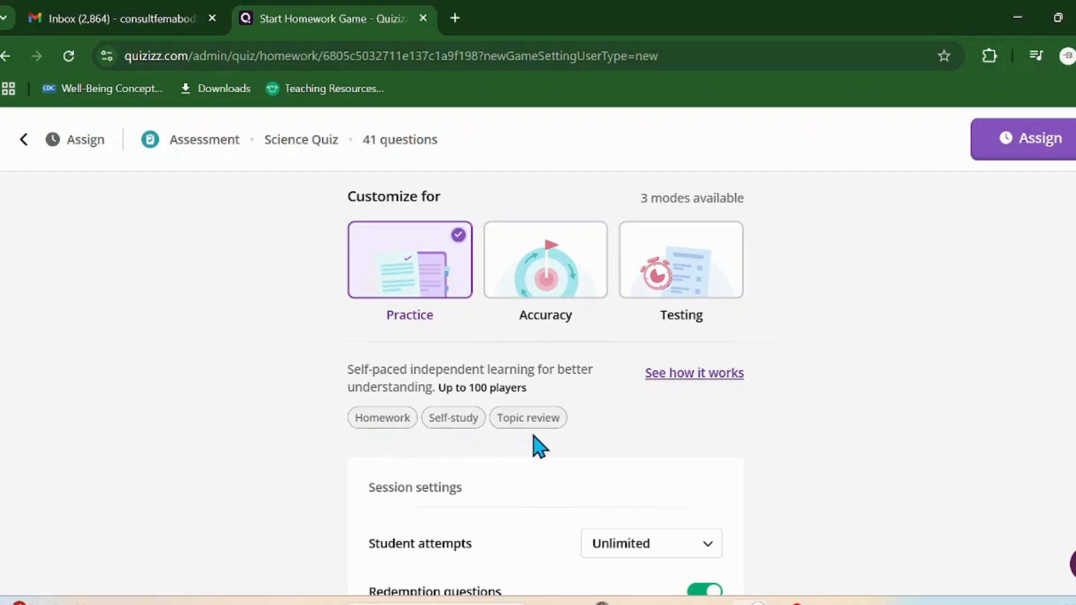
pyautogui.click(567, 285)
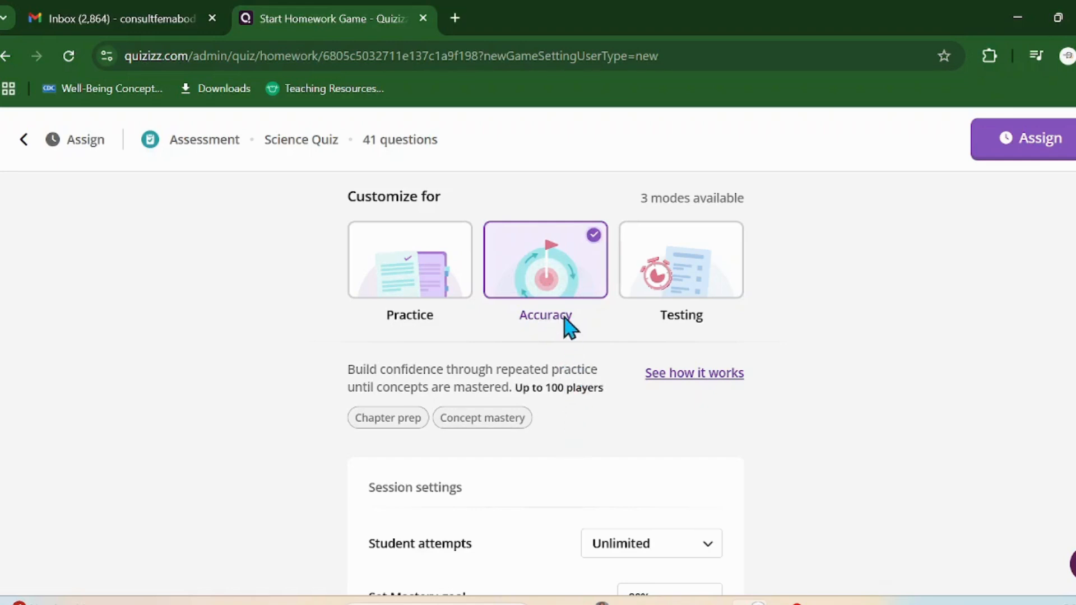
pyautogui.click(686, 281)
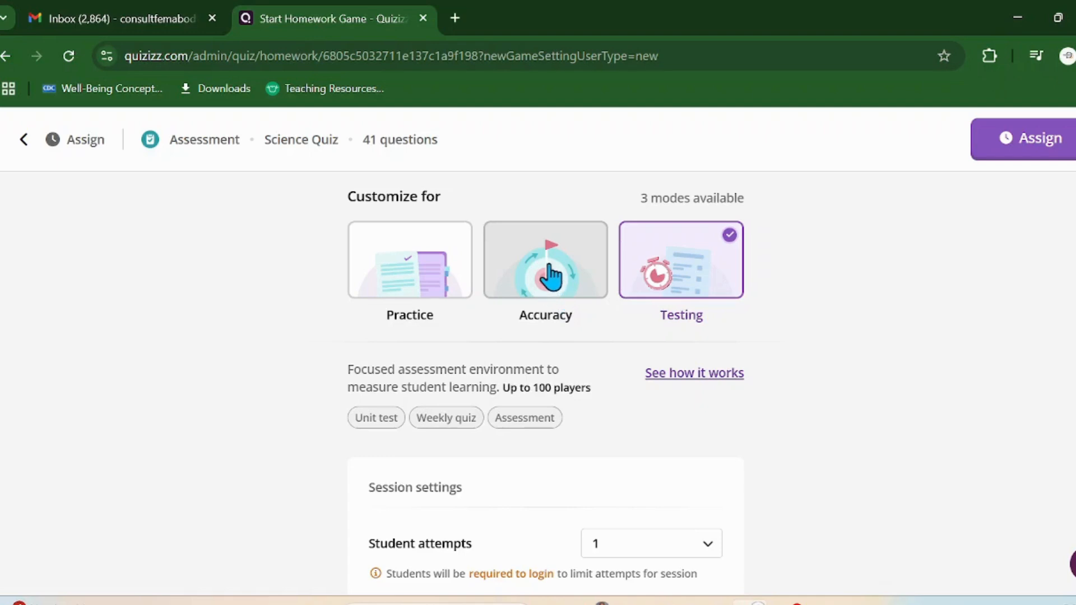
pyautogui.click(552, 288)
# Step: Keep student attempts at Unlimited after briefly limiting them to 3
pyautogui.scroll(-3, 547, 368)
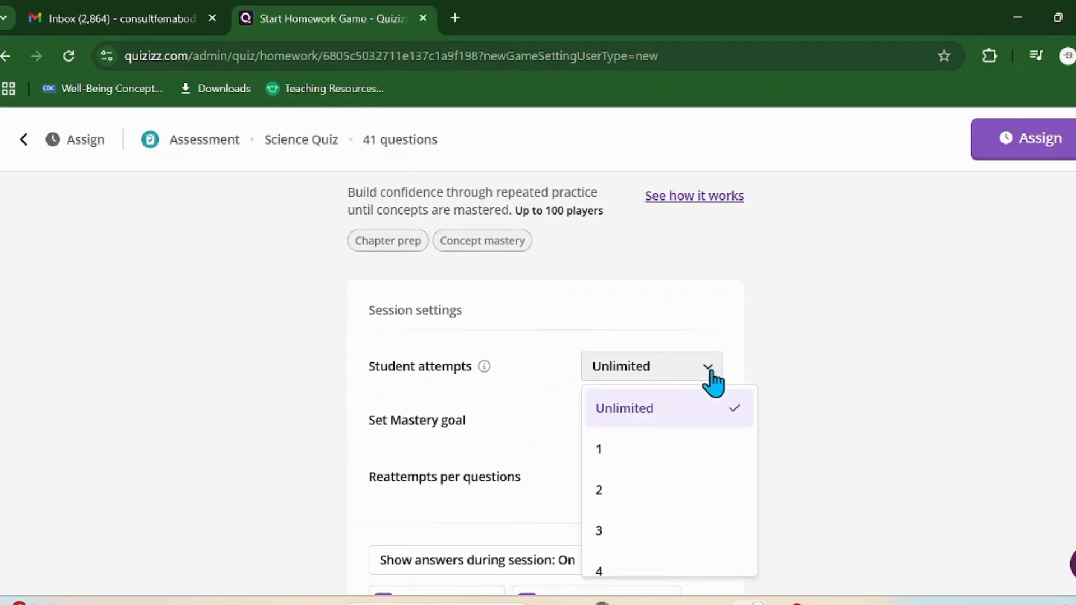
pyautogui.click(624, 534)
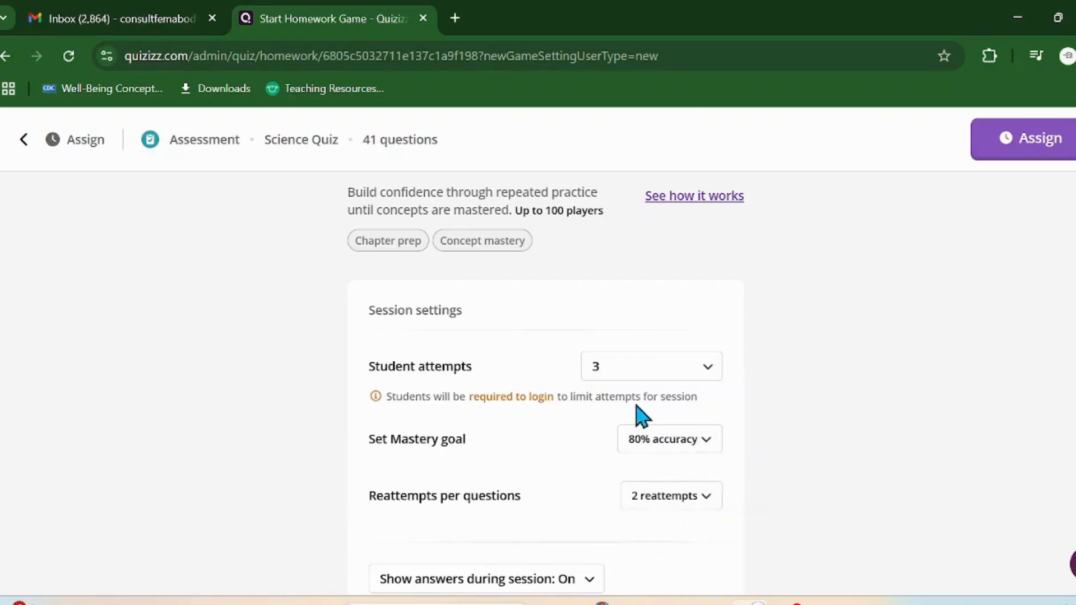
pyautogui.scroll(-2, 642, 417)
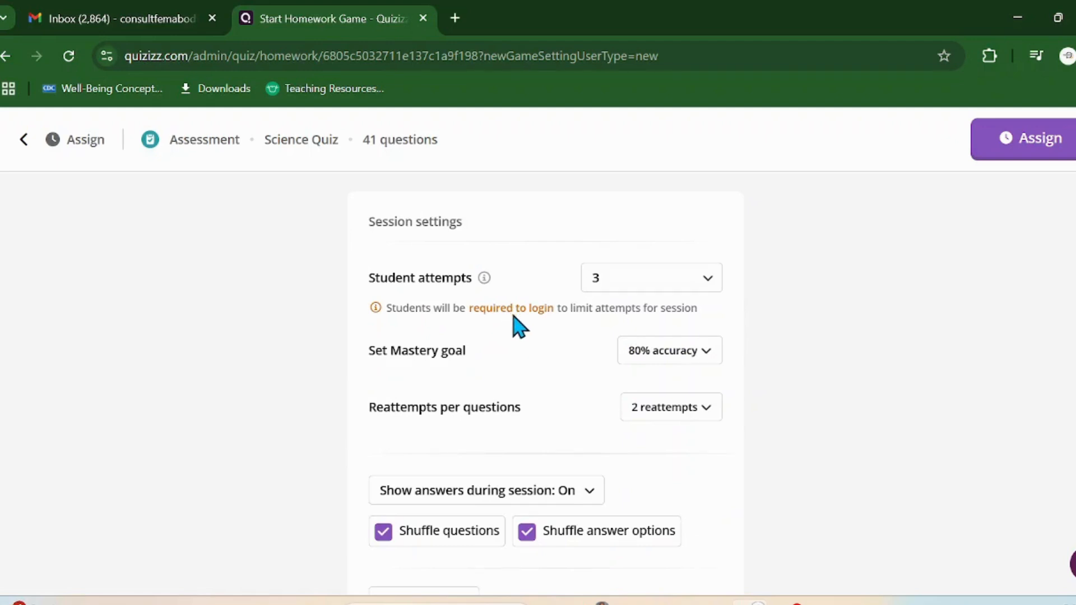
pyautogui.click(707, 282)
pyautogui.click(682, 336)
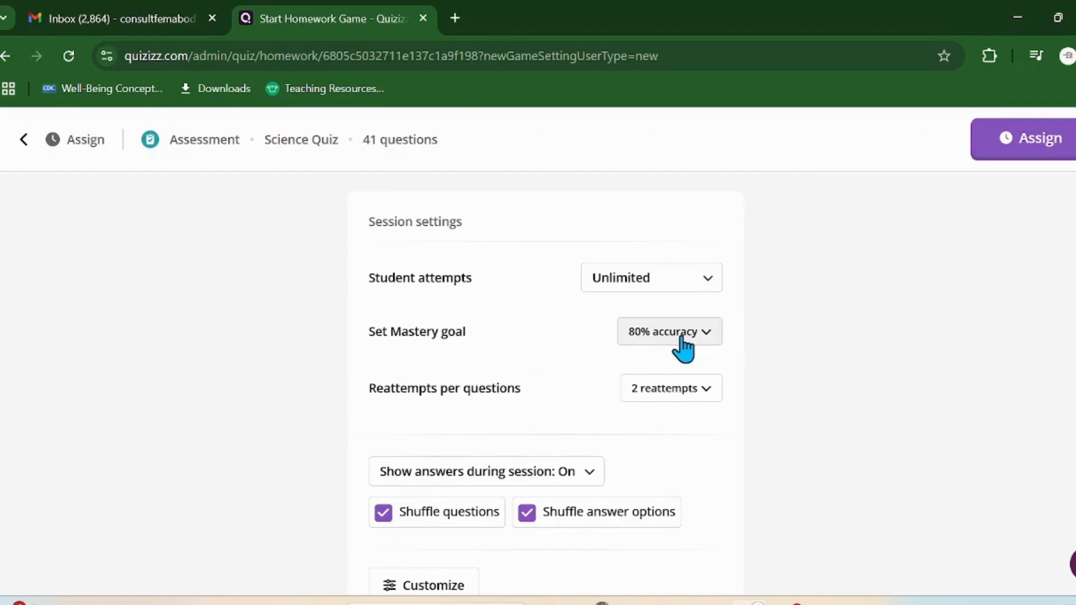
# Step: Set the mastery goal to 90% accuracy and allow unlimited reattempts per question
pyautogui.click(706, 334)
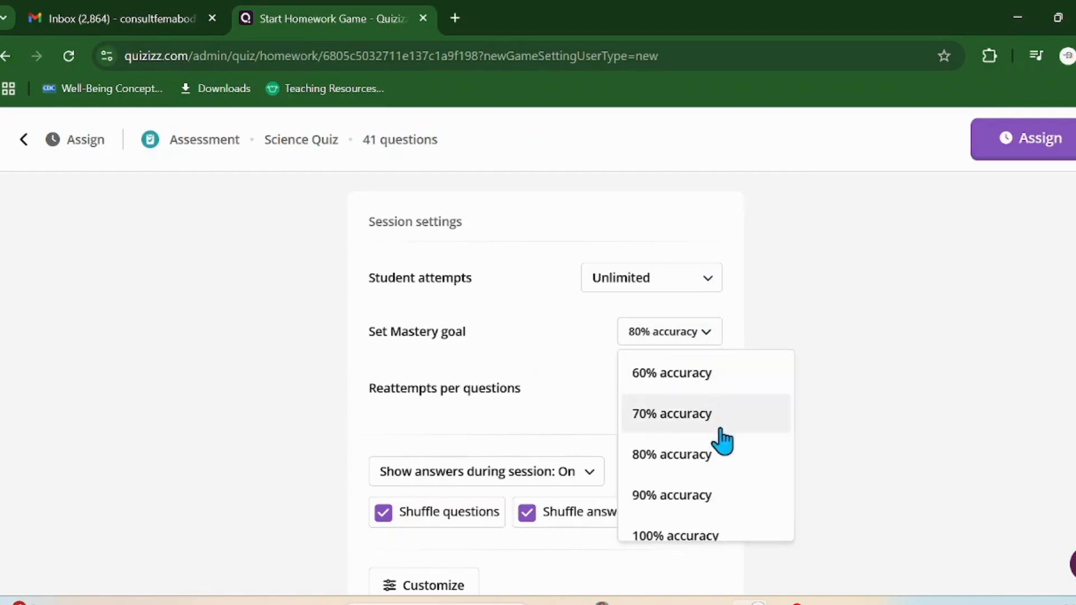
pyautogui.click(702, 527)
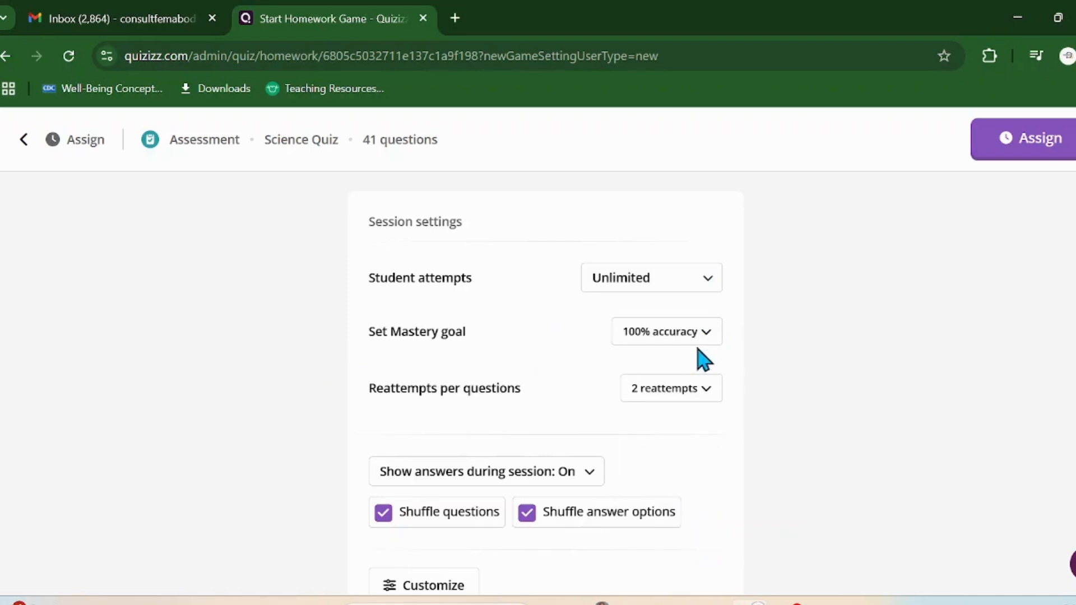
pyautogui.click(709, 339)
pyautogui.click(704, 501)
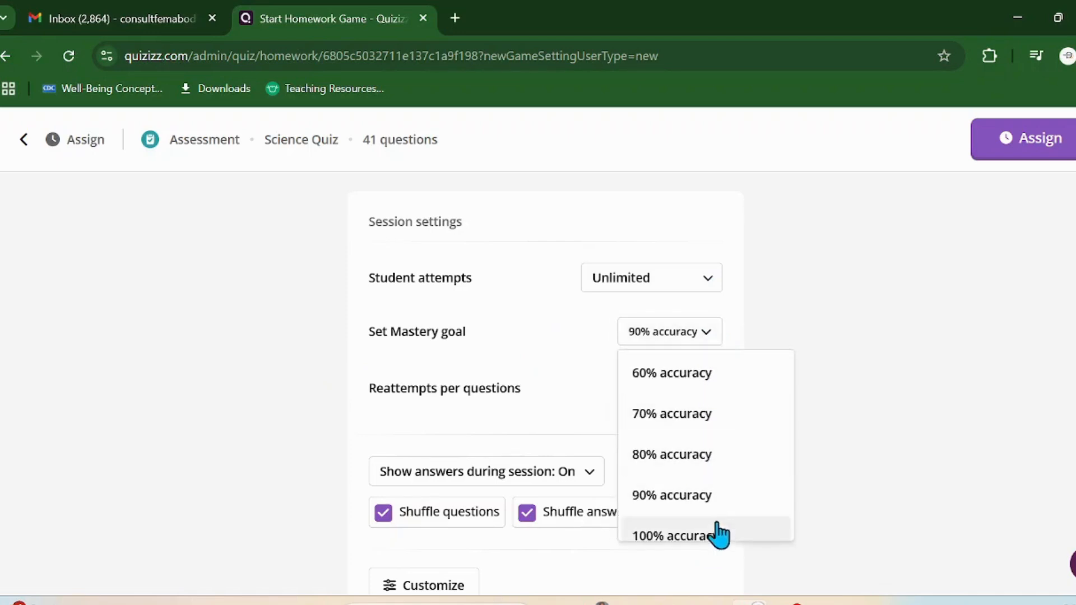
pyautogui.click(700, 463)
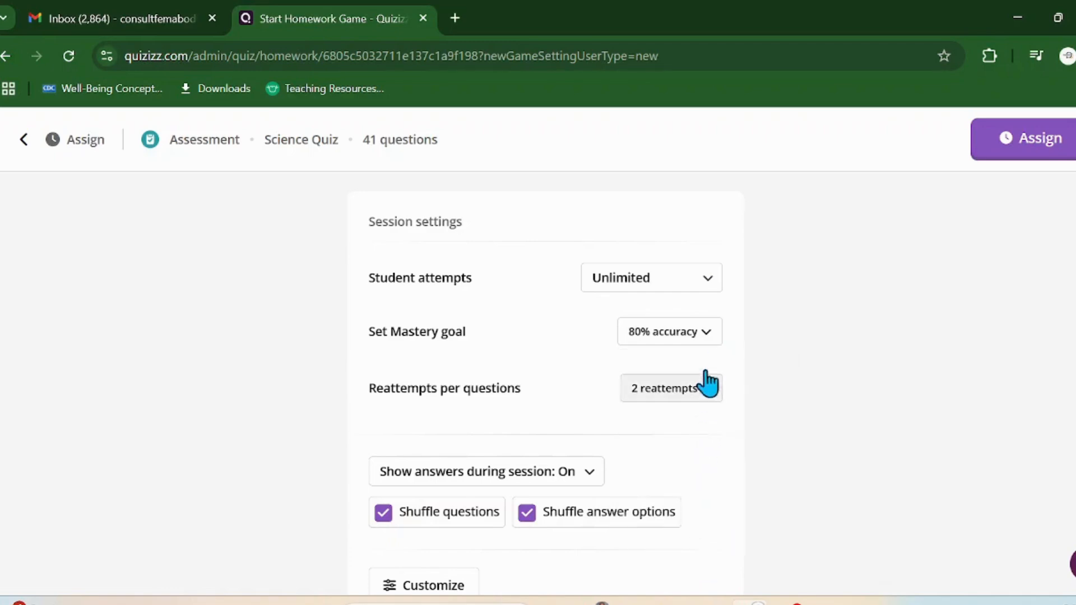
pyautogui.click(716, 337)
pyautogui.click(709, 499)
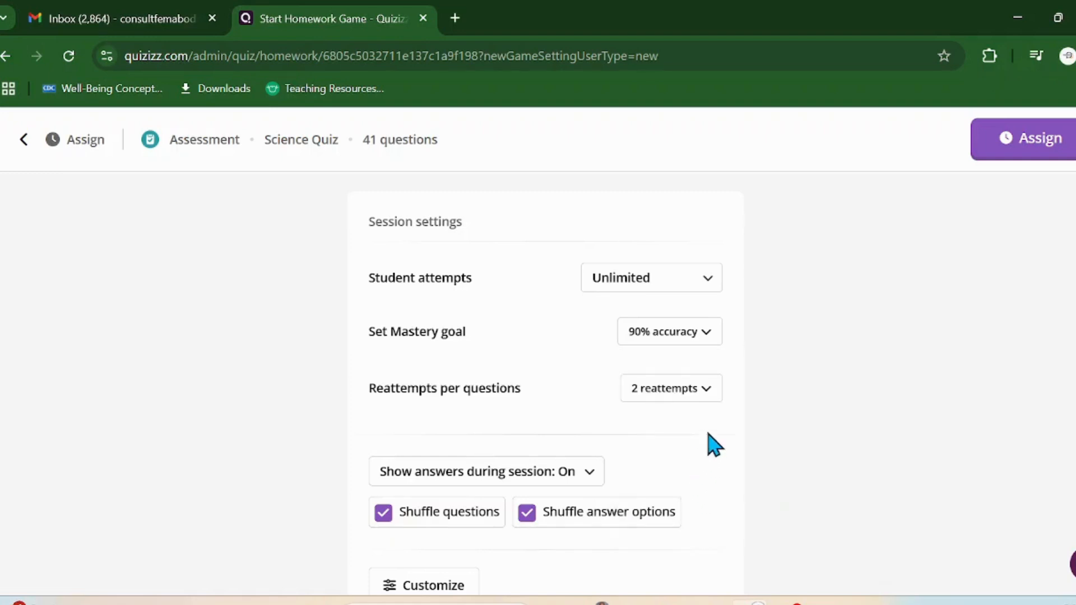
pyautogui.click(709, 391)
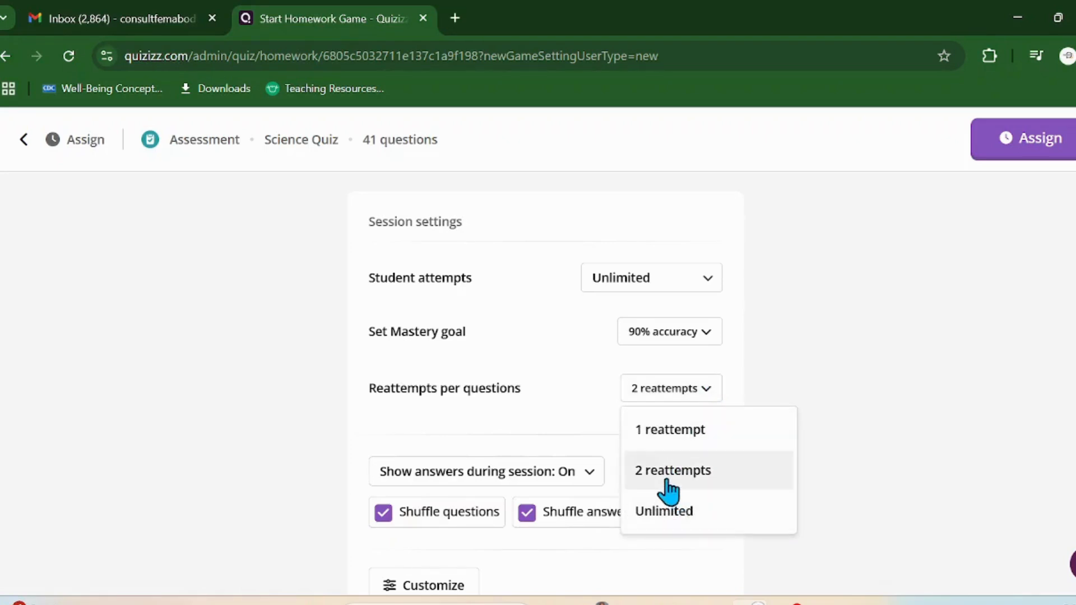
pyautogui.click(683, 512)
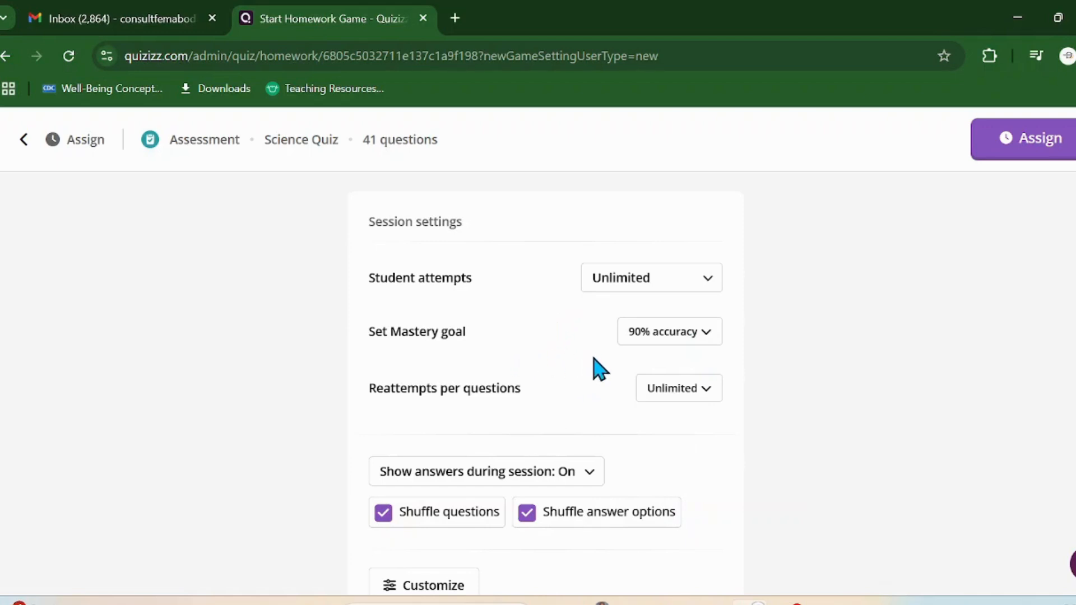
pyautogui.scroll(-2, 615, 376)
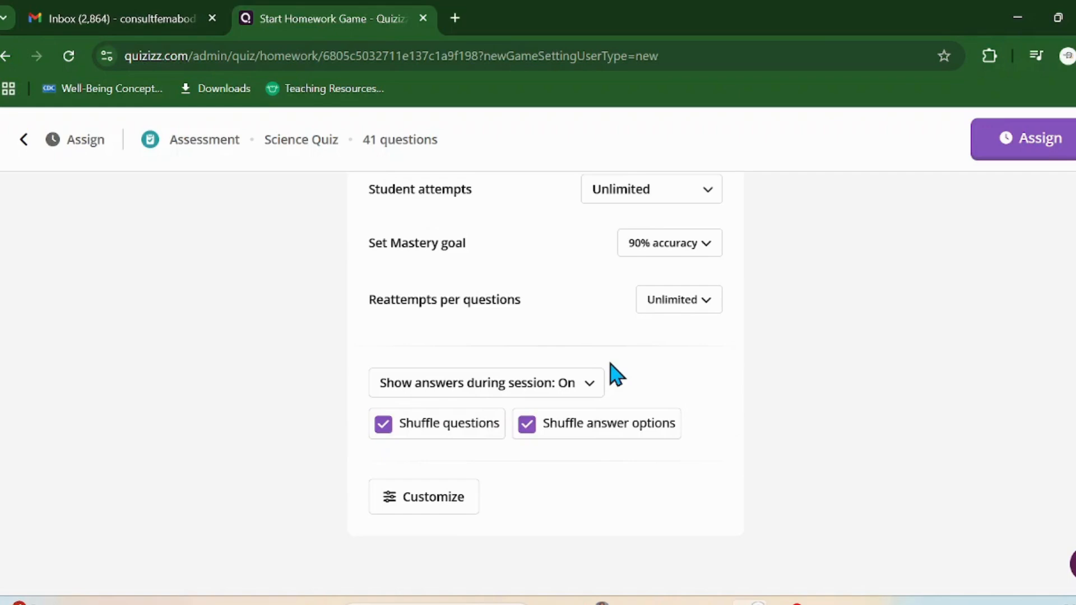
pyautogui.click(590, 386)
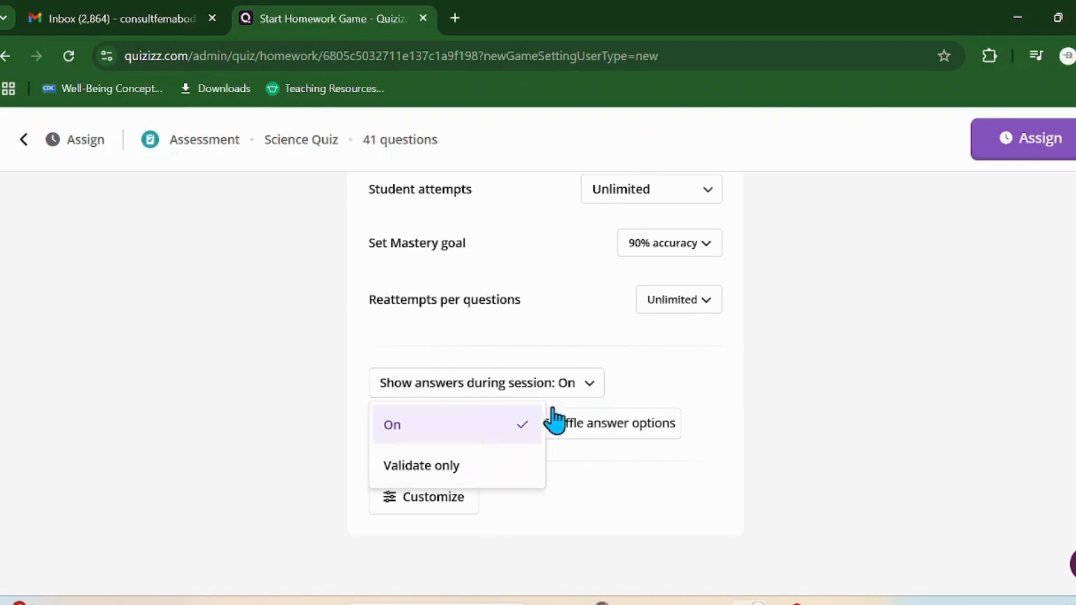
pyautogui.click(634, 367)
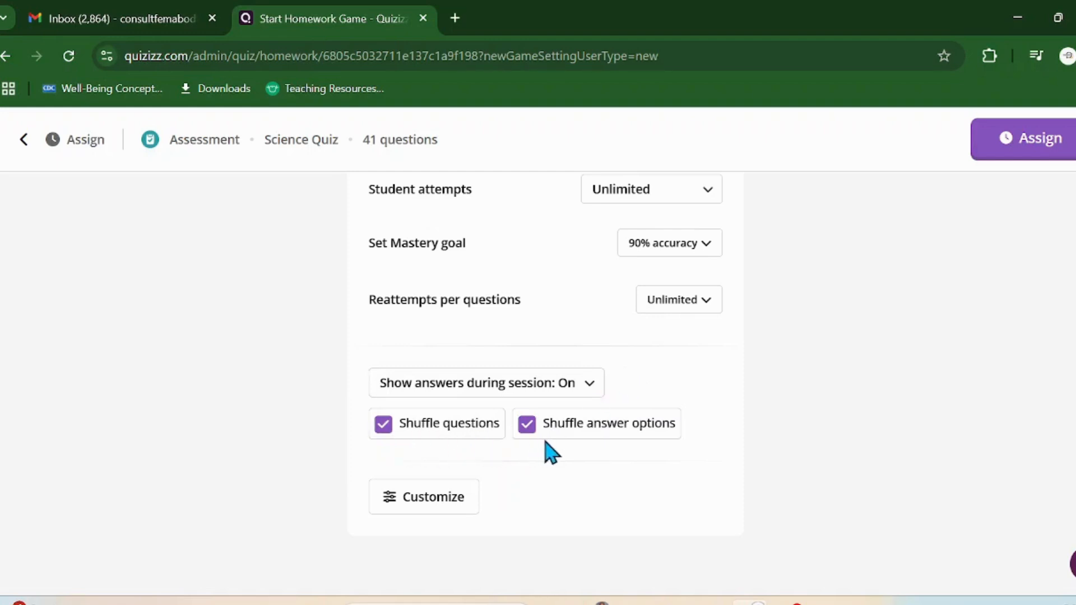
pyautogui.scroll(-1, 560, 454)
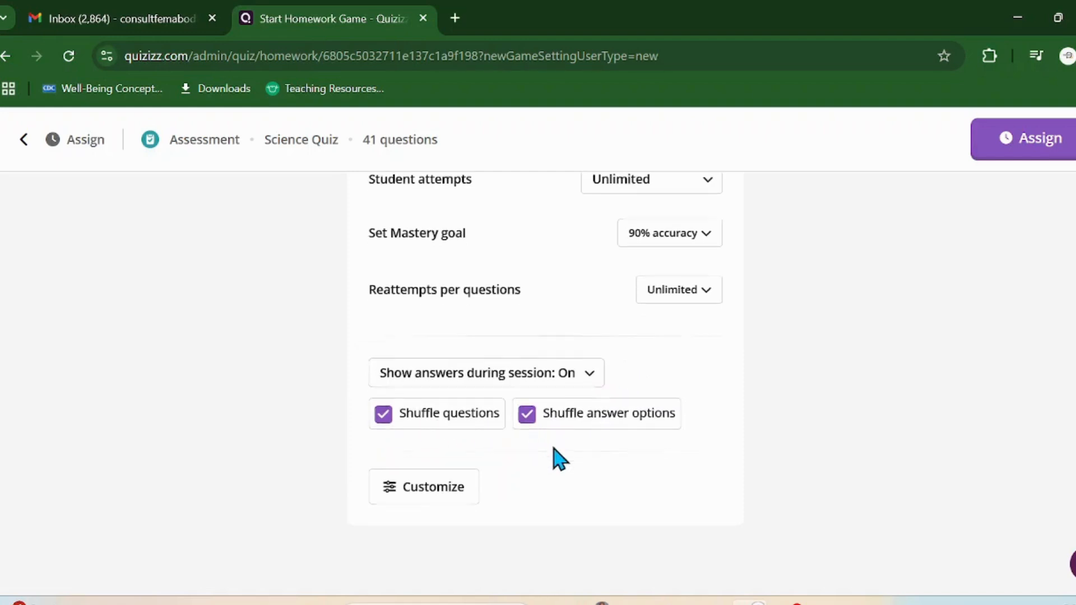
# Step: Open the detailed session settings and scroll to the answer-display options
pyautogui.click(396, 488)
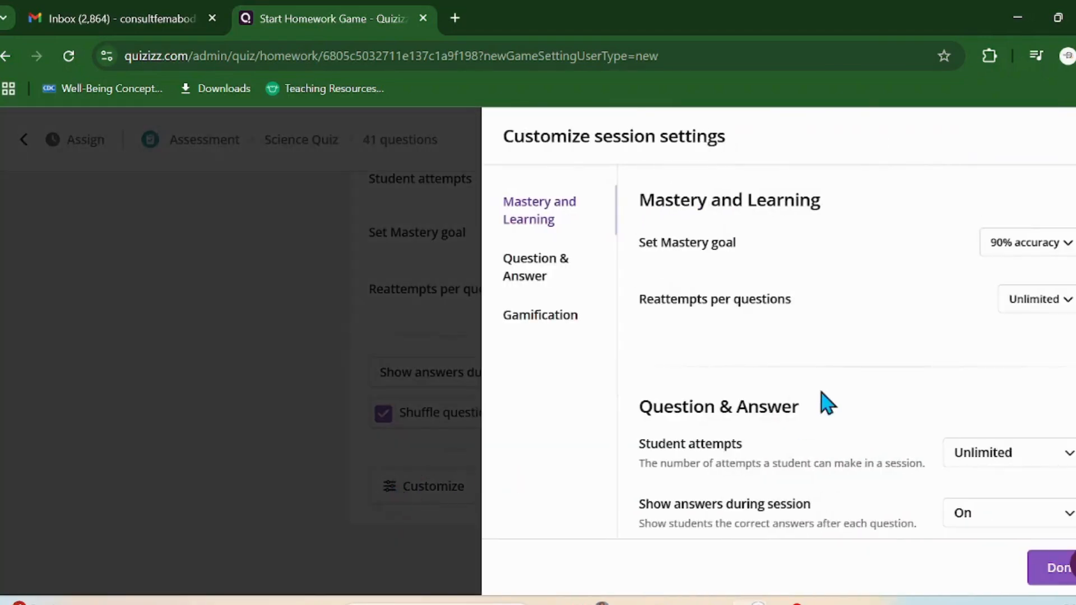
pyautogui.scroll(-3, 839, 303)
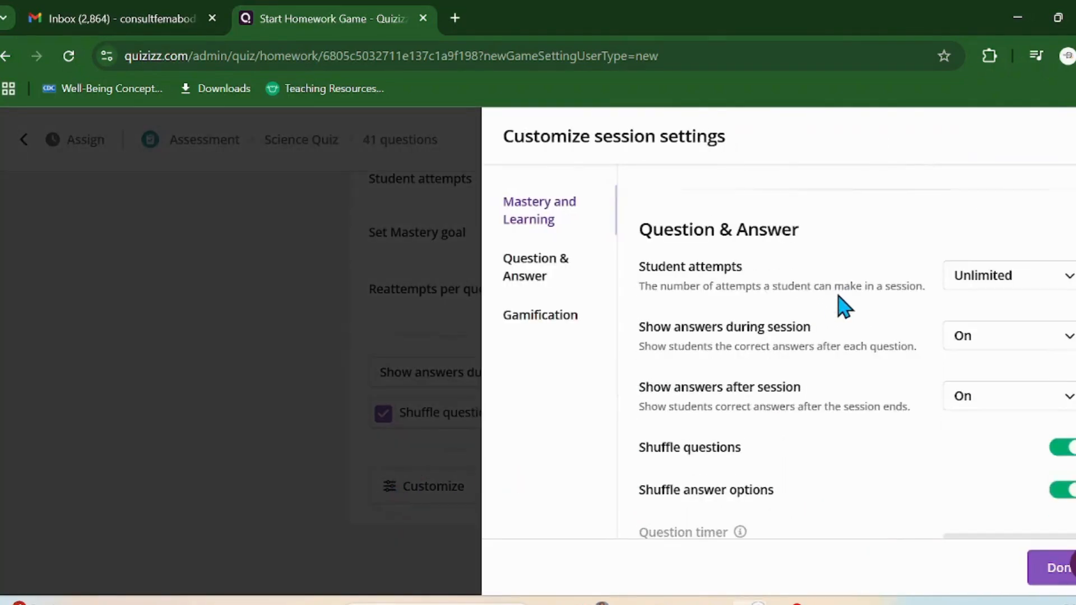
pyautogui.scroll(-5, 845, 305)
pyautogui.scroll(8, 846, 306)
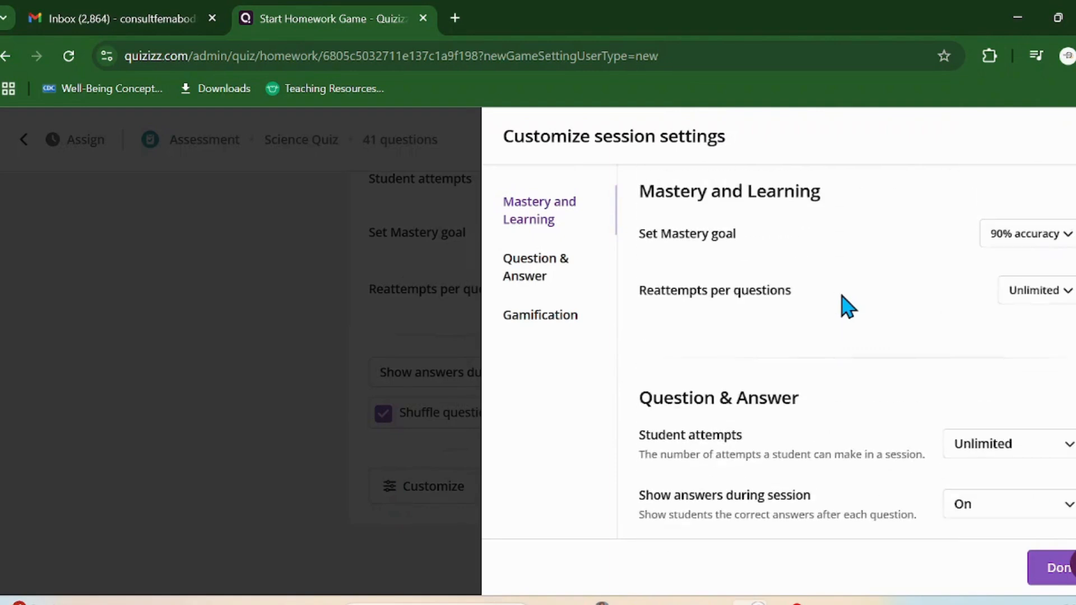
pyautogui.scroll(-2, 848, 305)
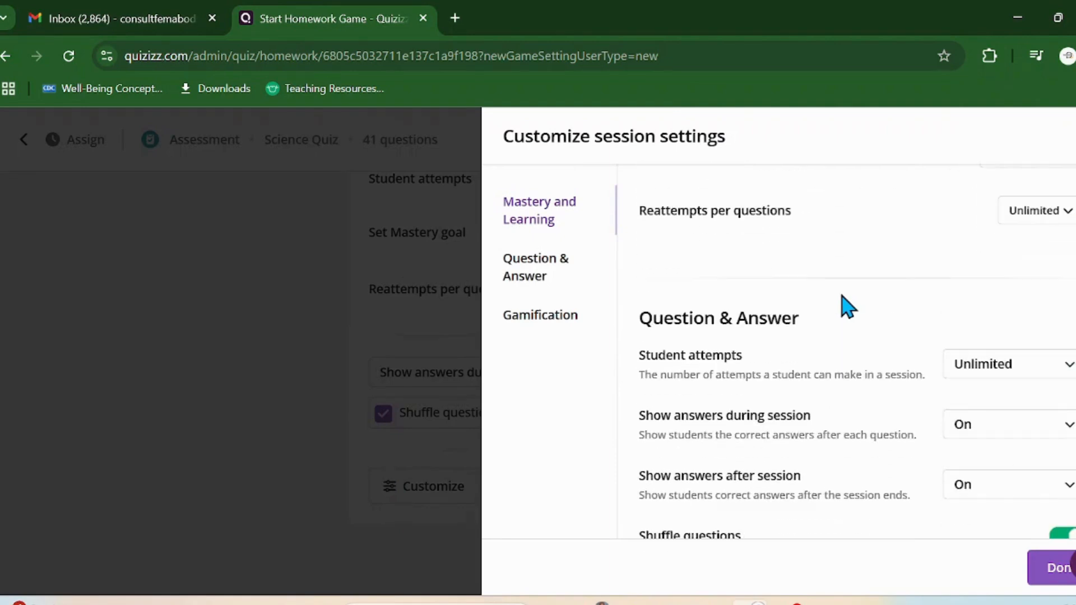
pyautogui.scroll(-3, 847, 305)
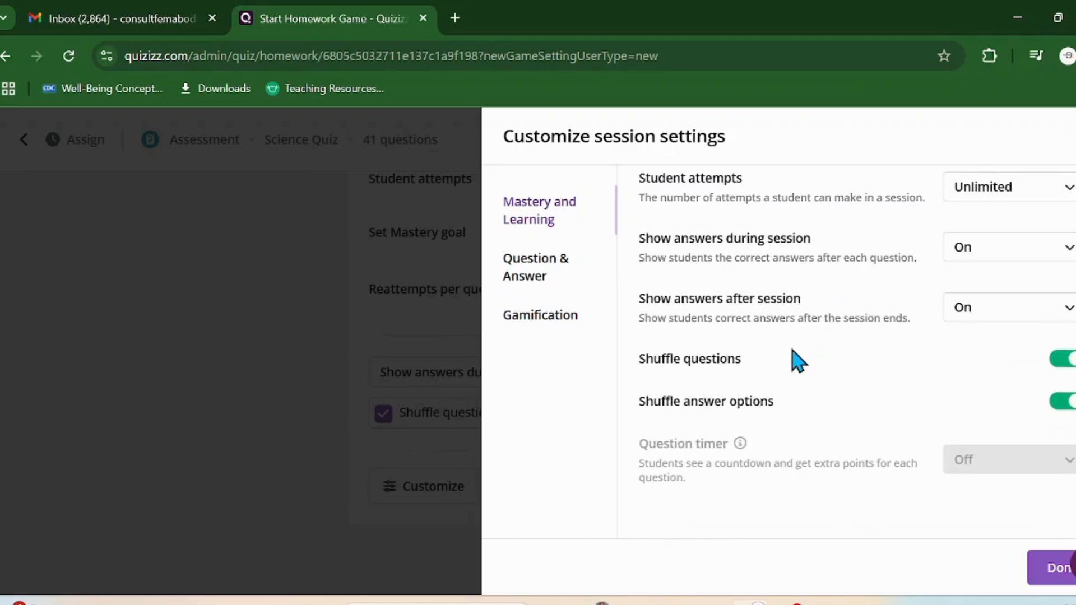
pyautogui.scroll(6, 720, 283)
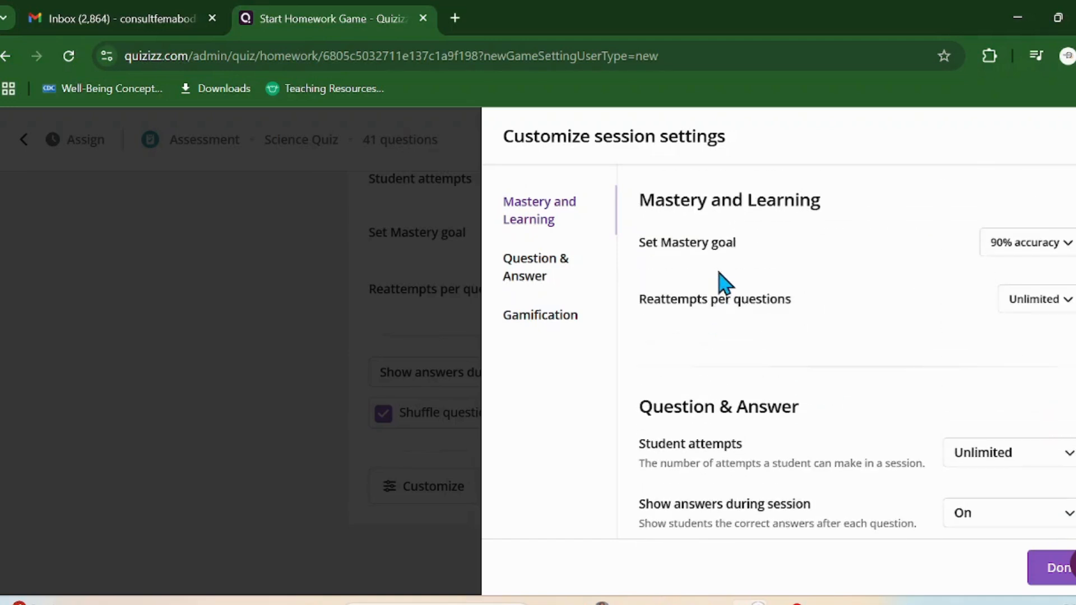
pyautogui.scroll(-3, 720, 283)
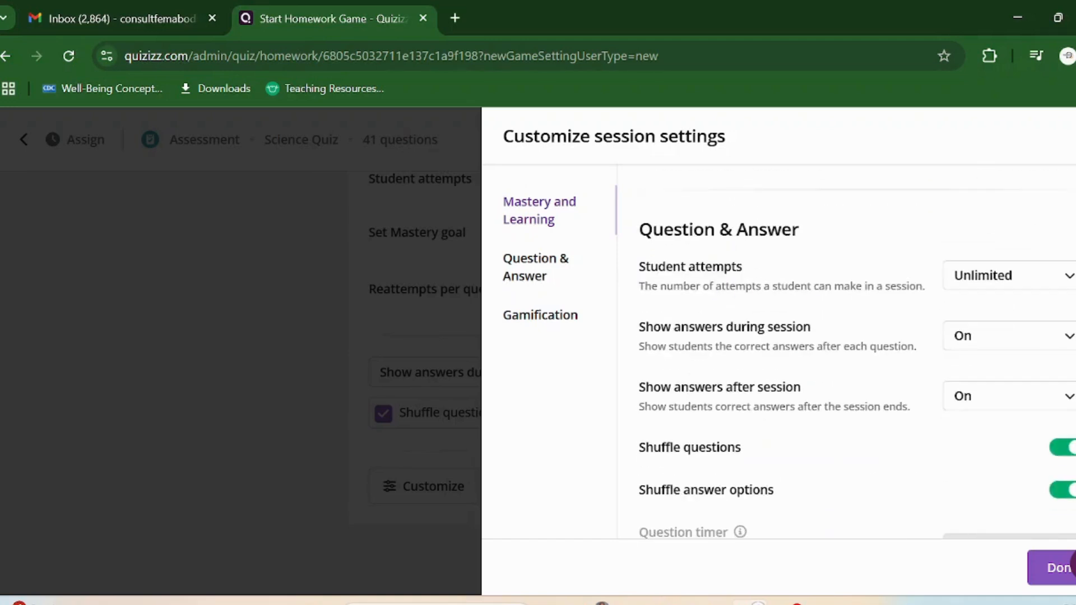
# Step: Set 'Show answers during session' to Validate only and keep 'Show answers after session' On
pyautogui.click(1037, 343)
pyautogui.click(976, 430)
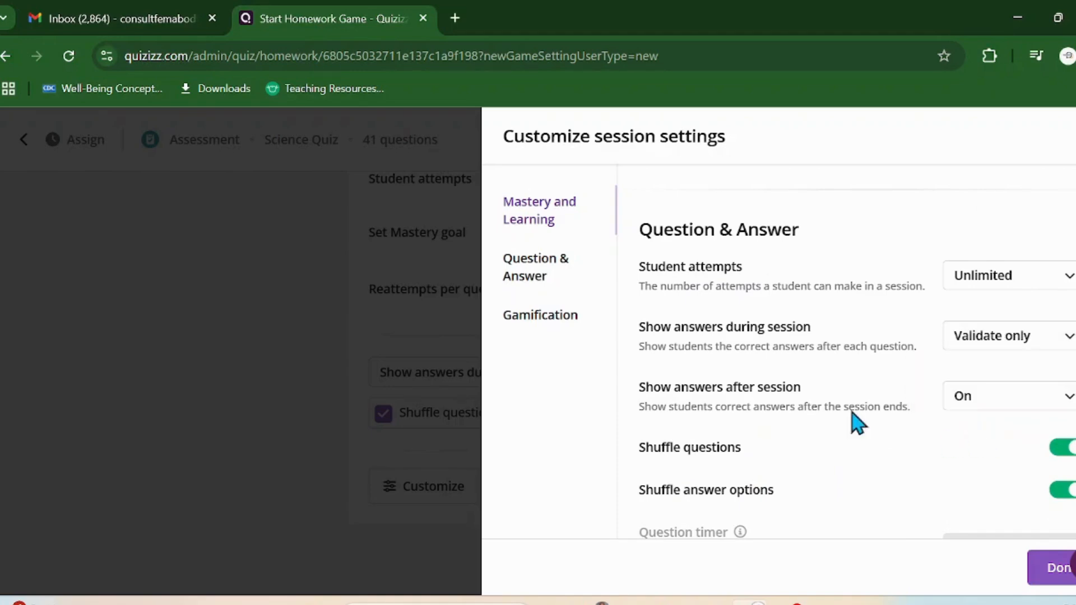
pyautogui.click(1018, 405)
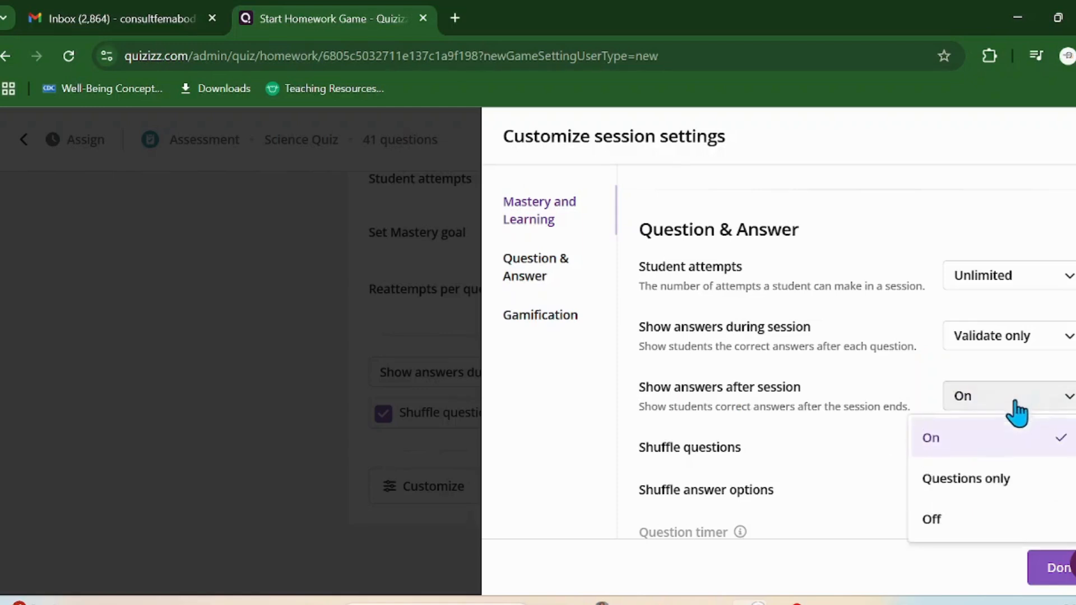
pyautogui.click(971, 447)
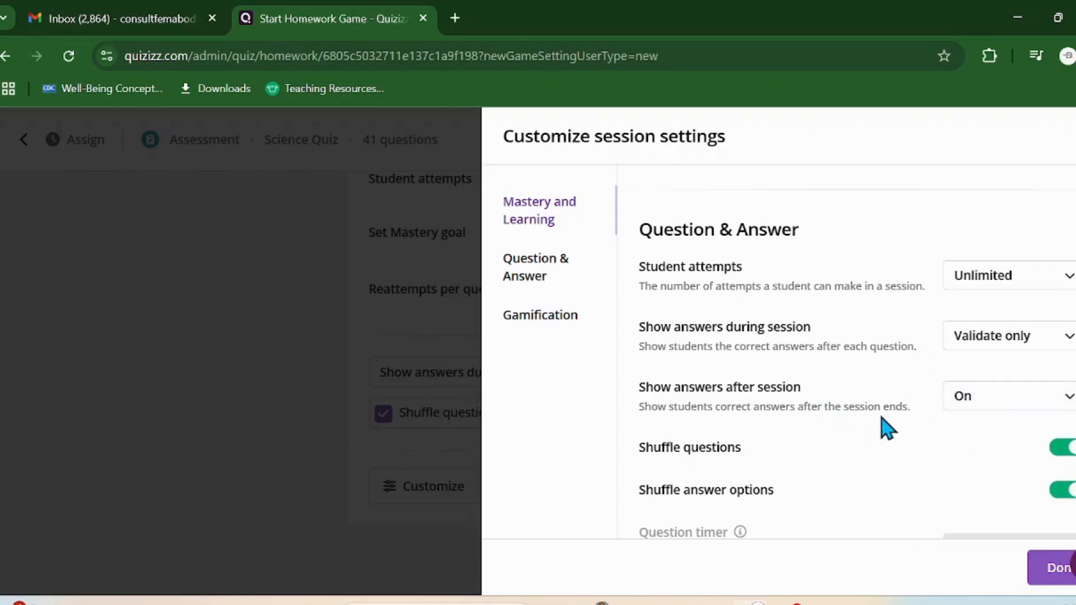
pyautogui.scroll(-3, 888, 424)
pyautogui.scroll(-2, 895, 418)
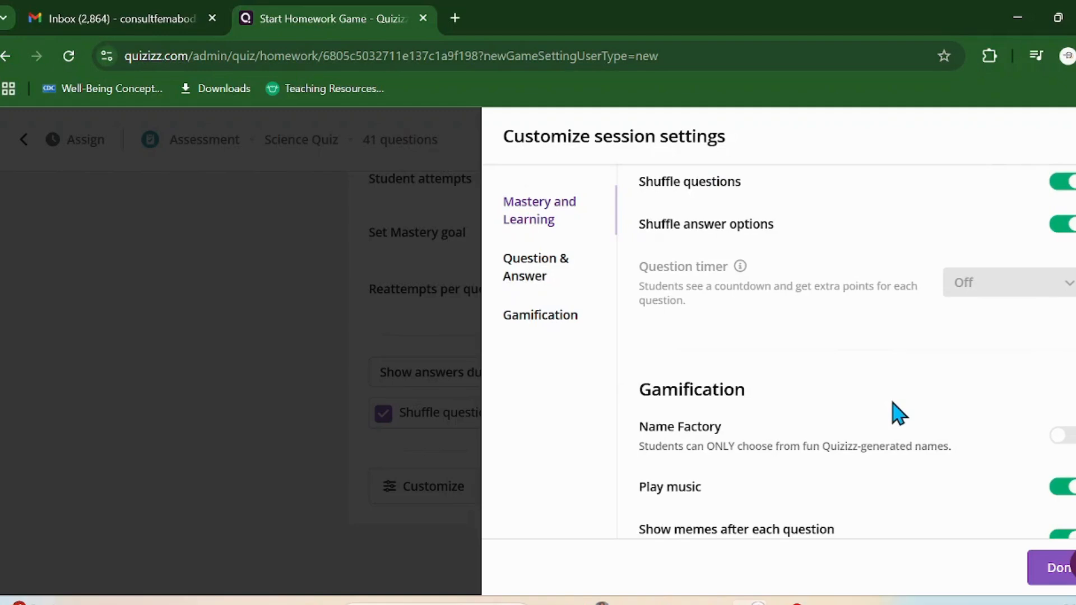
# Step: Toggle 'Show memes after each question' off and back on, using the Animalia (extended) meme set
pyautogui.scroll(-2, 892, 402)
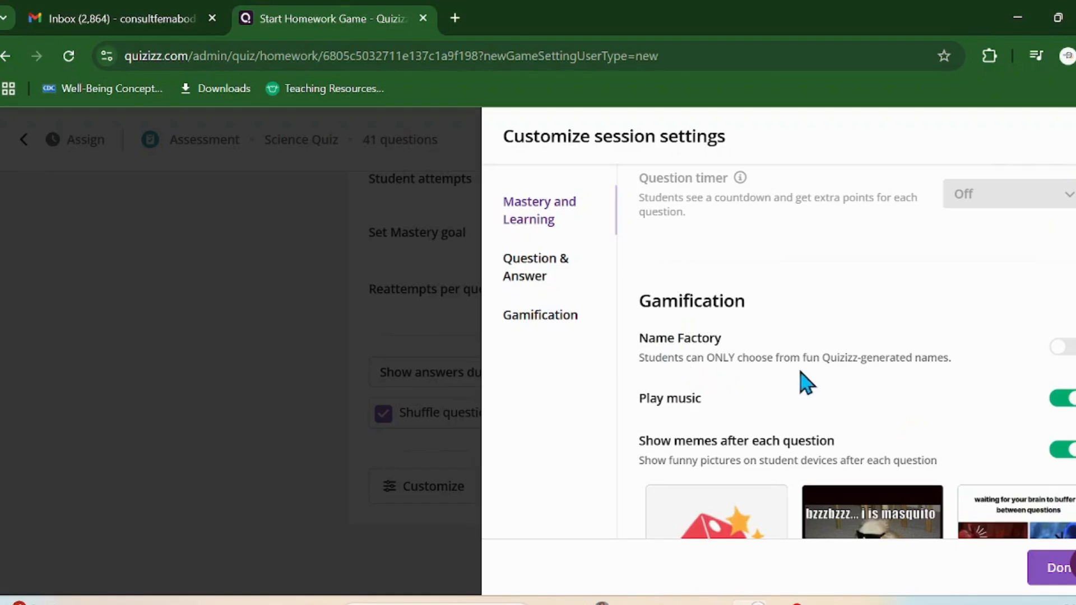
pyautogui.scroll(-2, 897, 436)
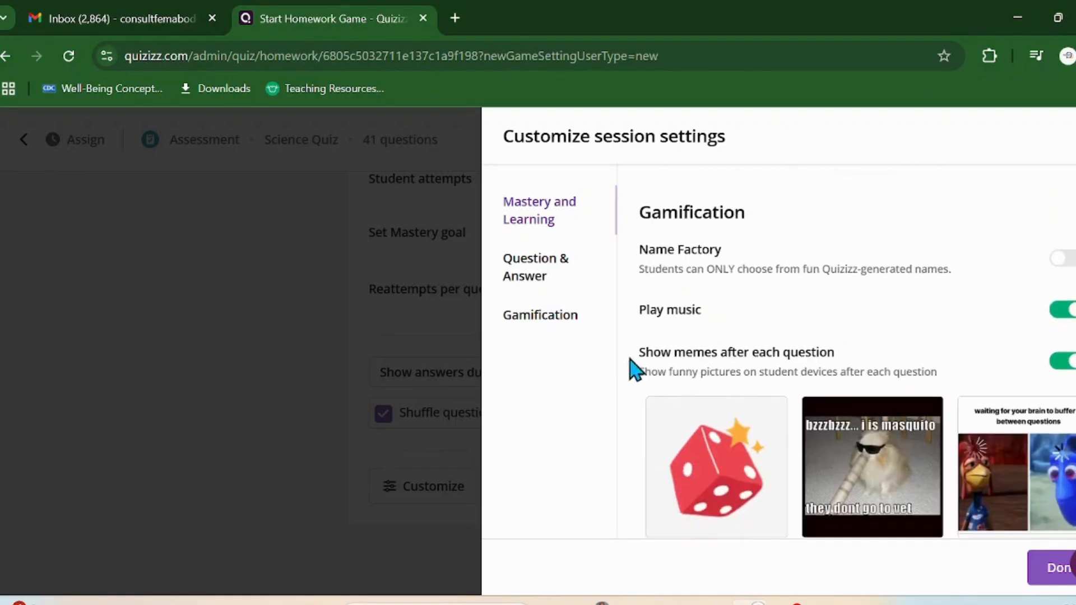
pyautogui.scroll(-2, 894, 414)
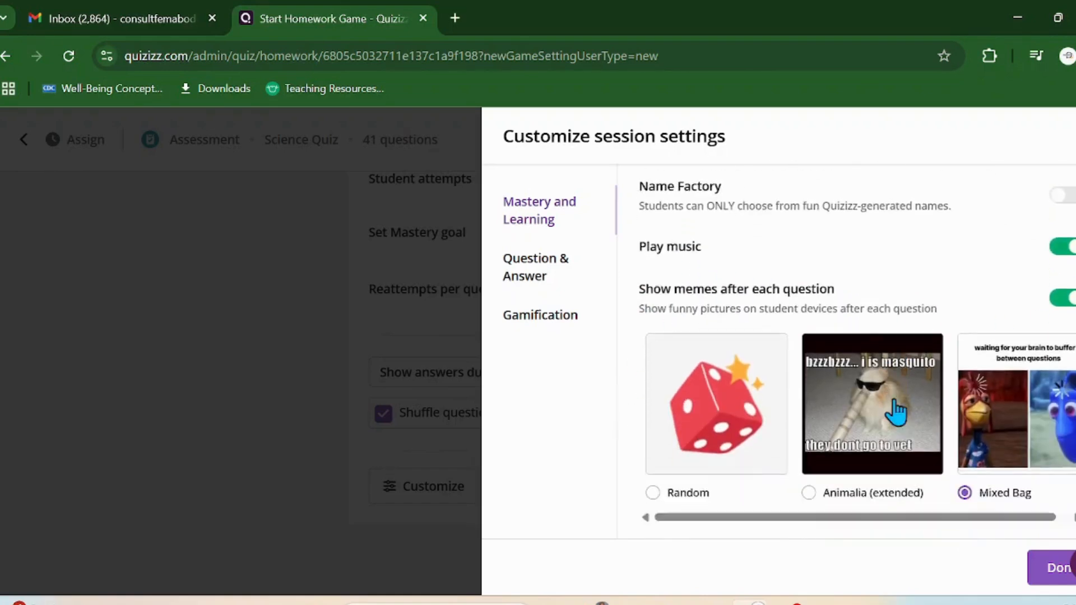
pyautogui.click(1063, 273)
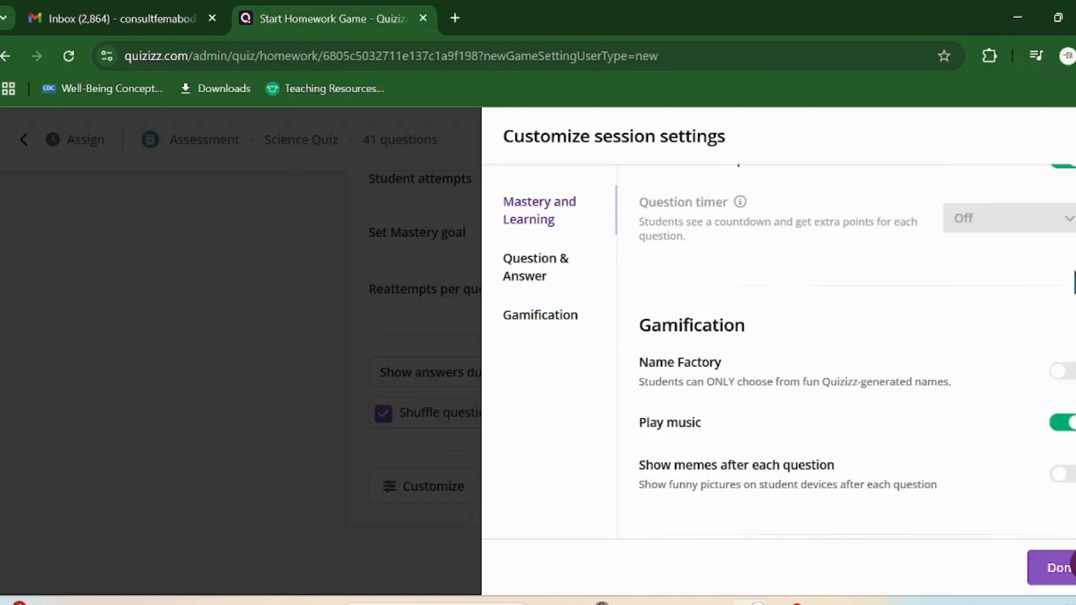
pyautogui.click(1060, 476)
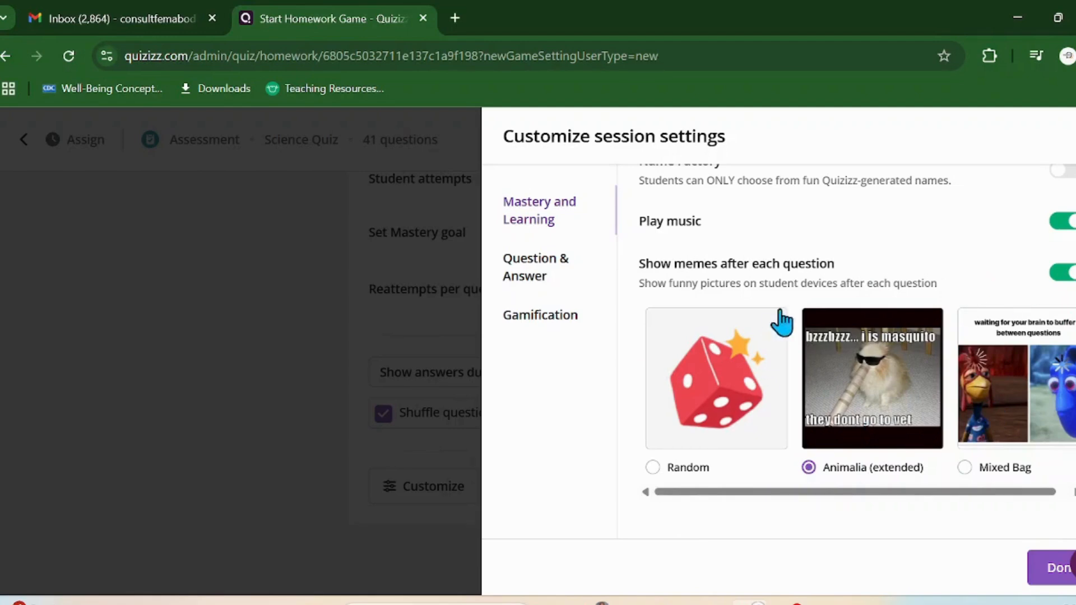
pyautogui.moveTo(845, 493); pyautogui.dragTo(814, 490)
# Step: Review the Question & Answer and Gamification settings sections
pyautogui.scroll(-1, 908, 425)
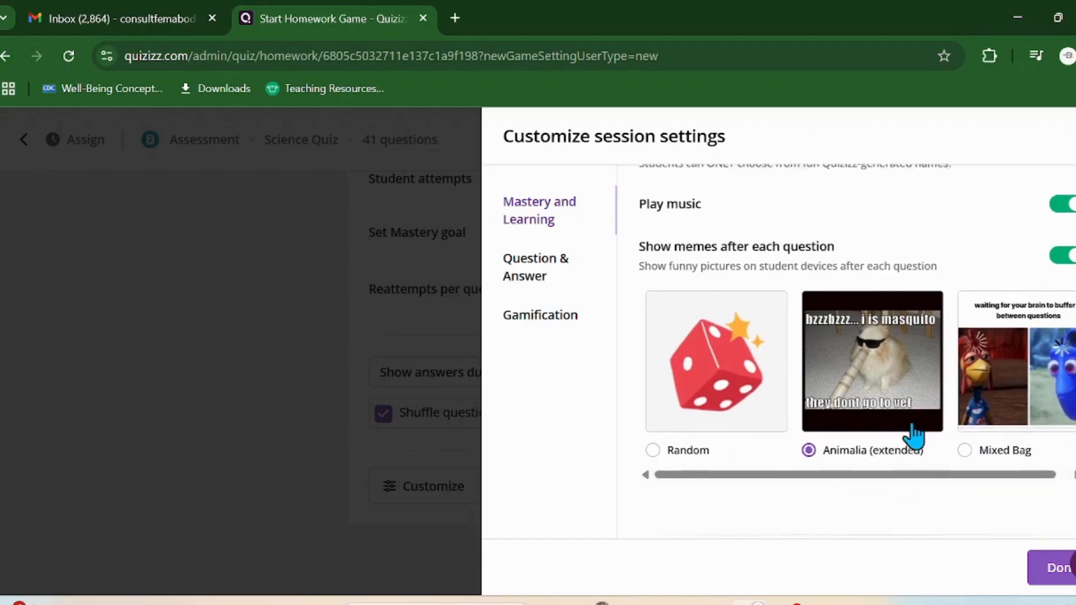
pyautogui.scroll(4, 876, 397)
pyautogui.scroll(6, 875, 397)
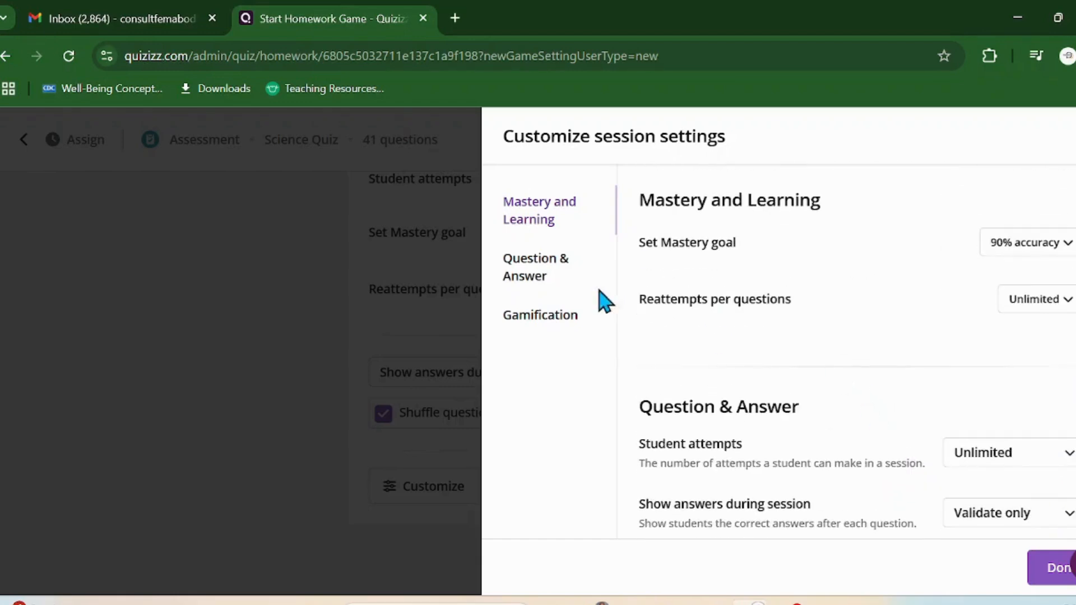
pyautogui.click(535, 275)
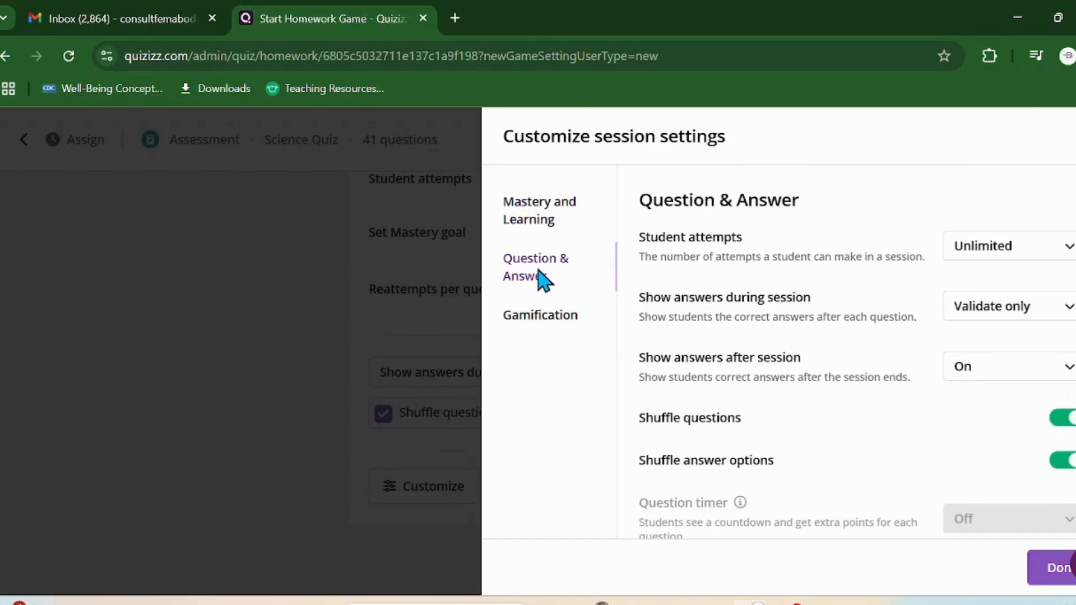
pyautogui.click(535, 316)
pyautogui.scroll(-2, 849, 387)
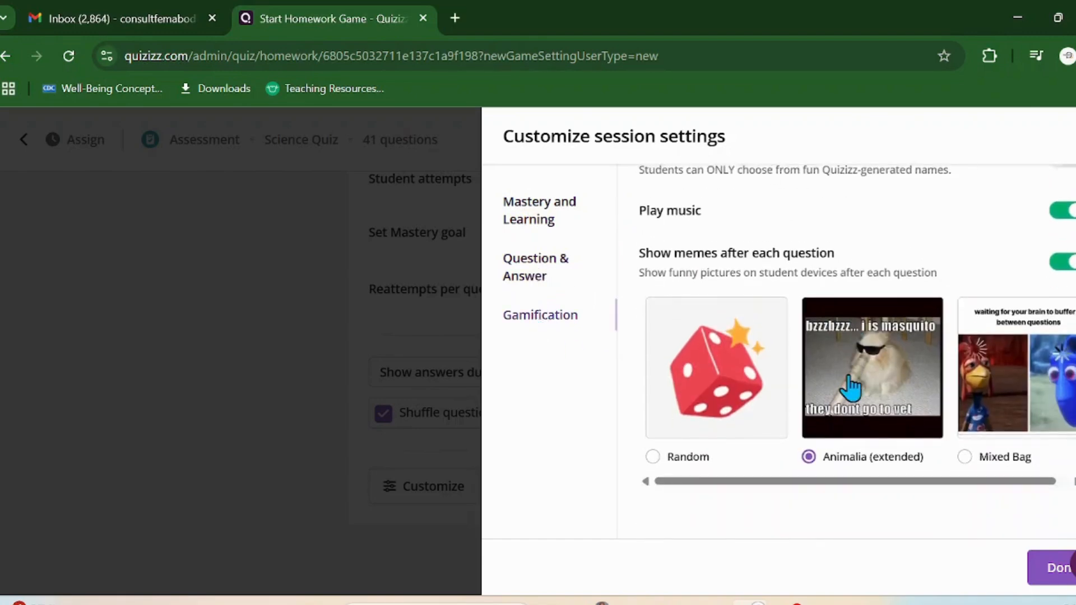
# Step: Confirm the custom settings with Done and assign the Science Quiz as homework due Apr 28
pyautogui.click(1045, 578)
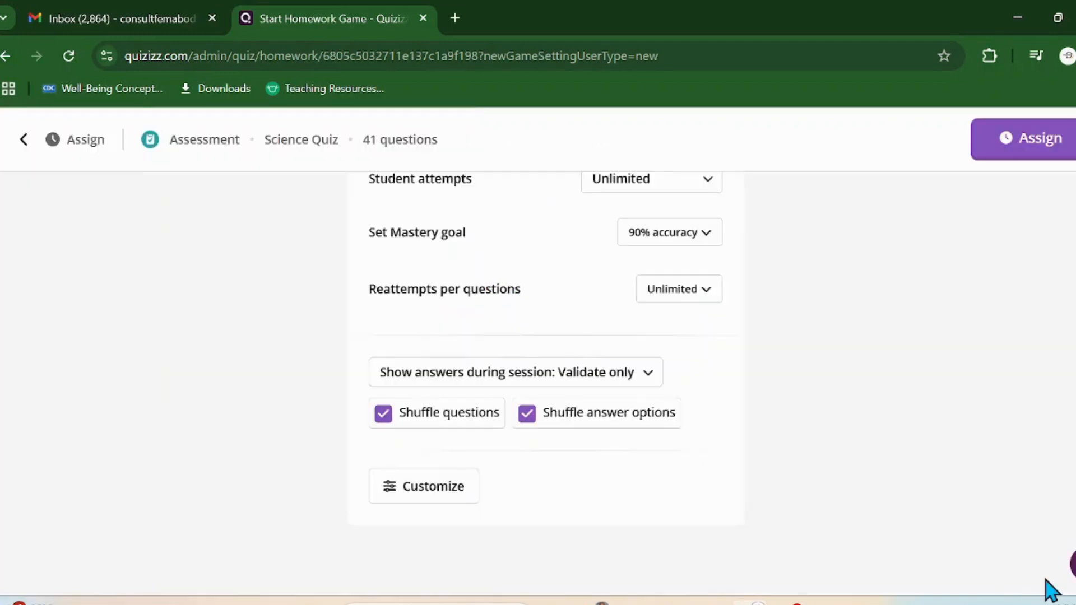
pyautogui.scroll(10, 843, 366)
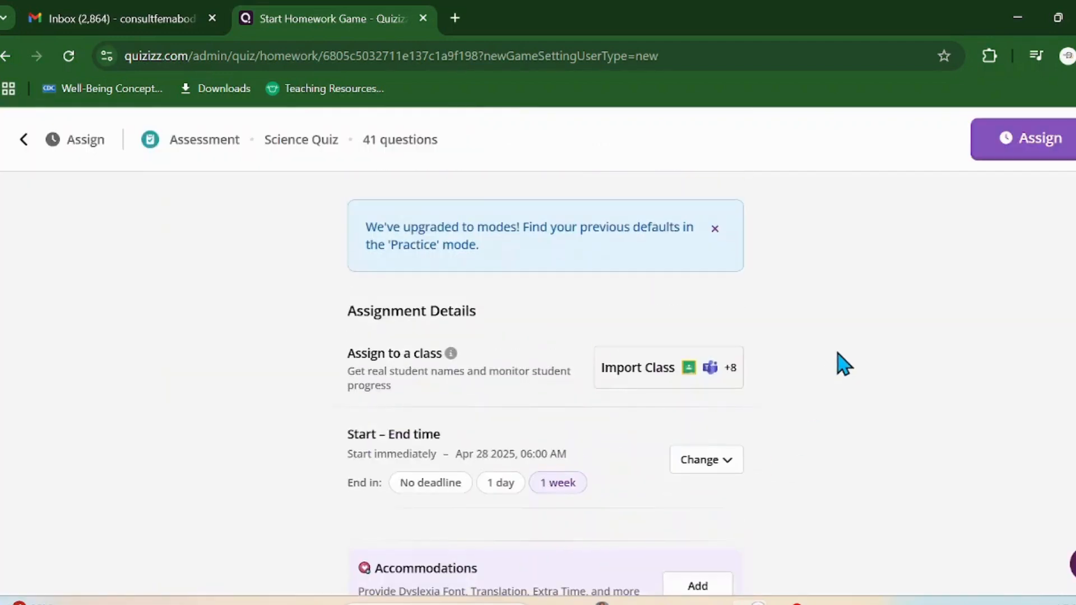
pyautogui.click(1031, 145)
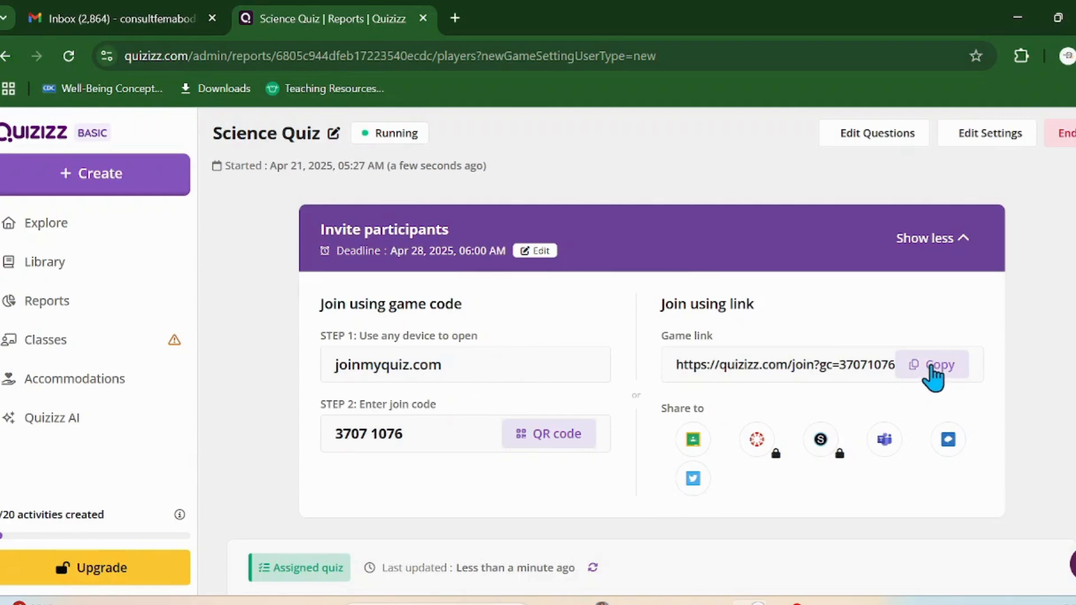
# Step: Copy the quiz's game link and load it in a new browser tab
pyautogui.click(932, 367)
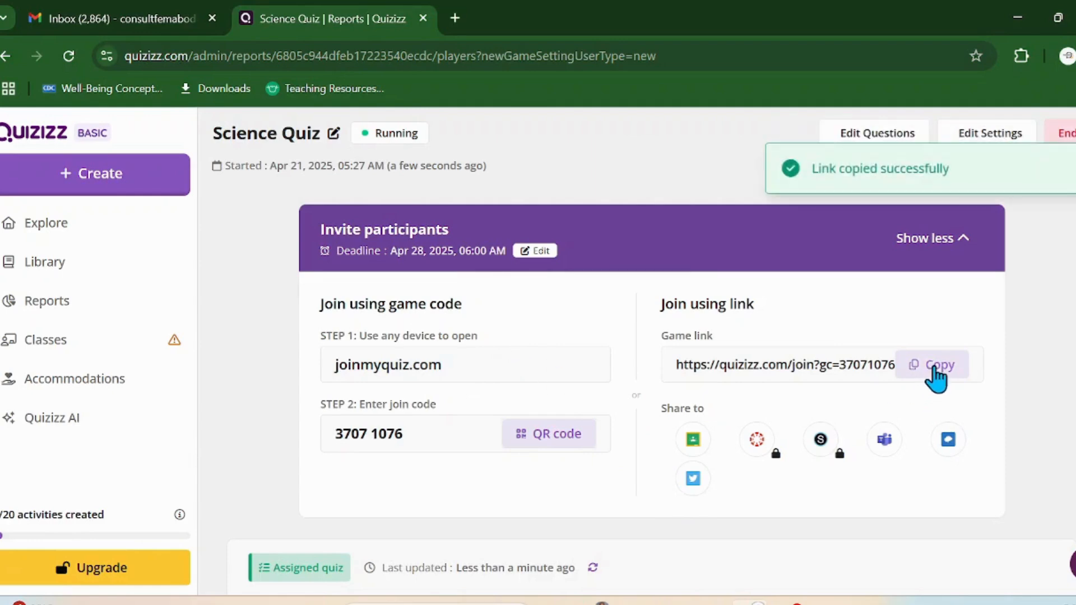
pyautogui.click(454, 19)
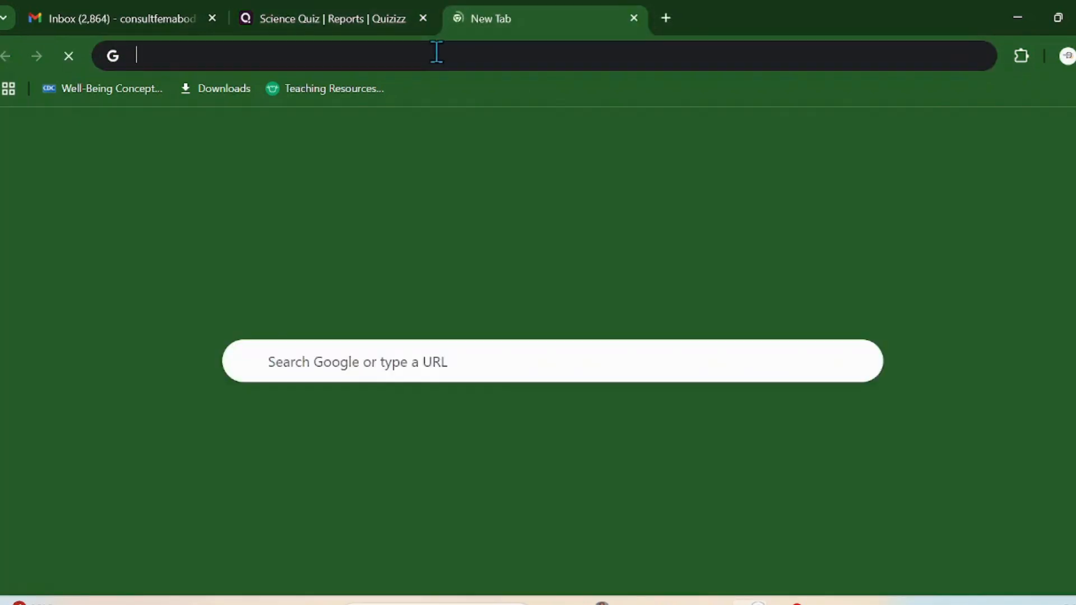
pyautogui.click(437, 53)
pyautogui.hotkey('ctrl', 'v')
pyautogui.press('Return')
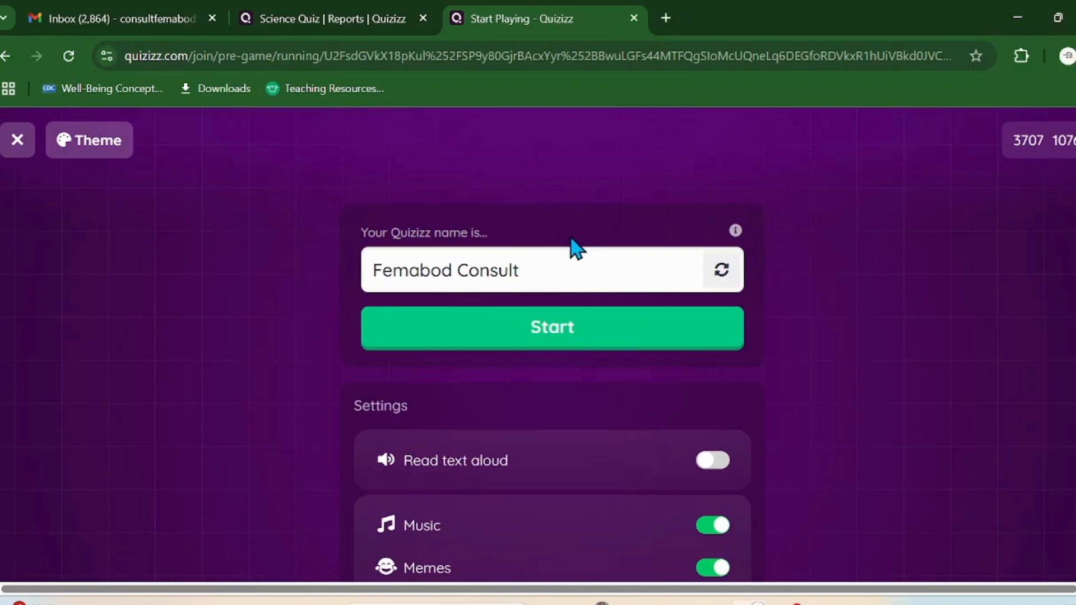
# Step: Join the quiz as a student under the pre-filled player name
pyautogui.scroll(-2, 886, 340)
pyautogui.scroll(2, 889, 339)
pyautogui.moveTo(526, 264); pyautogui.dragTo(309, 278)
pyautogui.click(533, 268)
pyautogui.click(545, 338)
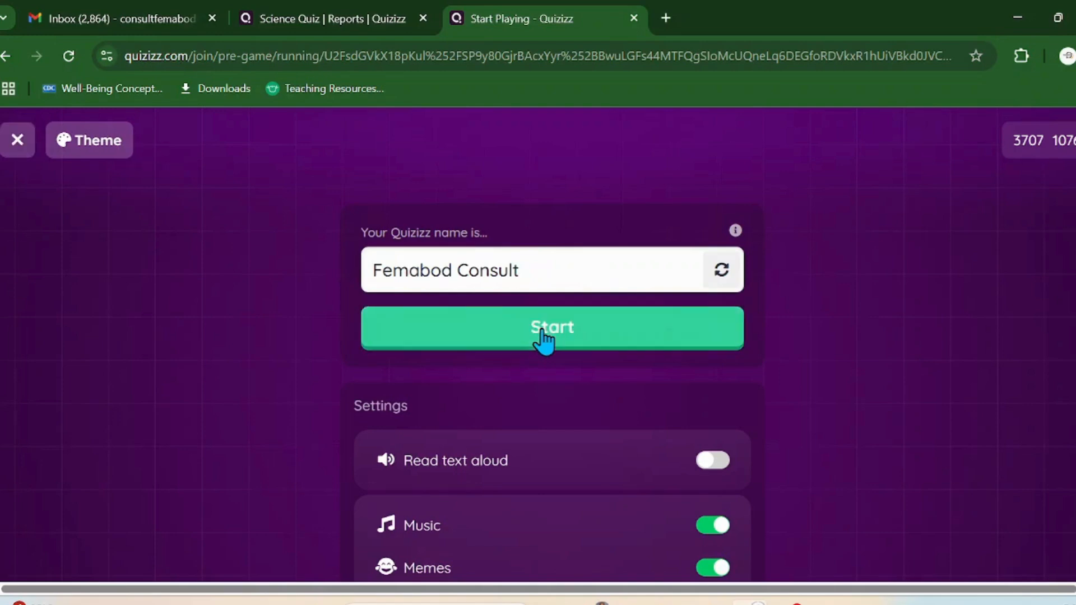
pyautogui.click(542, 336)
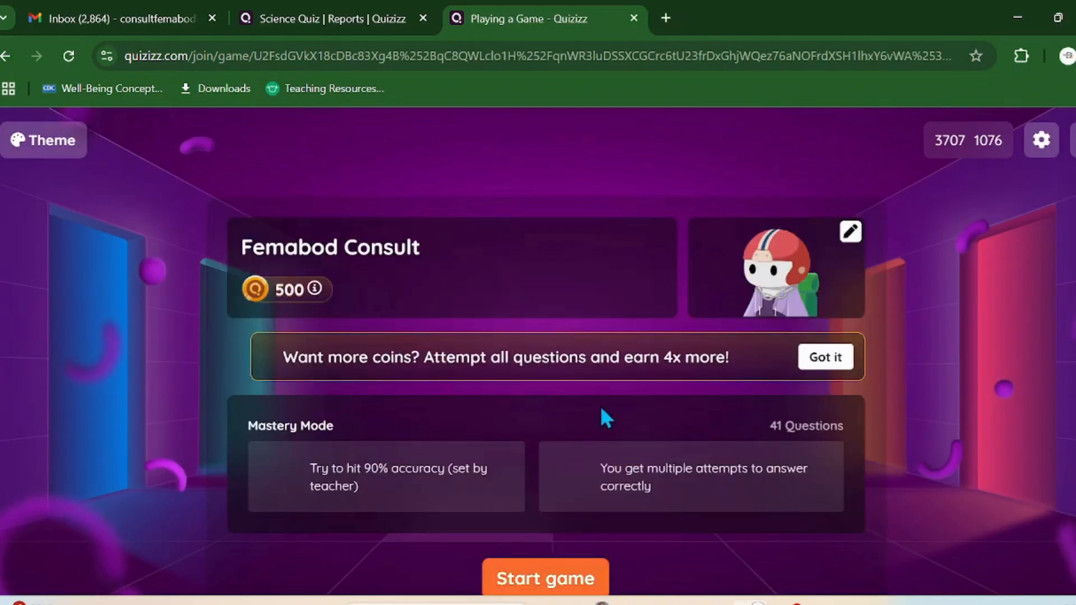
# Step: Start the game from the Mastery Mode lobby with 41 questions and a 90% goal
pyautogui.scroll(-3, 640, 391)
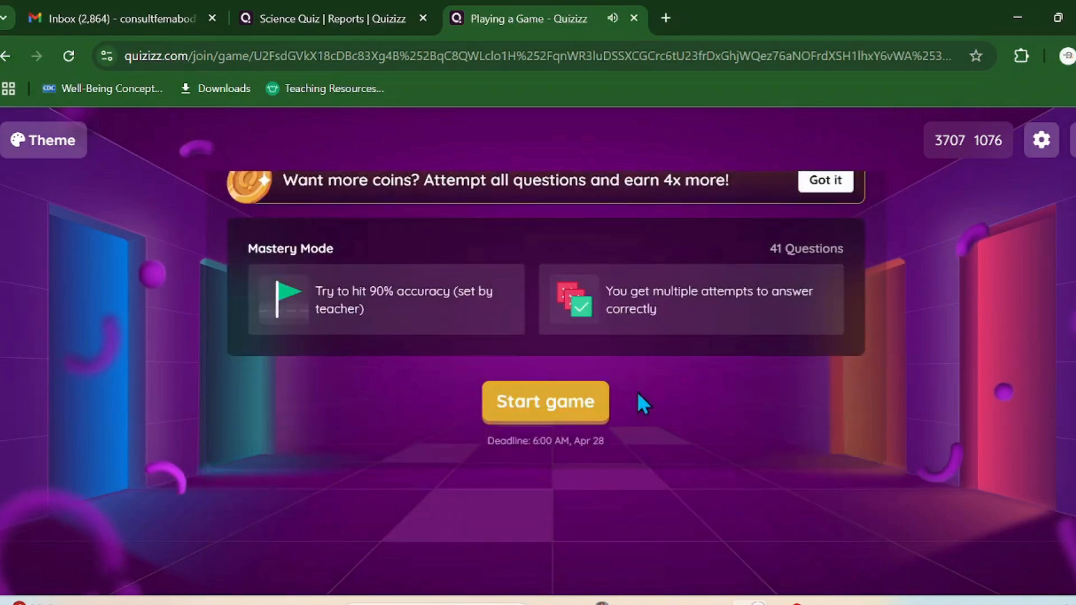
pyautogui.scroll(3, 639, 395)
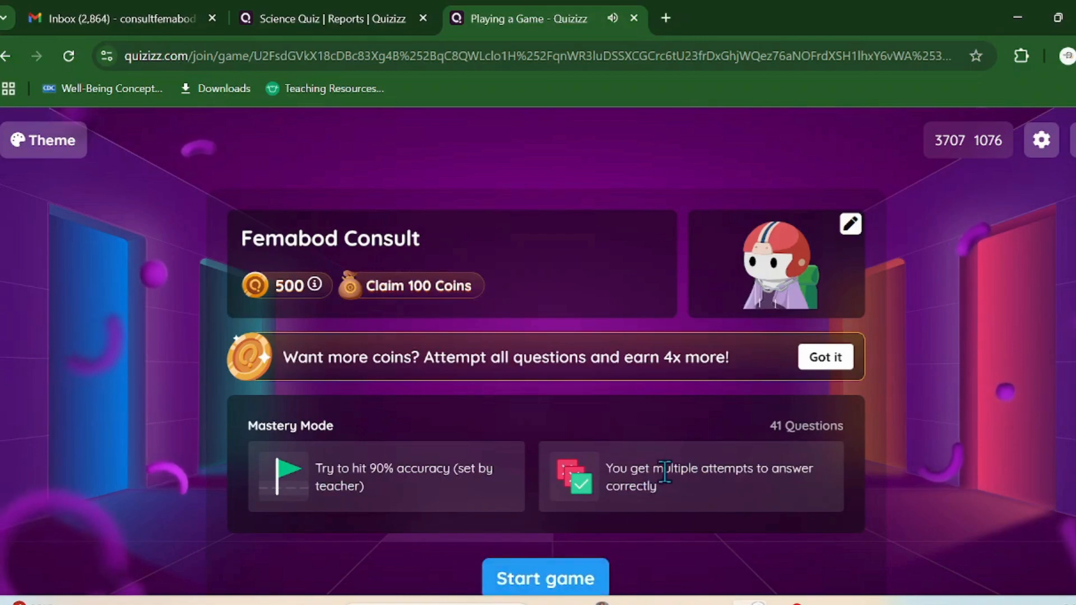
pyautogui.scroll(-3, 649, 482)
pyautogui.click(545, 416)
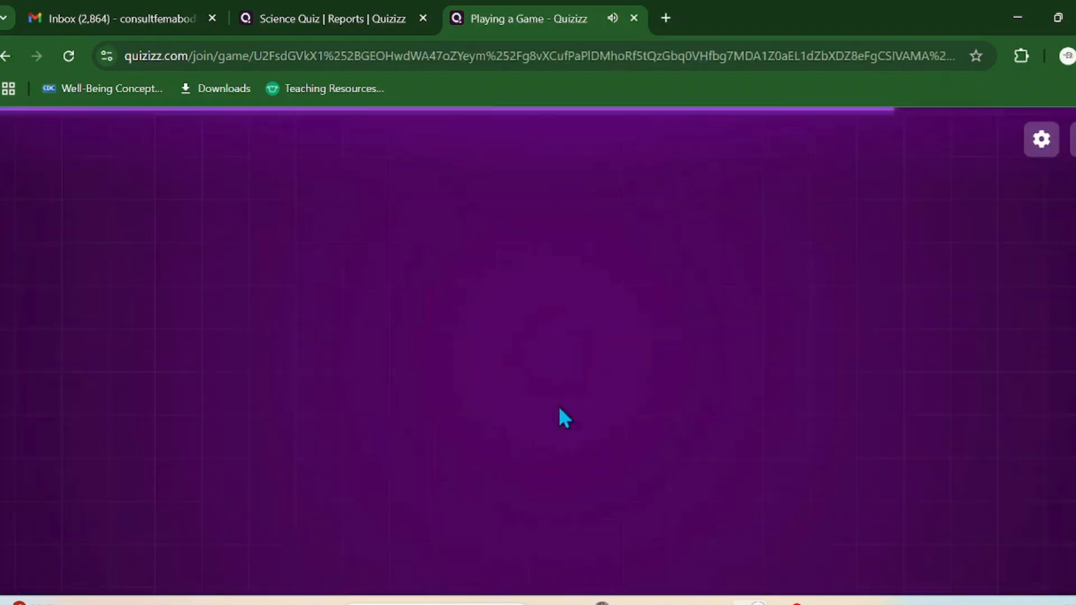